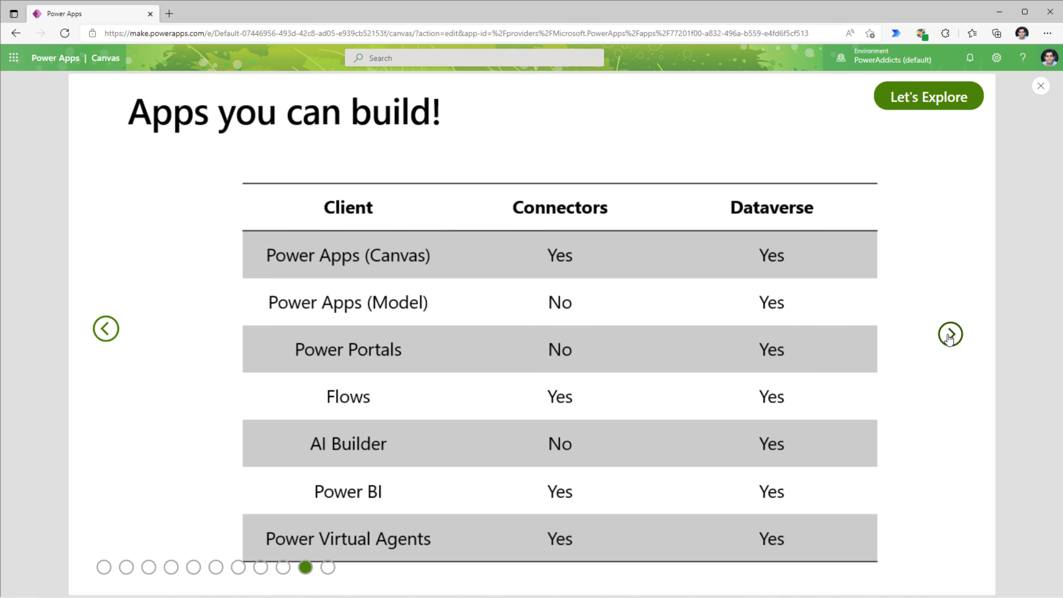
Move on from the slides into the Project Tracker and review the projects' details, client options, teams and tasks.
left_click(949, 338)
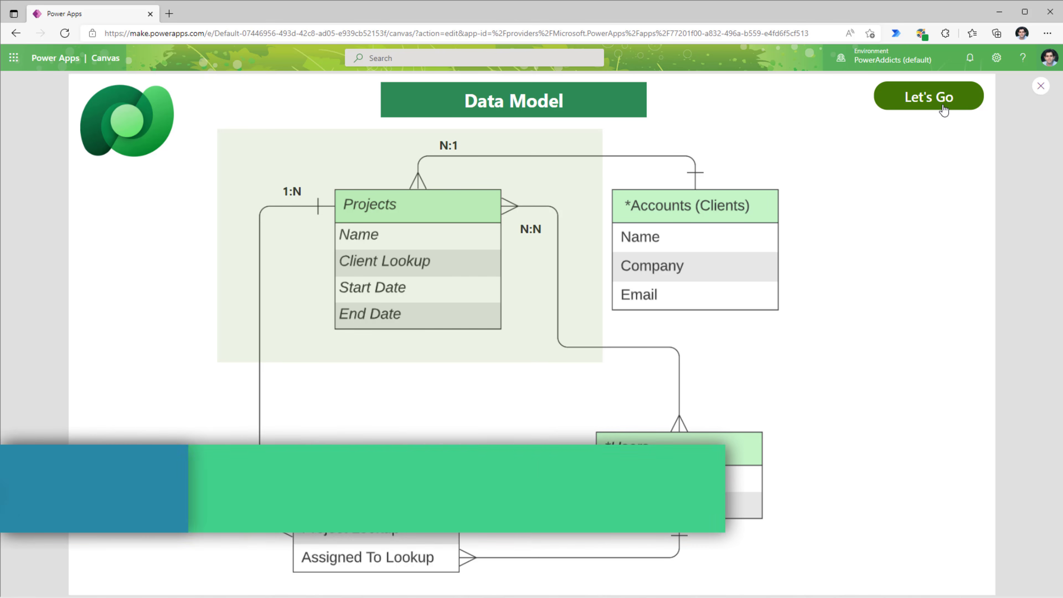
left_click(944, 109)
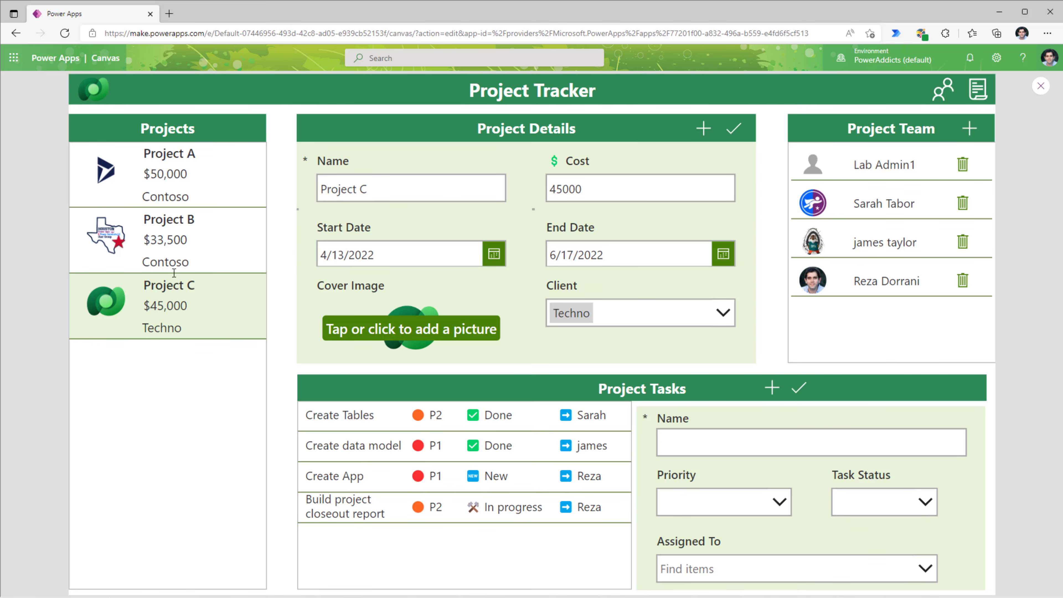
left_click(171, 262)
left_click(175, 193)
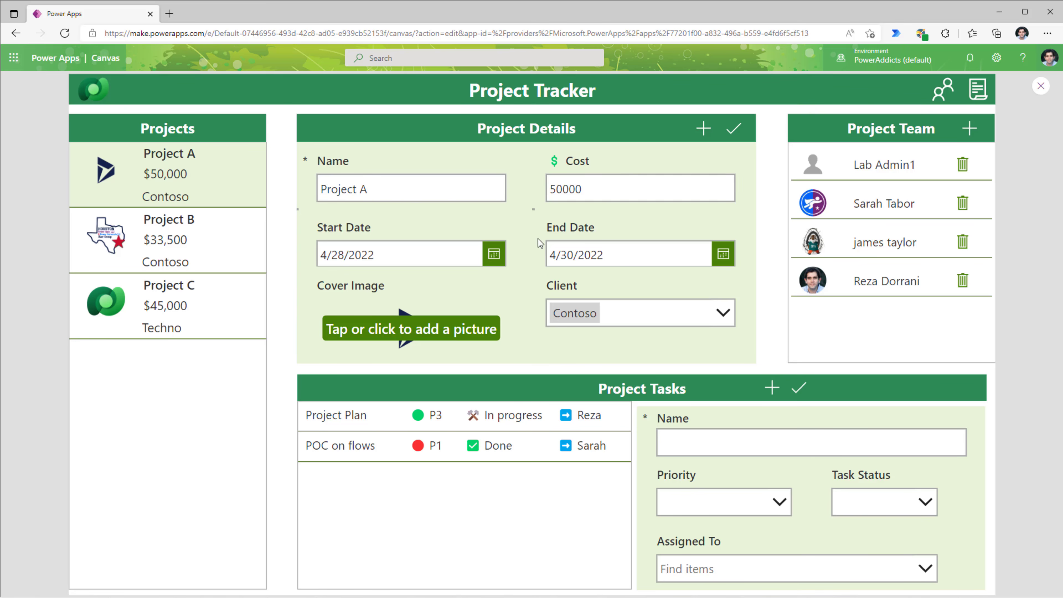
left_click(632, 313)
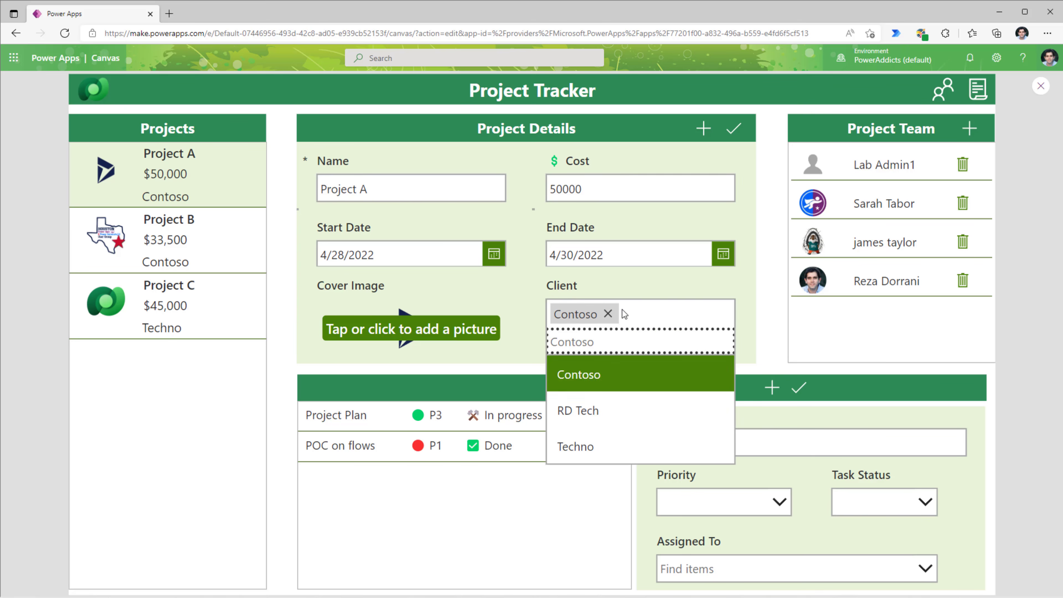
left_click(679, 293)
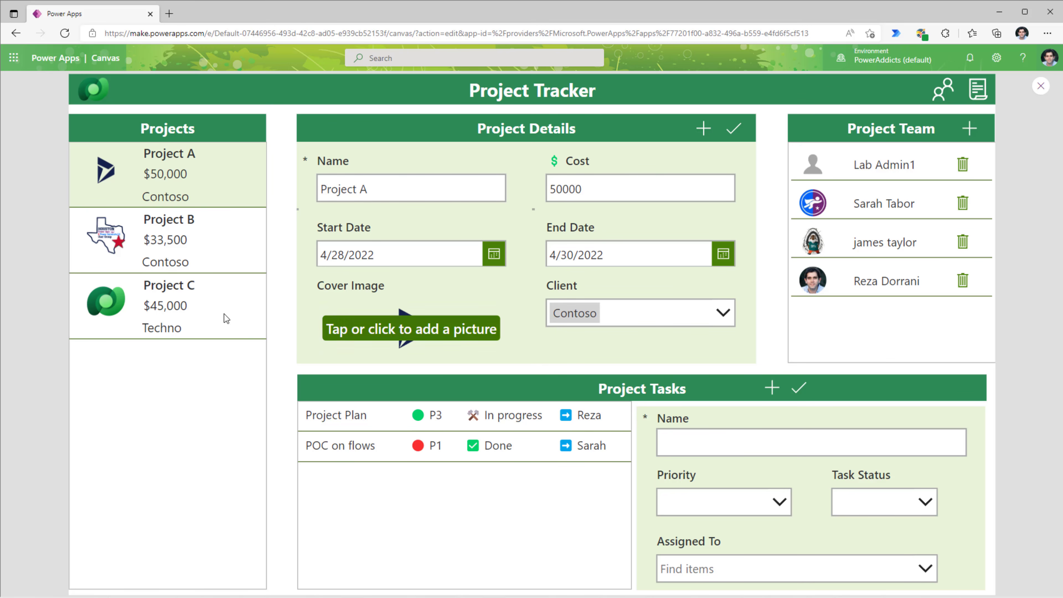
left_click(201, 255)
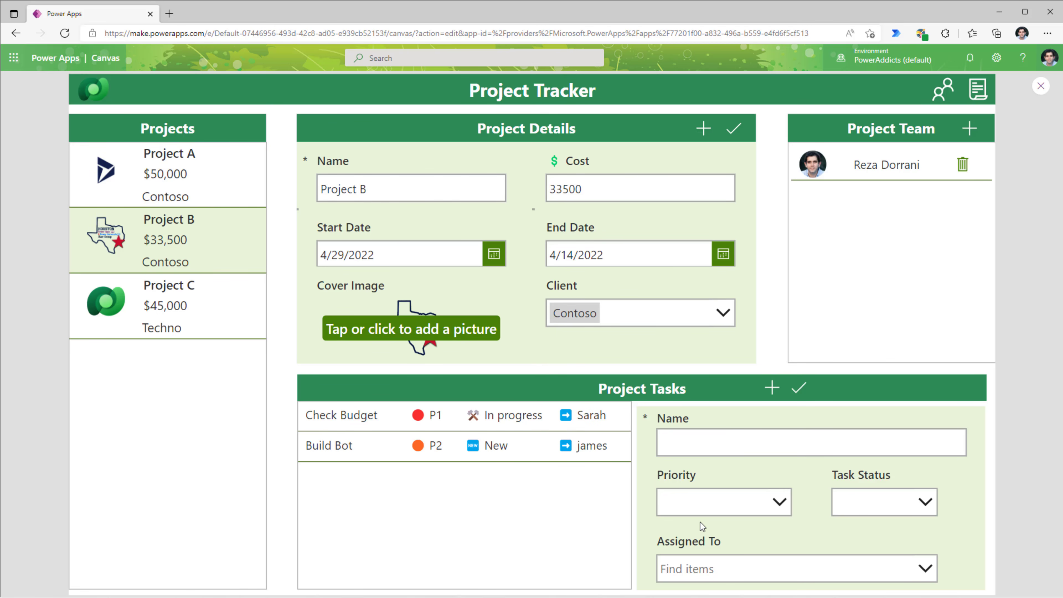
left_click(210, 293)
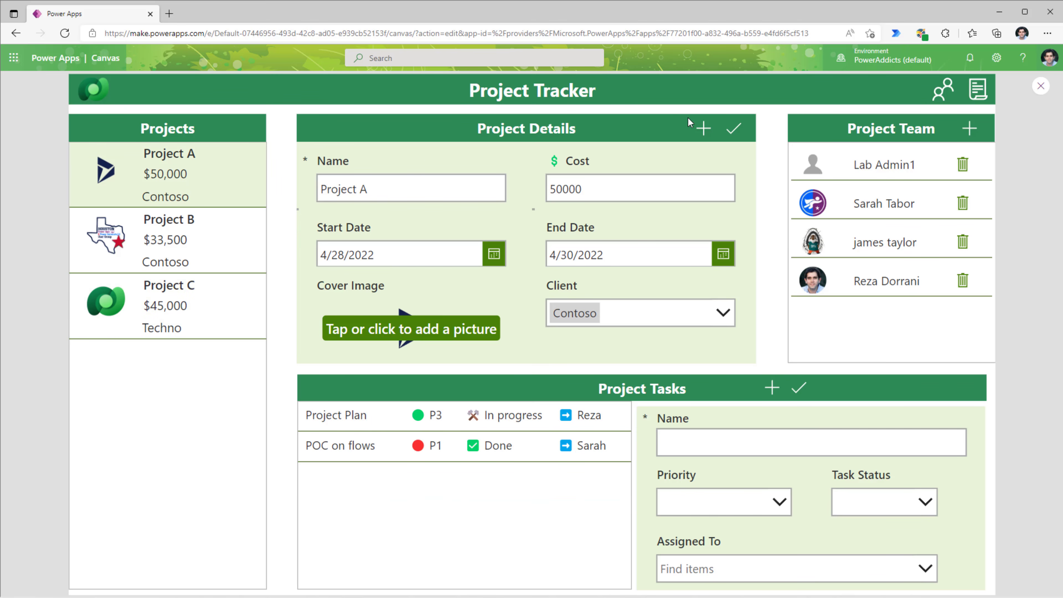
Start a new project record named Project D with a cost of 65000.
left_click(703, 129)
left_click(379, 192)
type("Project D")
left_click(653, 190)
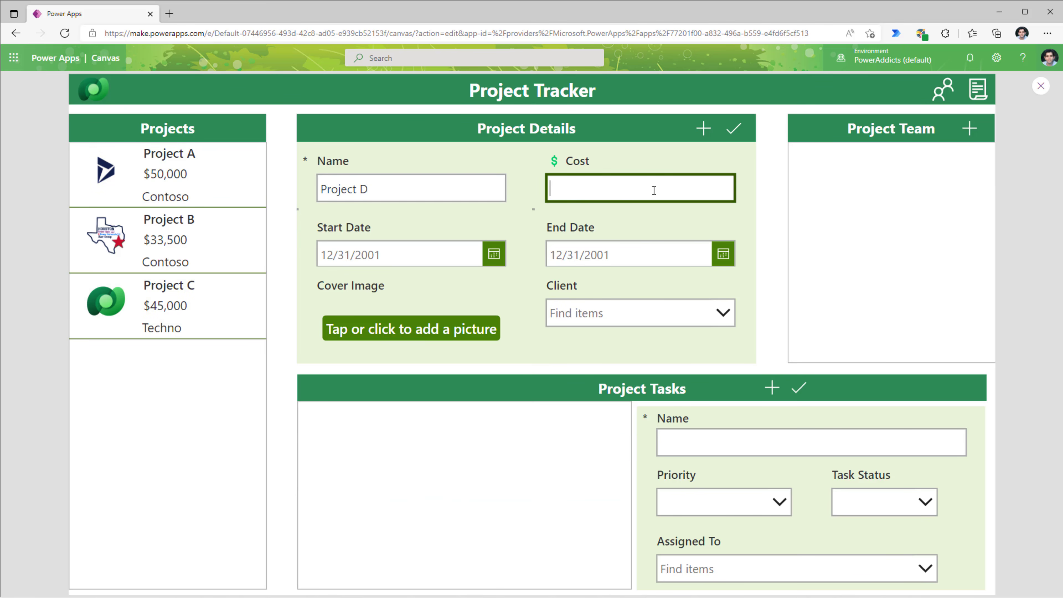
type("65000")
Set Project D's start date to 4/28/2022 and its end date to 6/23/2022.
left_click(494, 254)
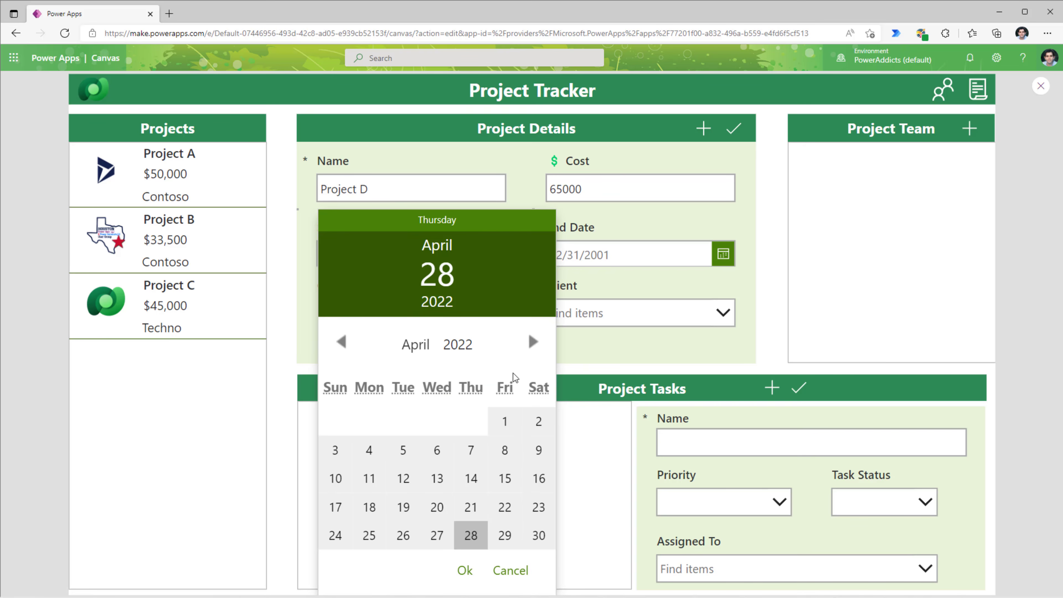
left_click(464, 571)
left_click(689, 258)
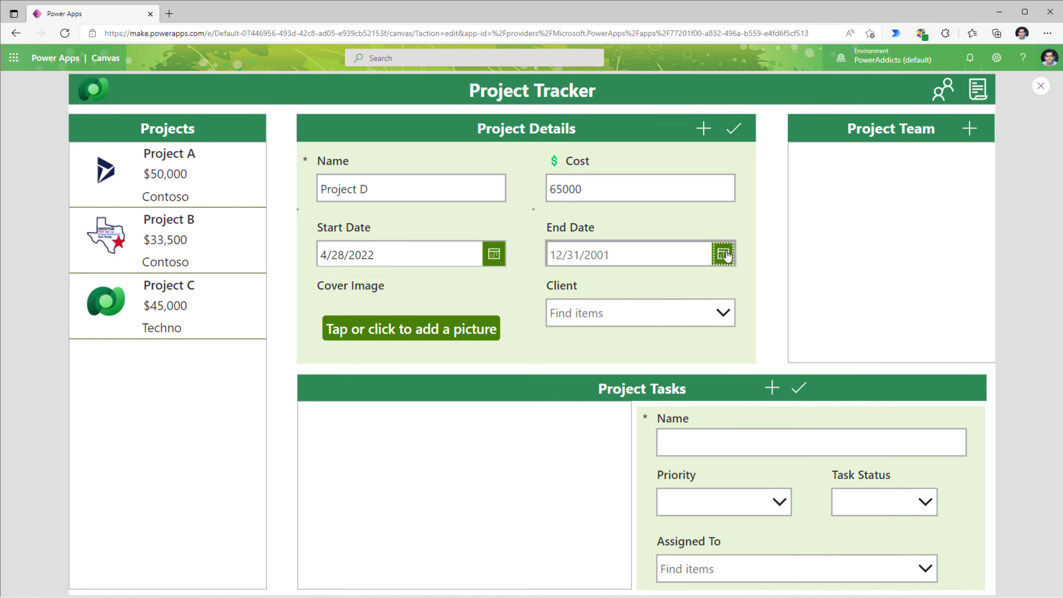
left_click(763, 342)
left_click(764, 341)
left_click(701, 507)
left_click(697, 572)
Add the yellow chart logo as Project D's cover image, choose RD Tech as client, and save the project.
left_click(457, 338)
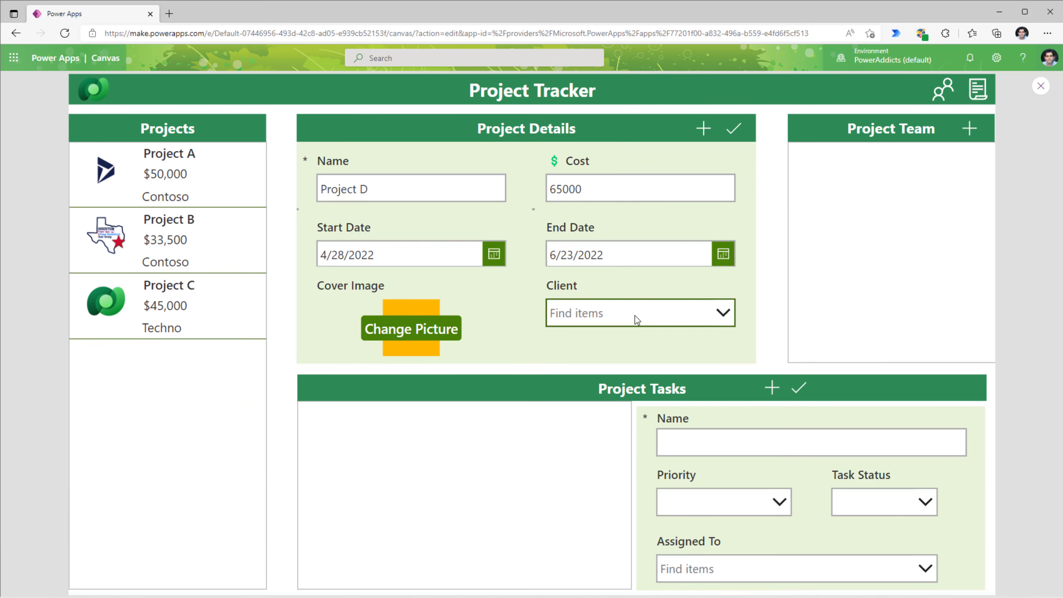
left_click(635, 316)
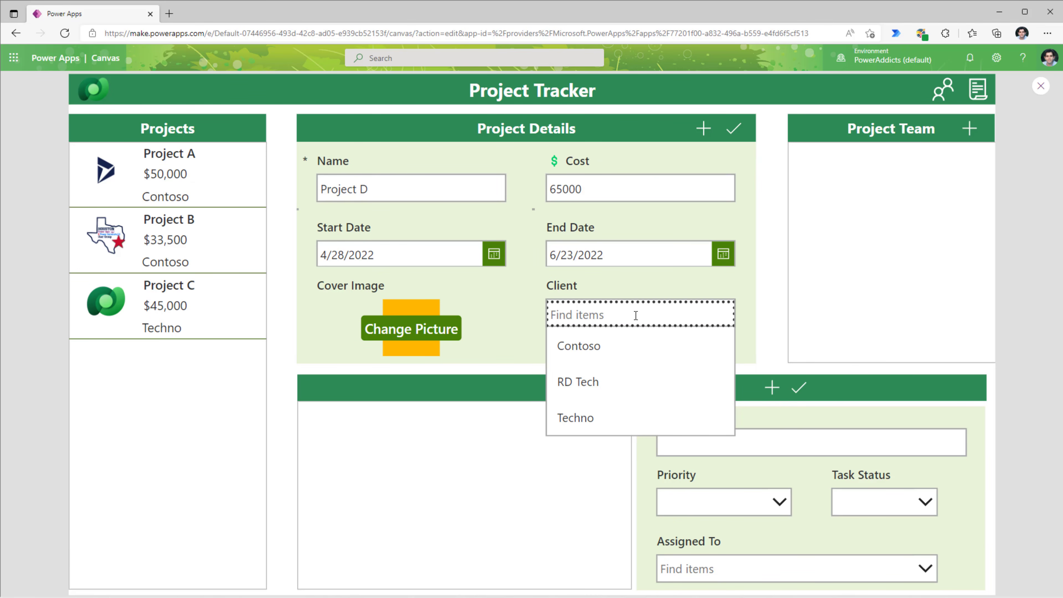
left_click(633, 376)
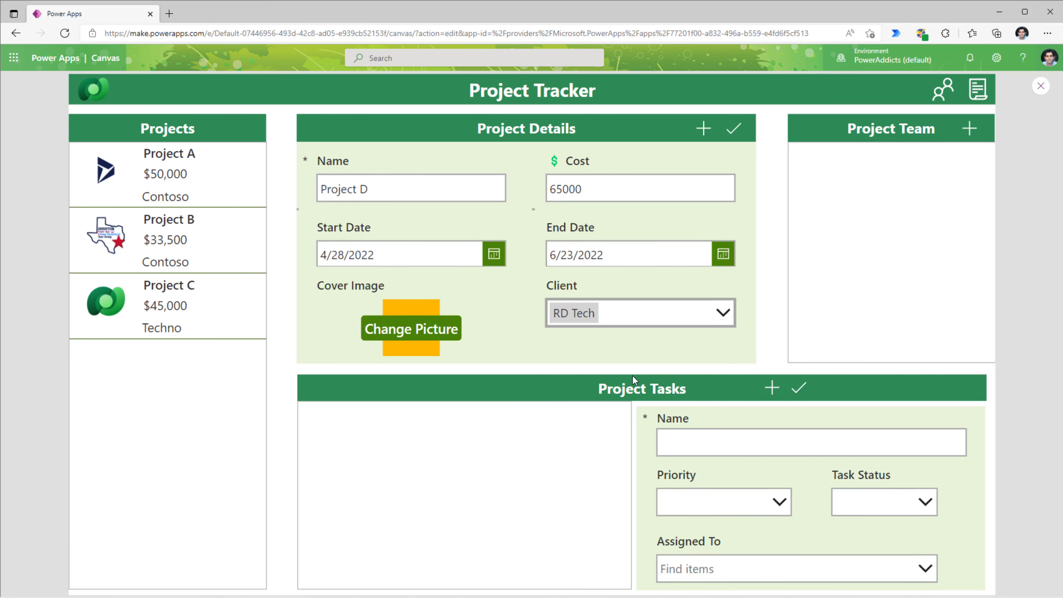
left_click(734, 133)
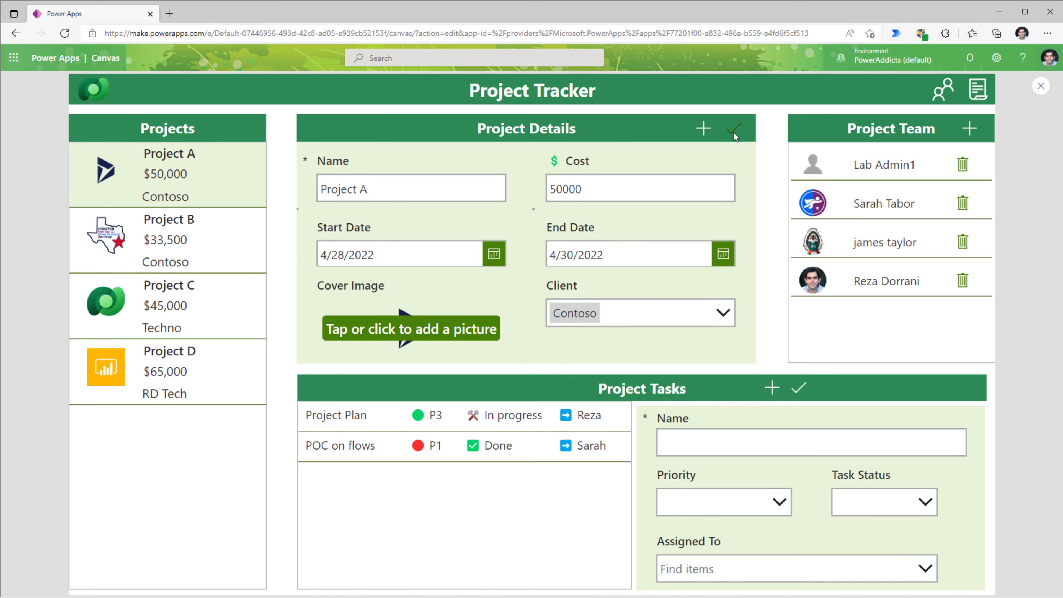
Add three members to Project D's team: the third and fourth users in the list and one further down.
left_click(191, 353)
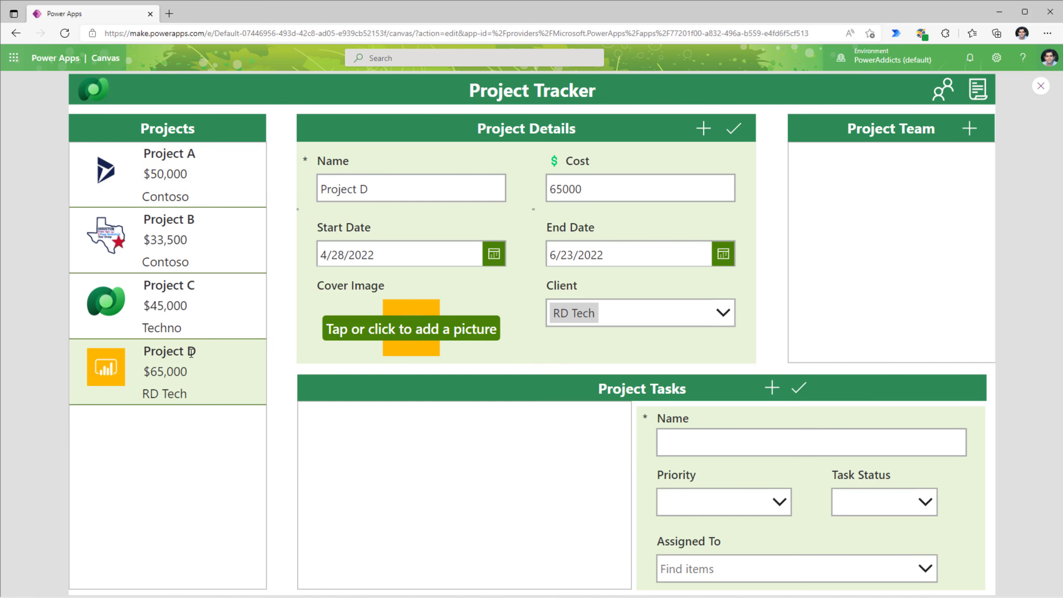
left_click(967, 135)
left_click(932, 163)
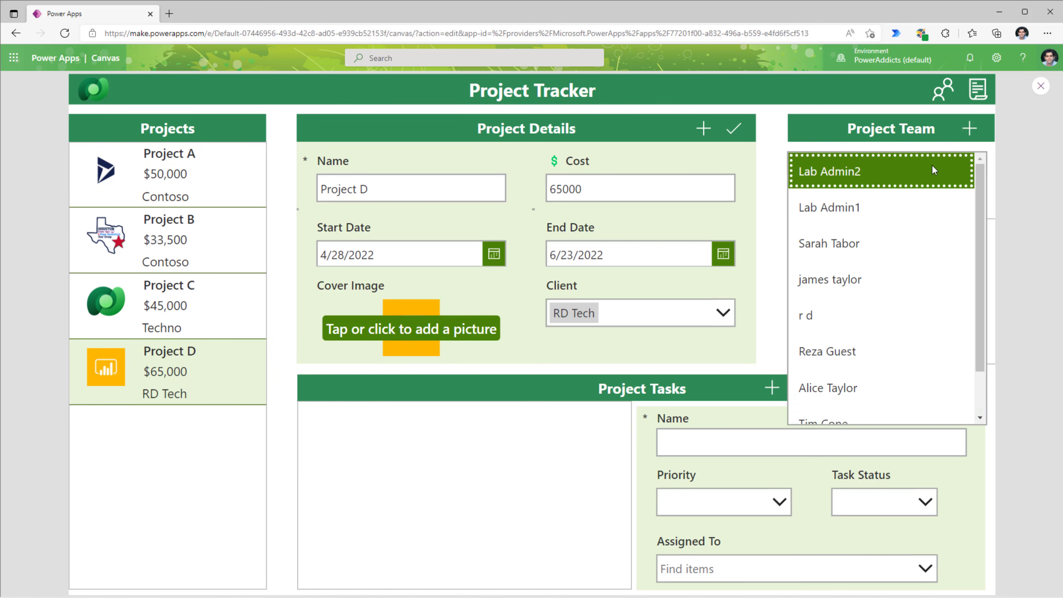
left_click(862, 245)
left_click(862, 279)
scroll(867, 427, "down", 1)
left_click(868, 432)
left_click(994, 186)
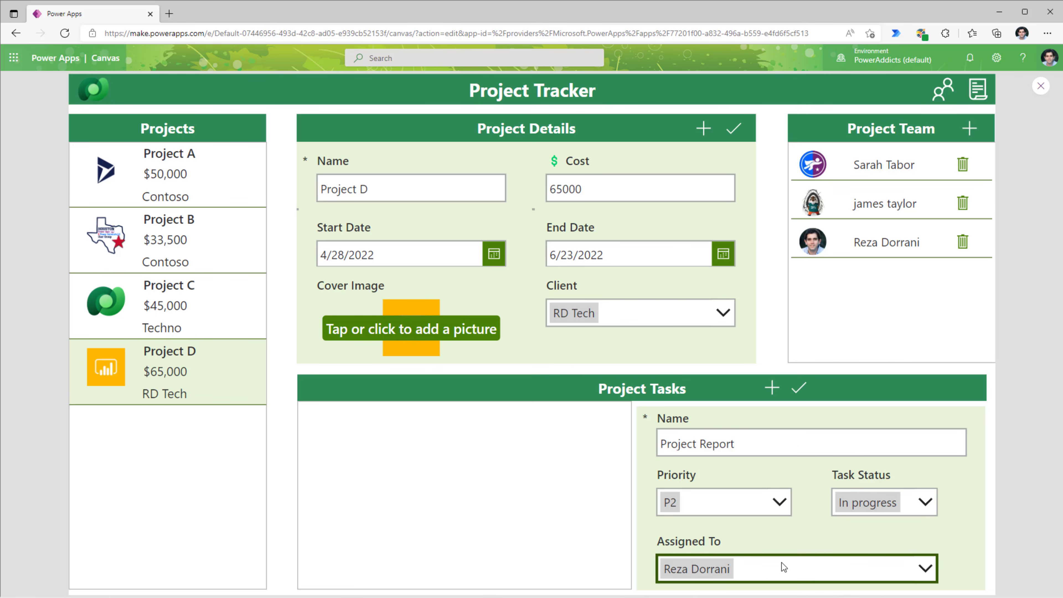
Add two assigned tasks to Project D: Project Report (P2, In progress) and Status Meeting Setup (P1, New).
left_click(800, 390)
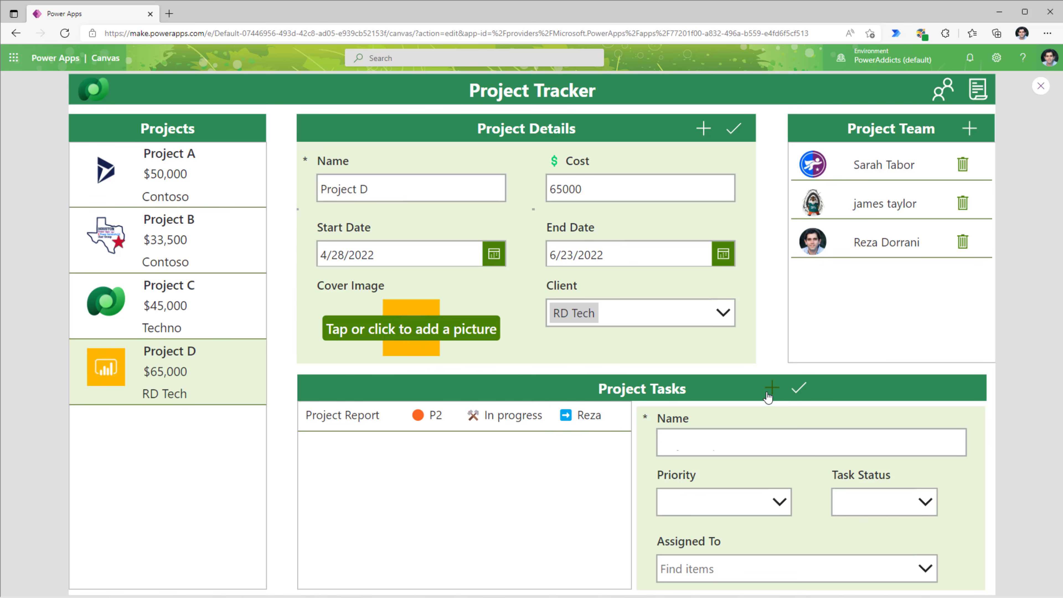
left_click(742, 444)
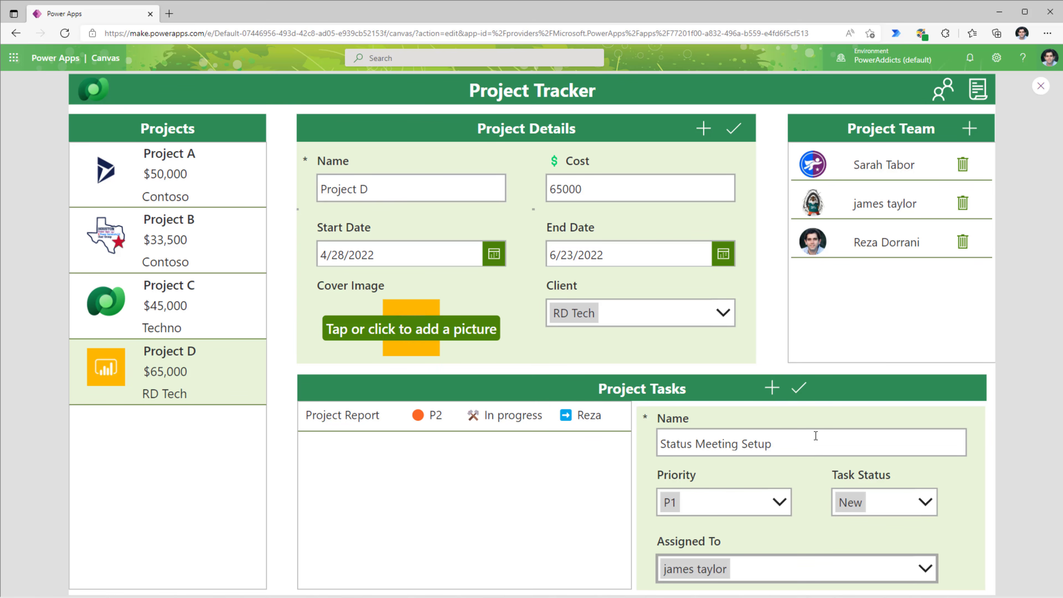
left_click(799, 388)
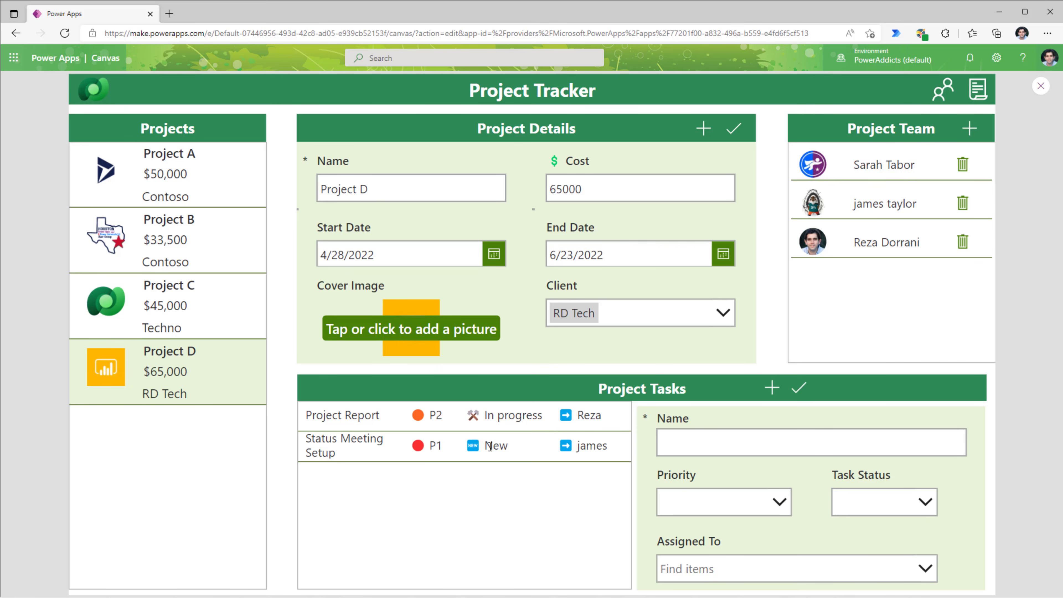
Open the Clients screen and review the projects associated with each client.
left_click(186, 329)
left_click(192, 349)
left_click(978, 90)
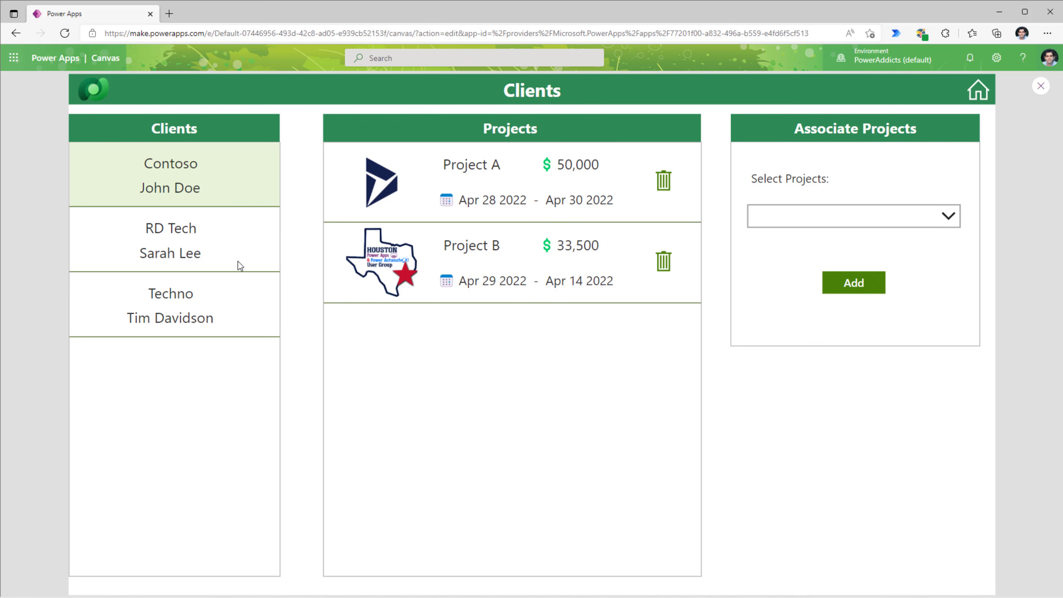
left_click(226, 256)
left_click(230, 303)
left_click(222, 186)
Associate Project B and Project A with the client Techno.
left_click(170, 305)
left_click(776, 221)
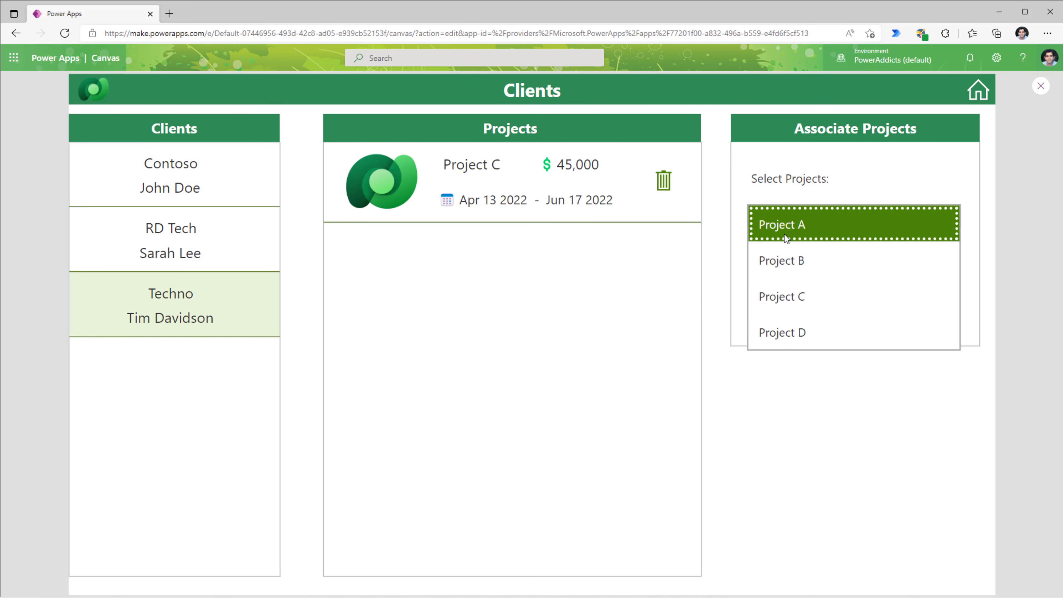
left_click(796, 261)
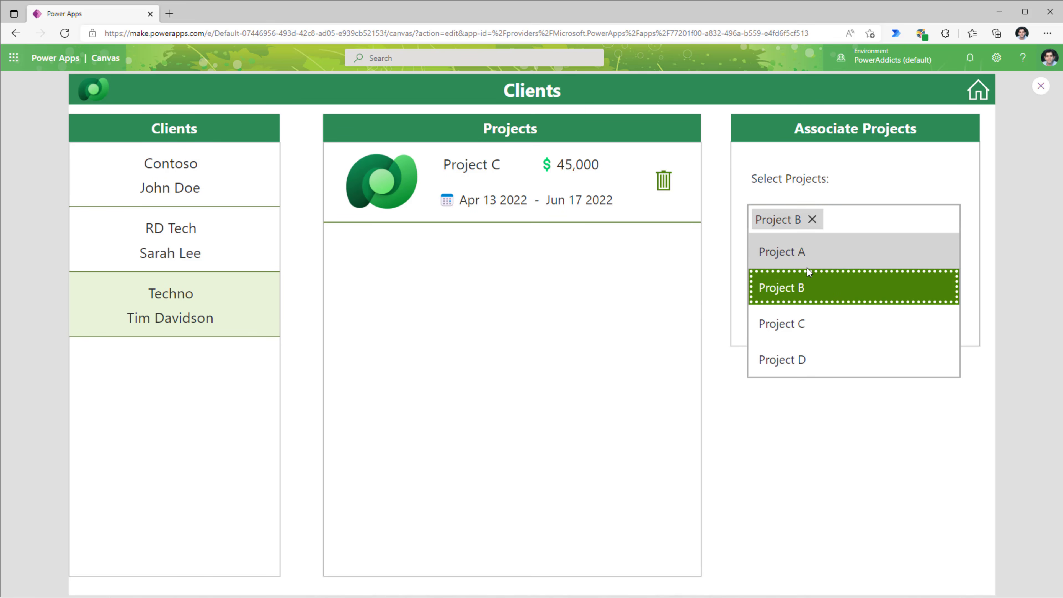
left_click(808, 259)
left_click(834, 183)
left_click(858, 284)
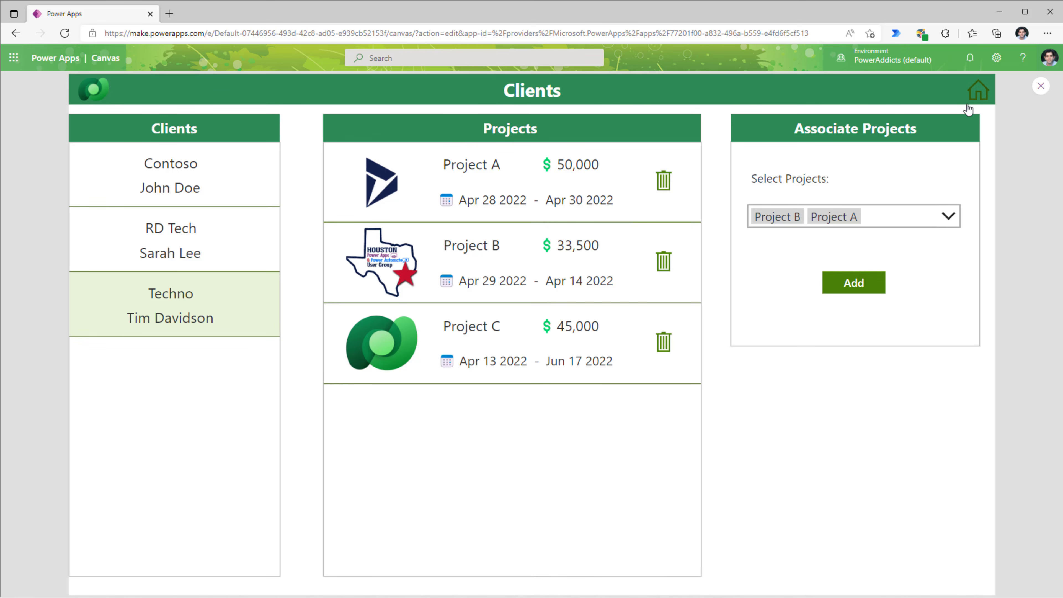
Open the Project Members screen from the tracker's home and review the last listed member's projects and tasks.
left_click(977, 90)
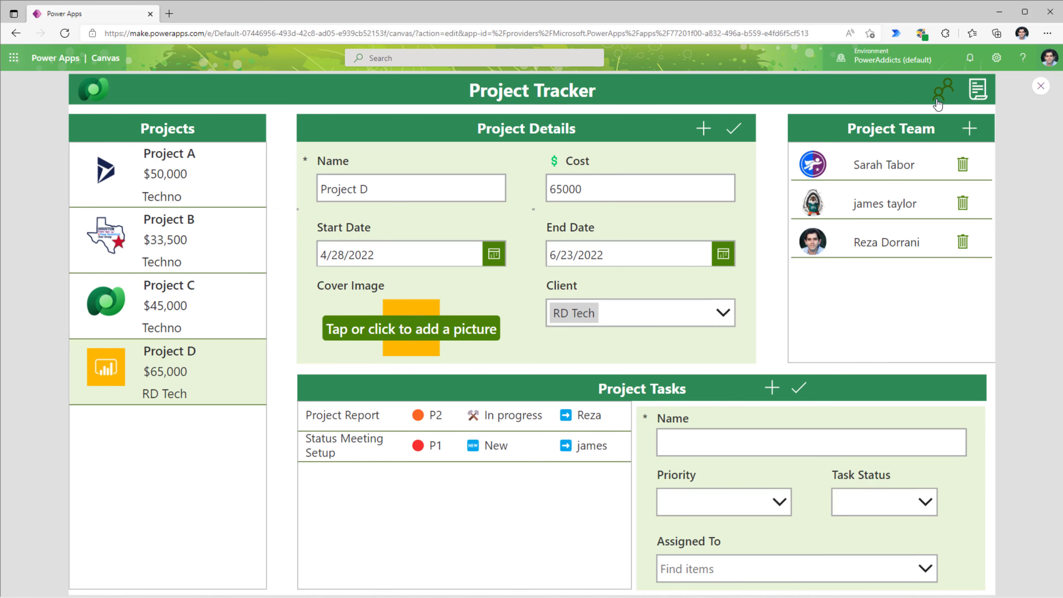
left_click(943, 89)
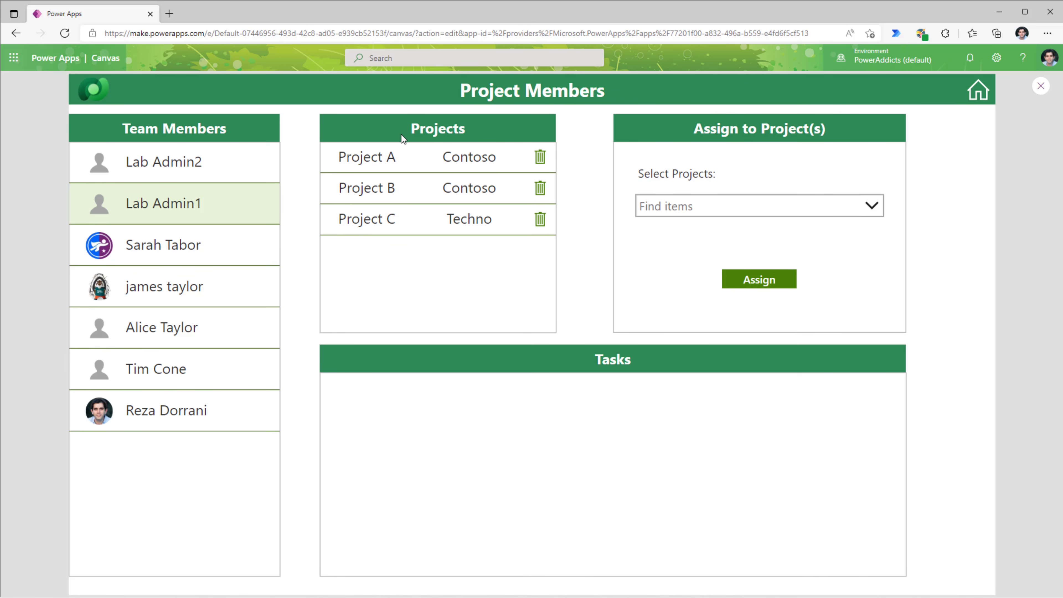
left_click(184, 412)
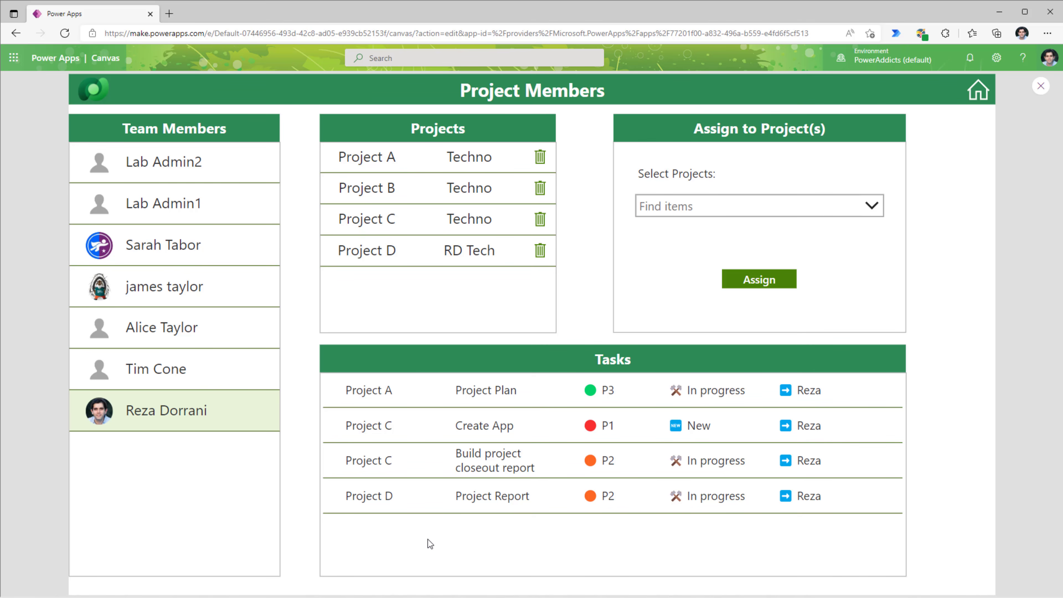
Assign the fourth listed team member to Project A and Project C.
left_click(191, 287)
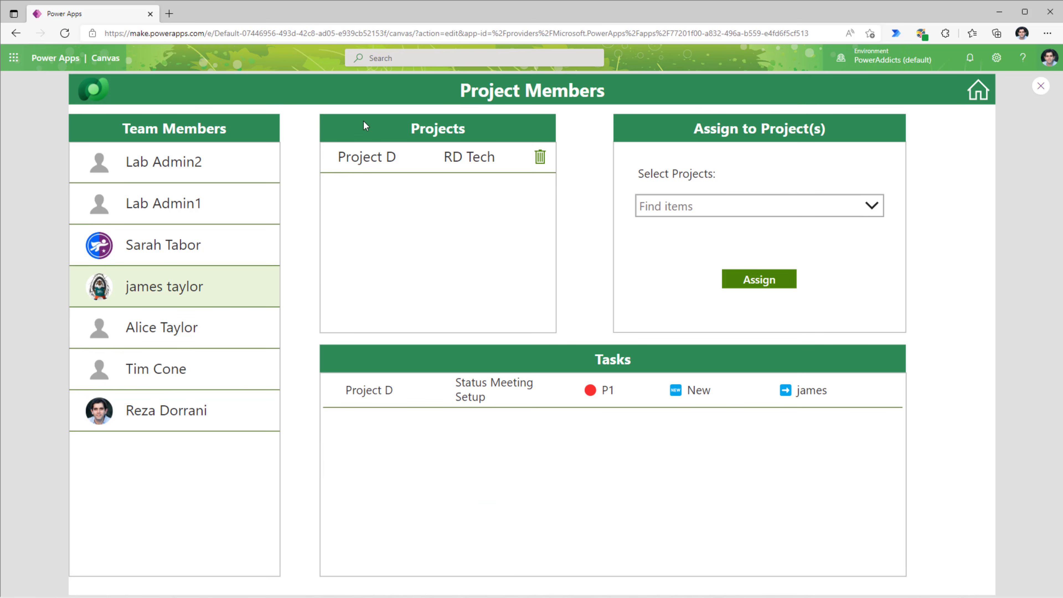
left_click(738, 206)
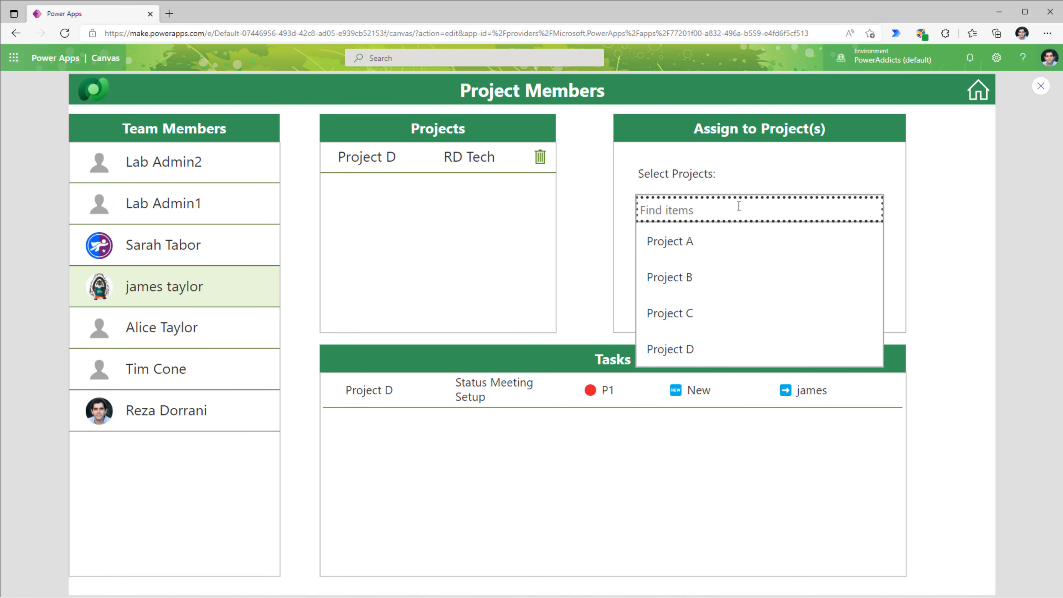
left_click(731, 253)
left_click(731, 334)
left_click(830, 191)
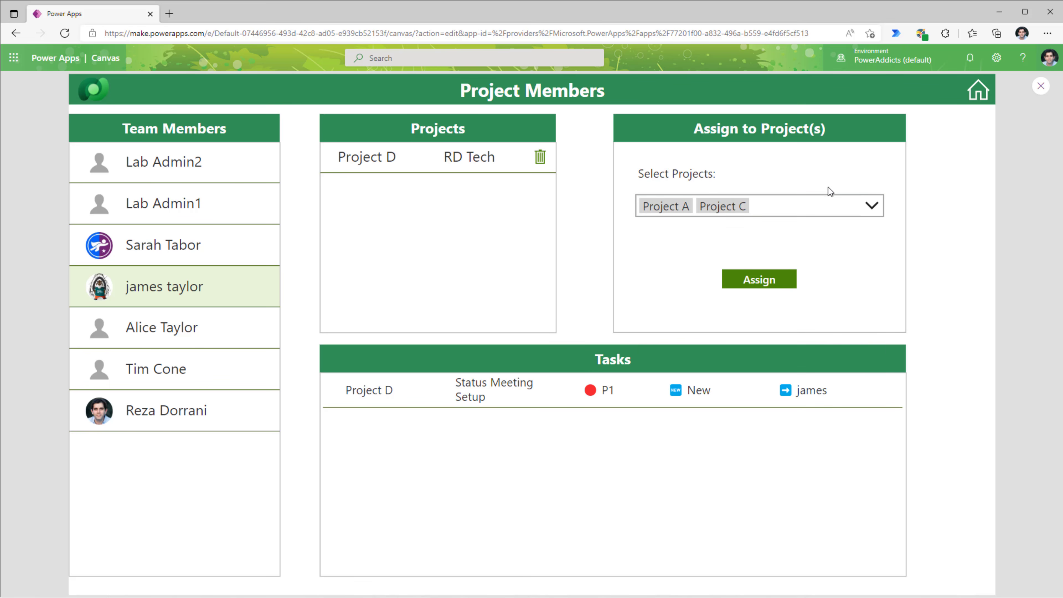
left_click(763, 283)
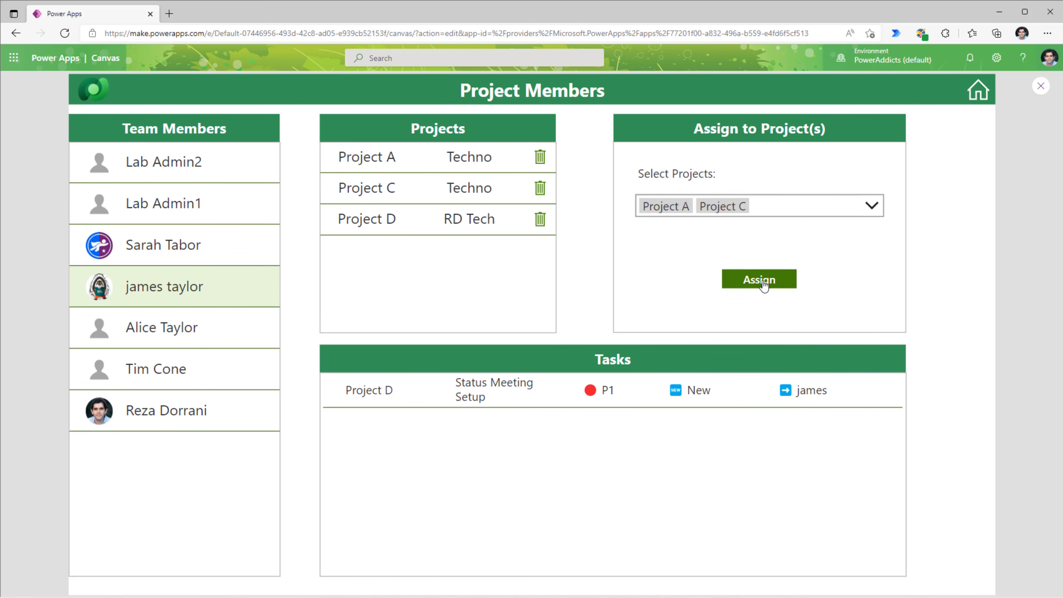
Return to the Project Tracker home and check the teams of Project C and Project A.
left_click(977, 100)
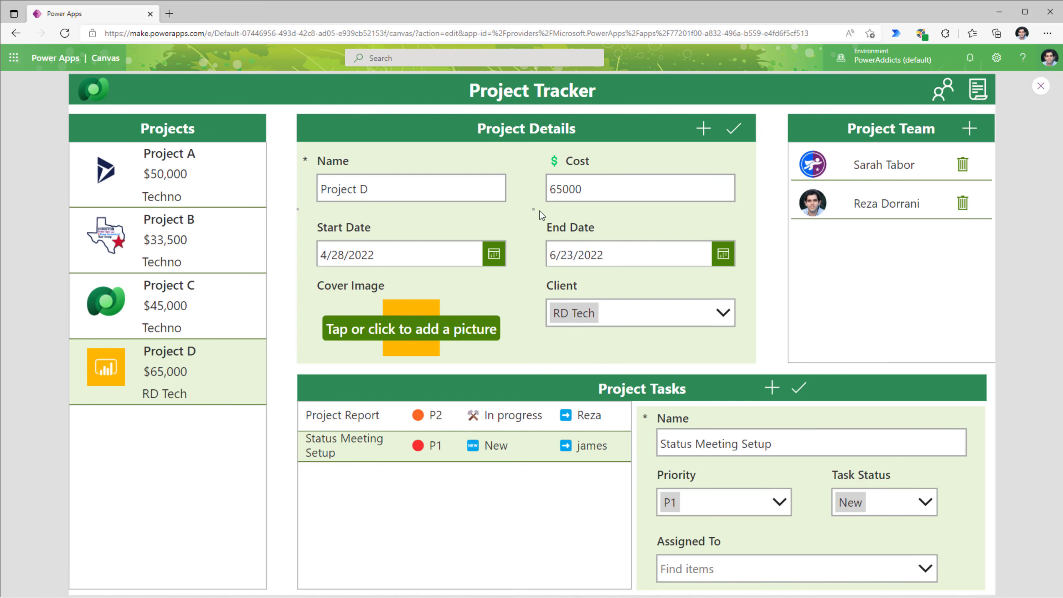
left_click(245, 304)
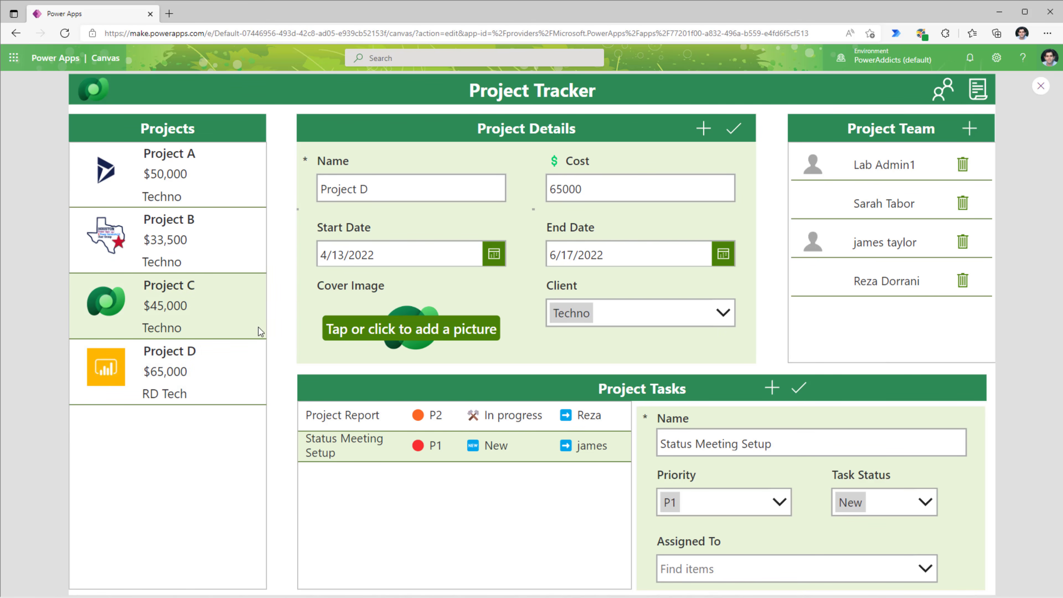
left_click(185, 201)
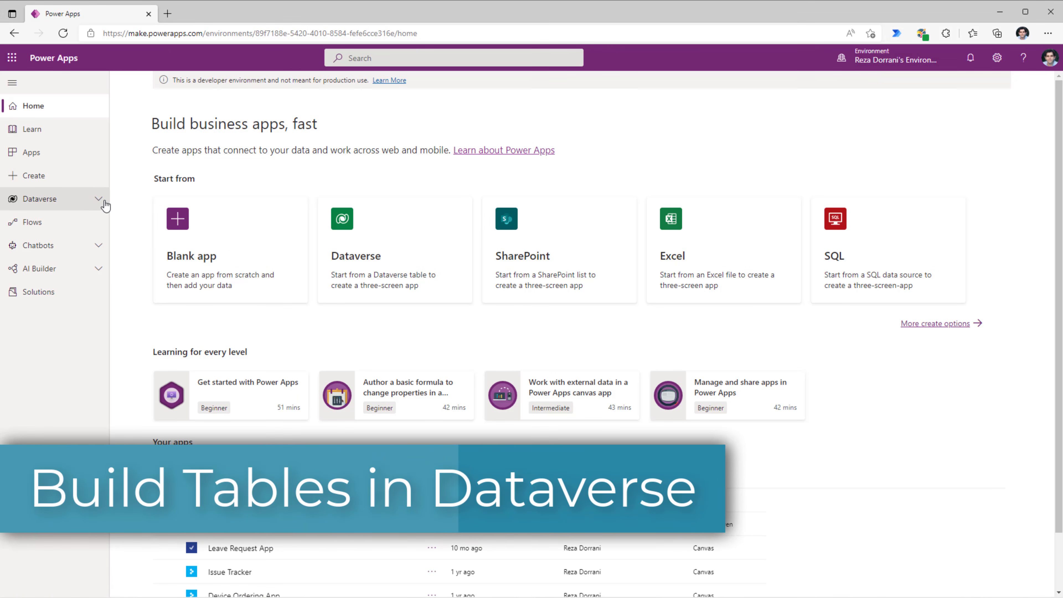
Open the list of Dataverse tables and look through the environment's existing tables.
left_click(95, 201)
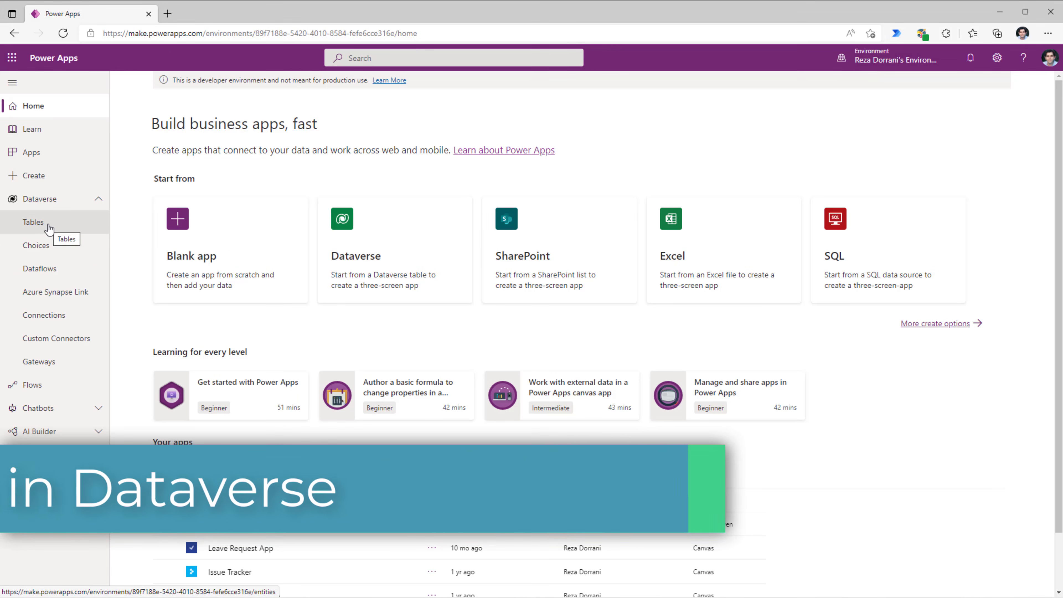
left_click(48, 225)
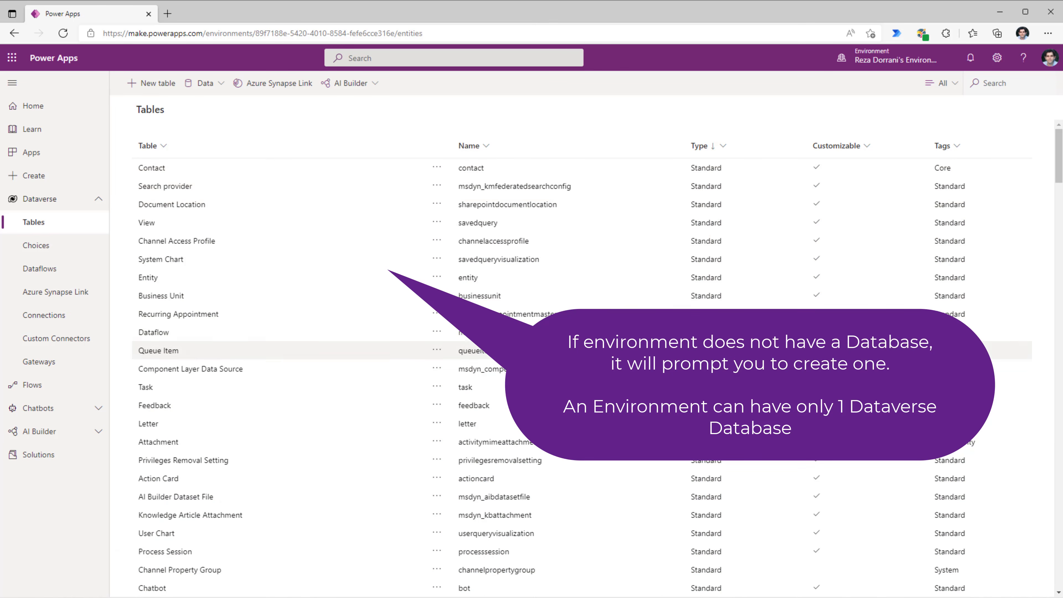
scroll(418, 352, "down", 2)
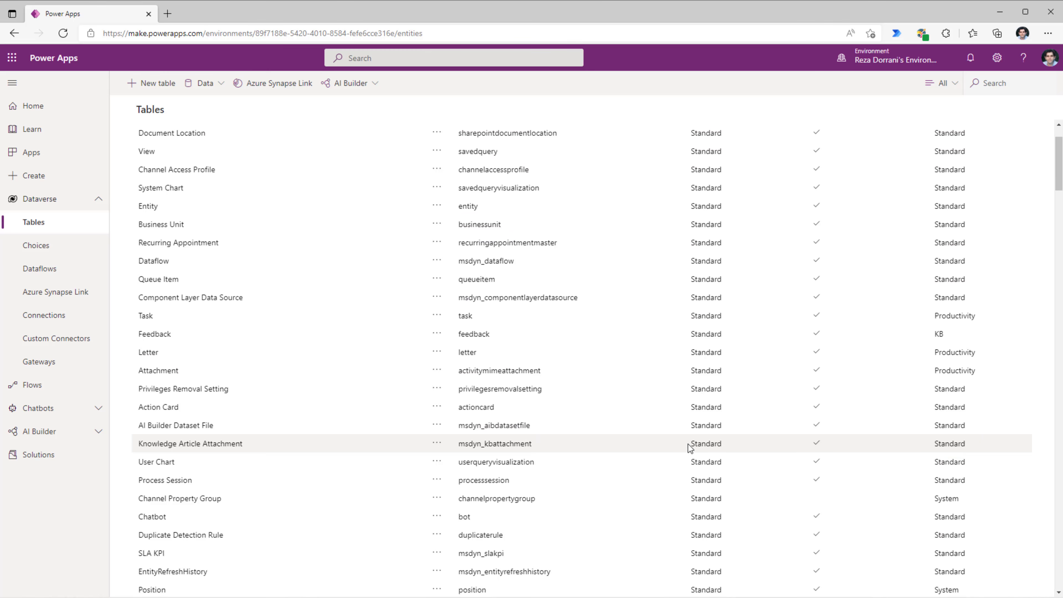
scroll(688, 444, "up", 2)
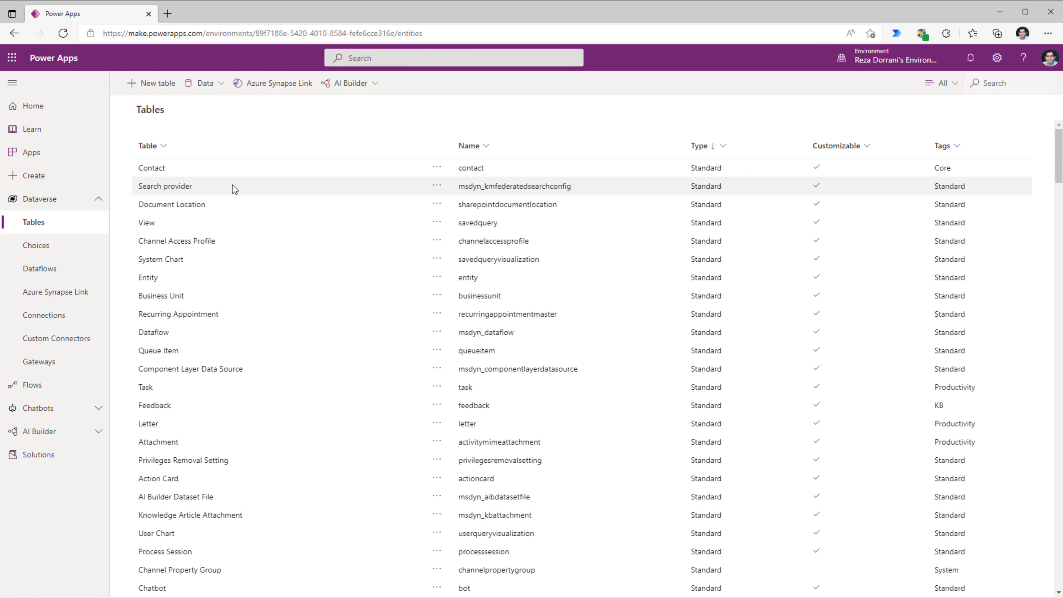
scroll(401, 343, "down", 4)
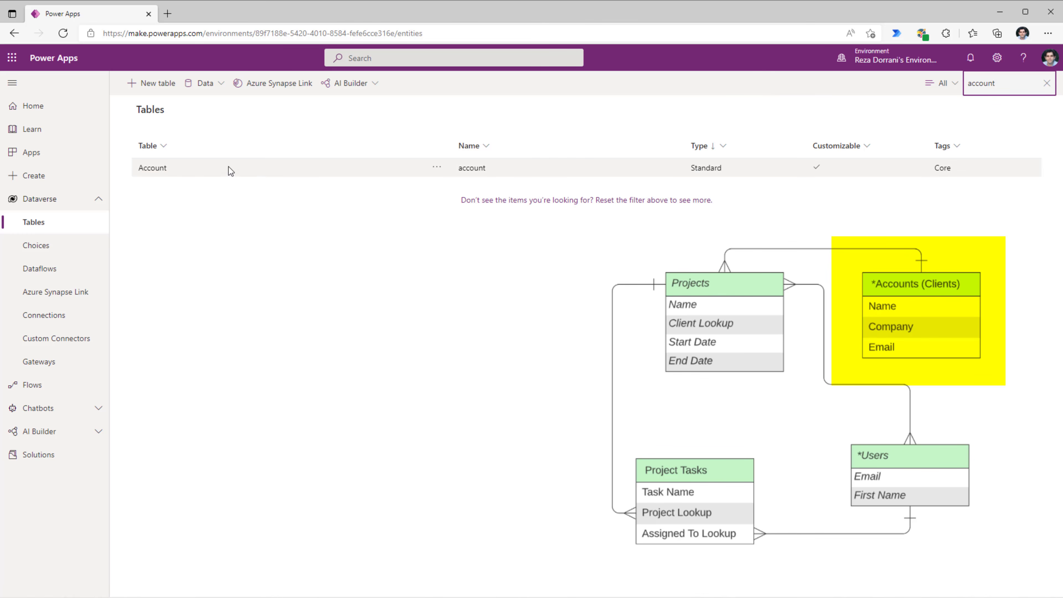
View the Account table's records and open the Contoso record for editing.
left_click(160, 171)
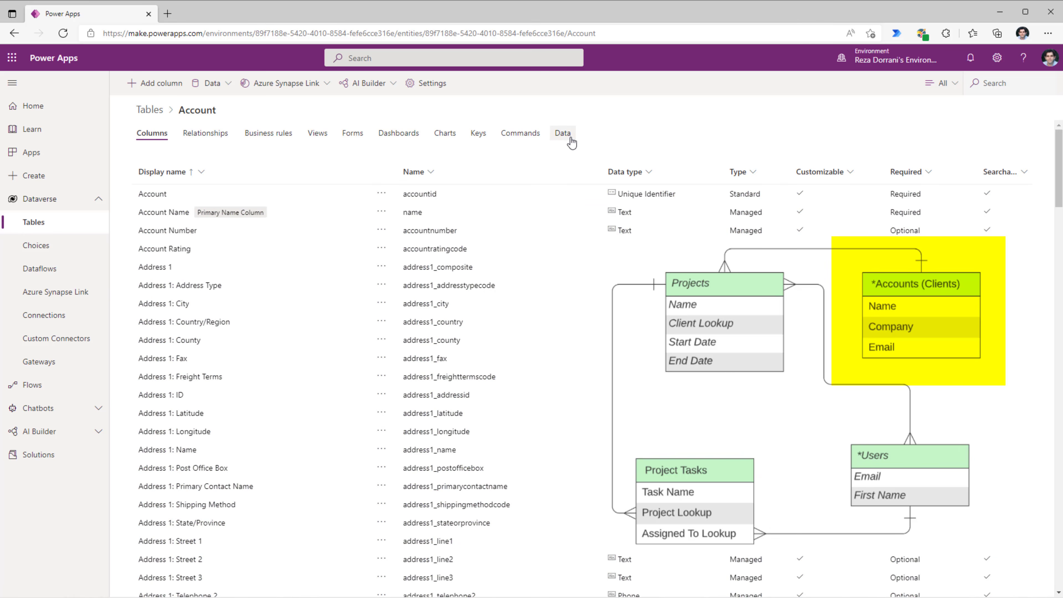
left_click(563, 133)
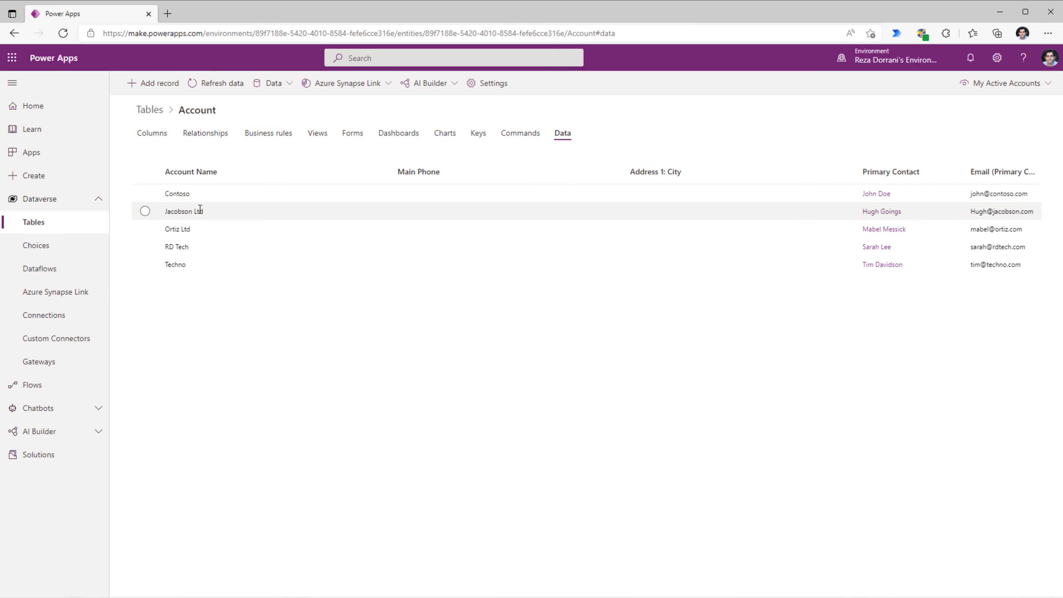
left_click(180, 194)
left_click(180, 194)
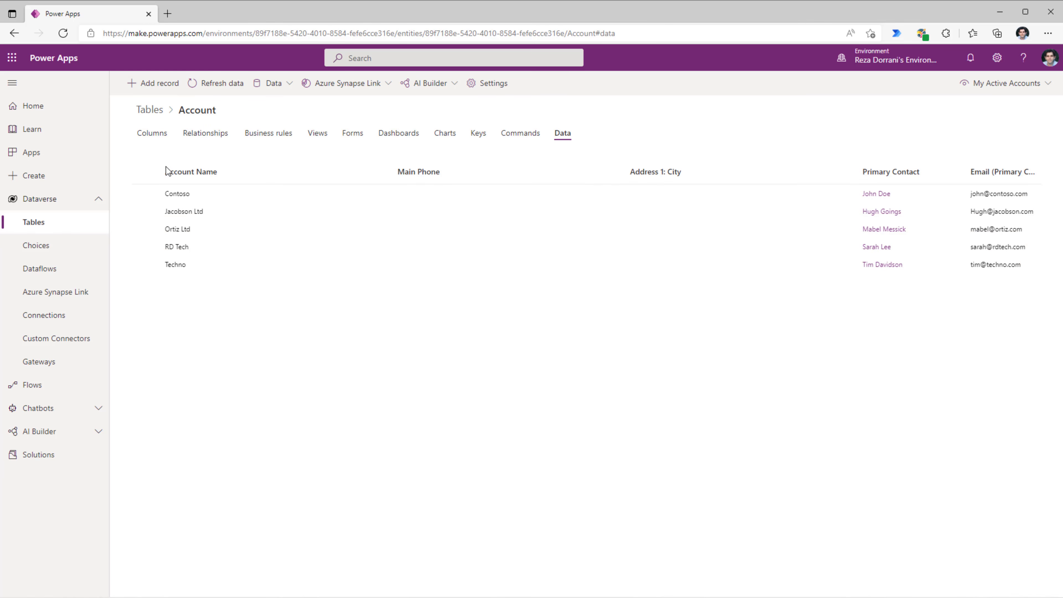
left_click(152, 196)
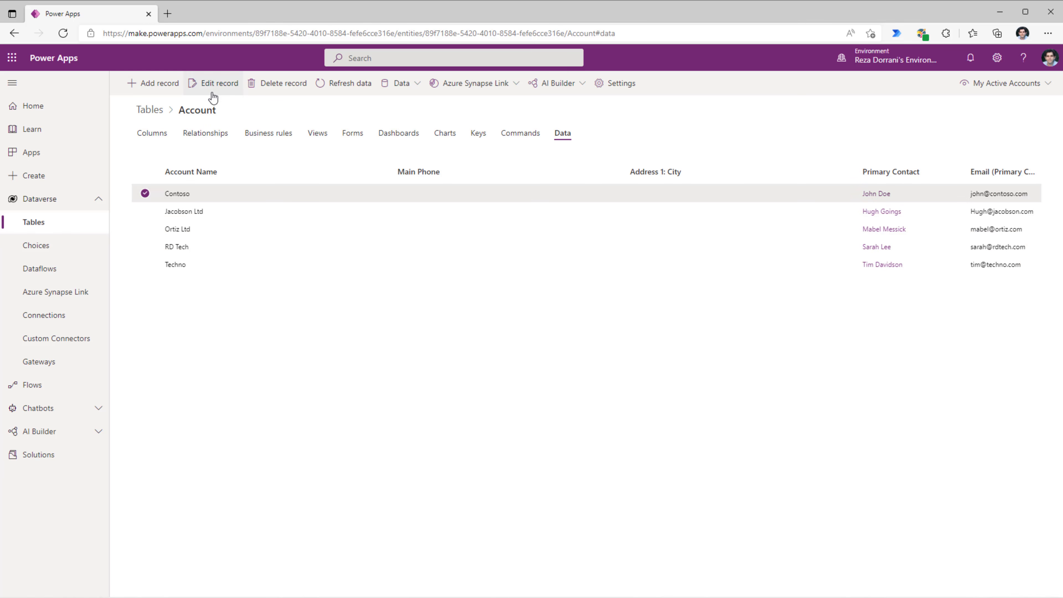
left_click(216, 82)
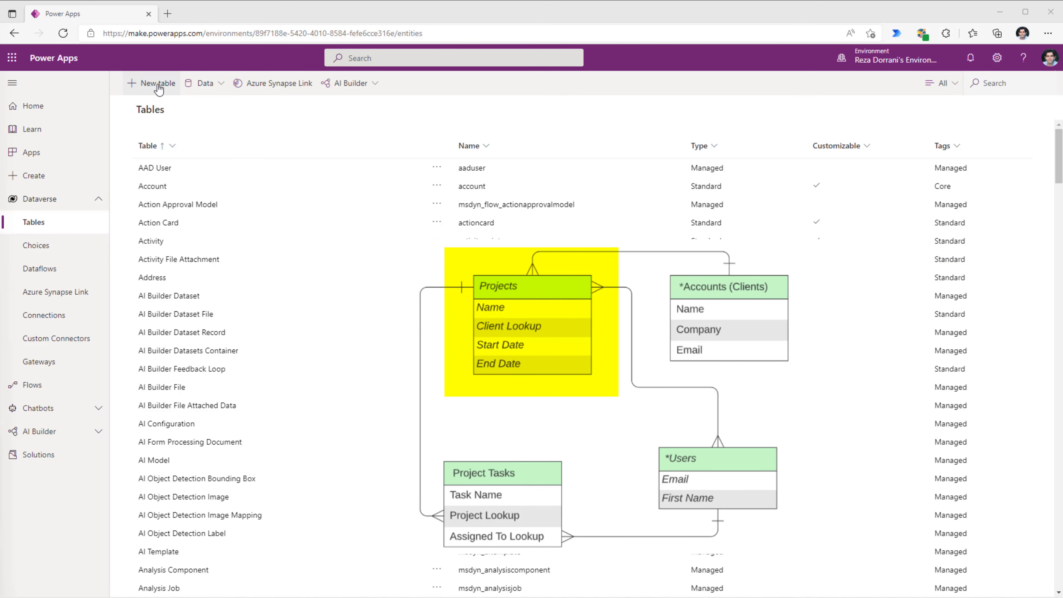
Create a new Dataverse table with the display name Project.
left_click(158, 85)
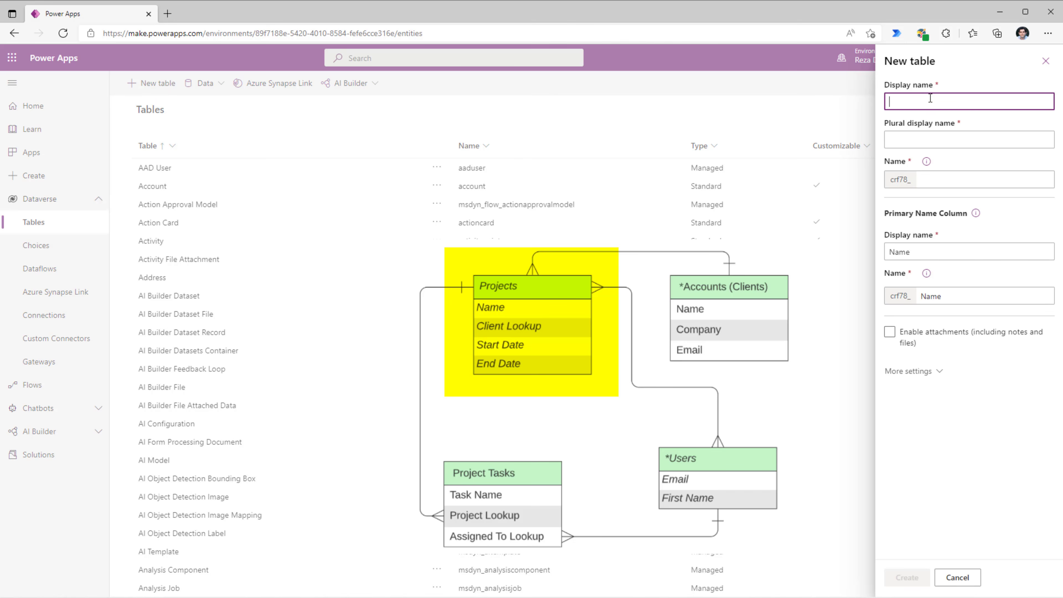
type("Project")
left_click(892, 130)
left_click(907, 578)
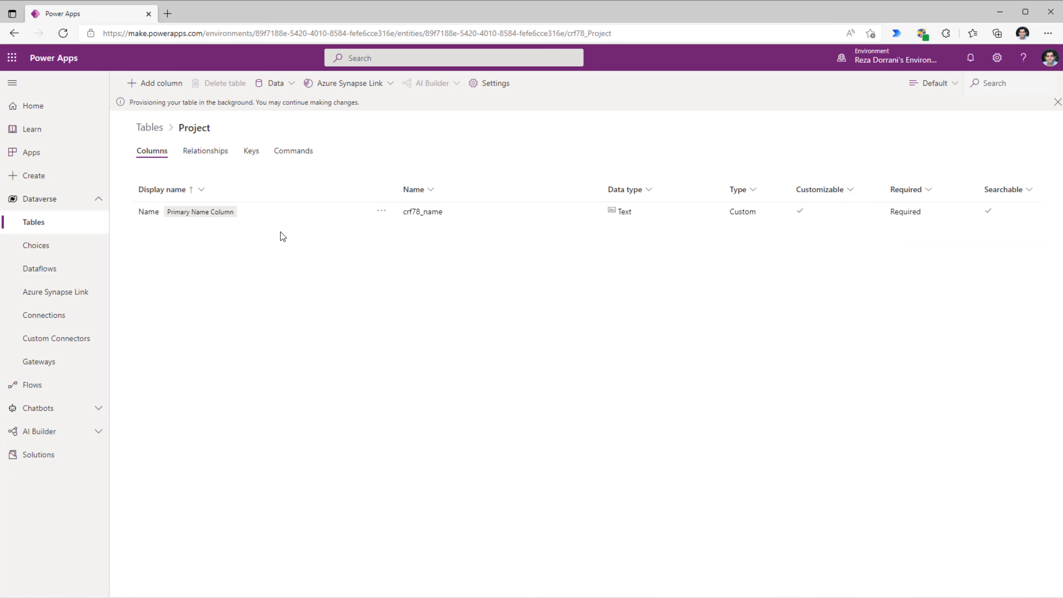
Add a Currency column named Cost to the Project table and filter the column list to Custom.
left_click(161, 83)
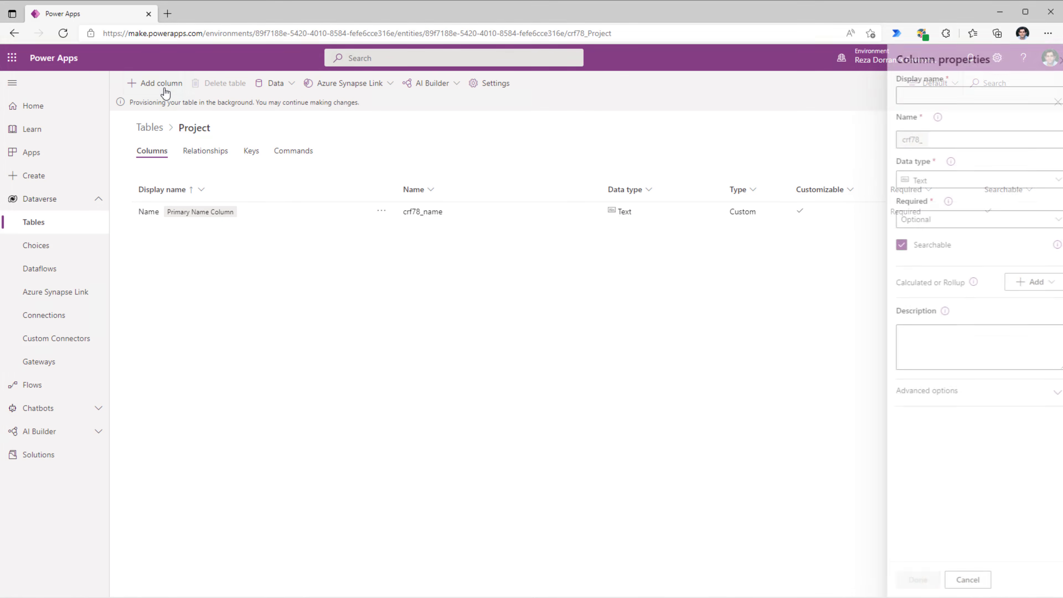
left_click(934, 102)
type("Cost")
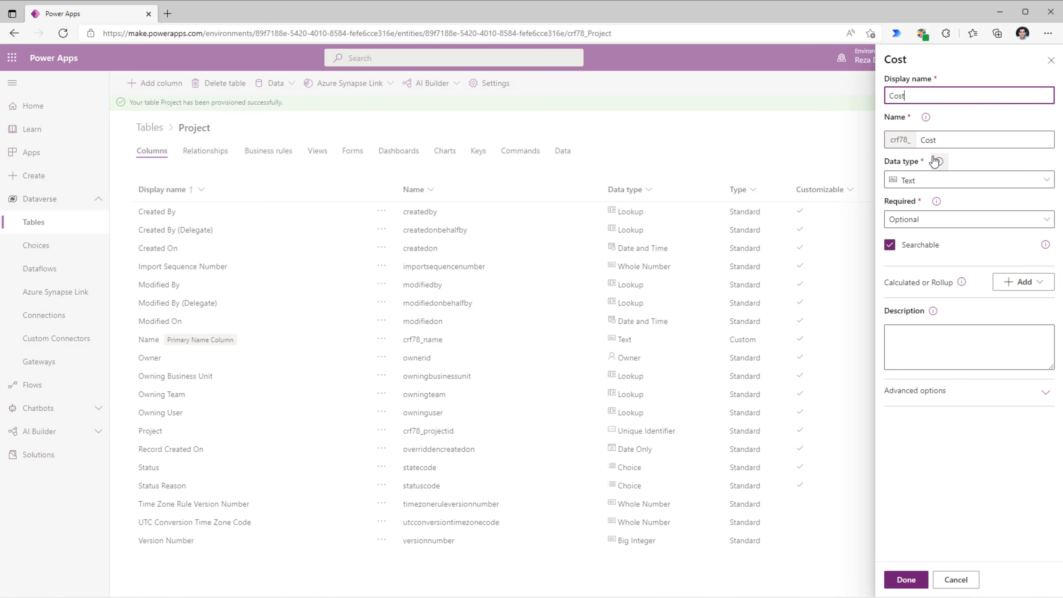
left_click(965, 183)
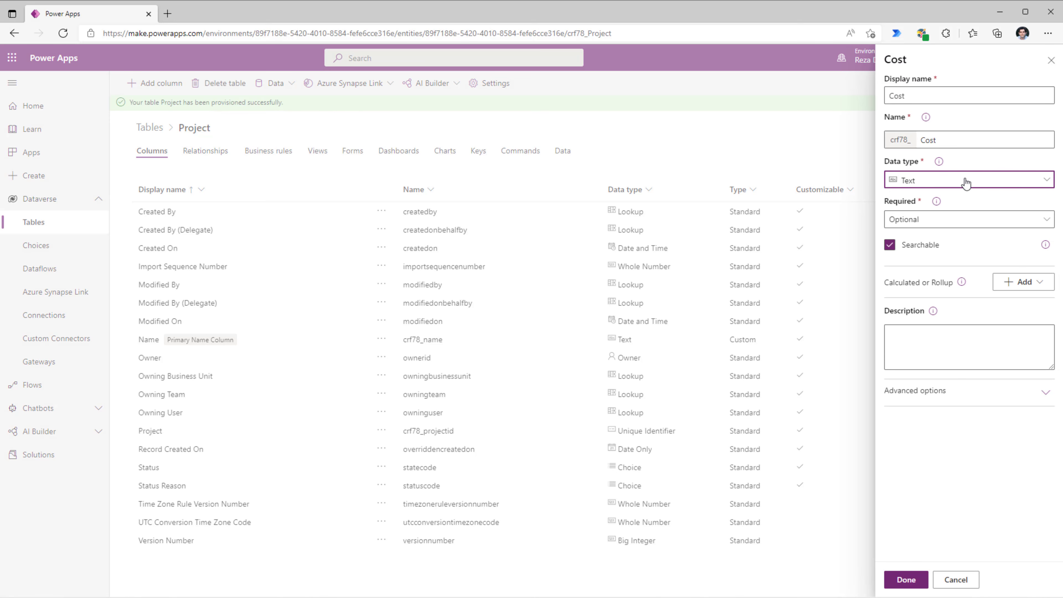
left_click(966, 183)
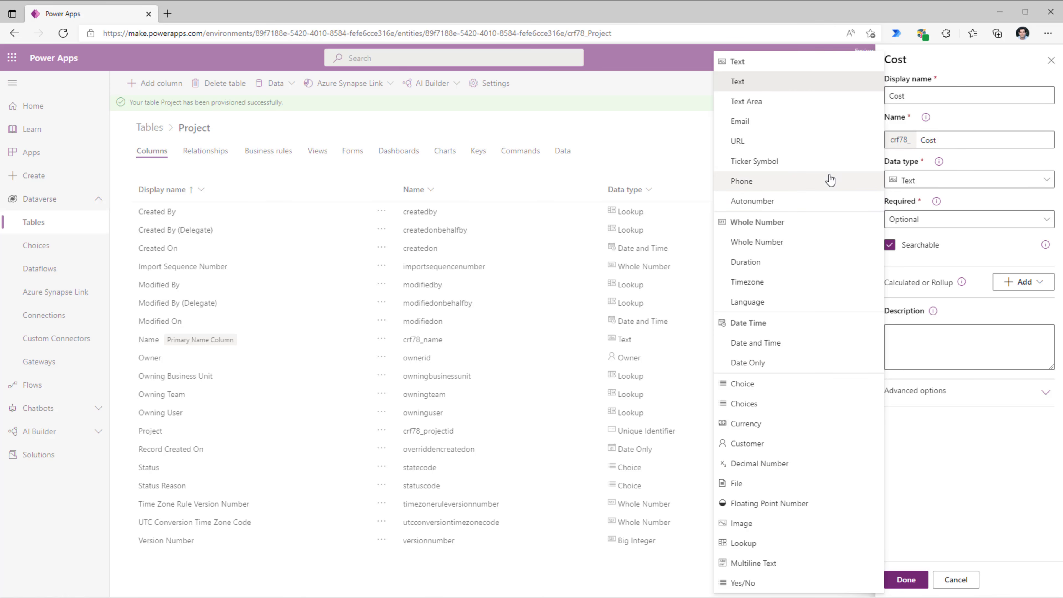
left_click(773, 424)
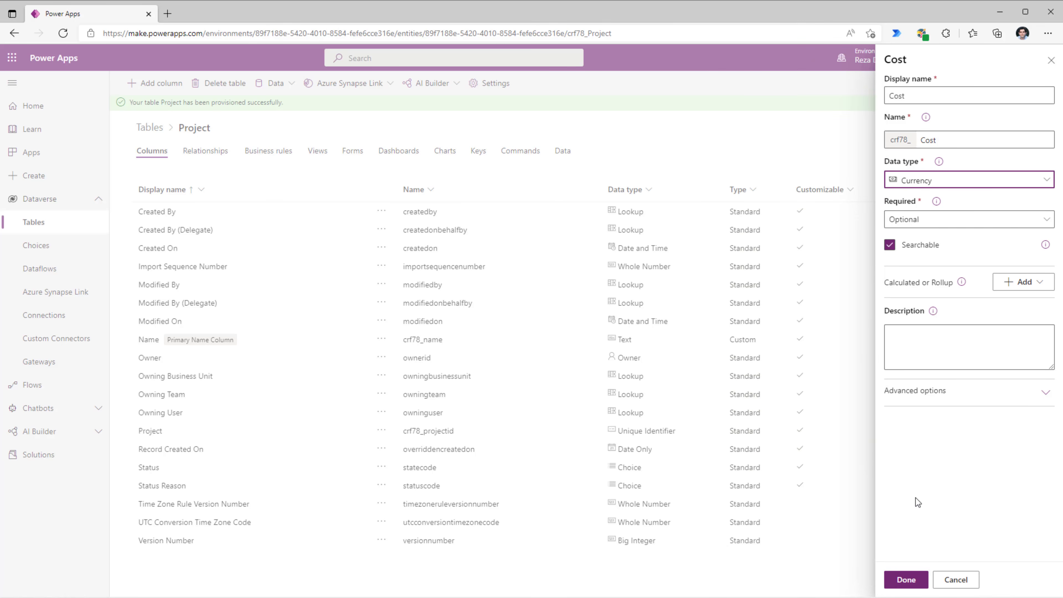
left_click(906, 579)
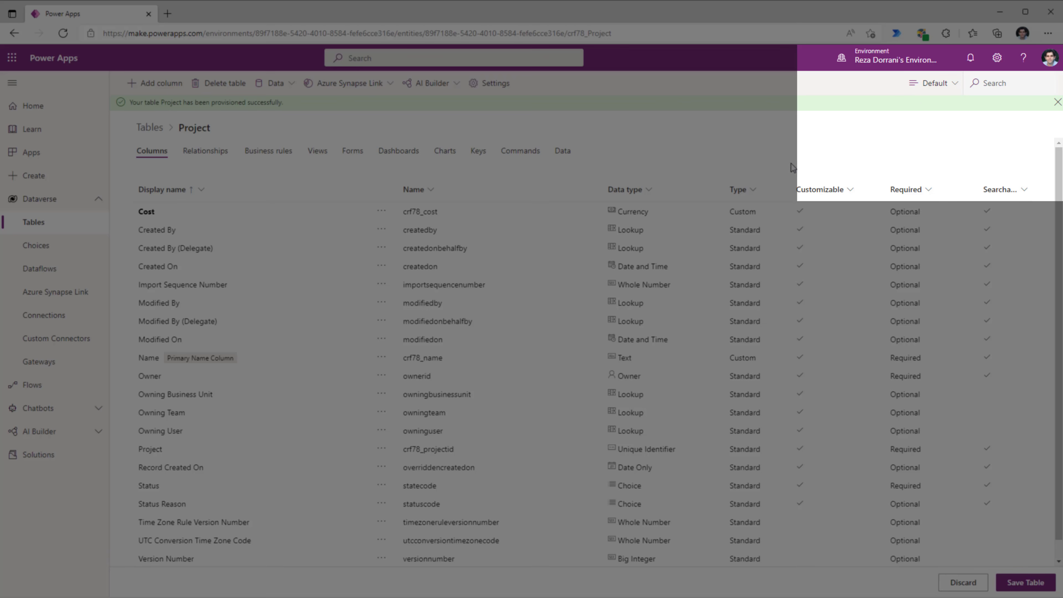
left_click(934, 83)
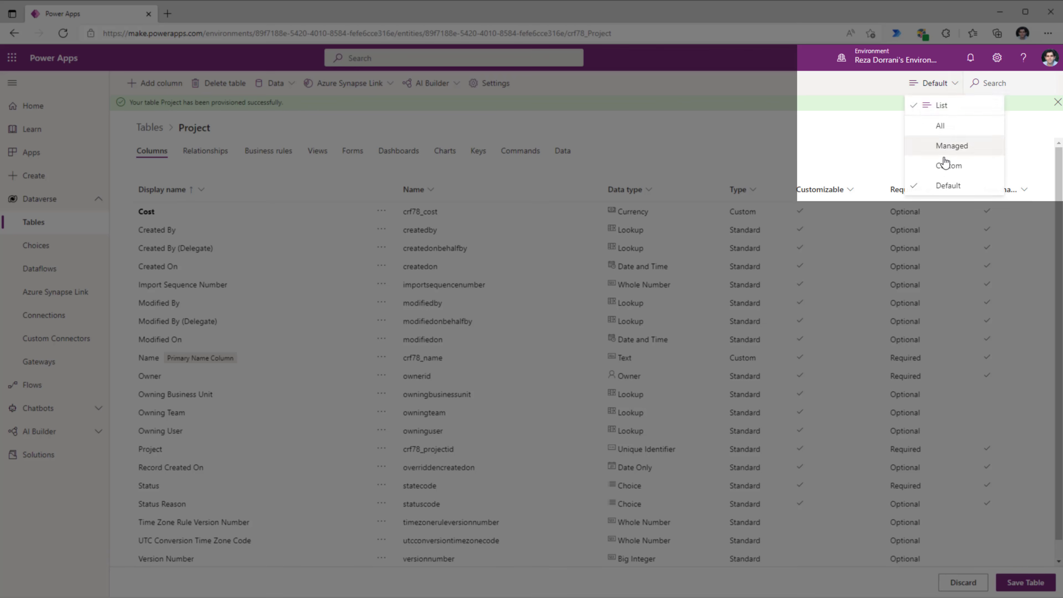
left_click(951, 164)
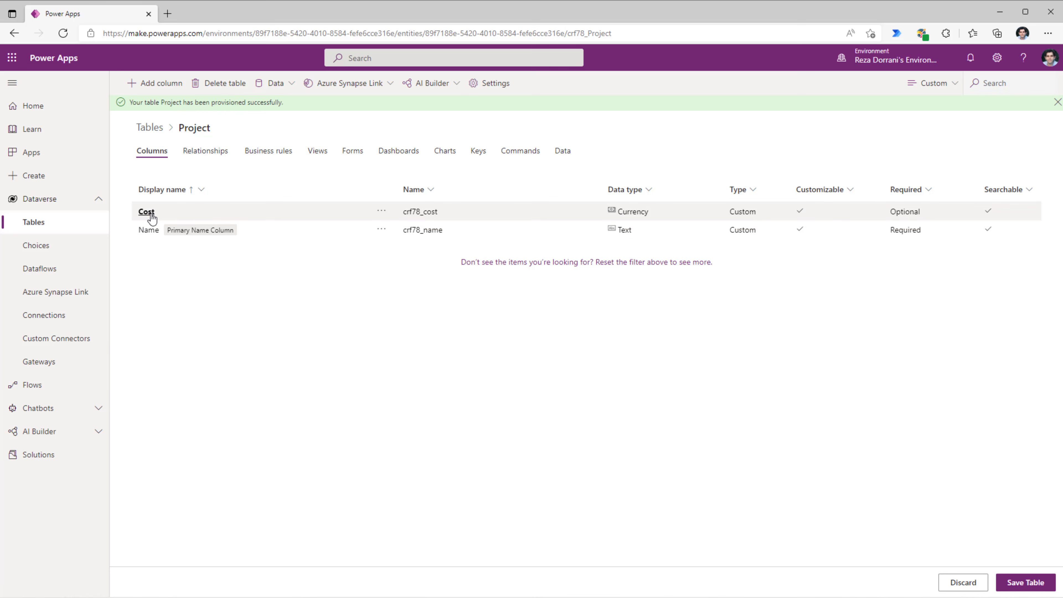
Add a column named Start Date with the Date Only data type to the Project table.
left_click(163, 83)
left_click(917, 96)
type("Start Date")
left_click(962, 180)
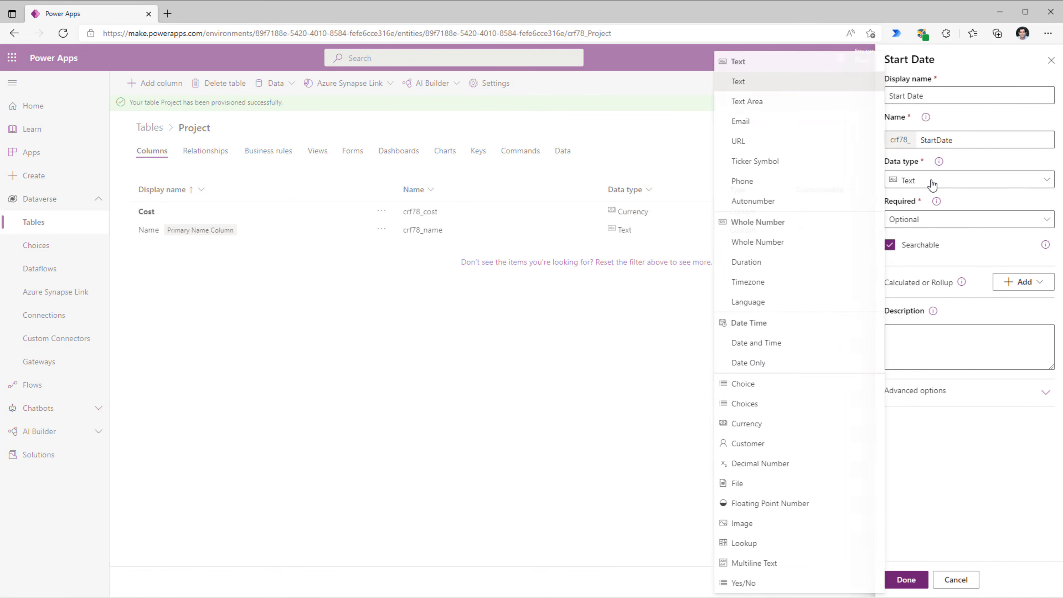
left_click(795, 364)
left_click(906, 580)
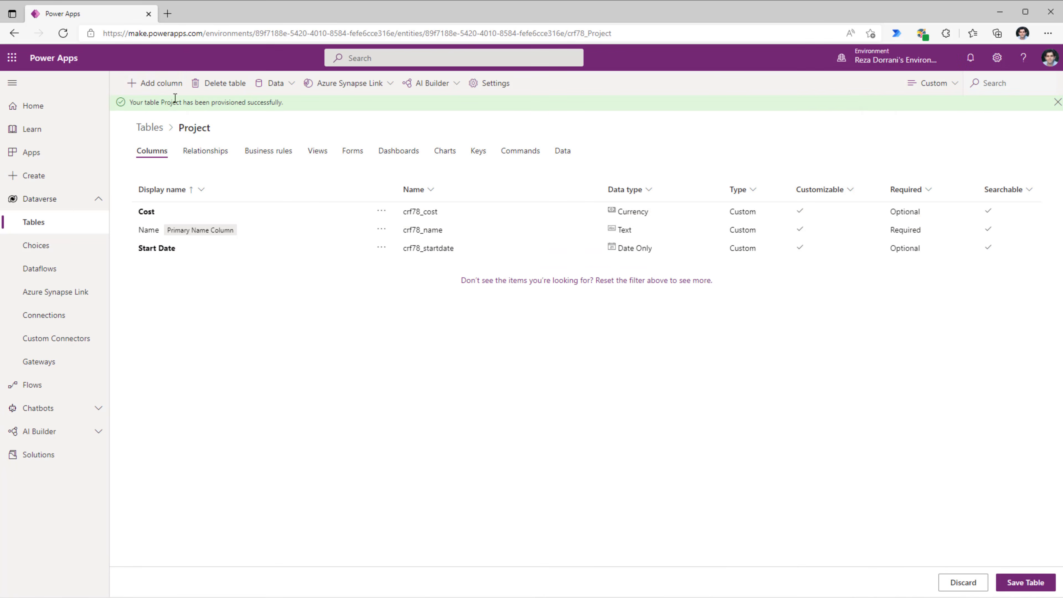
Add a column named End Date with the Date Only data type to the Project table.
left_click(155, 83)
left_click(917, 96)
type("End Date")
left_click(963, 180)
left_click(775, 367)
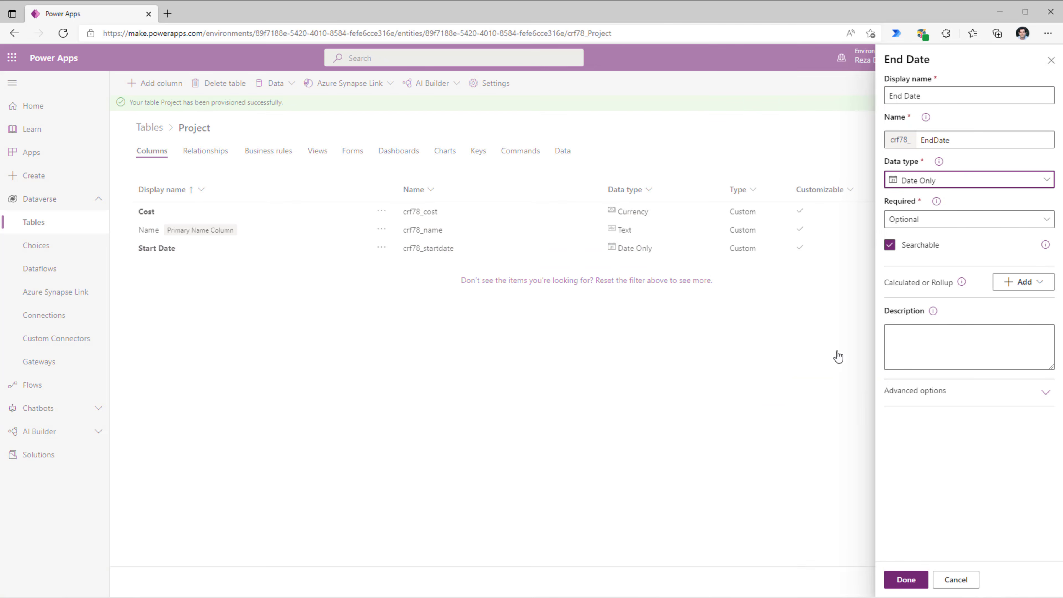
left_click(906, 580)
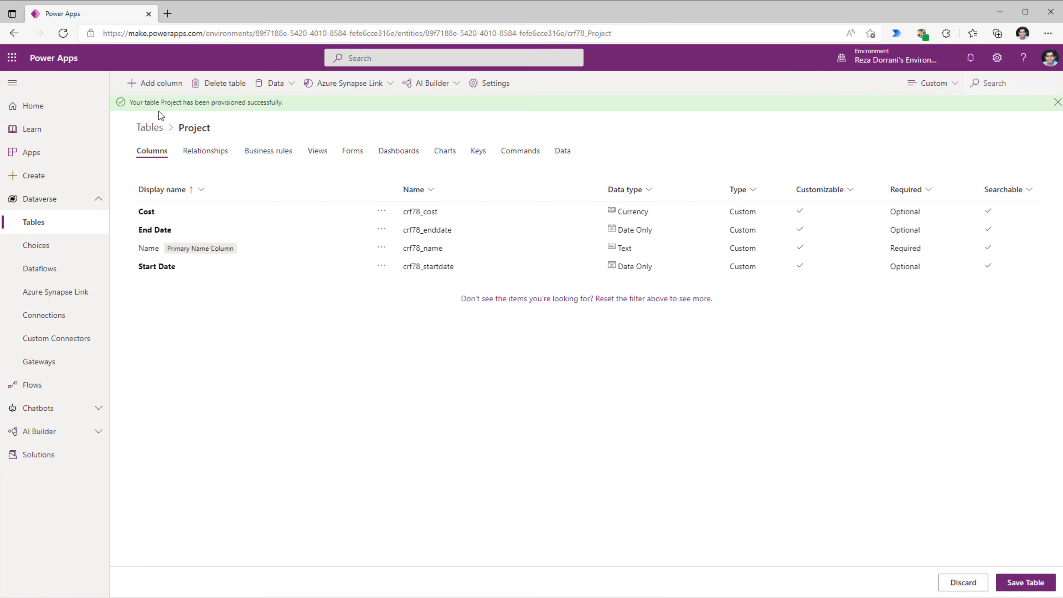
Add a column named Cover Image with the Image data type to the Project table.
left_click(160, 83)
left_click(890, 96)
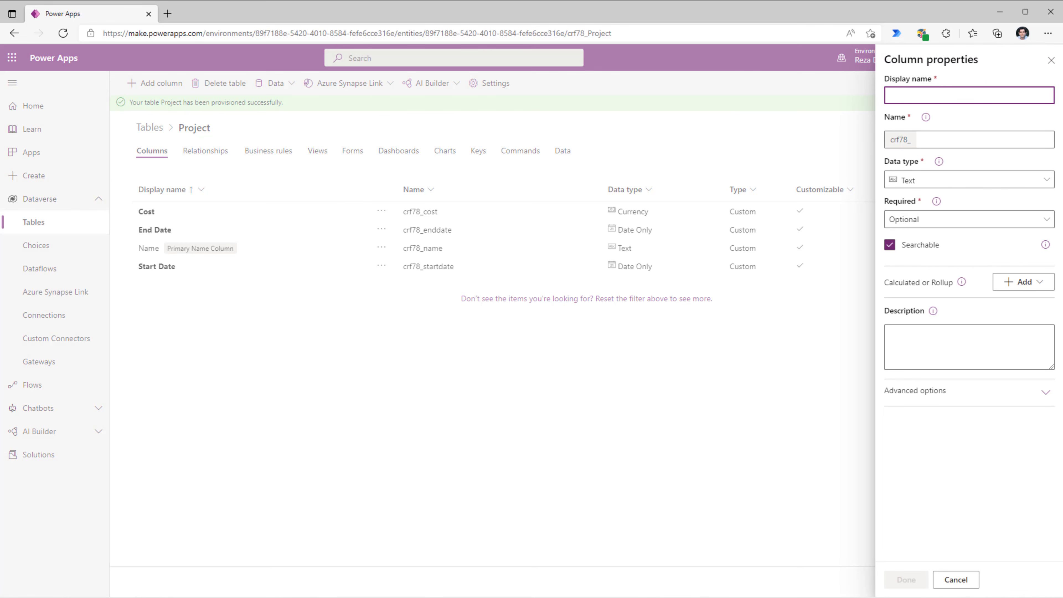
type("Cover Image")
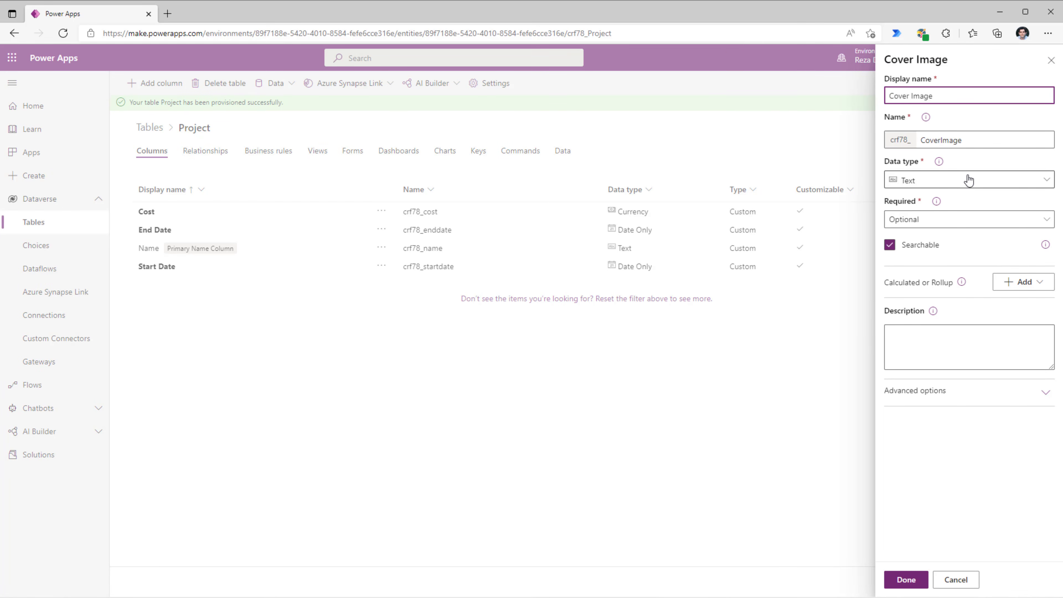
left_click(967, 180)
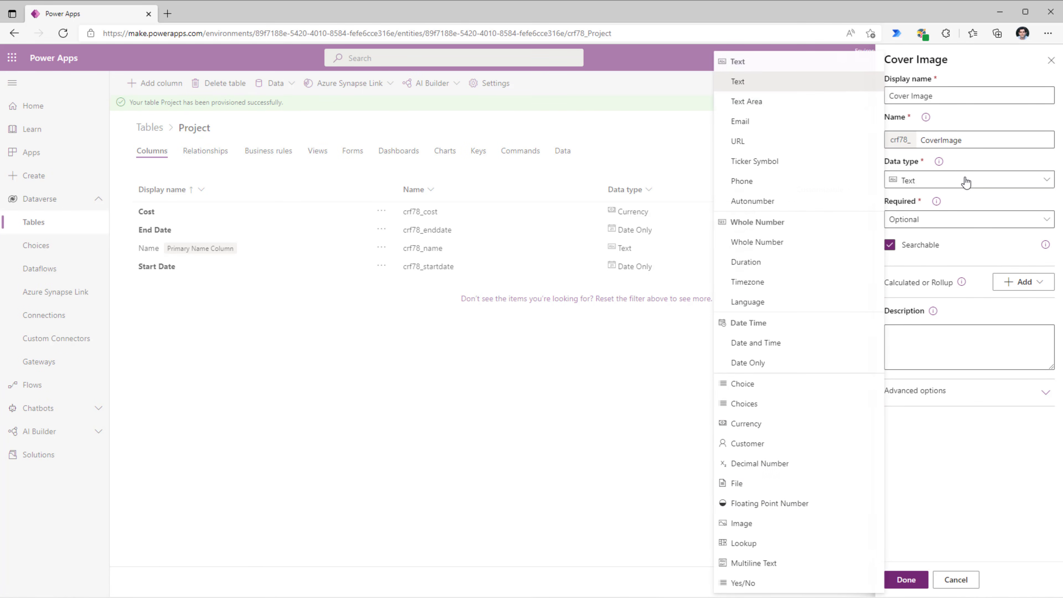
left_click(761, 529)
left_click(906, 579)
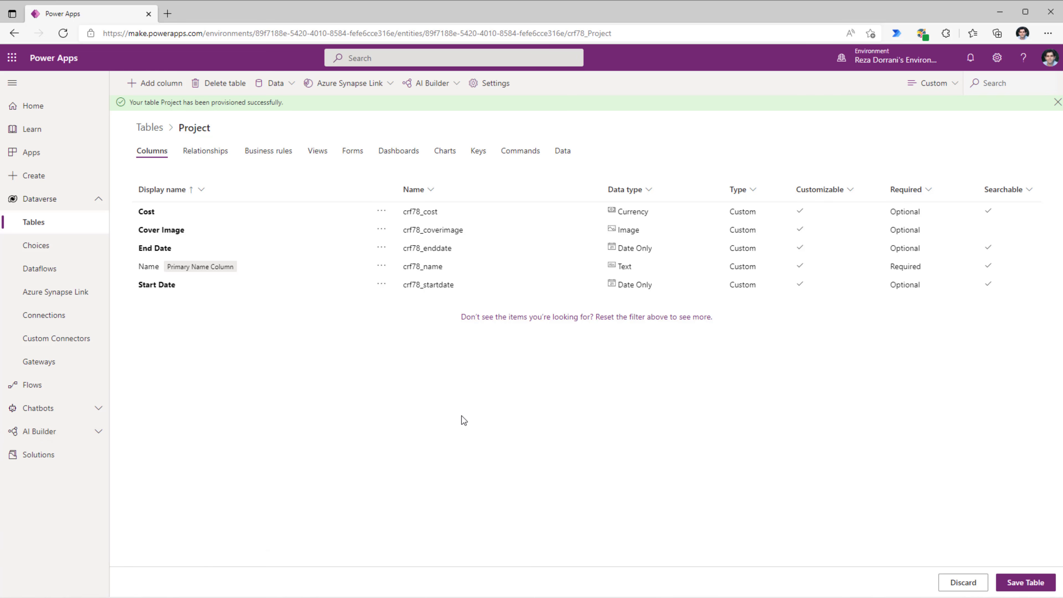
Add a Lookup column named Client related to the Account table, and save the Project table.
left_click(167, 89)
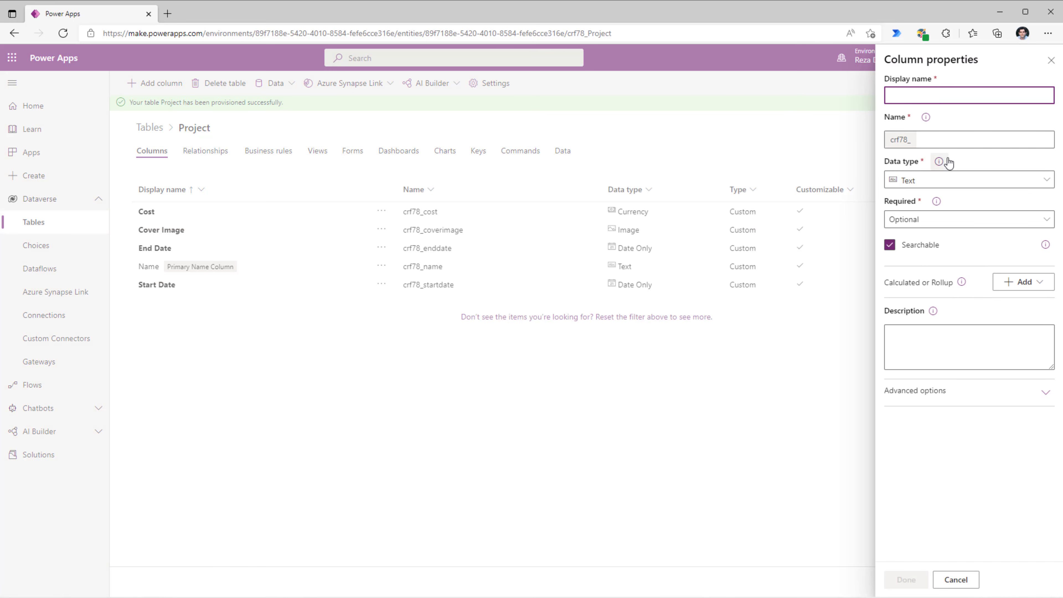
type("Client")
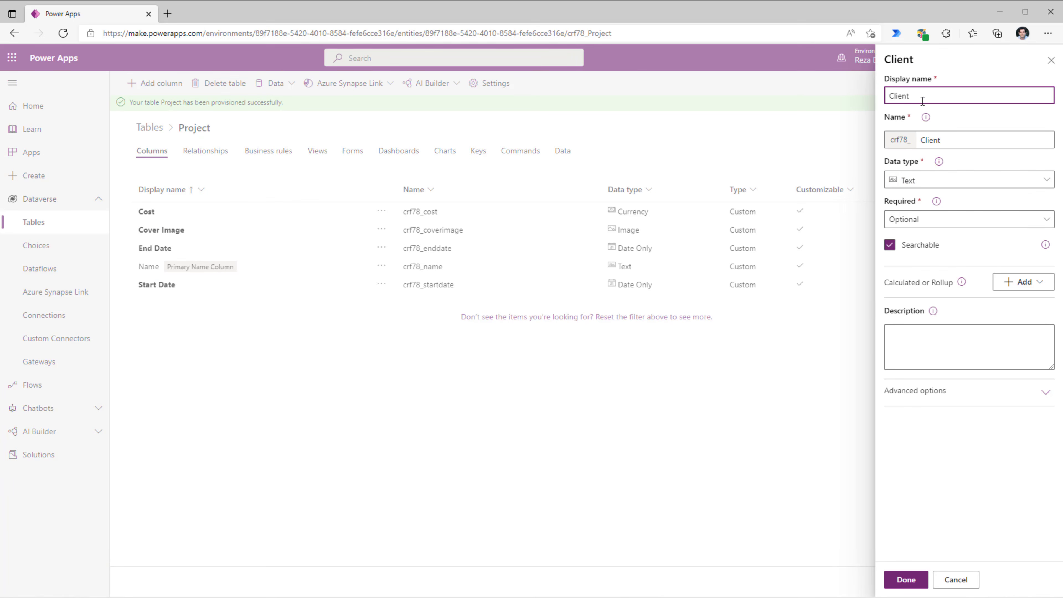
left_click(918, 180)
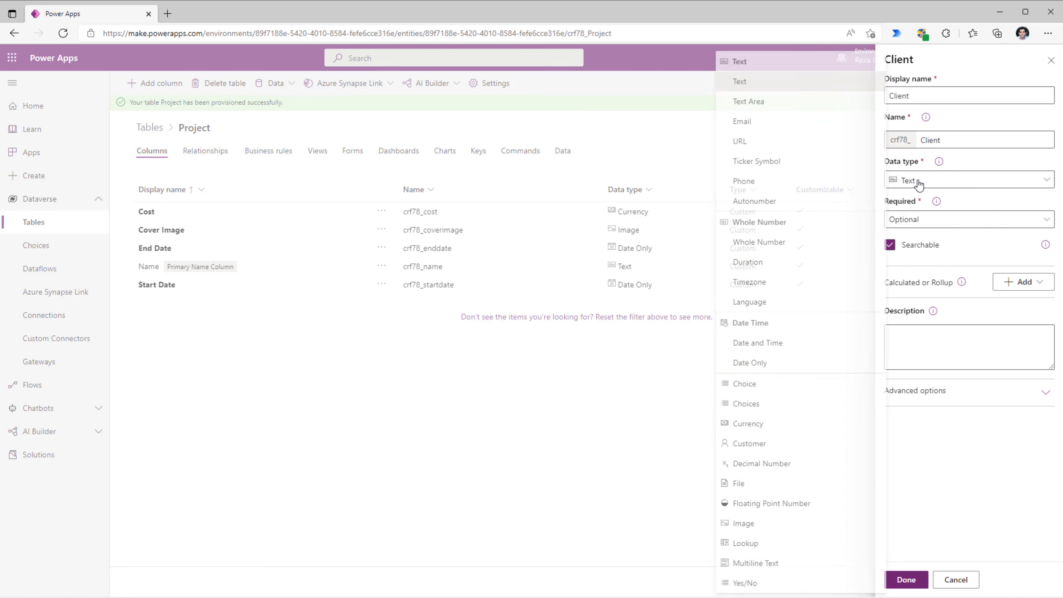
left_click(756, 543)
left_click(921, 217)
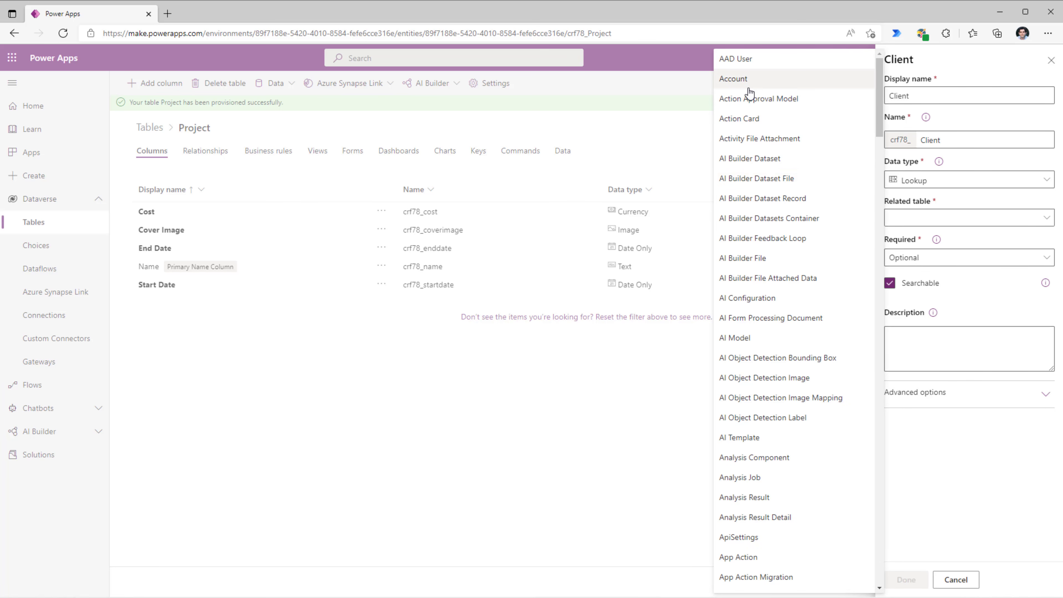
left_click(745, 81)
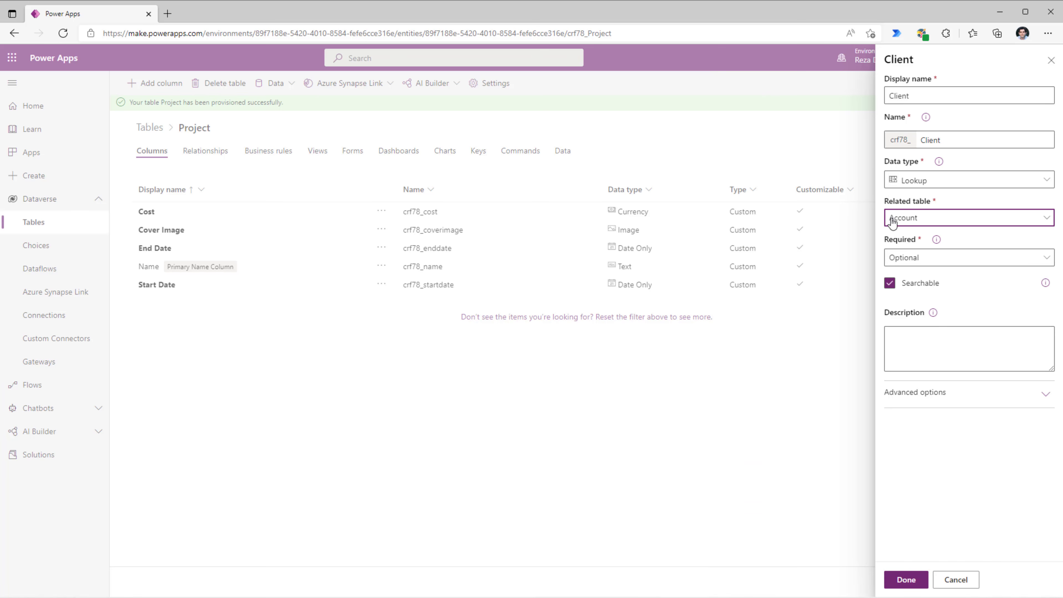
left_click(905, 586)
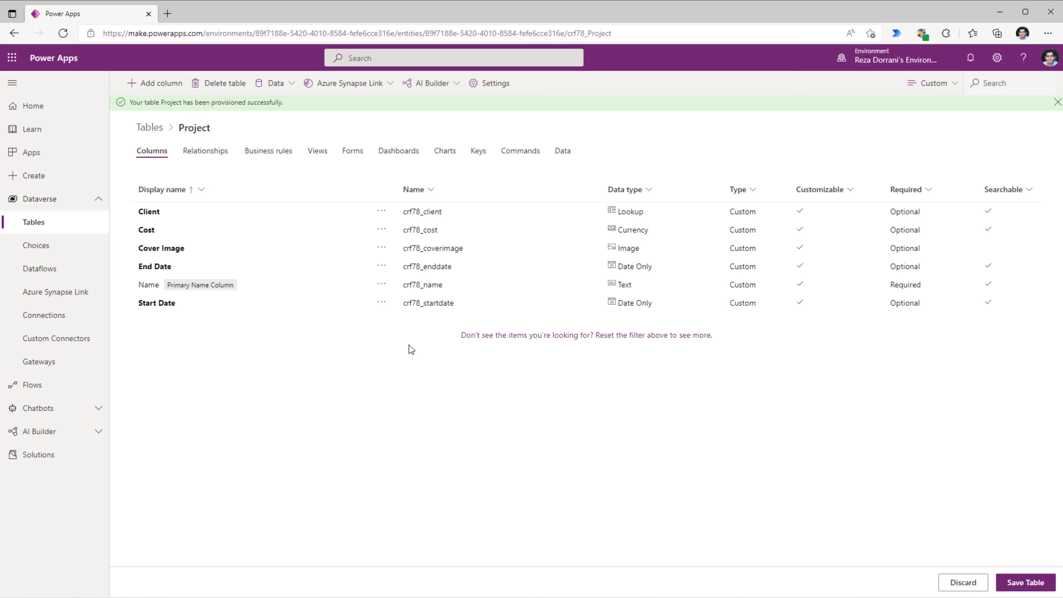
left_click(1022, 584)
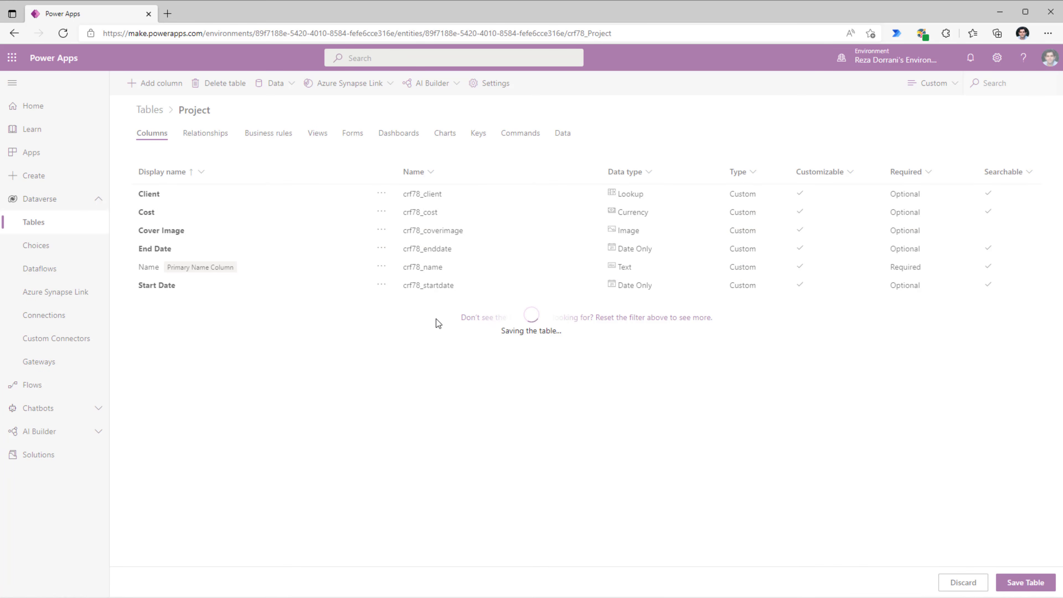
Review the Client relationship of the Project table and follow it to the related Account table.
left_click(205, 142)
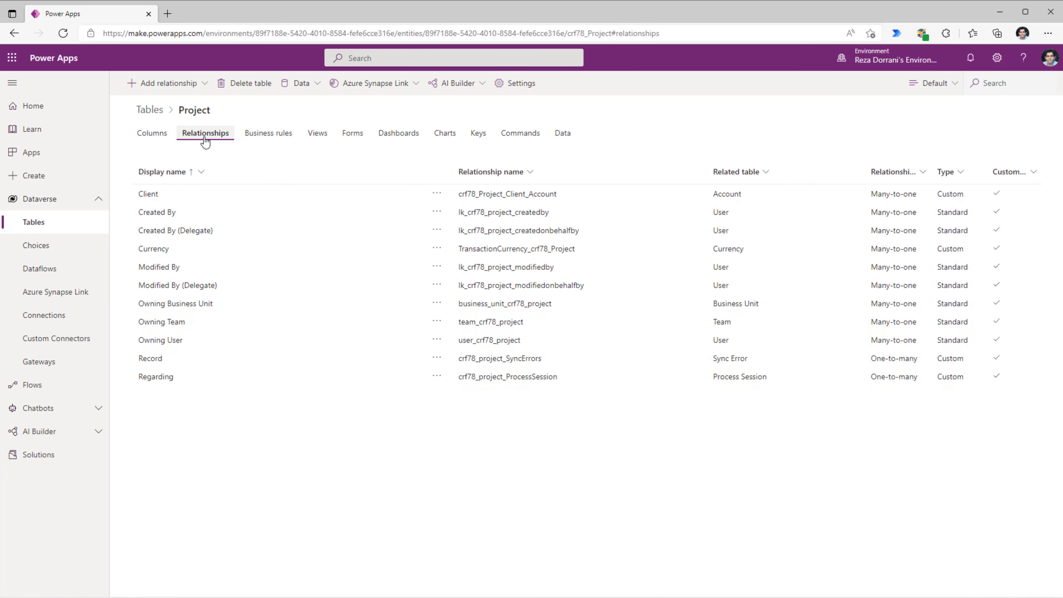
left_click(190, 194)
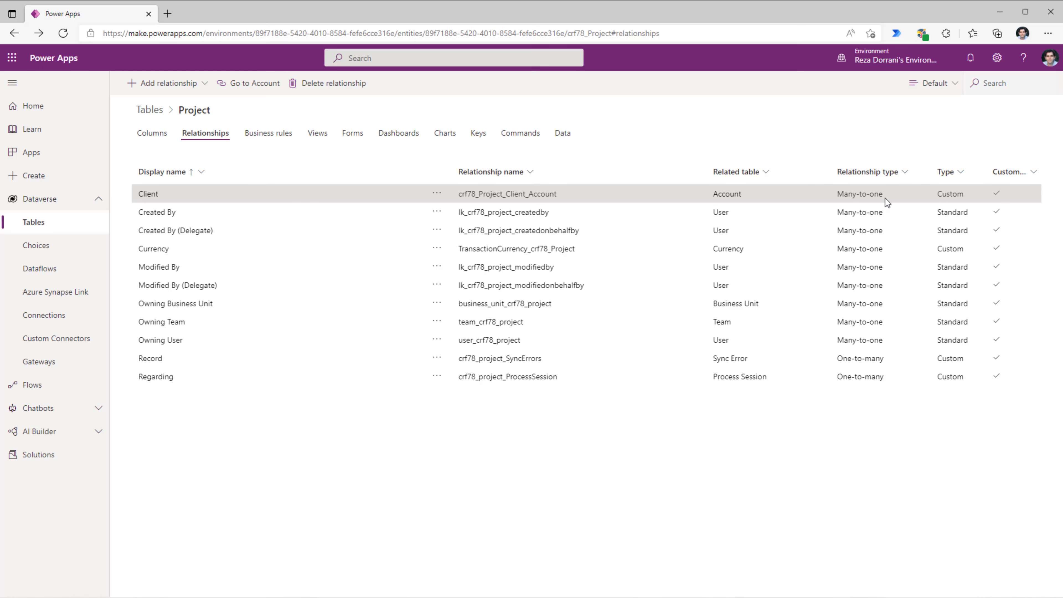
left_click(247, 93)
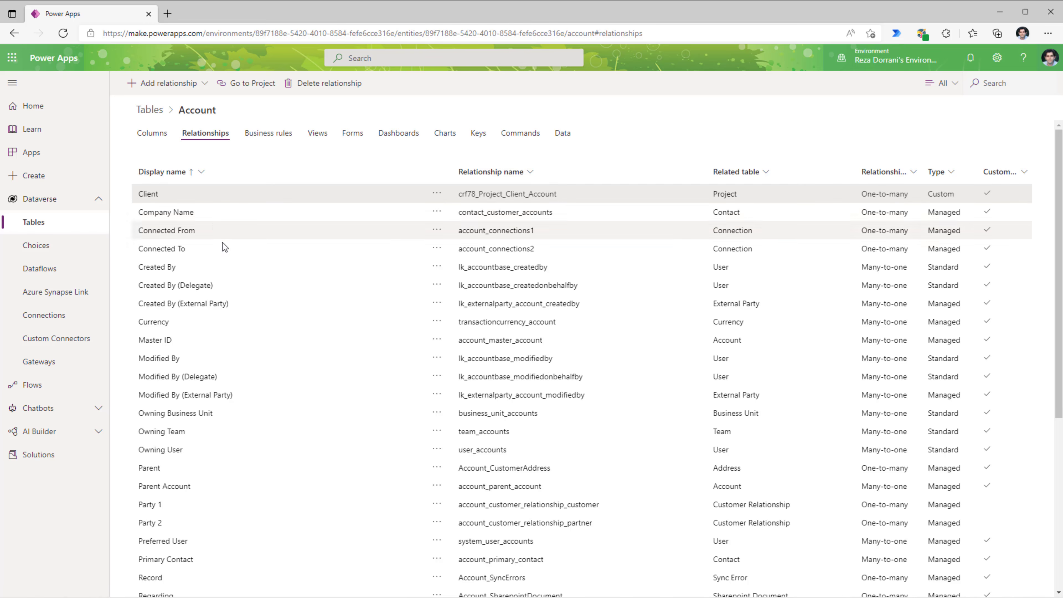
Create a new Dataverse table with the display name Project Task.
left_click(72, 224)
left_click(136, 82)
left_click(892, 108)
type("Project Task")
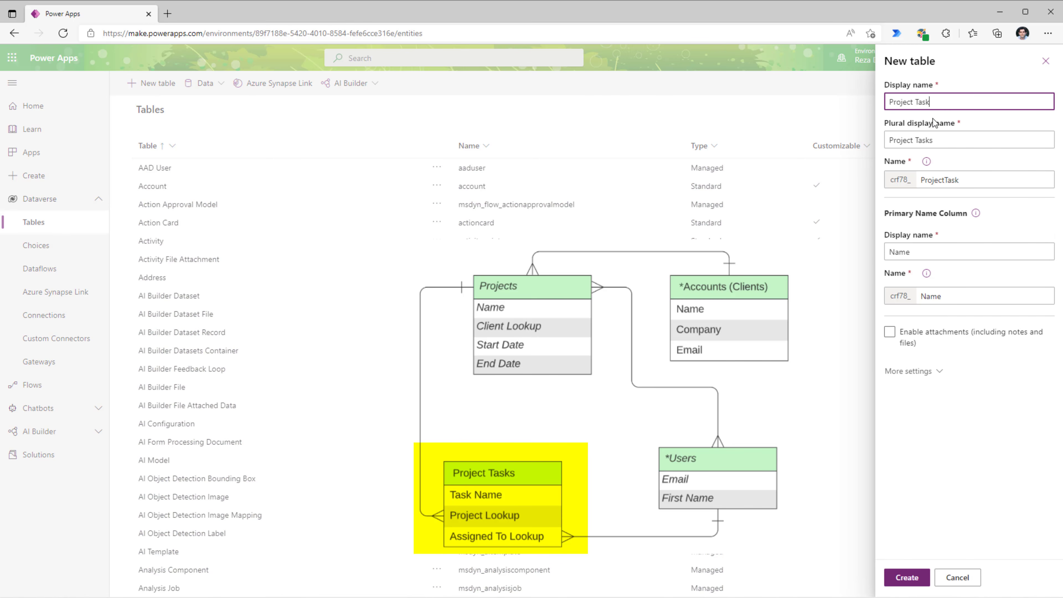
left_click(906, 577)
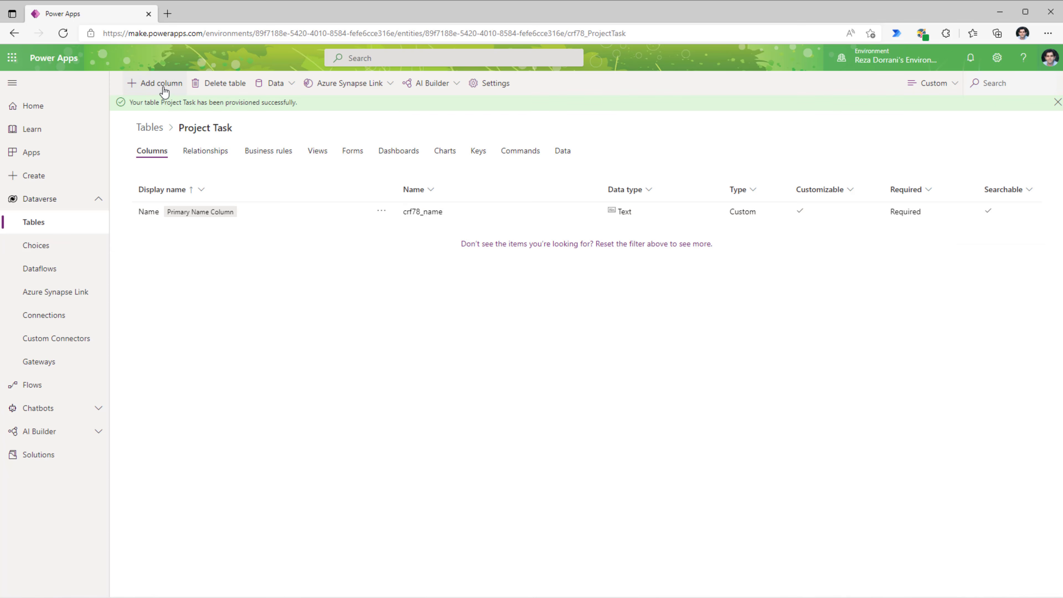
Start a new column named Priority with the Choice data type in the Project Task table.
left_click(162, 84)
left_click(935, 93)
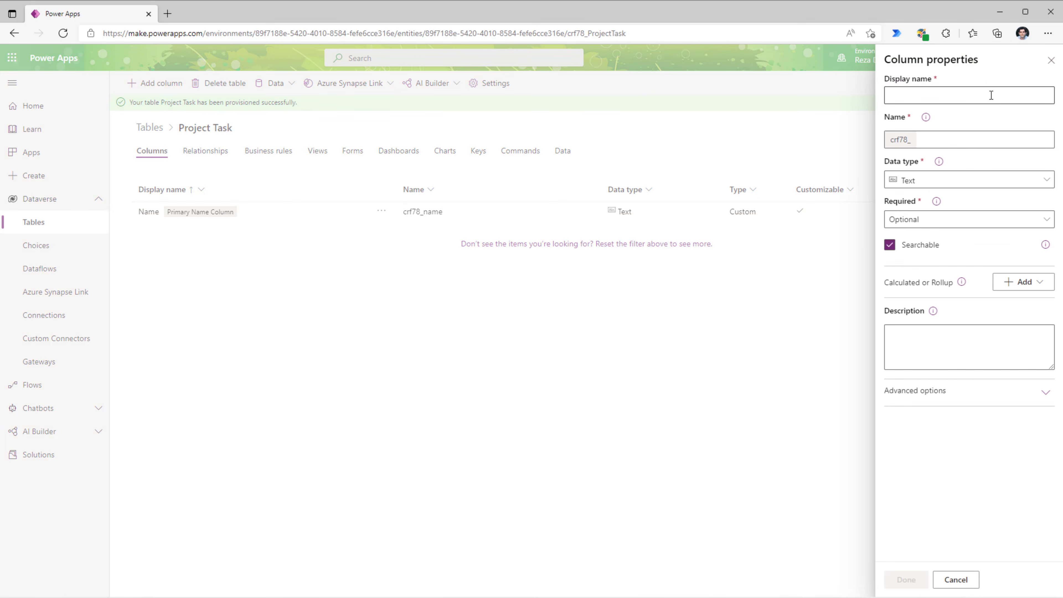
type("Priority")
left_click(944, 181)
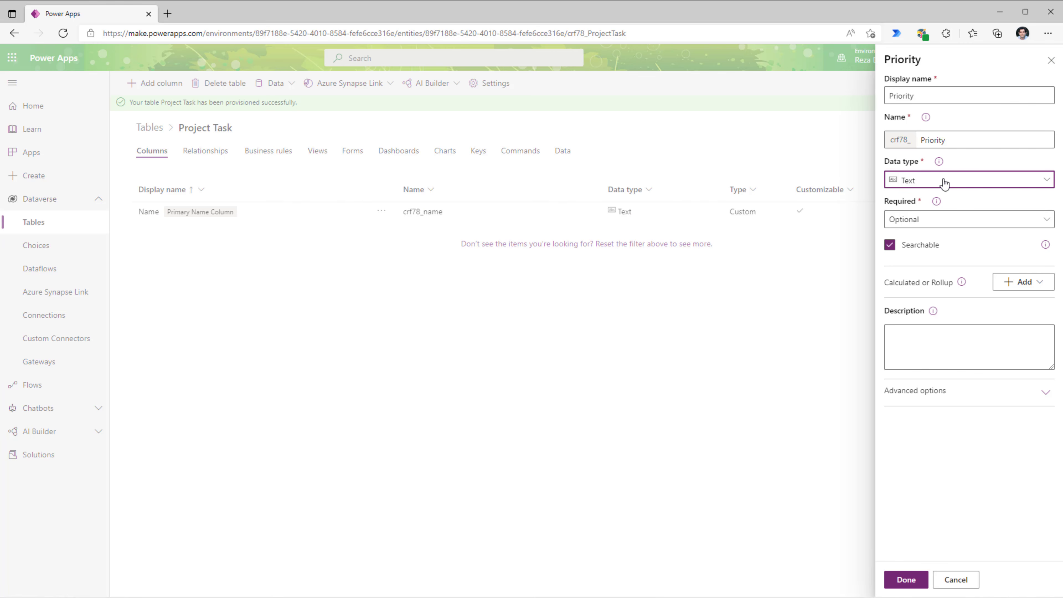
left_click(944, 183)
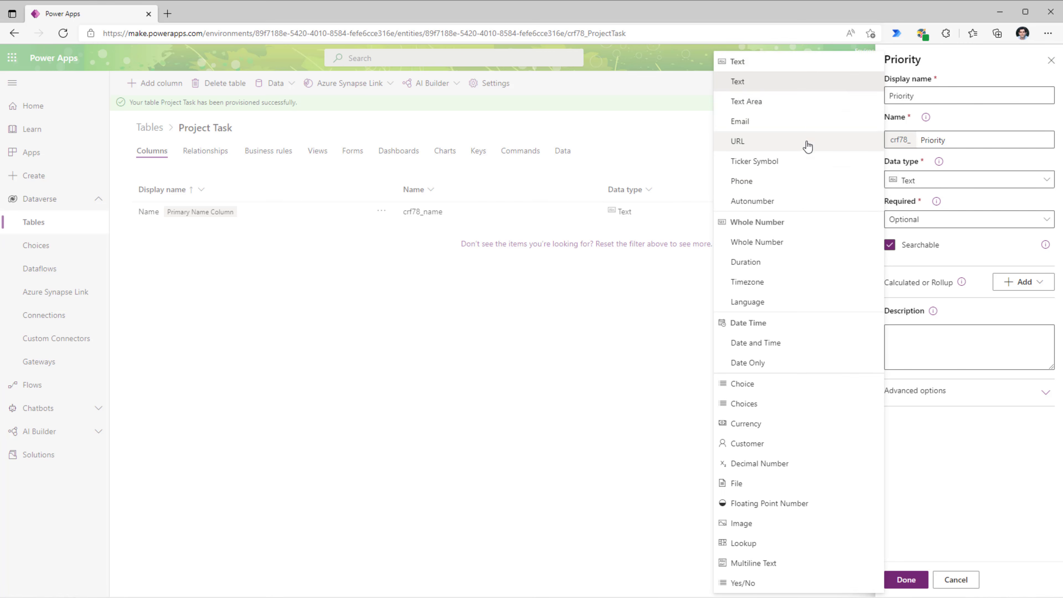
left_click(742, 385)
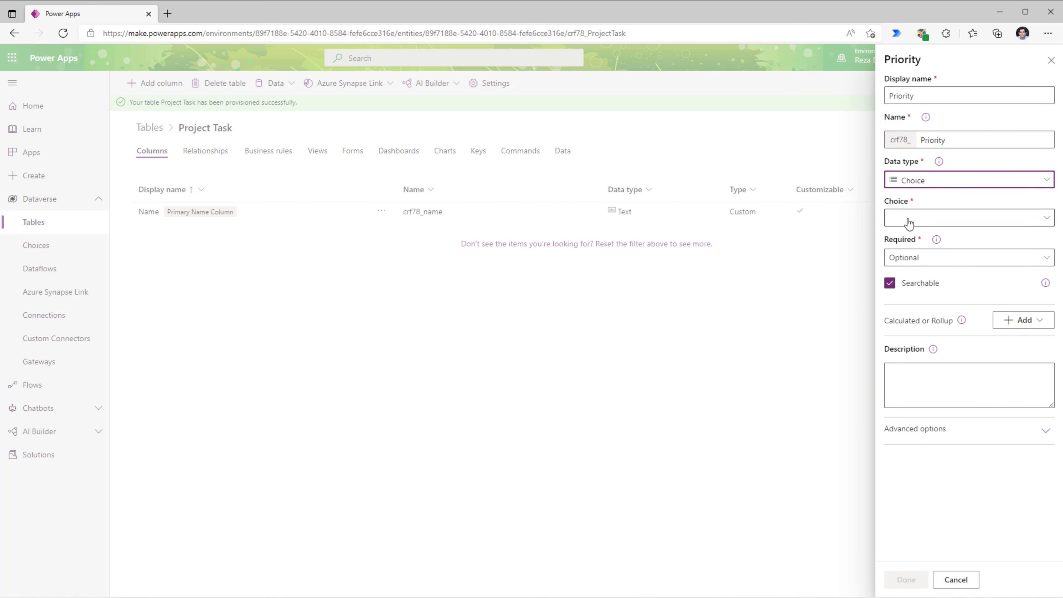
Create a new choice set for the Priority column with the display name Priority Choices.
left_click(907, 220)
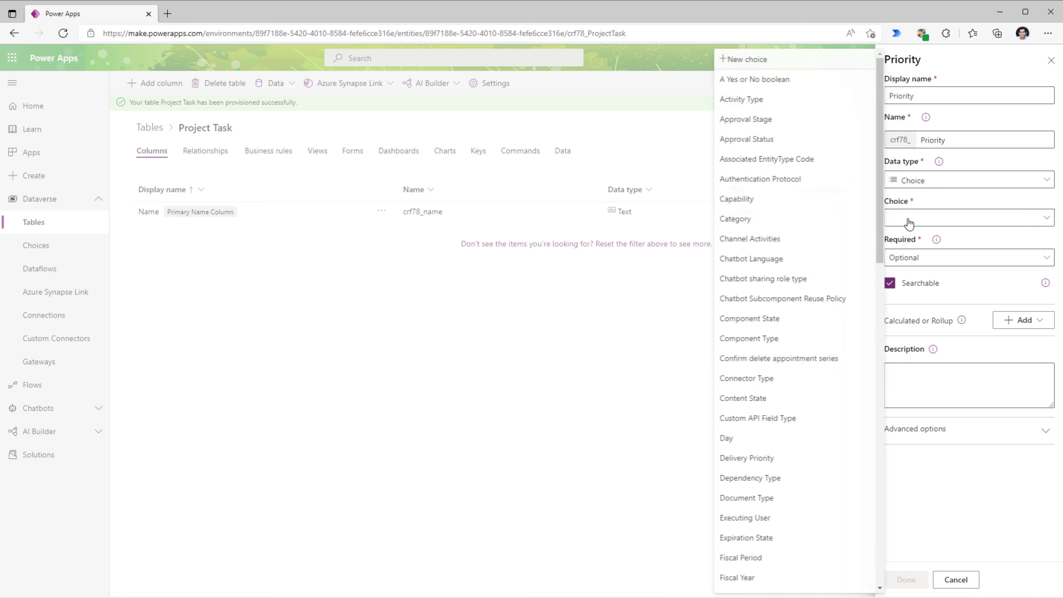
left_click(747, 59)
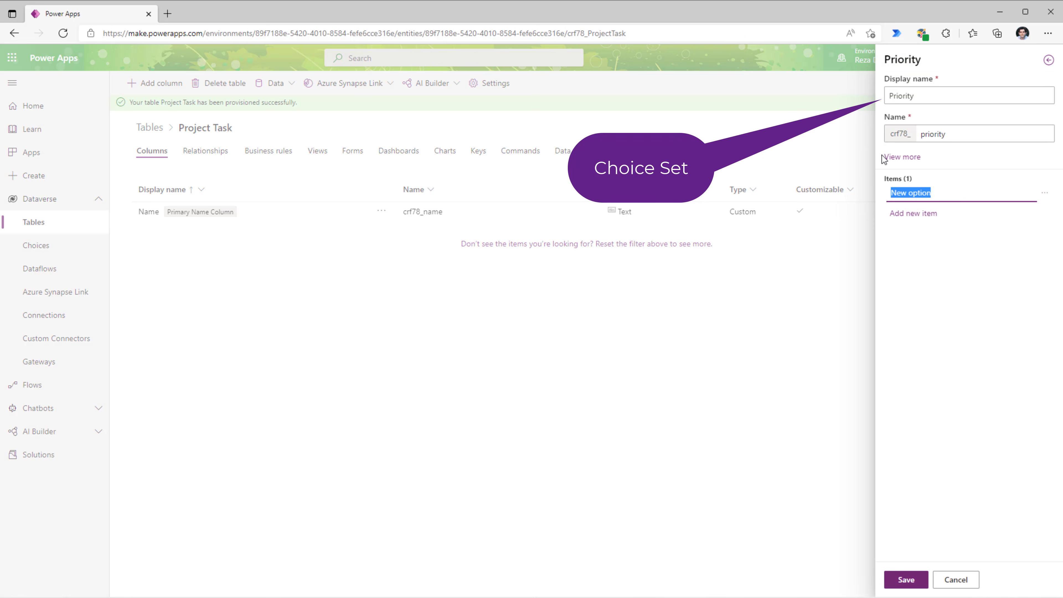
left_click(890, 102)
type("Choices")
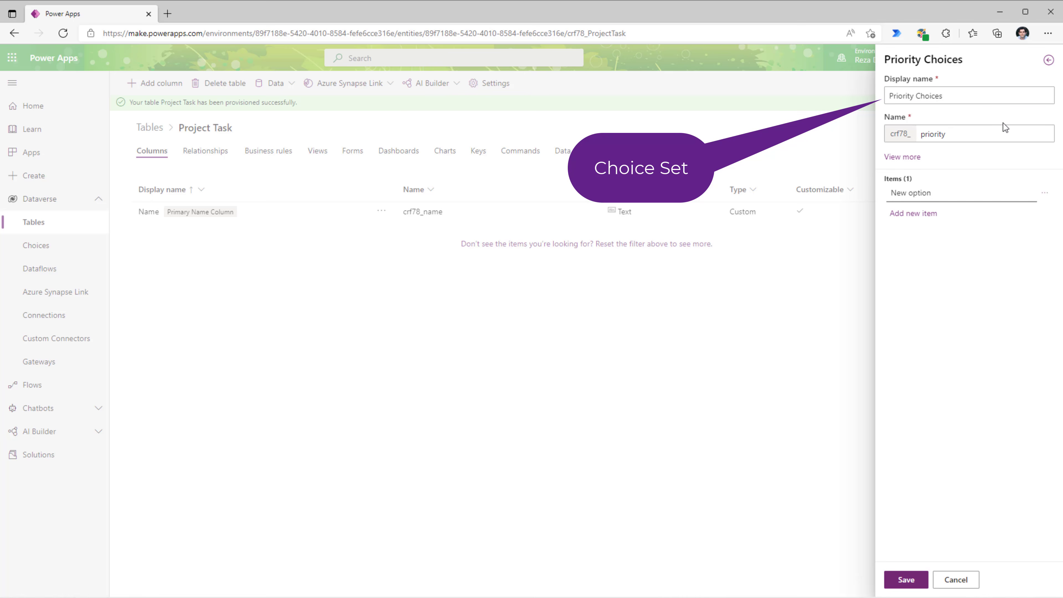
key("Tab")
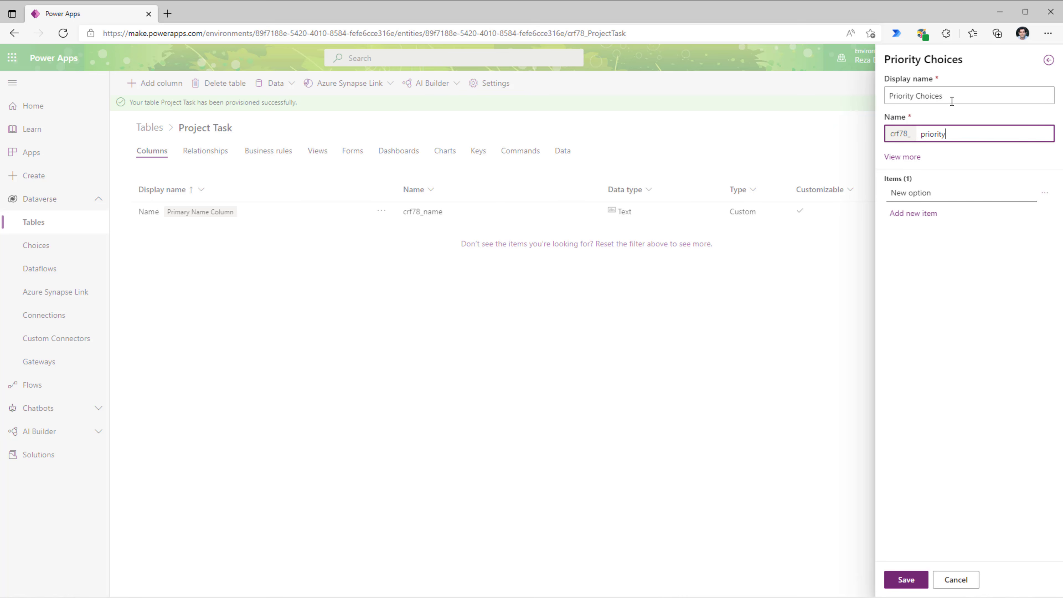
Fill the Priority Choices set with the items P1, P2 and P3, save it and finish the Priority column.
key("Tab")
key("Tab")
type("P1")
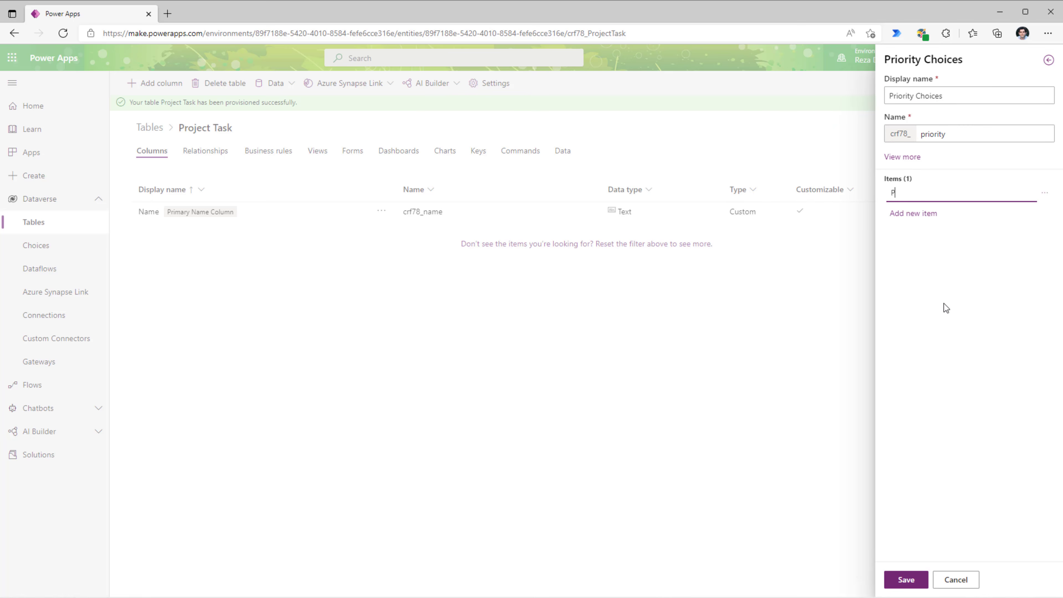
left_click(913, 214)
type("P2")
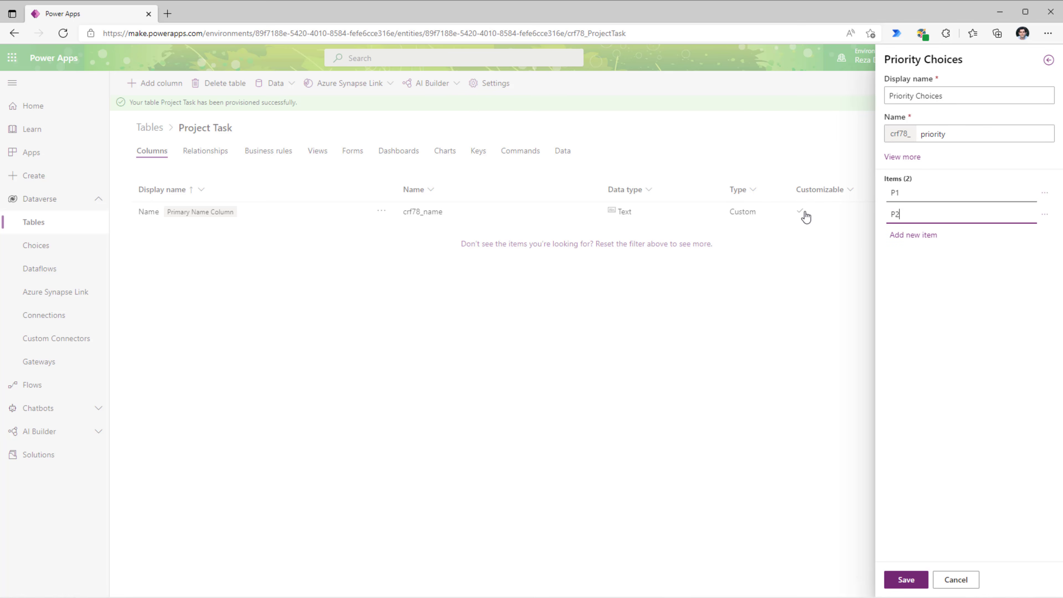
left_click(919, 236)
type("P3")
left_click(900, 581)
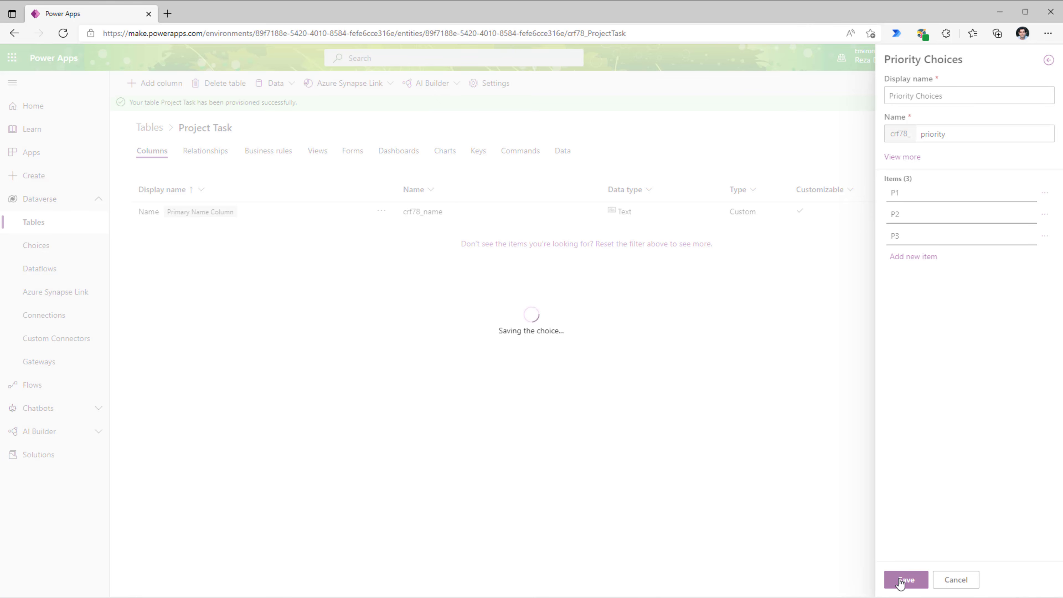
left_click(907, 580)
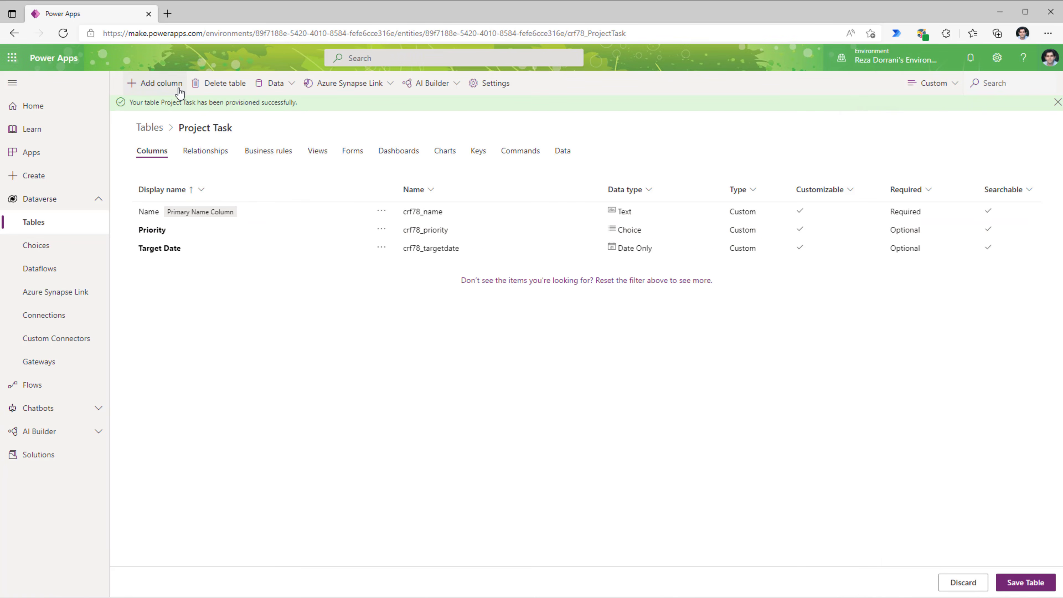
Start a new column named Task Status with the Choice data type in the Project Task table.
left_click(158, 83)
left_click(942, 96)
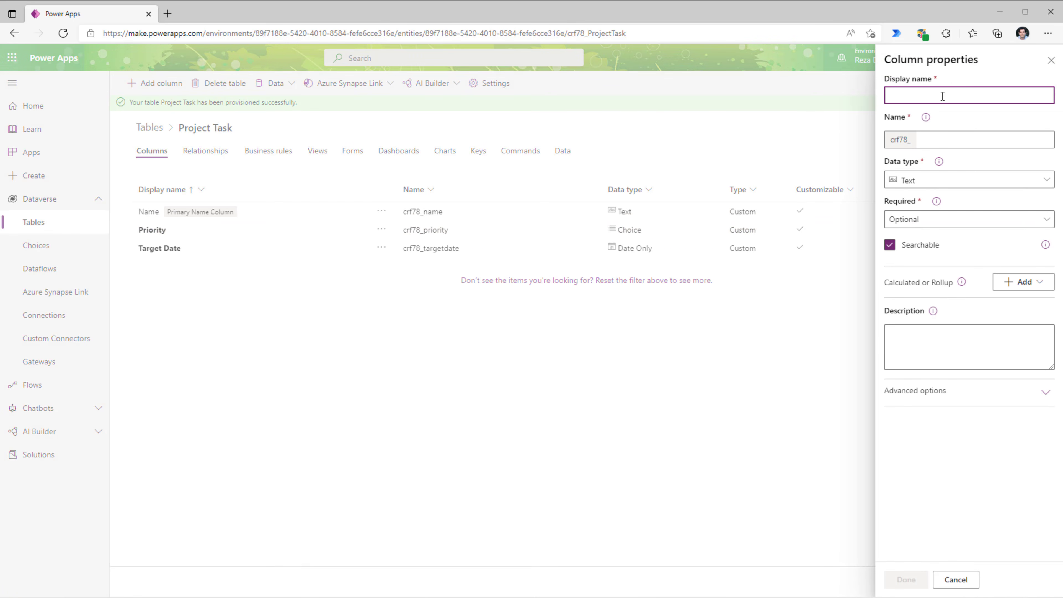
type("Task Status")
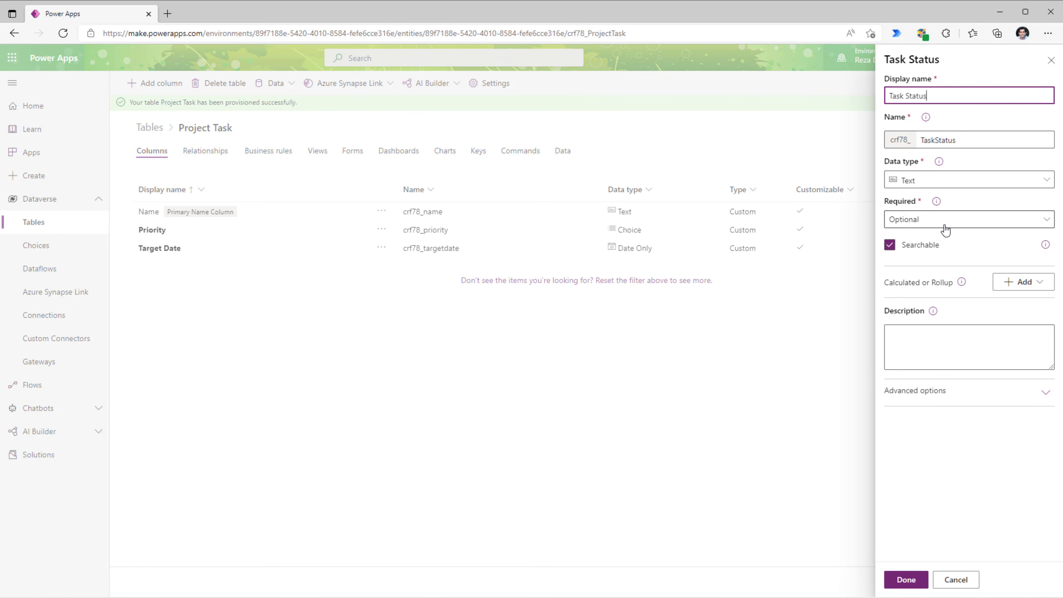
left_click(921, 181)
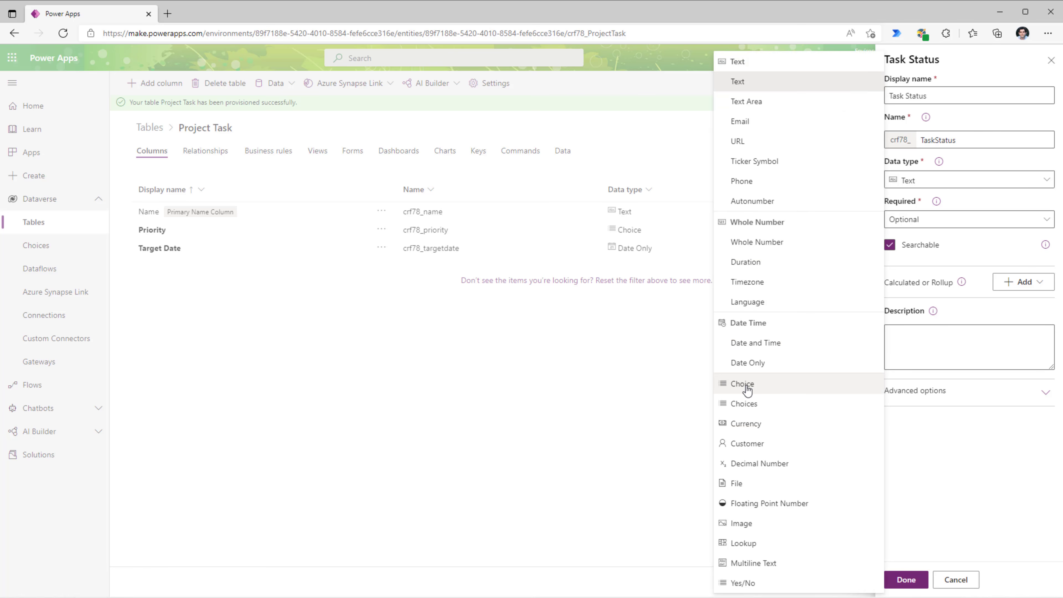
left_click(747, 385)
Create a new choice set for the Task Status column with the display name Task Status Choices.
left_click(917, 218)
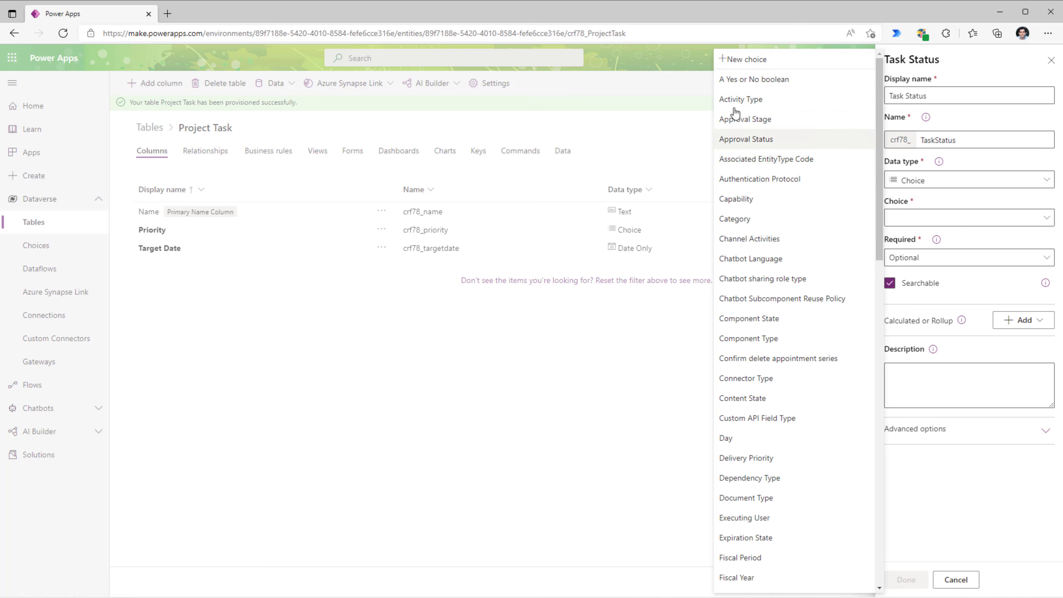
left_click(743, 60)
left_click(944, 95)
type("Choices")
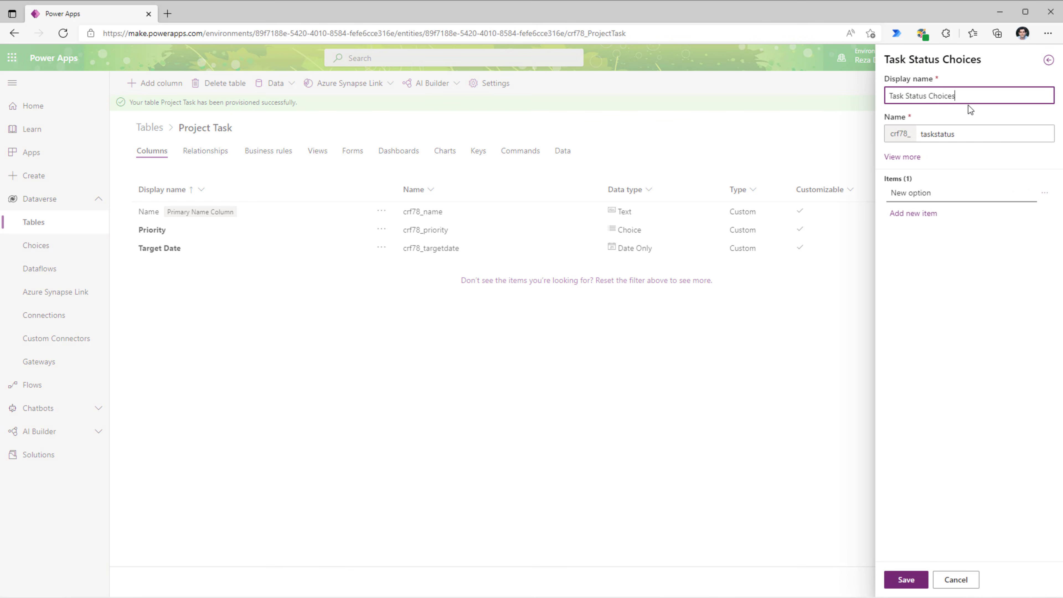
Fill the Task Status Choices set with New, Open and Closed, save it and finish the Task Status column.
left_click(974, 194)
type("New")
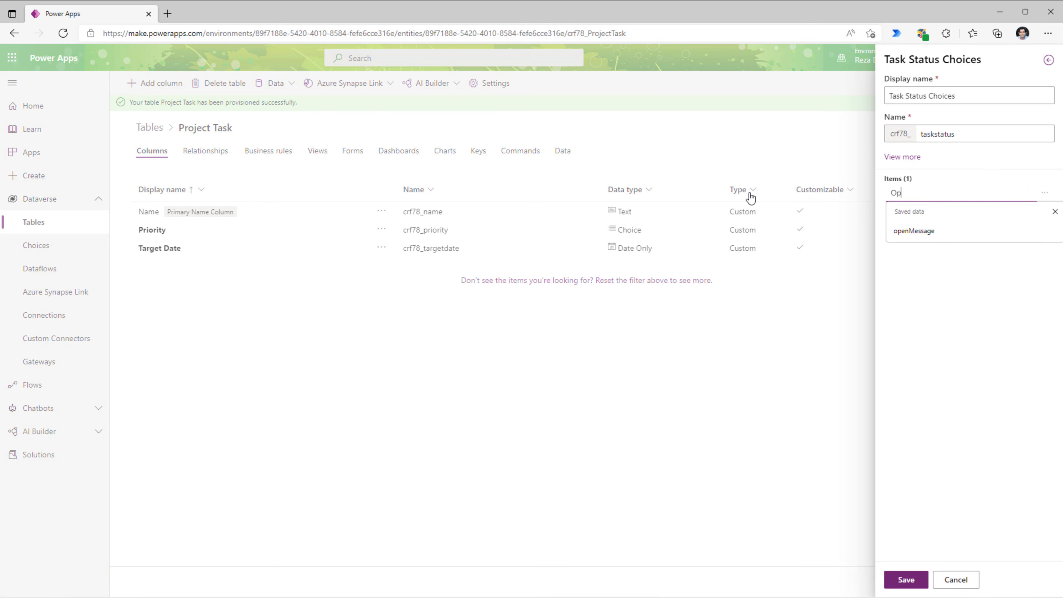
left_click(914, 214)
type("Open")
key("Return")
type("Closed")
left_click(906, 581)
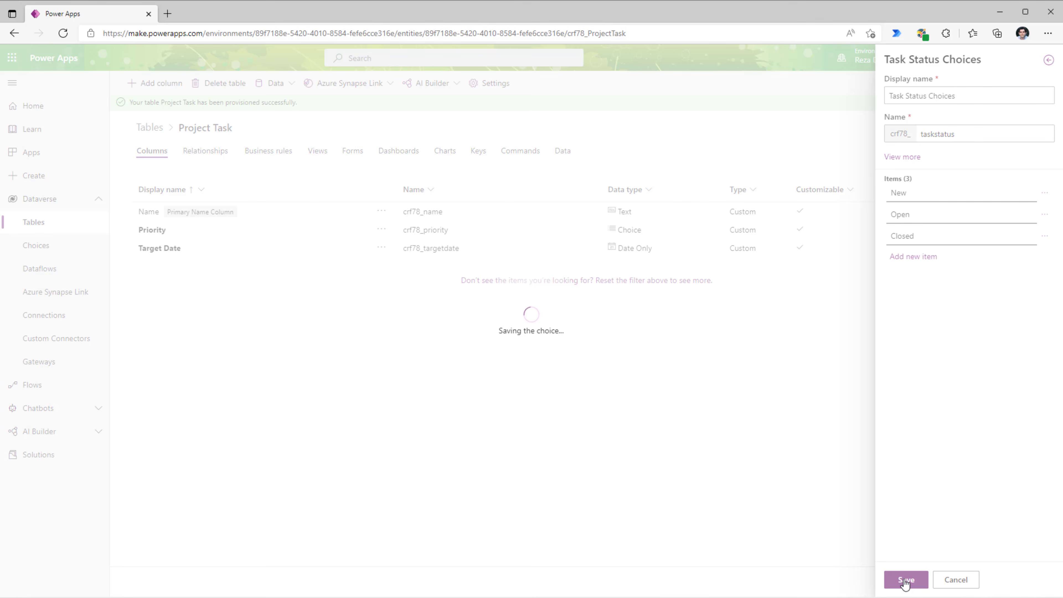
left_click(904, 578)
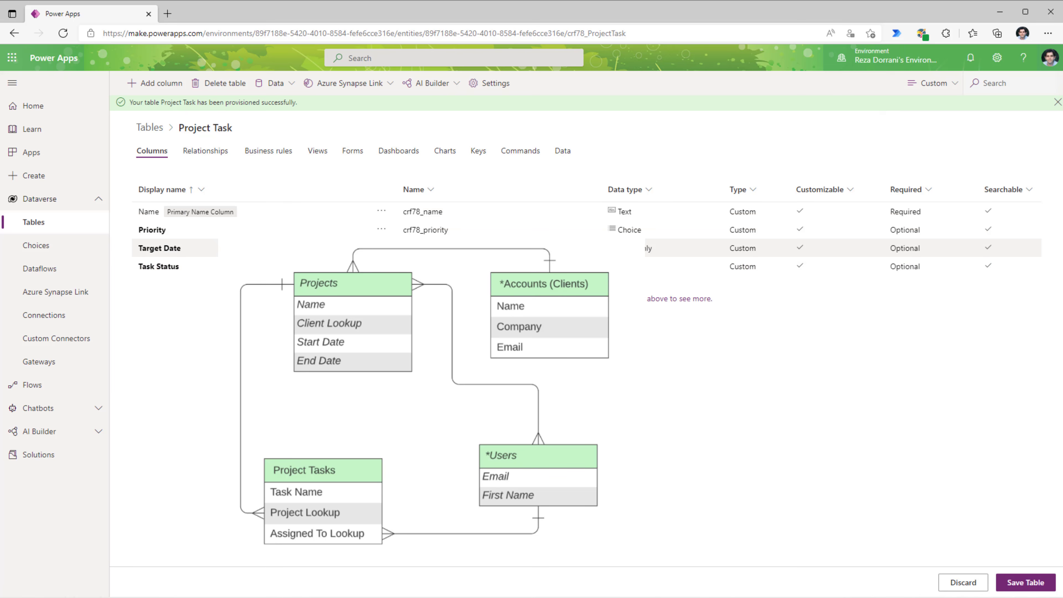
Add a Lookup column named Assigned To related to the User table, and save the Project Task table.
left_click(144, 83)
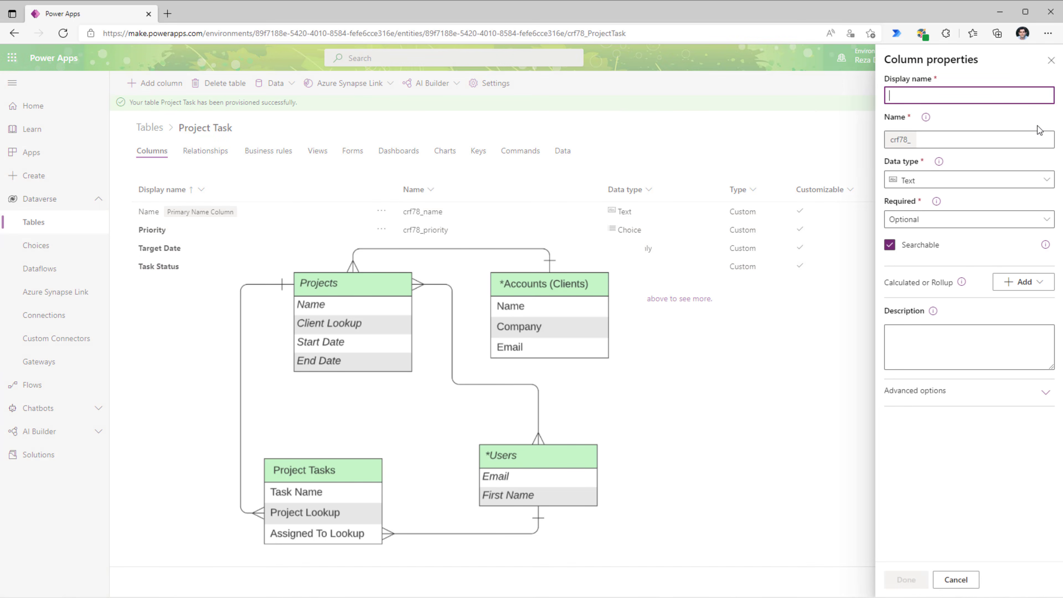
type("Assigned To")
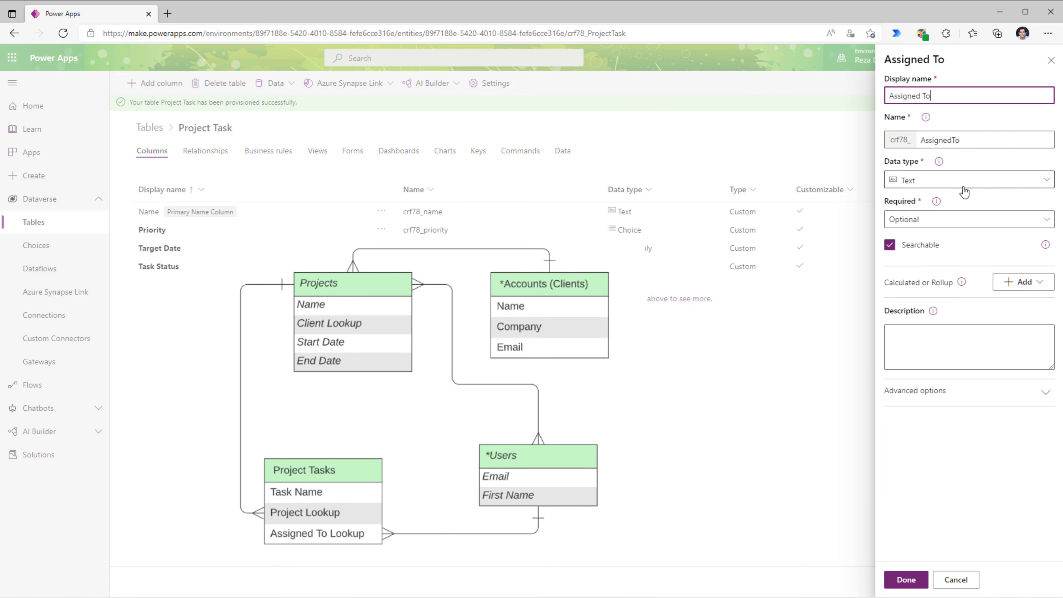
left_click(973, 181)
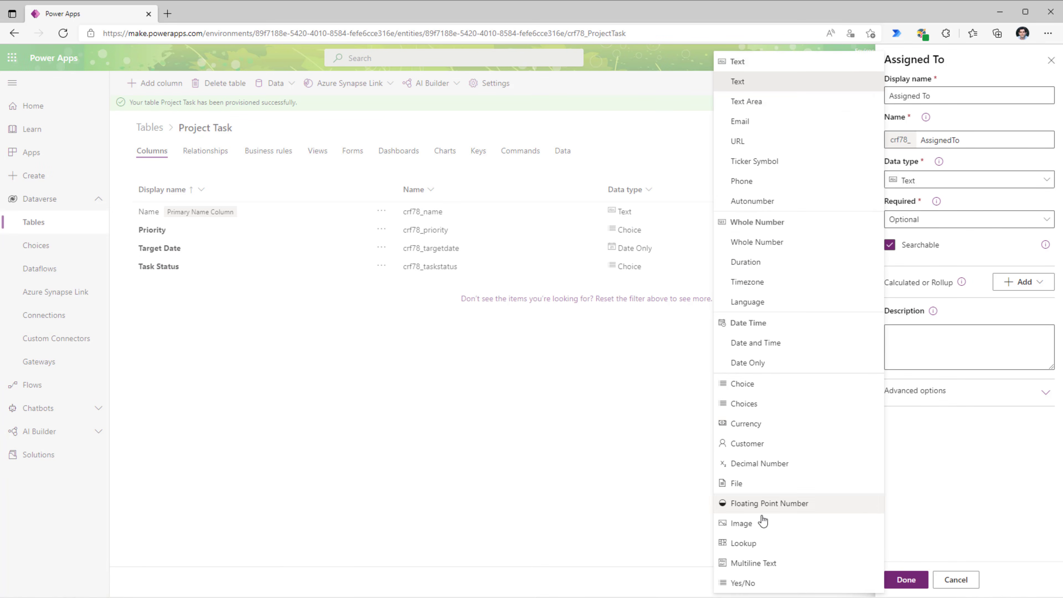
left_click(743, 543)
left_click(940, 220)
scroll(807, 214, "down", 20)
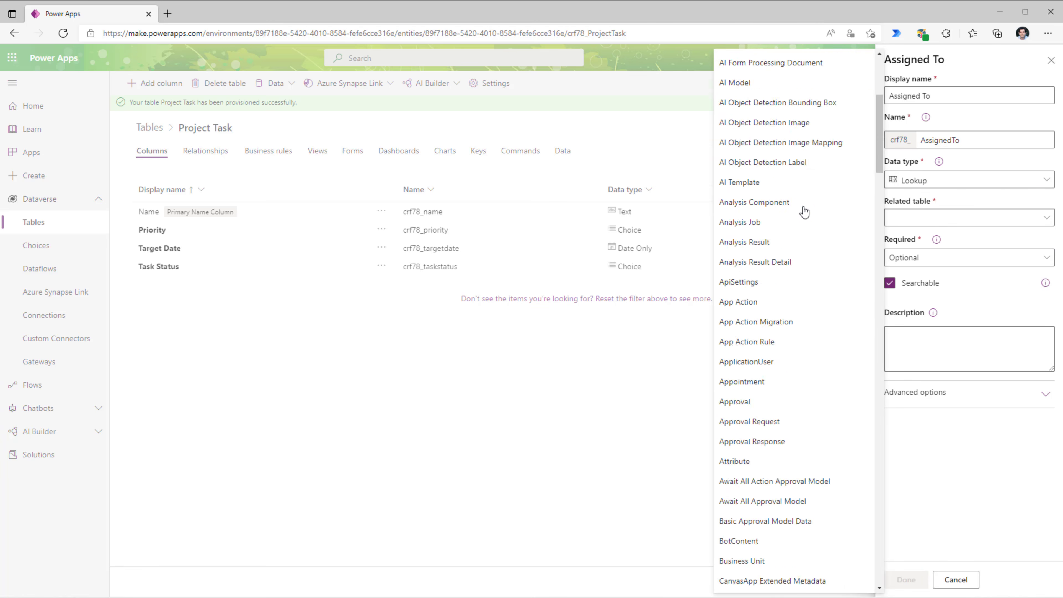
left_click(814, 522)
left_click(911, 581)
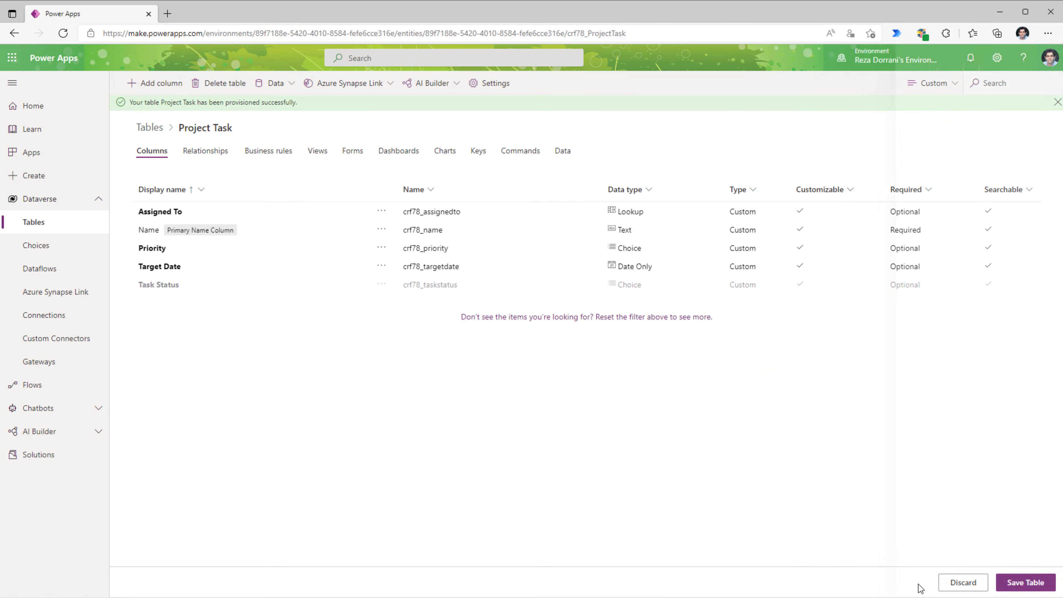
left_click(1025, 582)
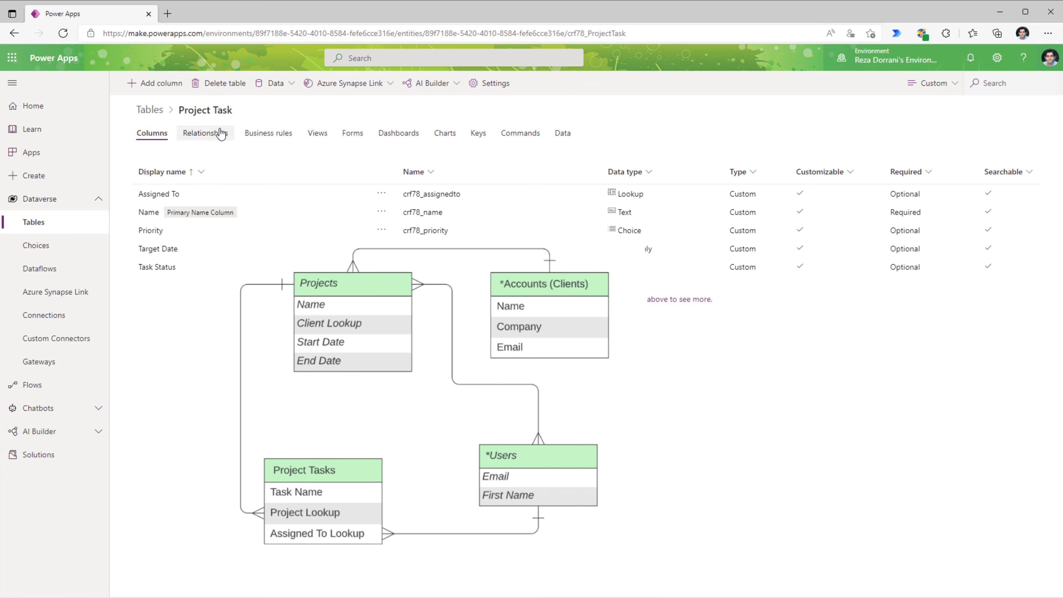
Add a Lookup column named Project related to the Project table, and save the Project Task table.
left_click(166, 84)
left_click(927, 96)
type("Project")
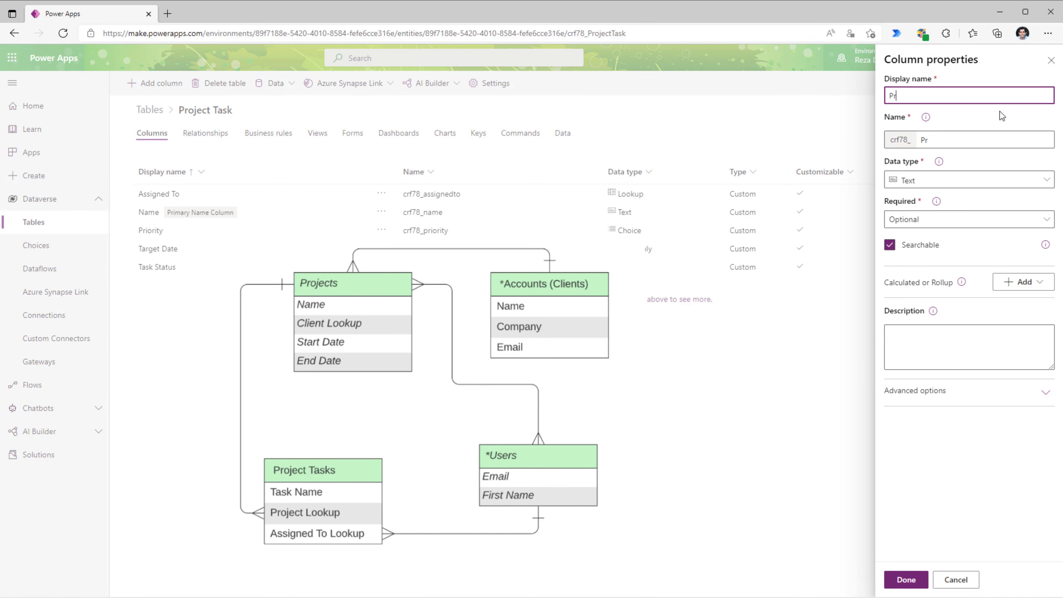
left_click(927, 188)
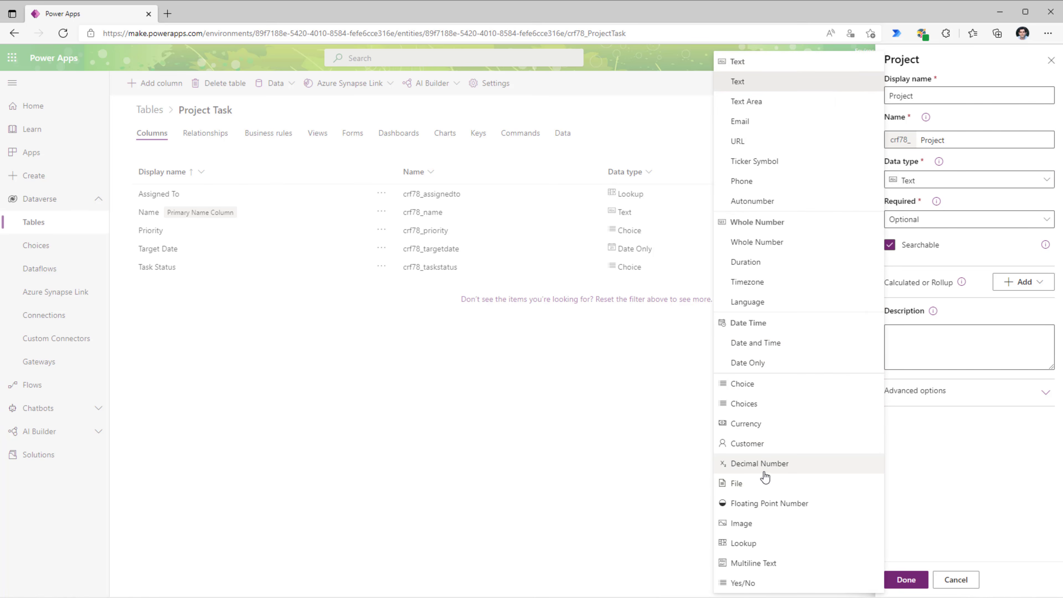
left_click(768, 544)
left_click(968, 217)
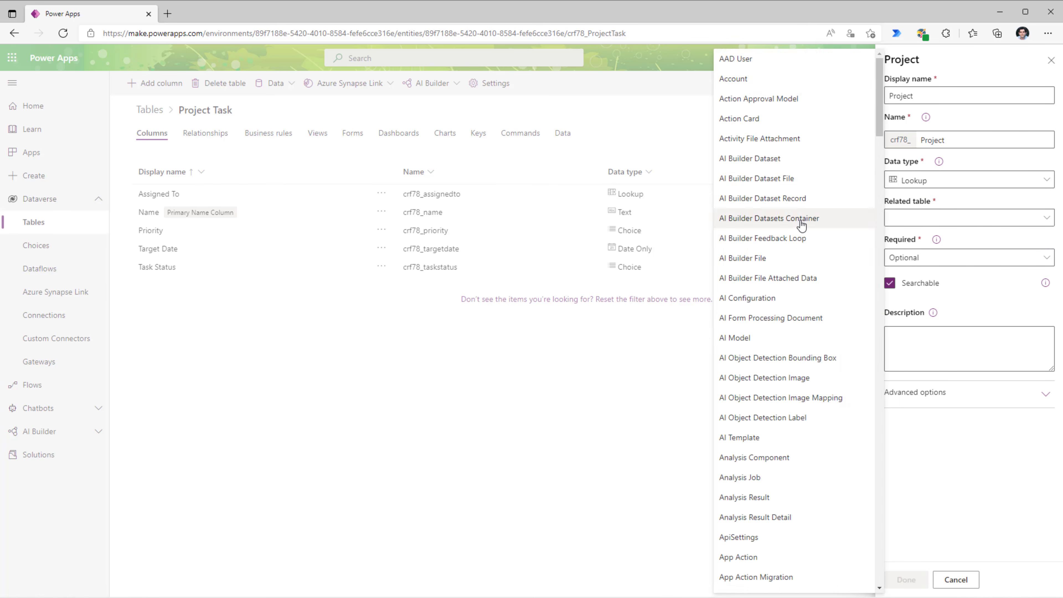
scroll(796, 209, "down", 15)
left_click(744, 164)
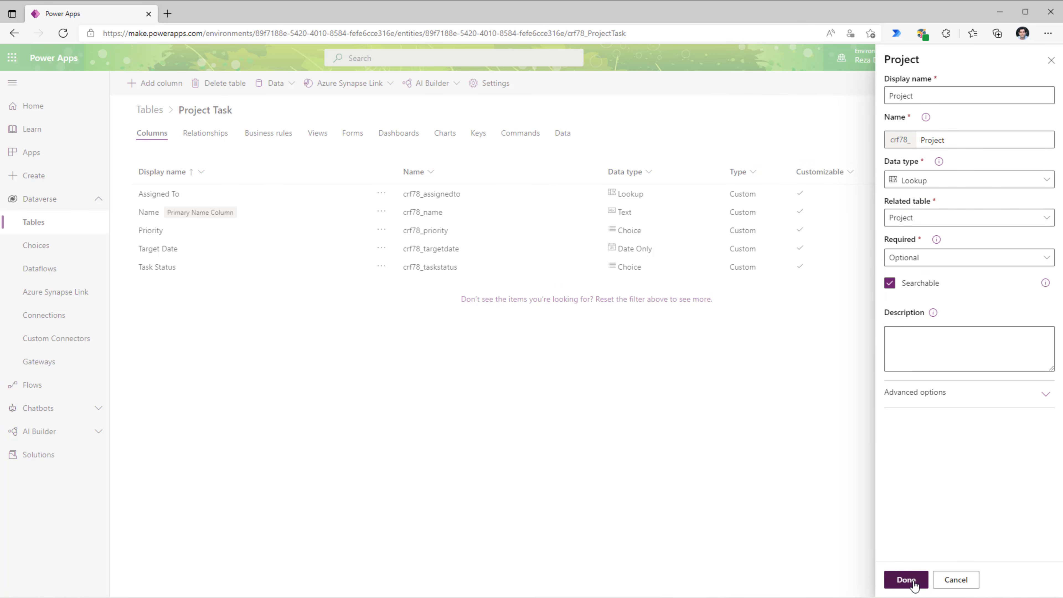
left_click(906, 580)
left_click(1027, 582)
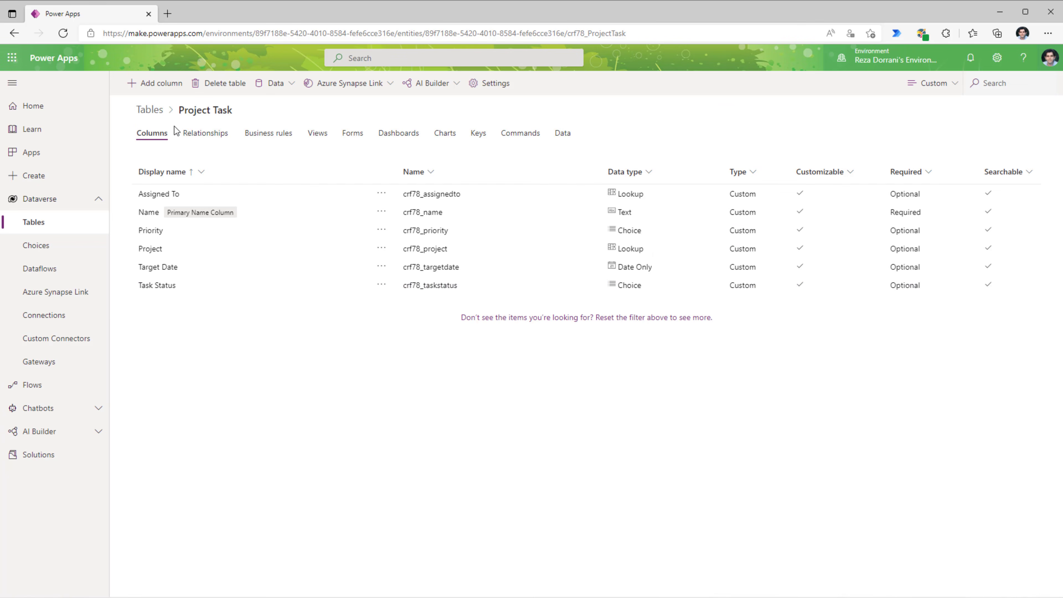
Find the Project relationship among the Project Task table's relationships and go to the related Project table.
left_click(226, 132)
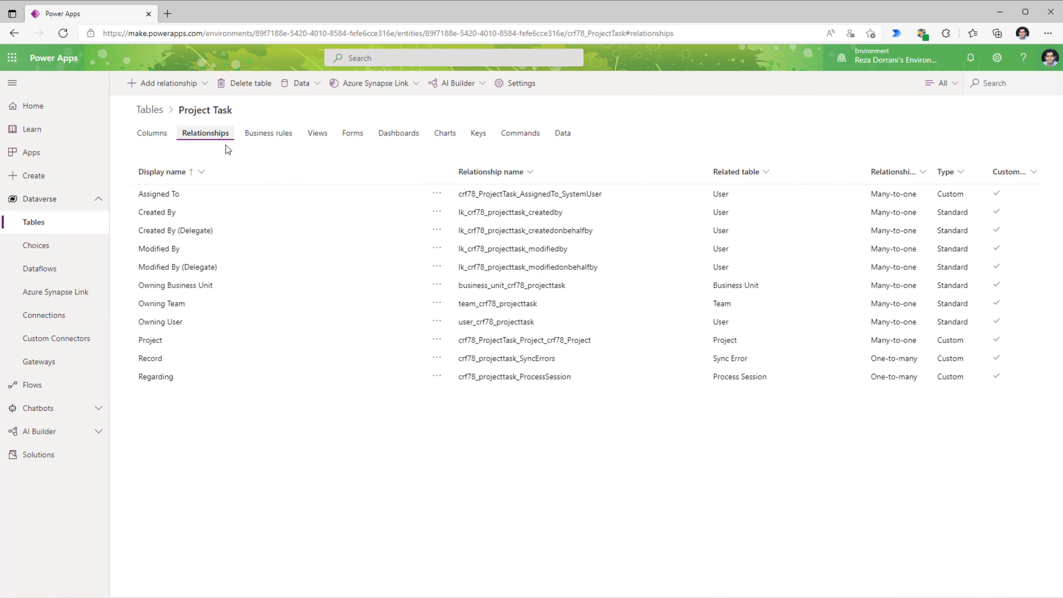
left_click(207, 342)
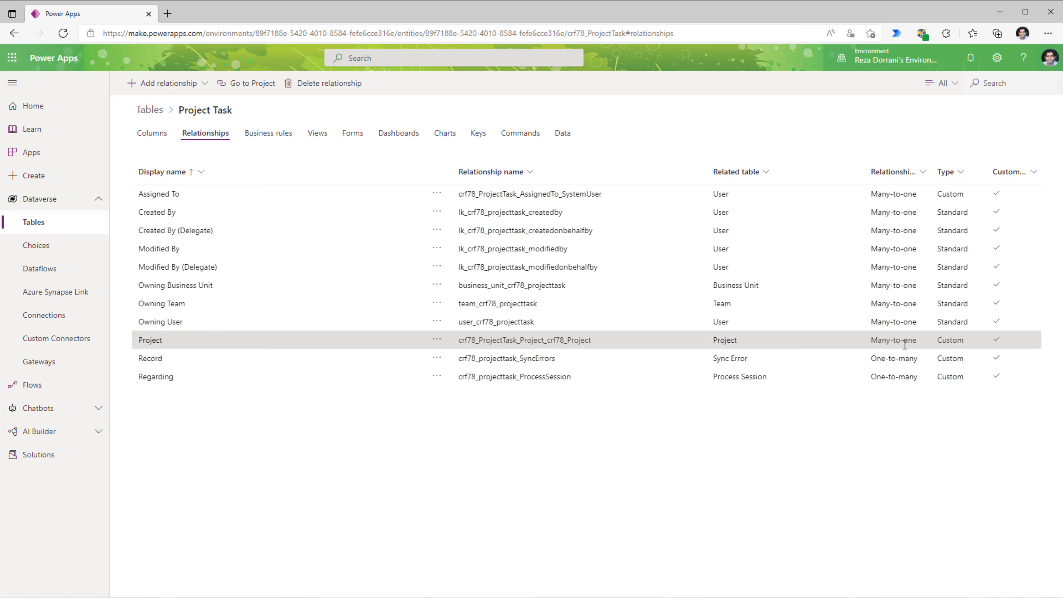
left_click(248, 86)
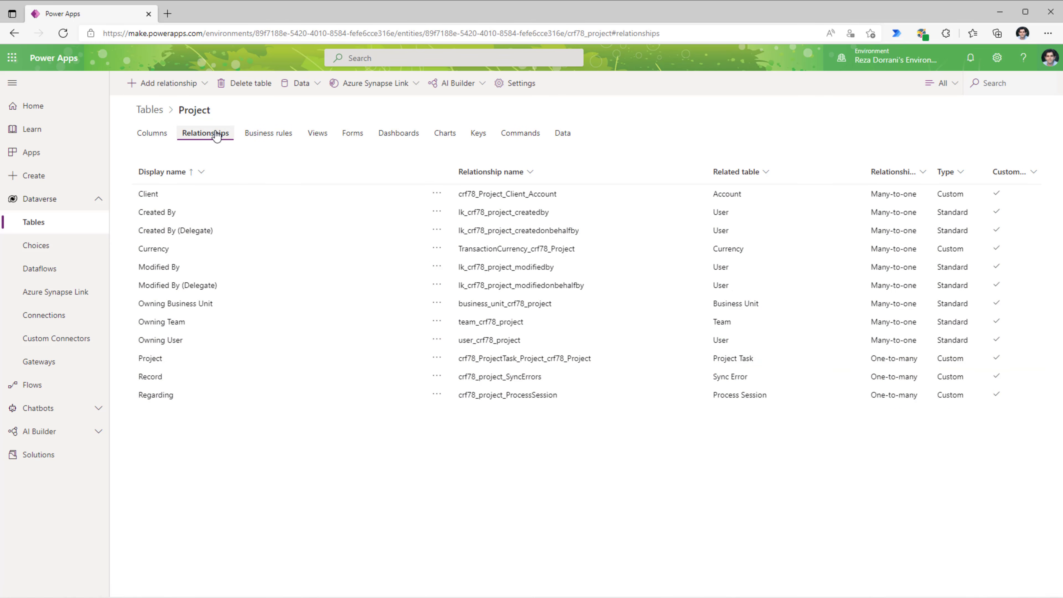
Add a many-to-many relationship from the Project table to the User table and save the table.
left_click(205, 85)
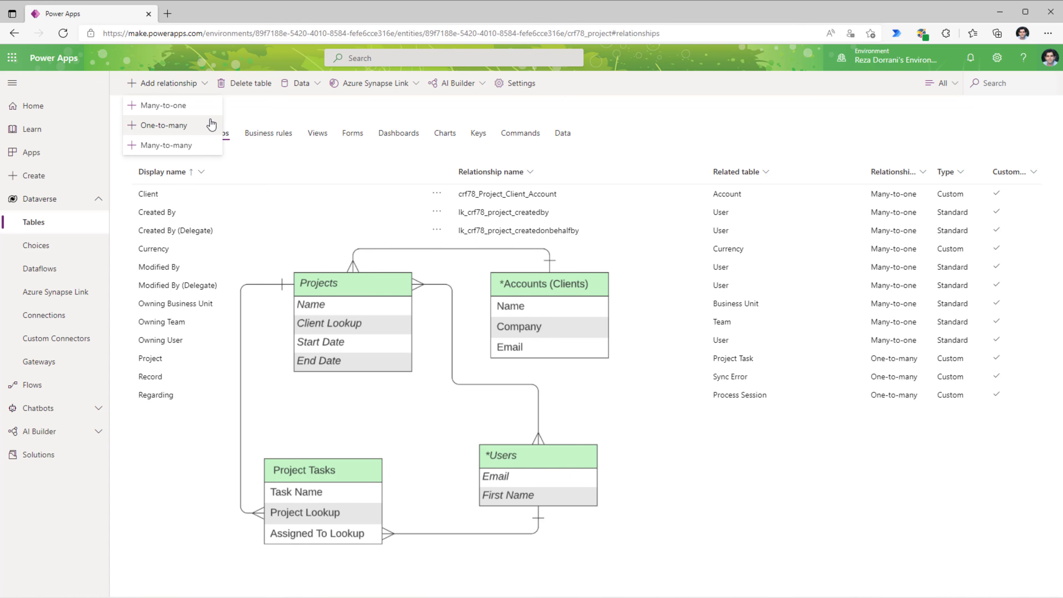
left_click(180, 145)
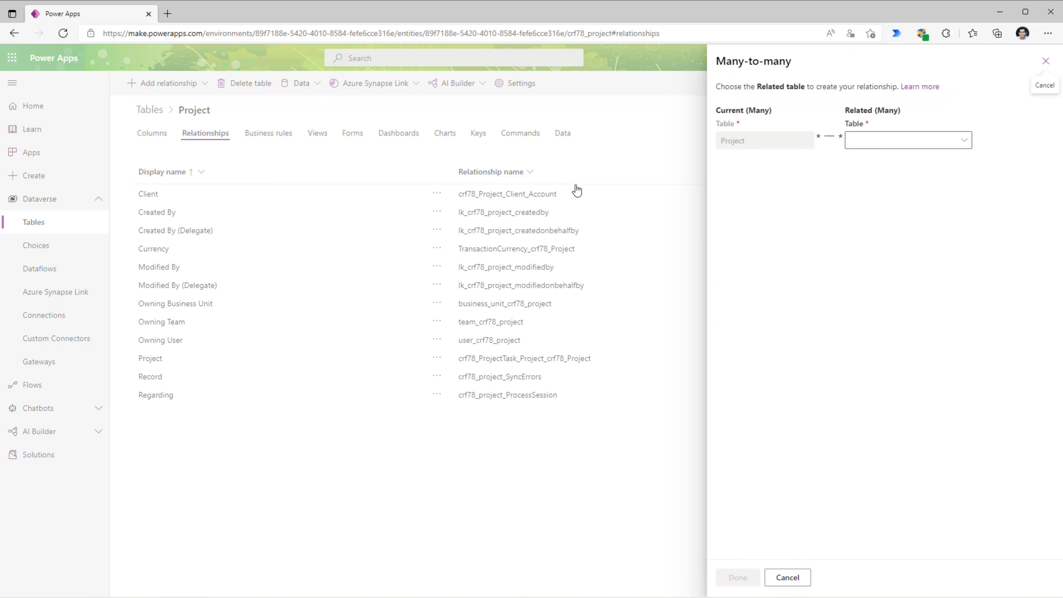
left_click(885, 141)
scroll(779, 317, "down", 15)
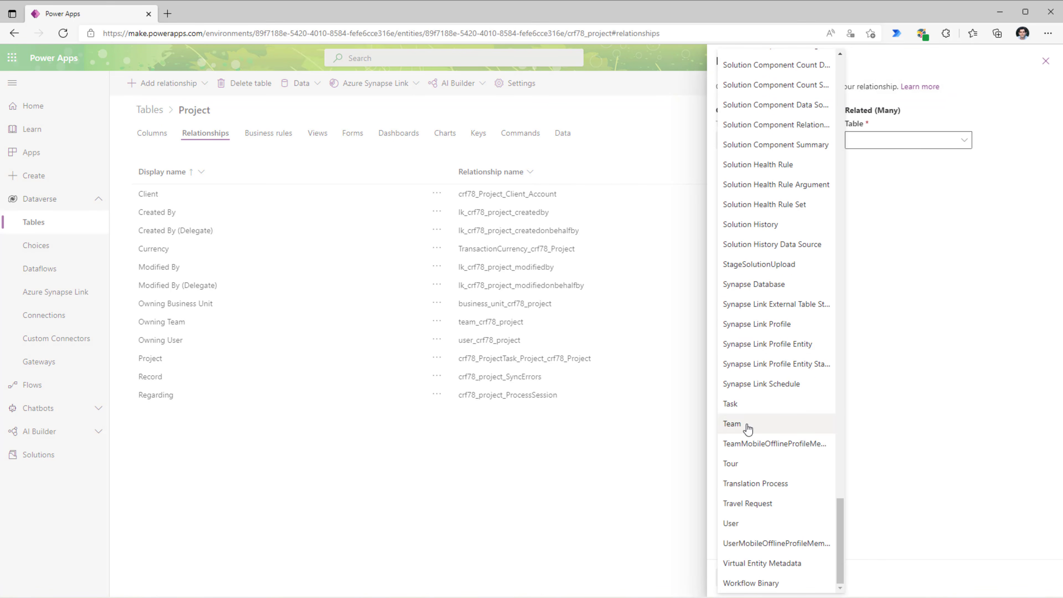
left_click(738, 524)
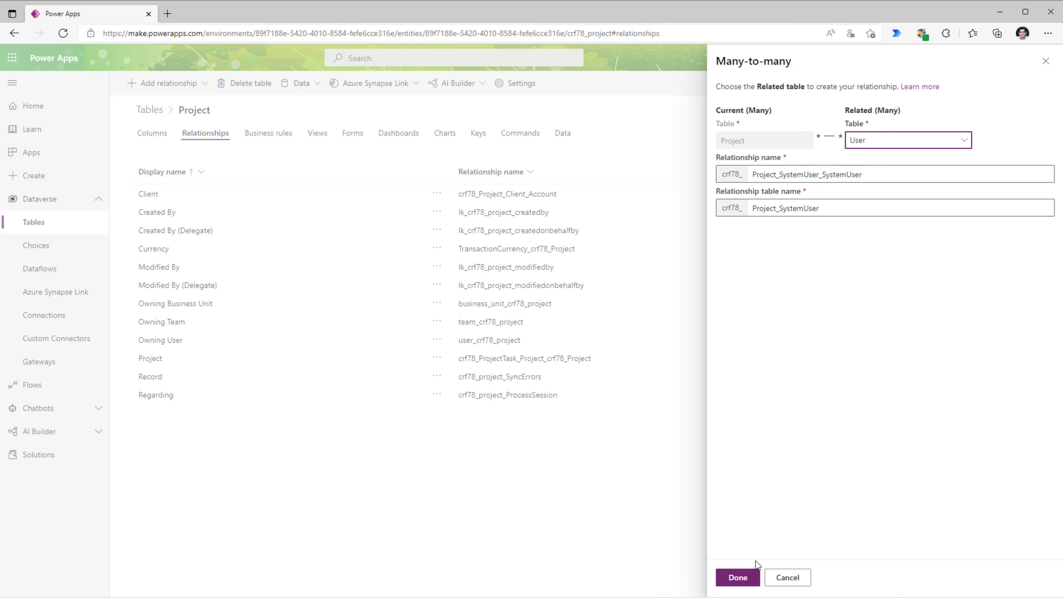
left_click(747, 576)
left_click(1028, 575)
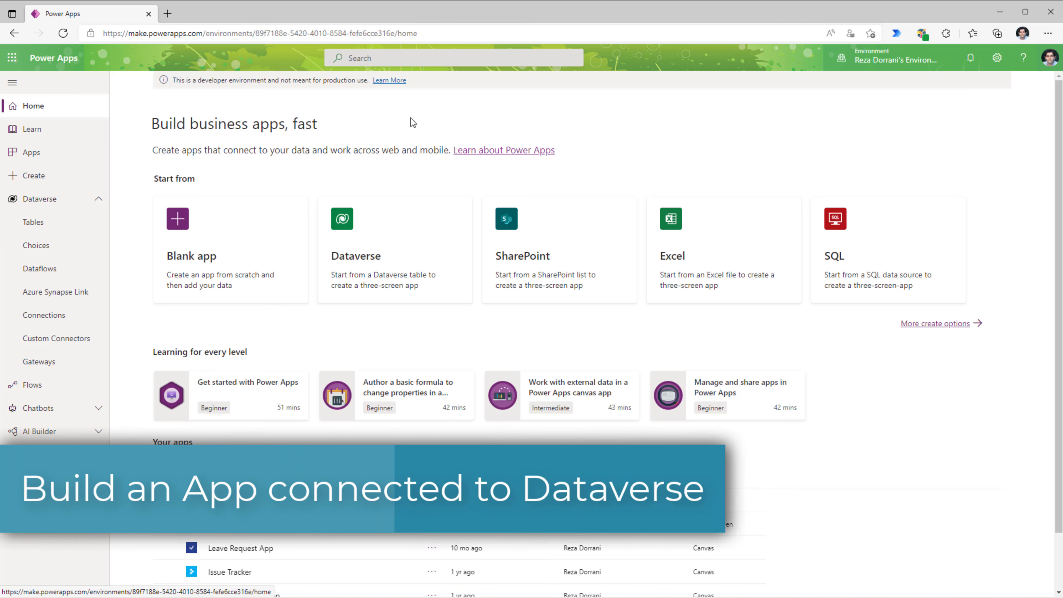
Create a blank canvas app named Project Tracking in Tablet format.
left_click(211, 242)
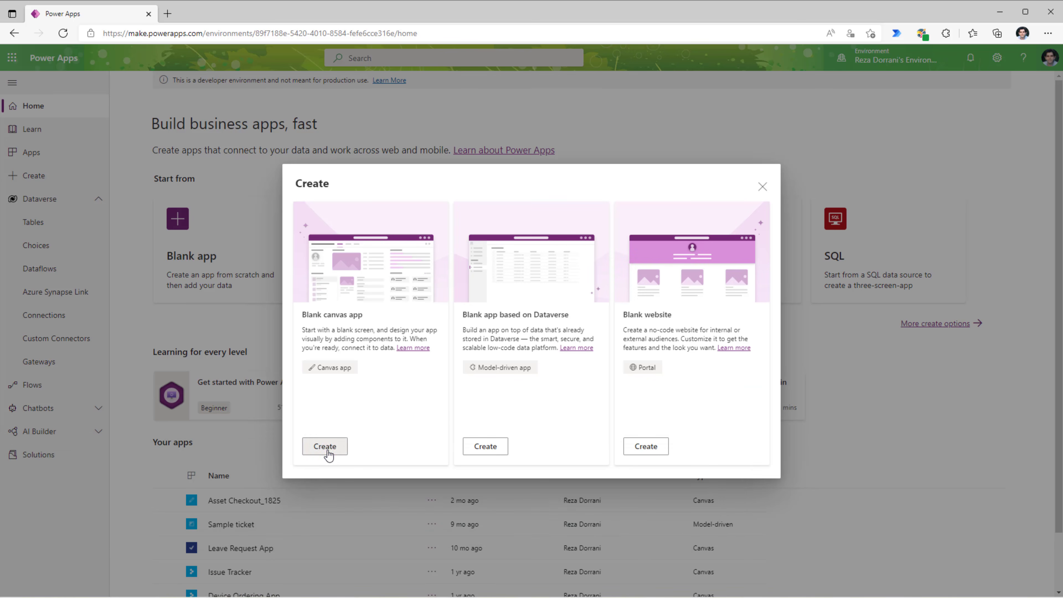
left_click(325, 446)
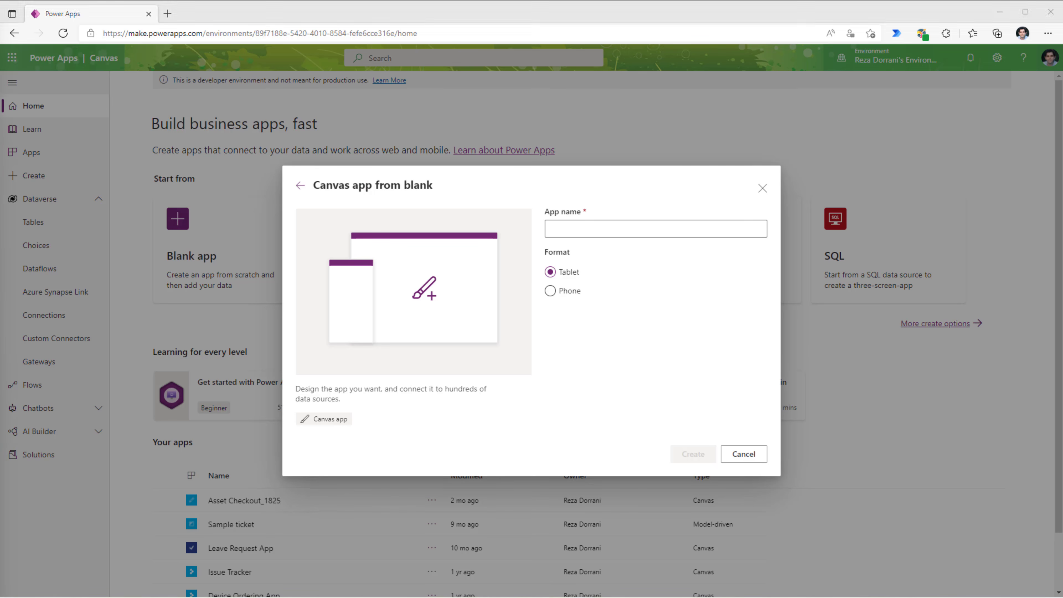
type("Project Tracking")
left_click(707, 460)
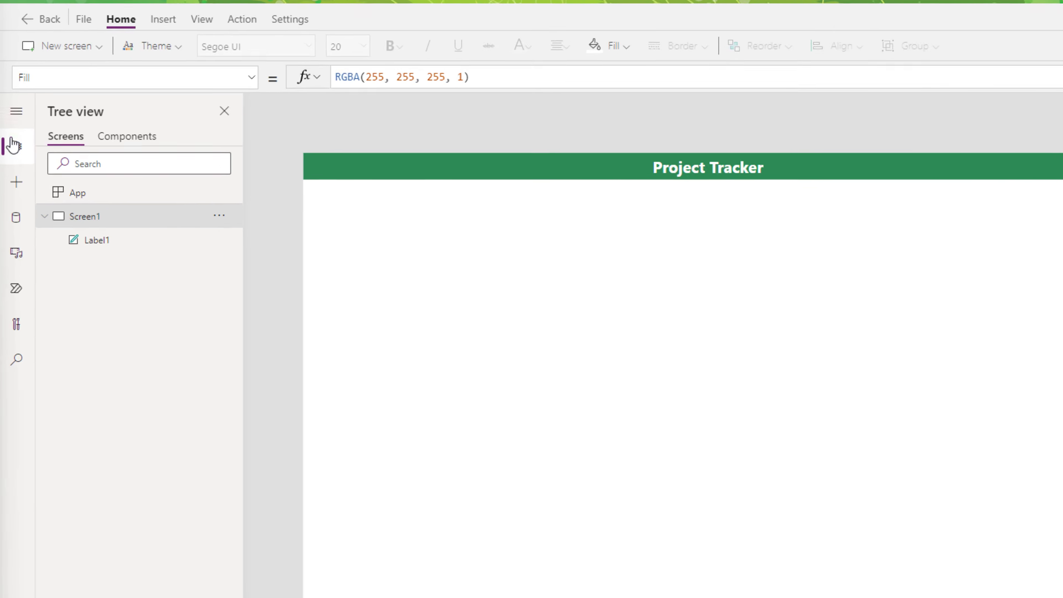
Add the Dataverse Projects table to the app as a data source.
left_click(17, 222)
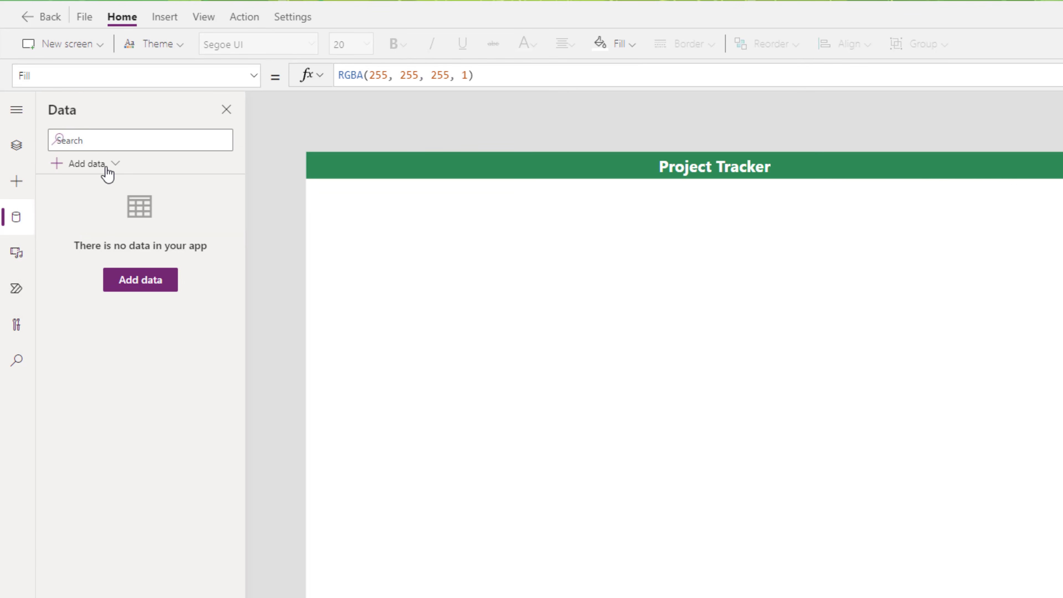
left_click(107, 166)
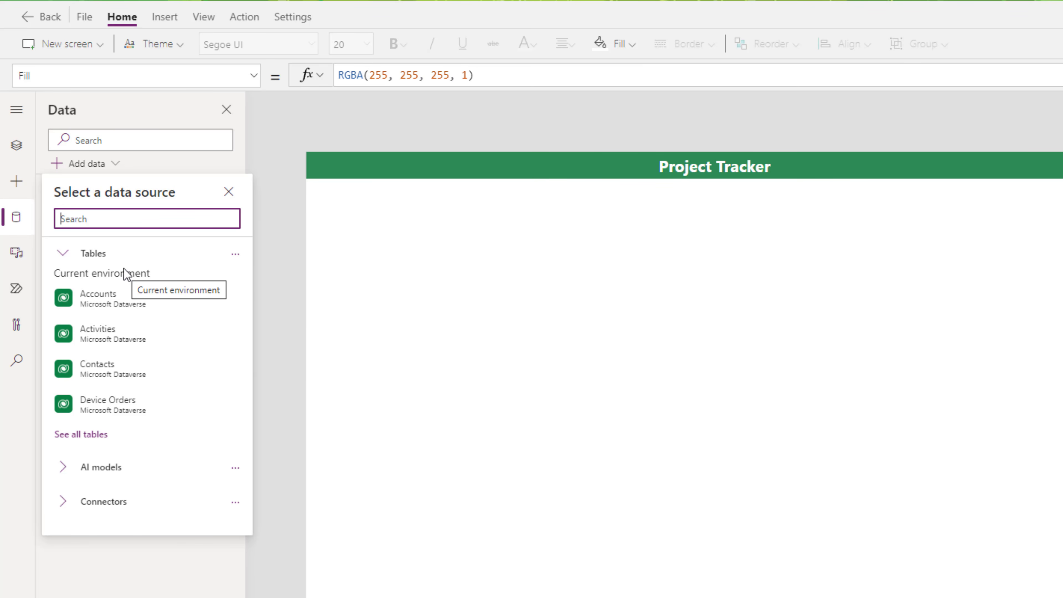
type("project")
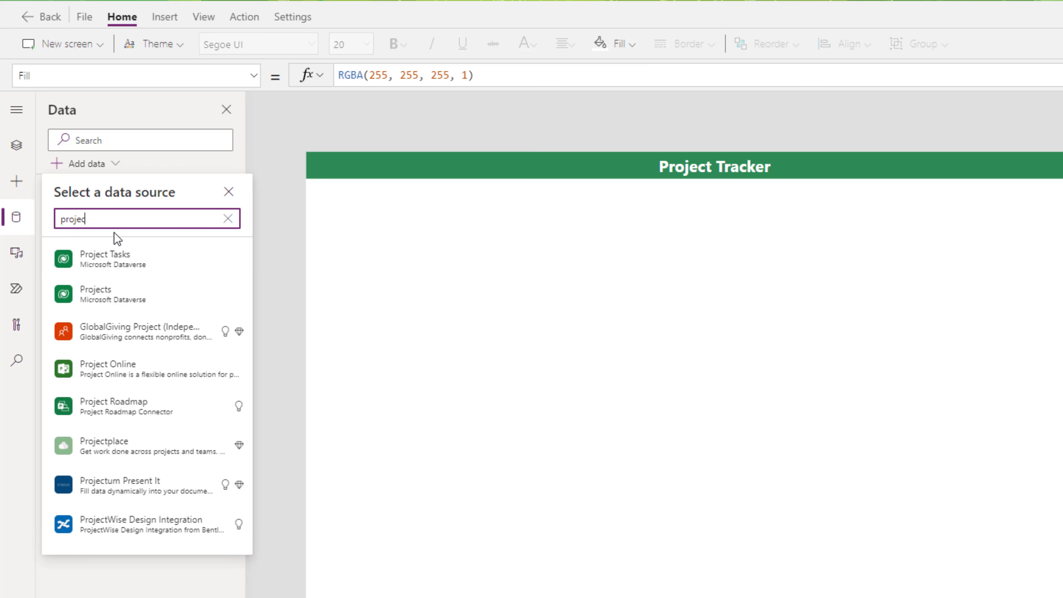
left_click(118, 300)
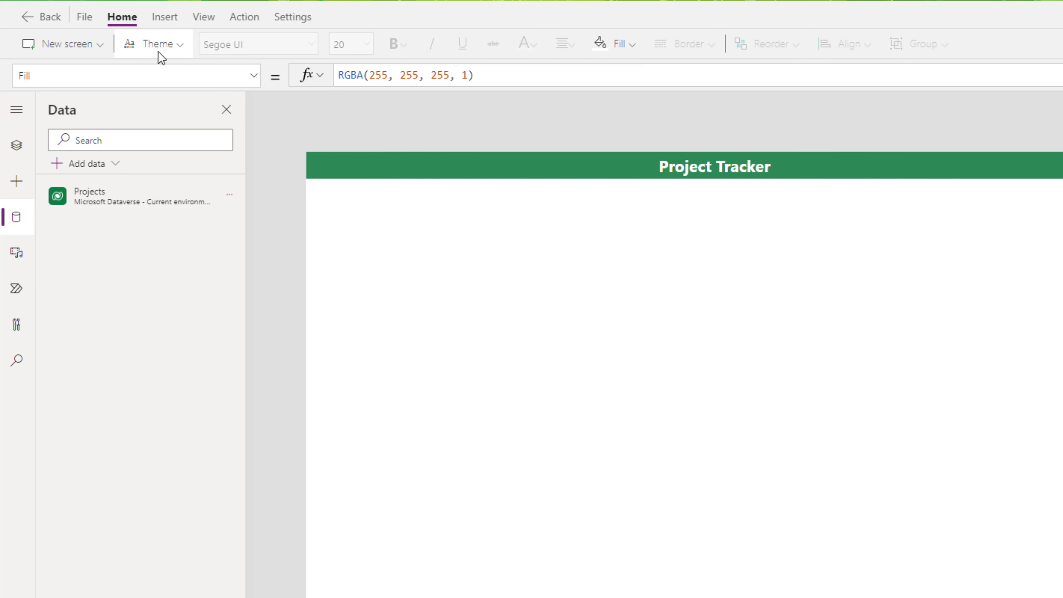
Insert a vertical gallery below the Project Tracker header and connect it to the Projects table.
left_click(164, 21)
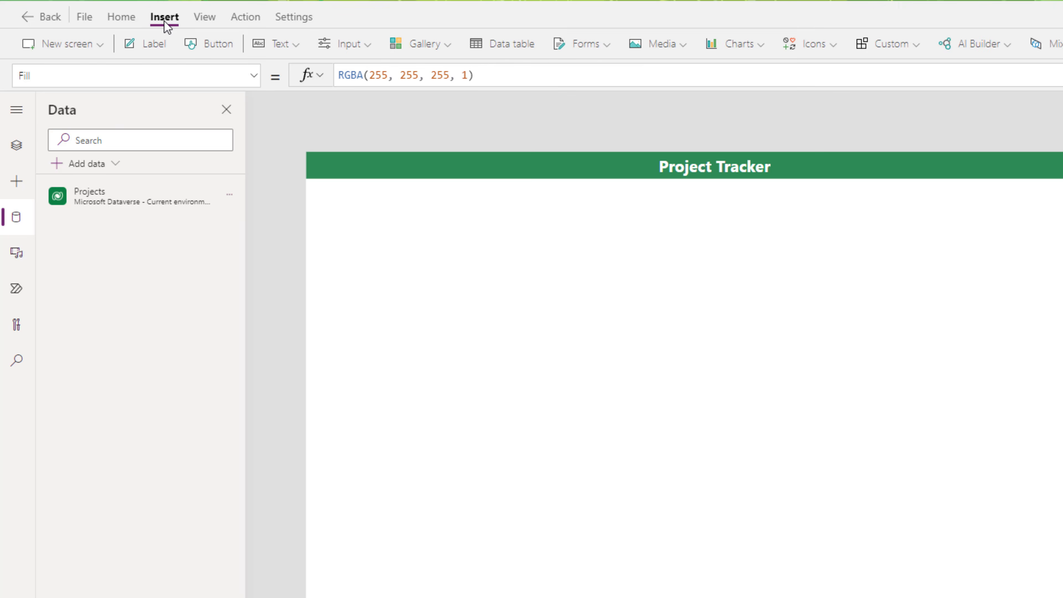
left_click(424, 46)
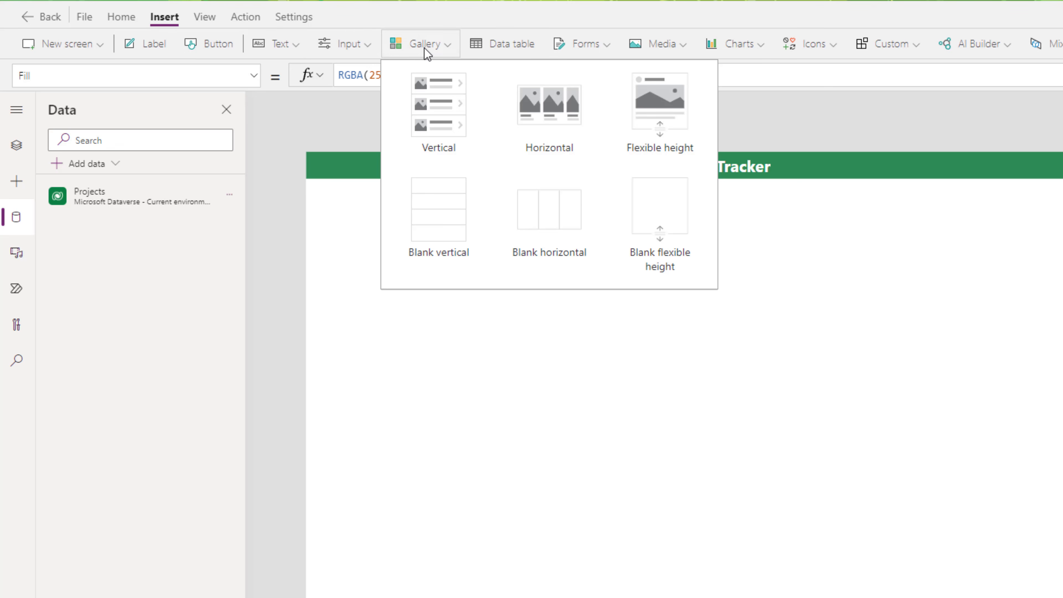
left_click(453, 111)
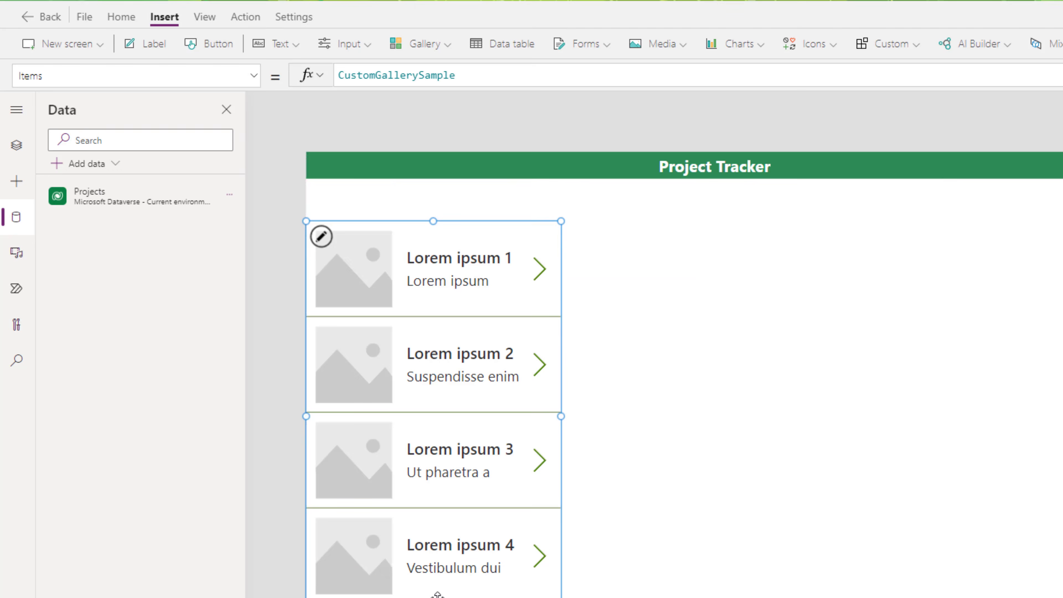
mouse_move(631, 335)
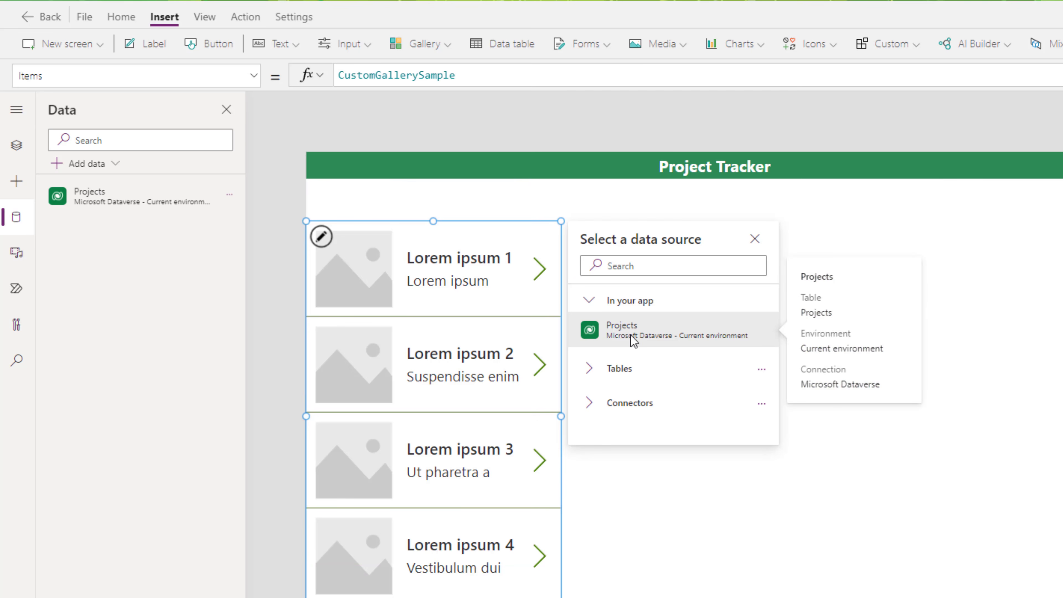
left_click(631, 335)
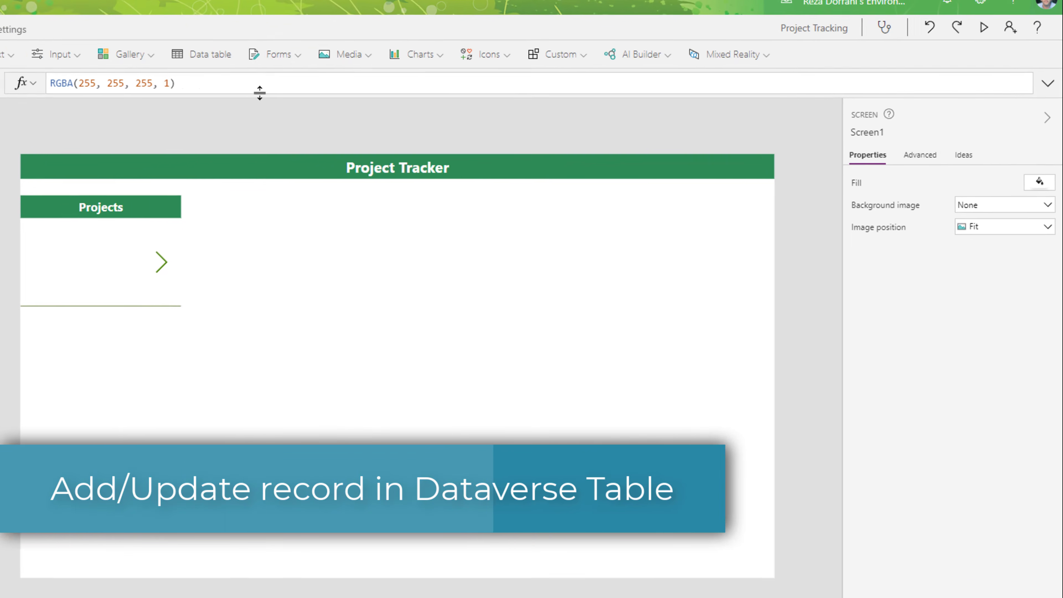
Insert an edit form about 723 by 371 beside the Projects gallery and connect it to the Projects table.
left_click(434, 102)
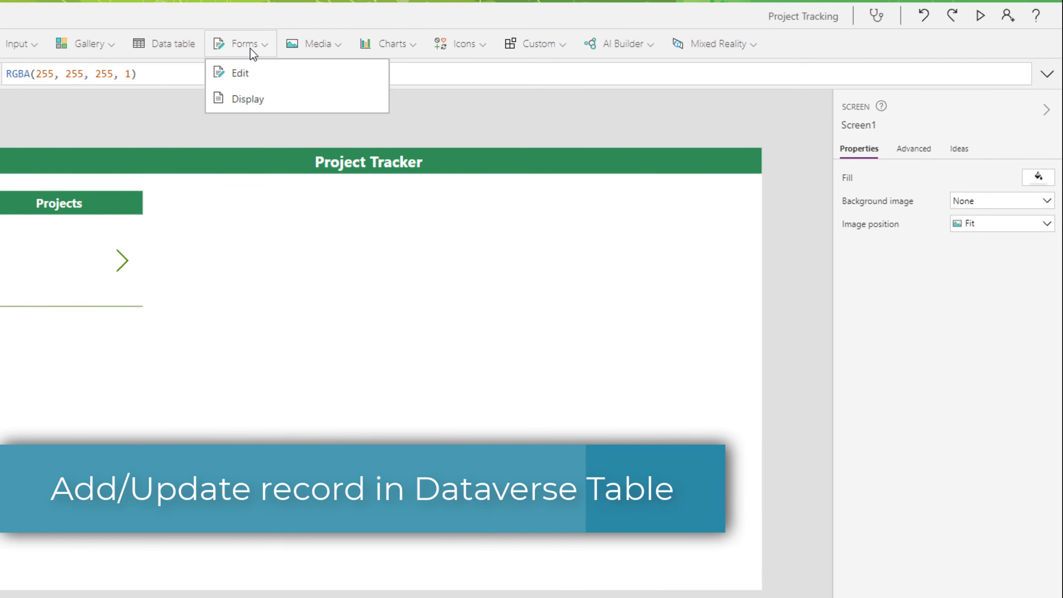
left_click(240, 73)
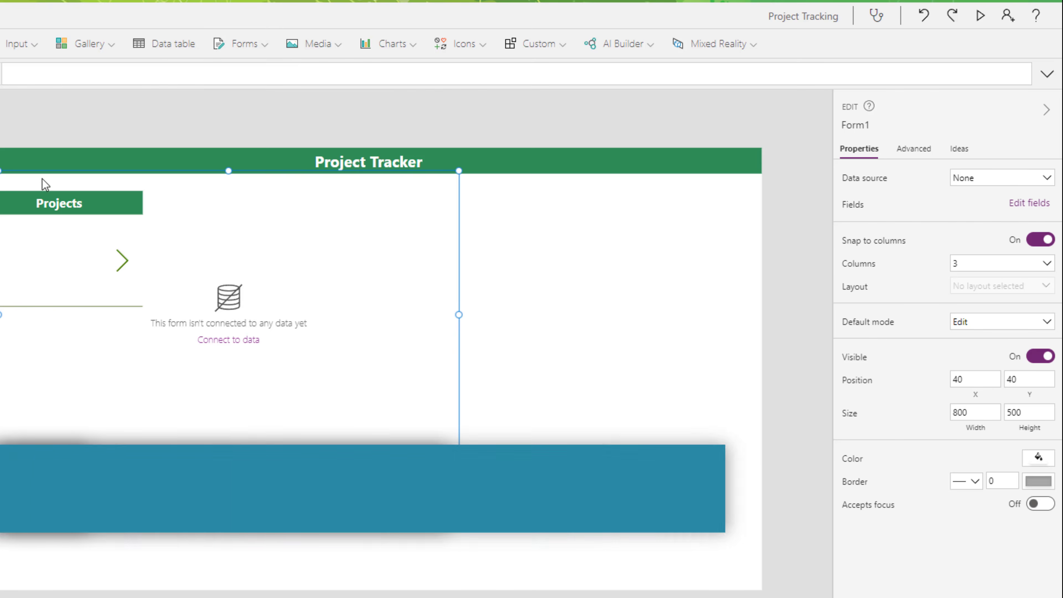
left_click_drag(21, 168, 227, 226)
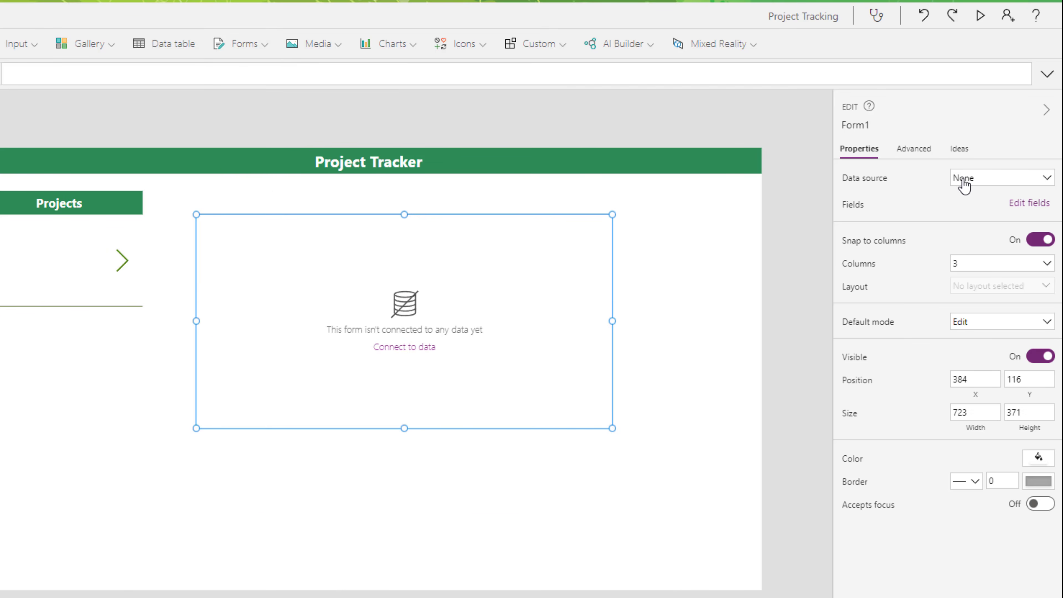
left_click(961, 178)
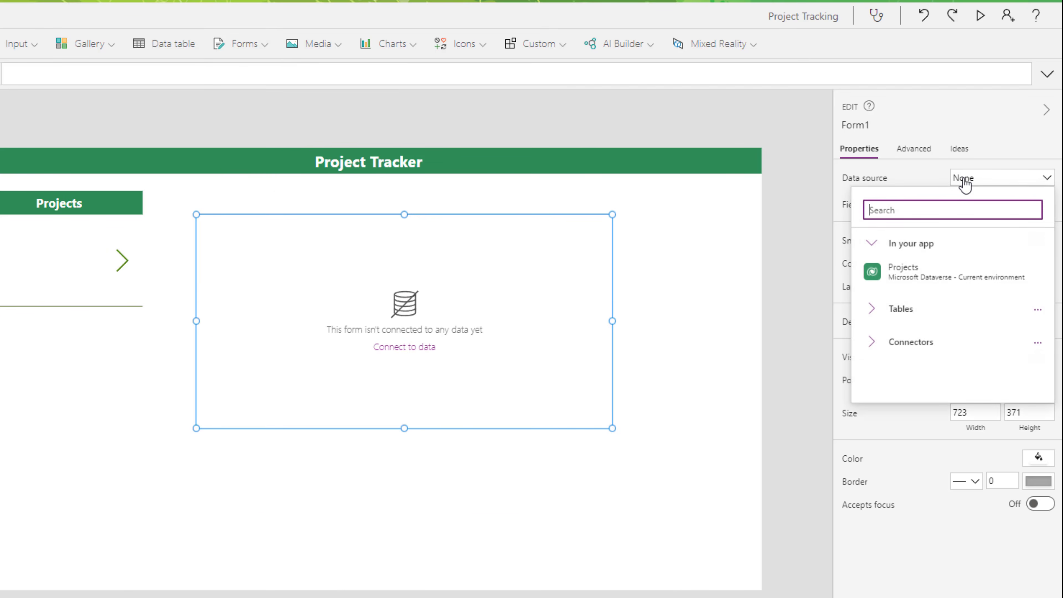
left_click(910, 272)
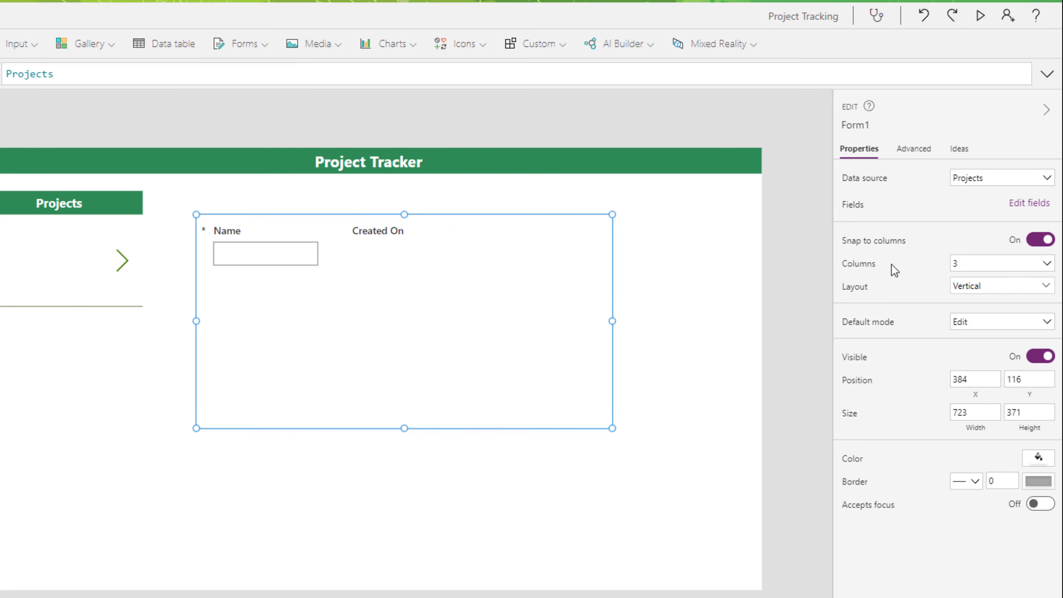
Remove the Created On field from the Projects edit form.
left_click(1029, 203)
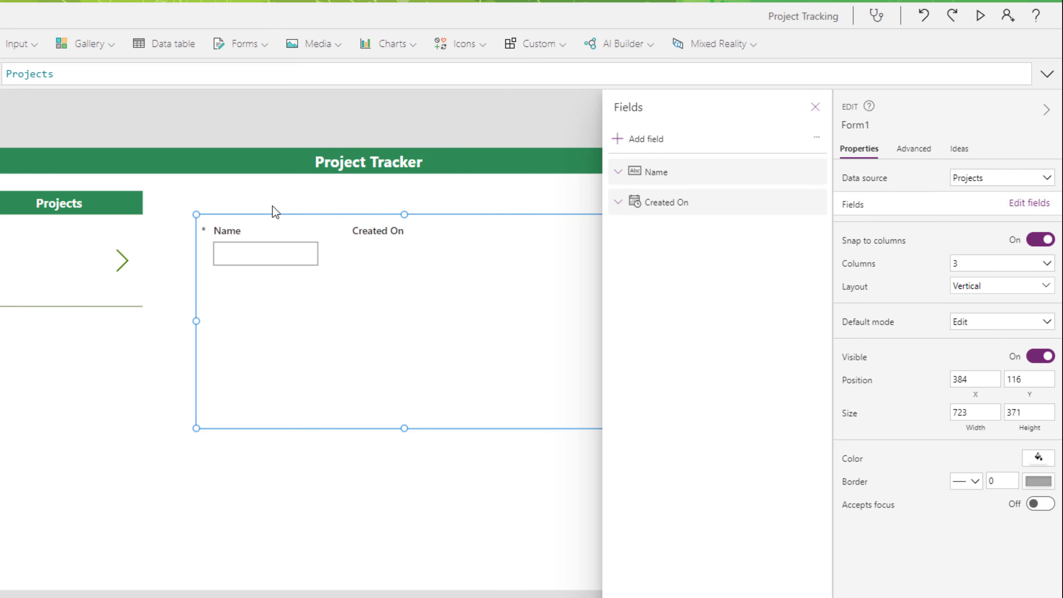
left_click(817, 202)
left_click(837, 278)
Add the Client, Cost, Cover Image, Start Date and End Date fields to the Projects edit form.
left_click(647, 141)
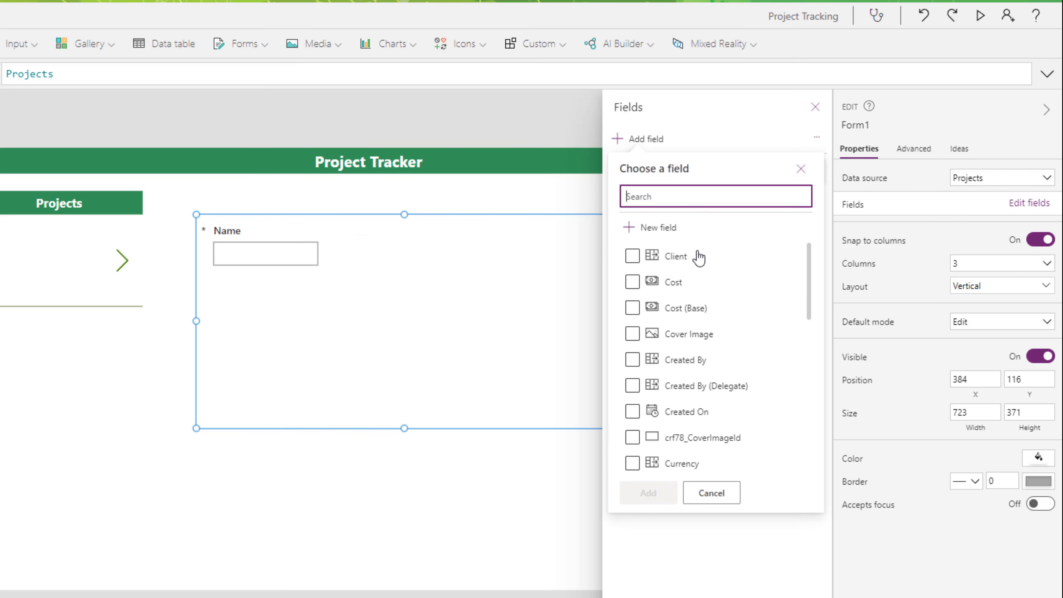
left_click(633, 282)
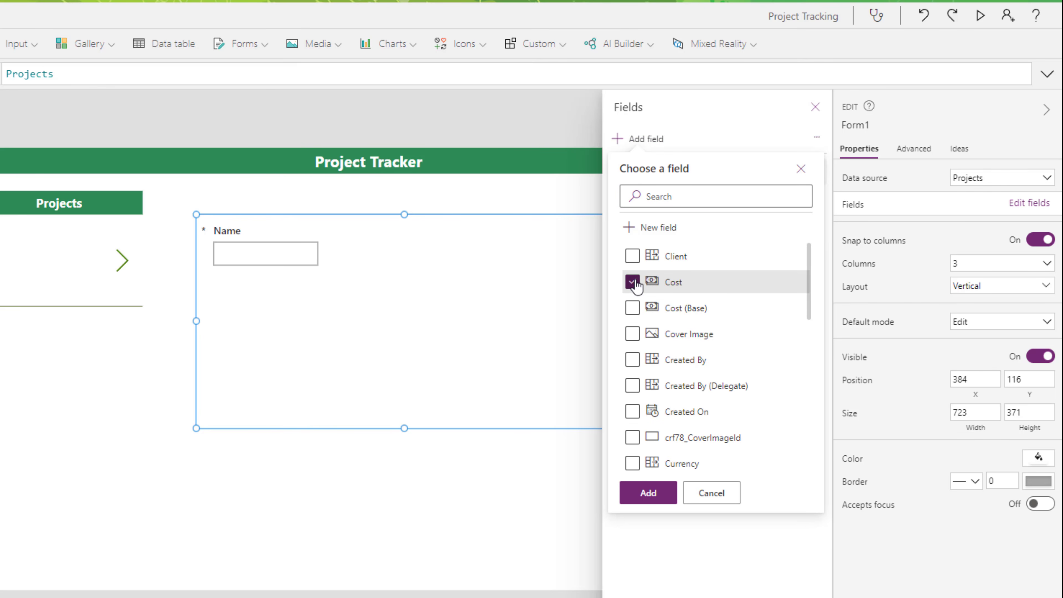
left_click(633, 334)
left_click(633, 256)
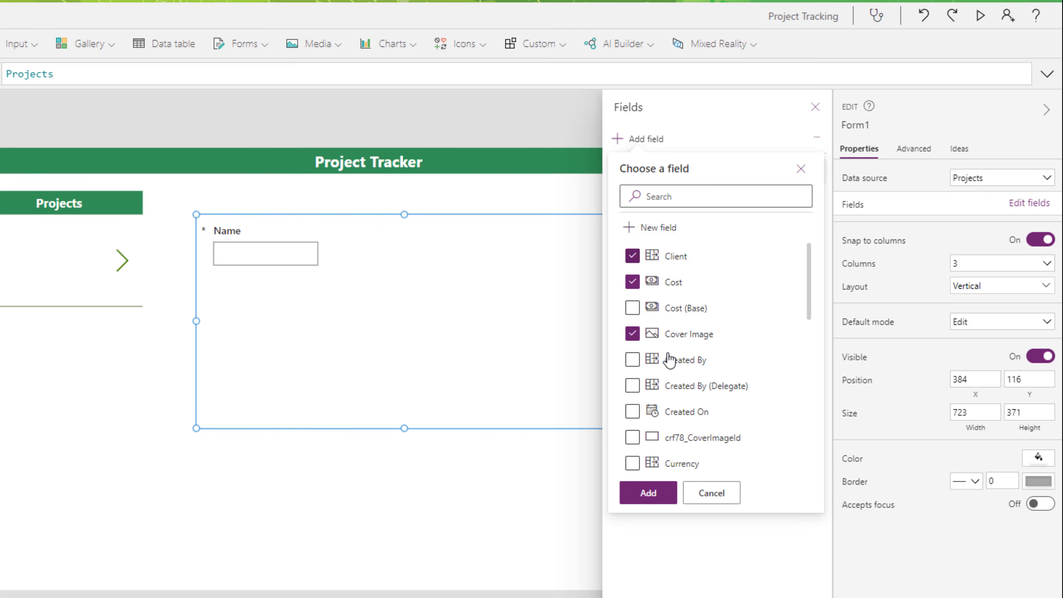
scroll(640, 337, "down", 10)
left_click(641, 337)
scroll(695, 352, "up", 5)
left_click(670, 269)
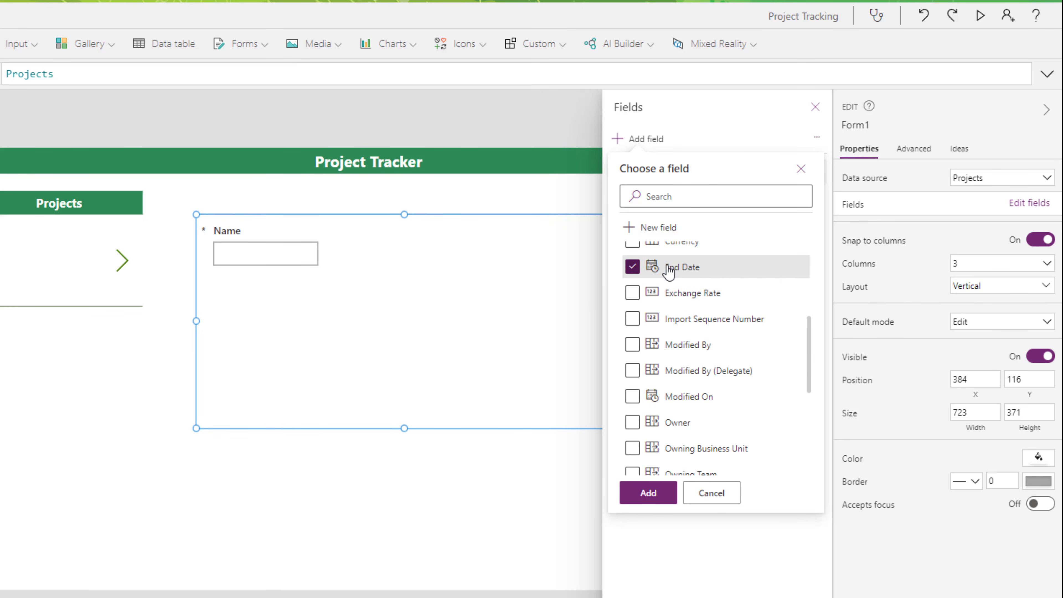
left_click(651, 495)
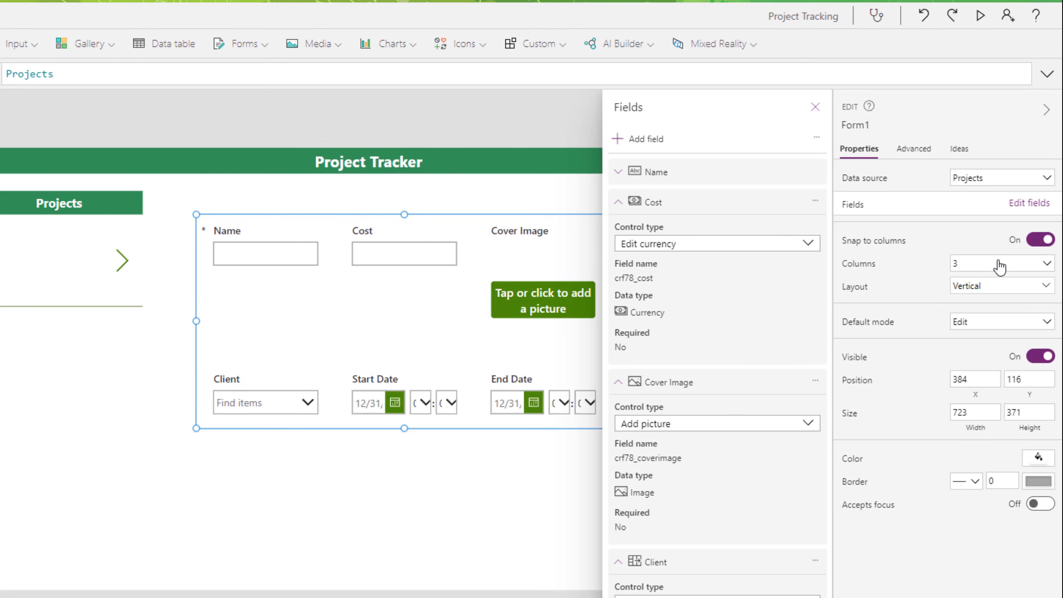
Set the Projects edit form to 2 columns and give it a light green background fill.
left_click(999, 264)
left_click(979, 295)
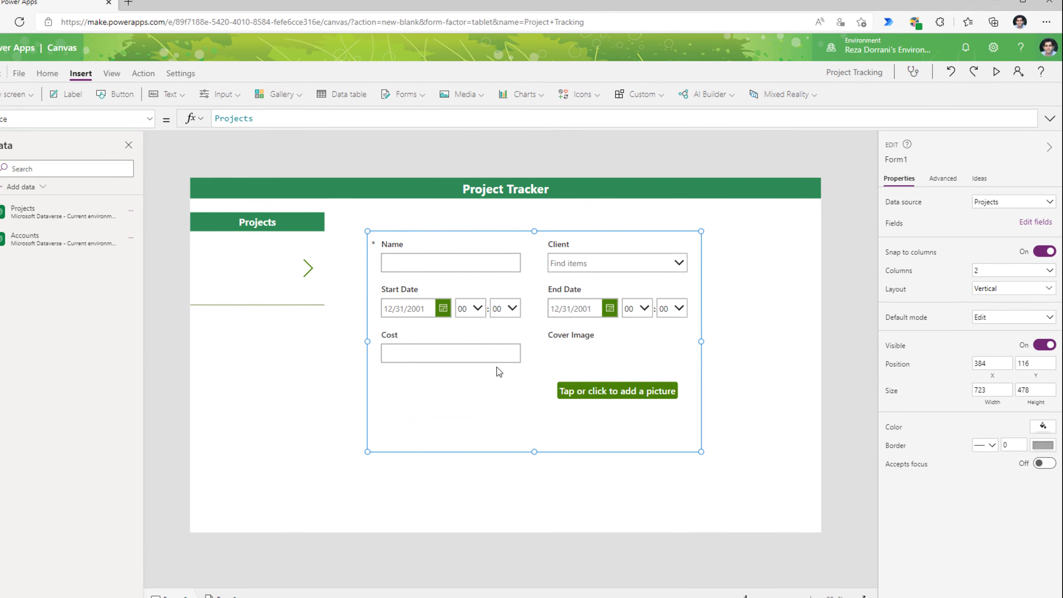
left_click(1043, 426)
left_click(970, 371)
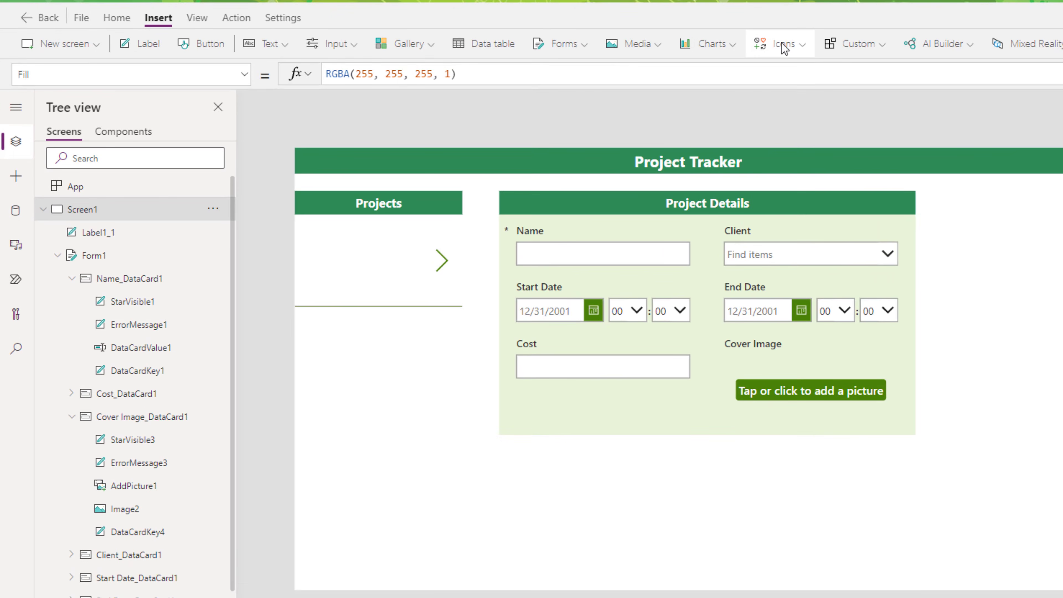
Insert an Add icon in the Project Details header and set its OnSelect to NewForm(formProject).
left_click(600, 103)
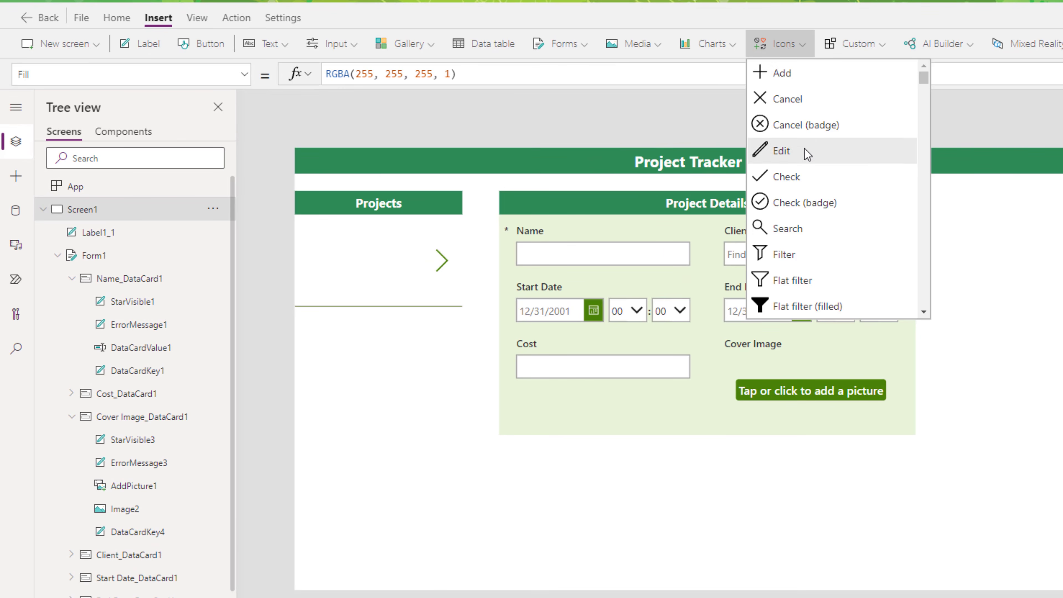
left_click(775, 74)
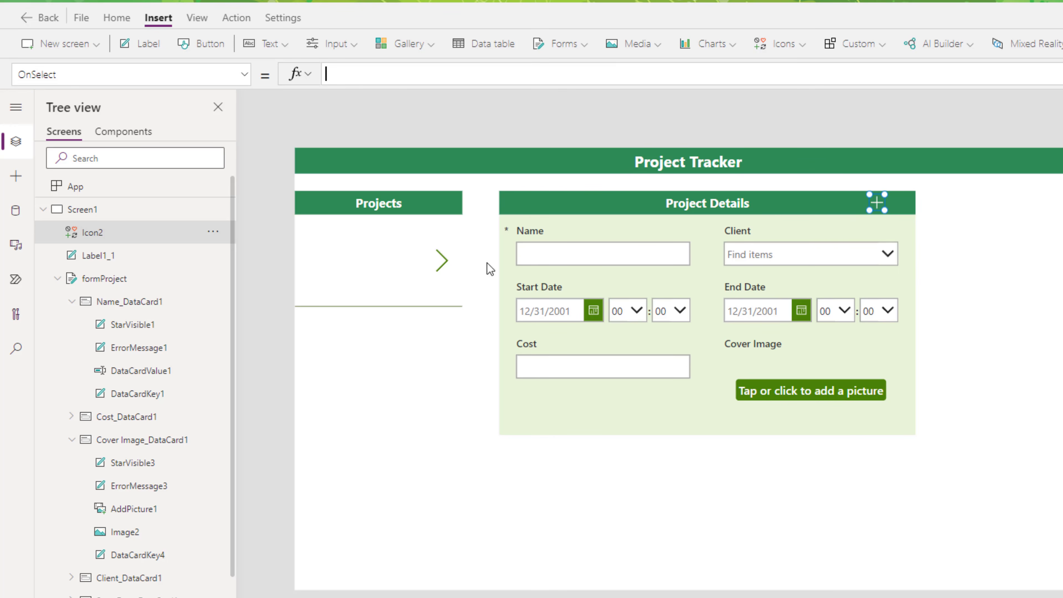
type("newForm(")
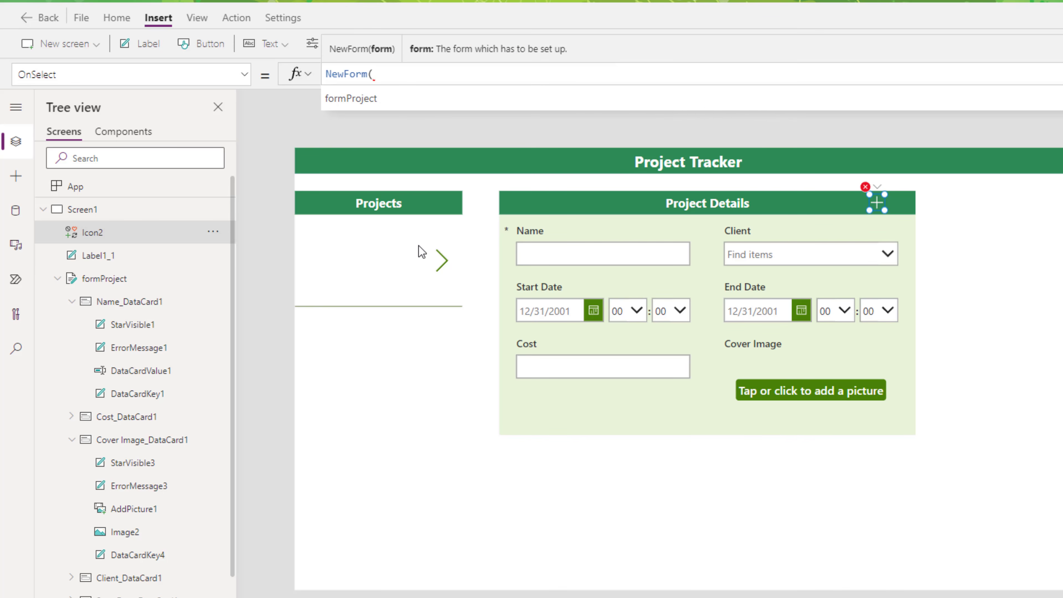
left_click(363, 98)
type(")")
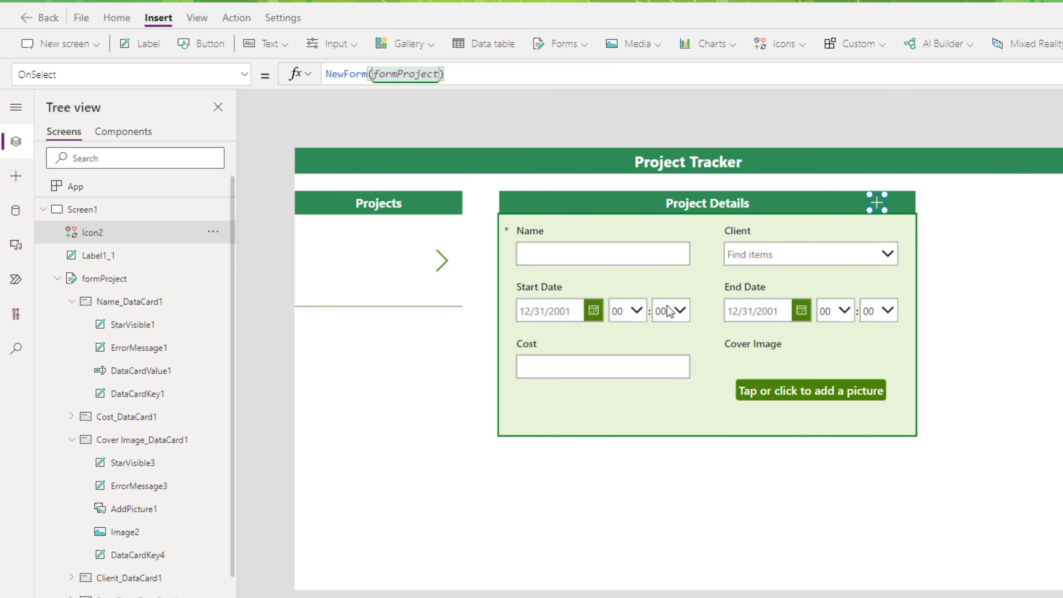
Insert a Check icon beside the Add icon and set its OnSelect to SubmitForm(formProject).
left_click(790, 46)
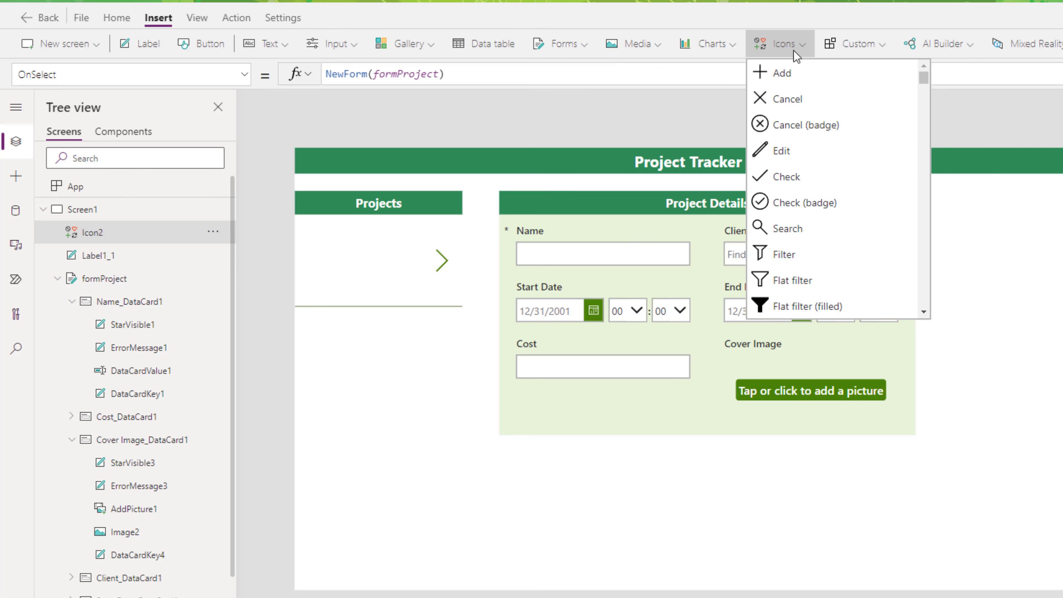
left_click(768, 186)
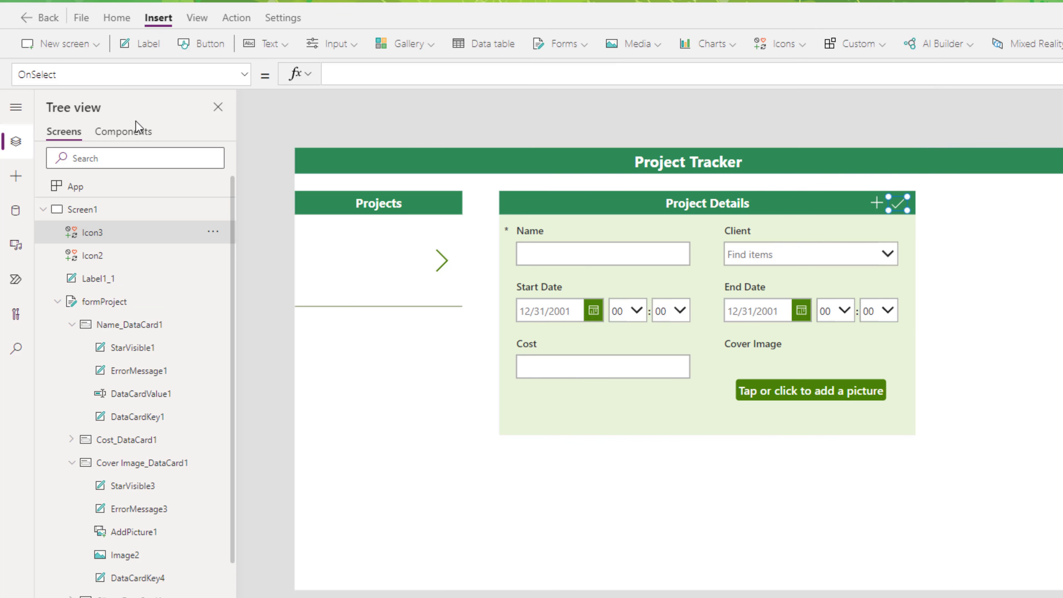
left_click(348, 75)
type("SubmitForm(")
key("Tab")
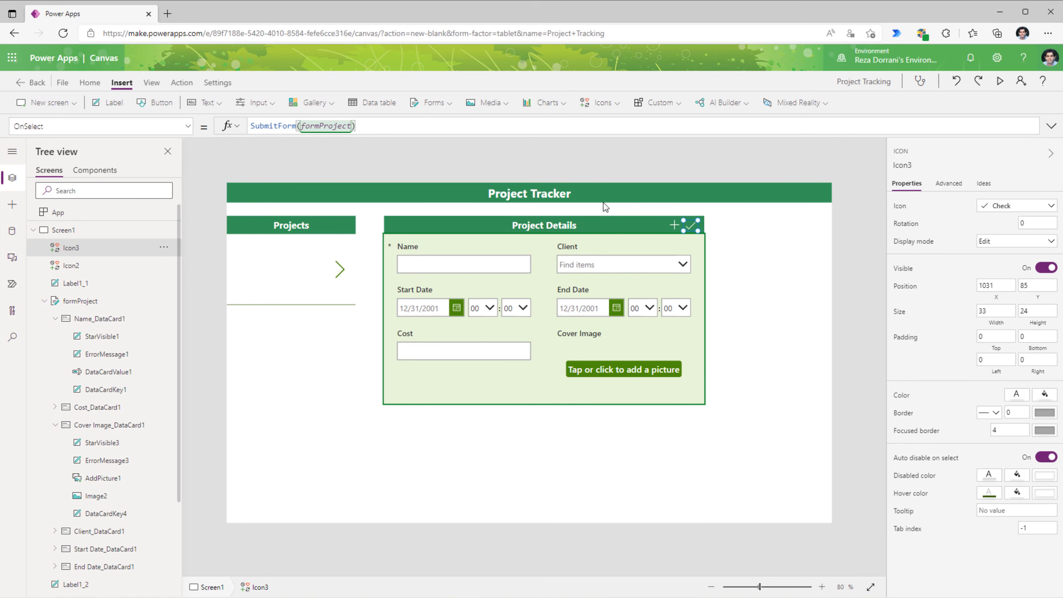
Preview the app and start a new project record named Project A with Contoso as the client.
left_click(1003, 86)
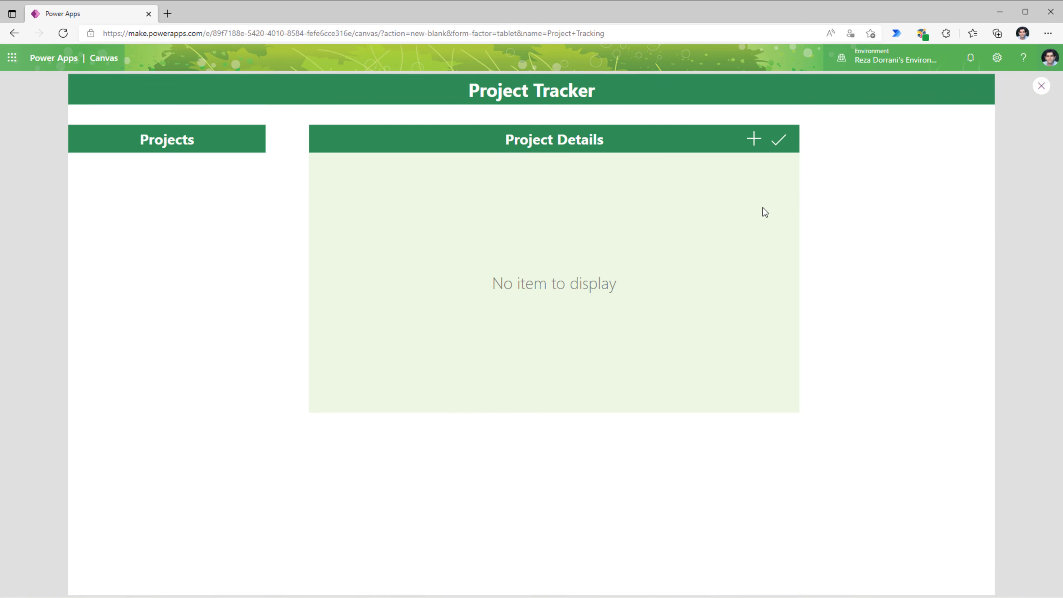
left_click(754, 140)
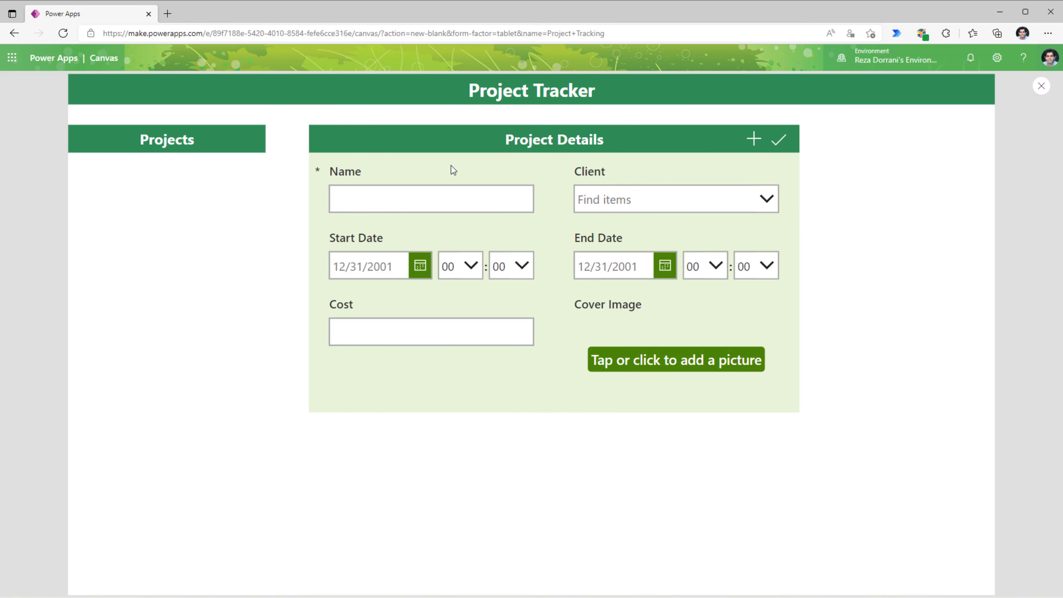
left_click(473, 212)
type("Project A")
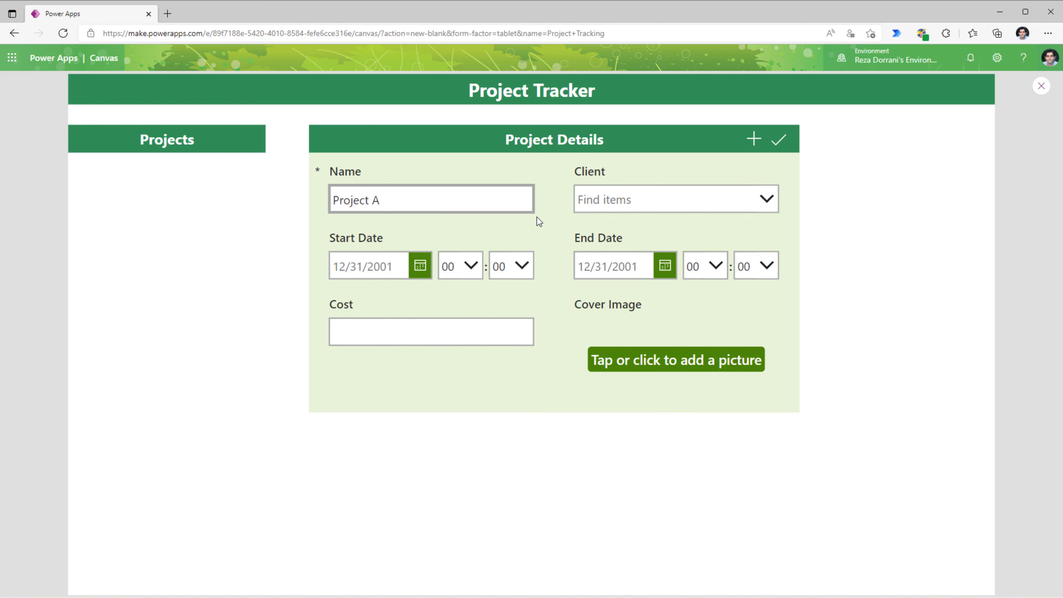
left_click(679, 201)
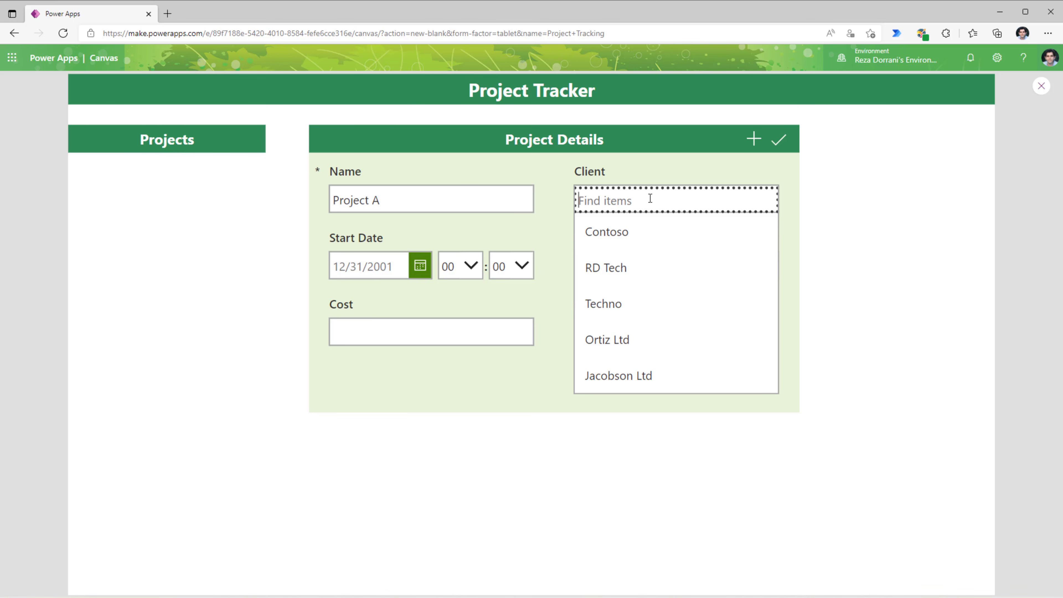
left_click(647, 239)
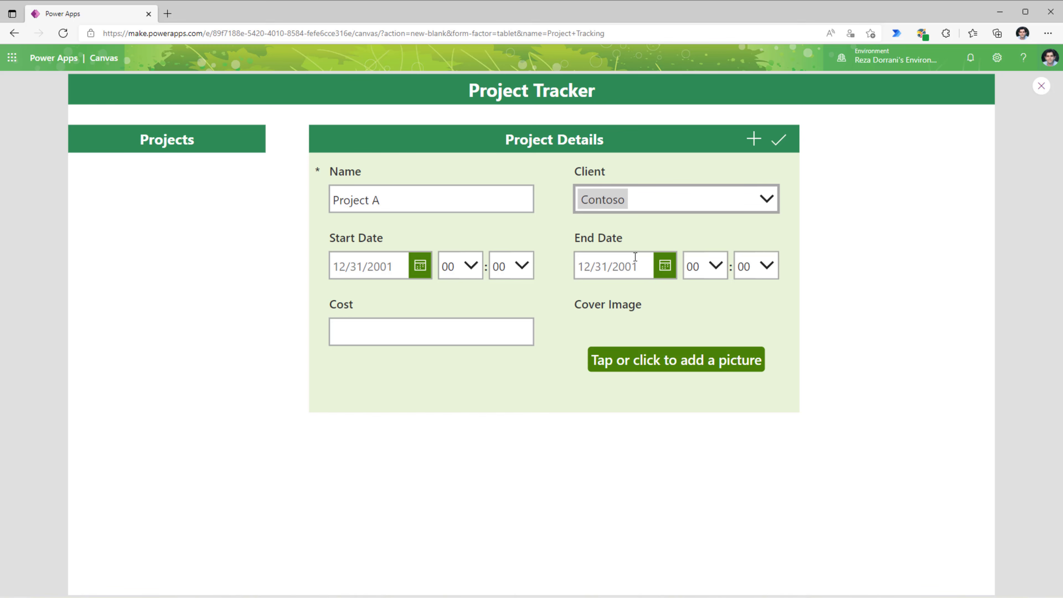
Set Project A's start date to 4/29/2022 and its end date to 6/23/2022.
left_click(421, 270)
left_click(524, 542)
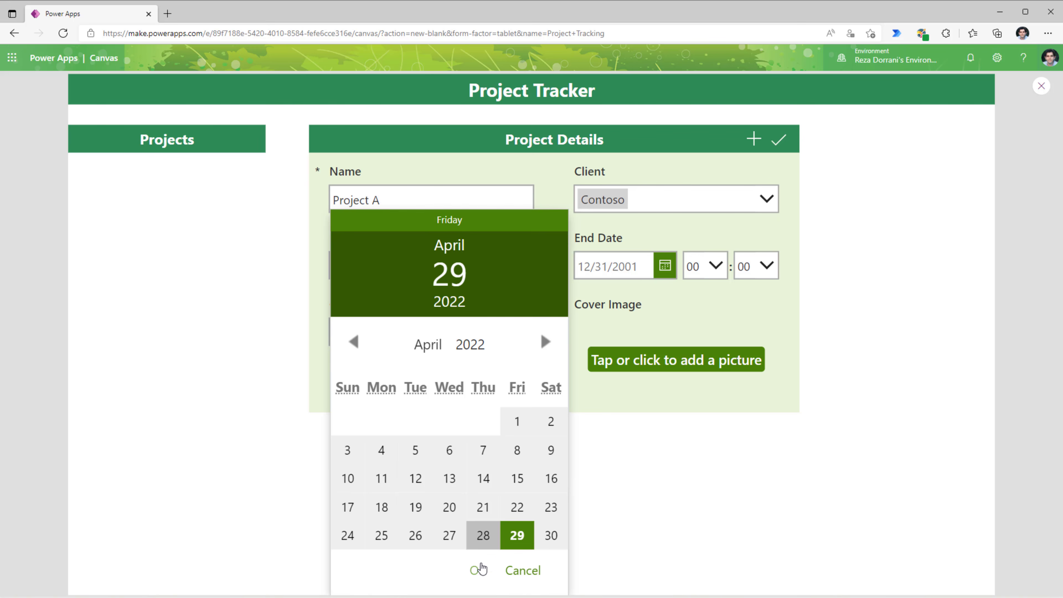
left_click(482, 569)
left_click(666, 265)
left_click(790, 342)
left_click(790, 342)
left_click(726, 505)
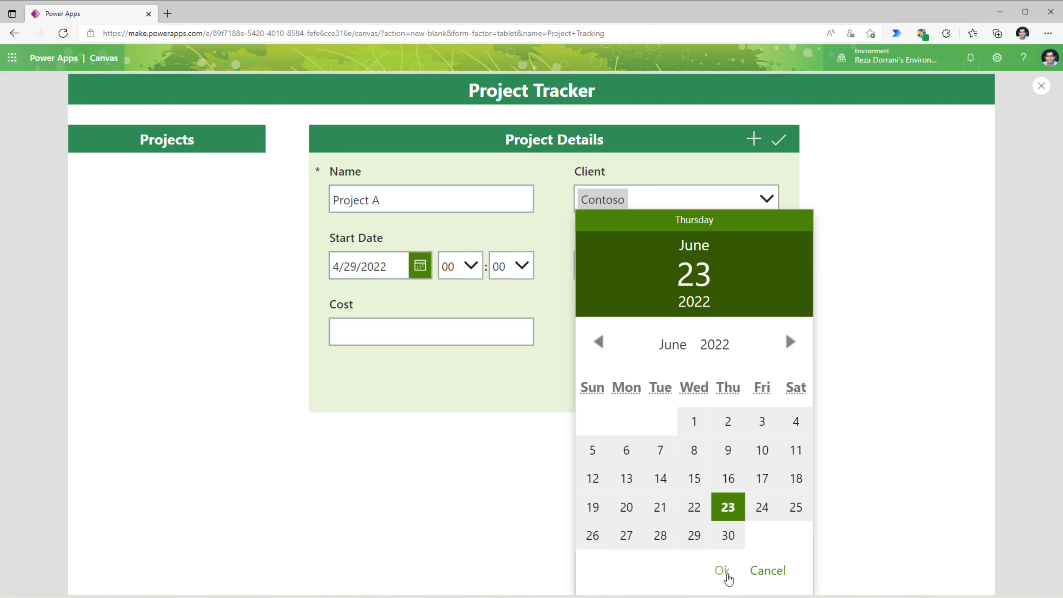
left_click(719, 569)
Enter a cost of 50000 with a cover picture, submit the Project A record and leave the preview.
left_click(419, 325)
type("50000")
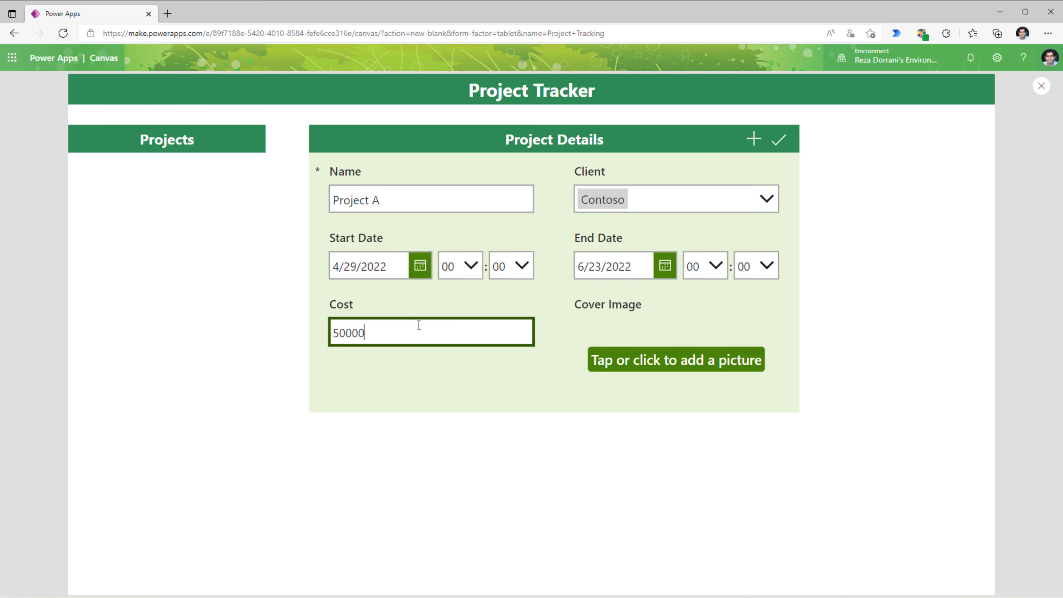
left_click(702, 361)
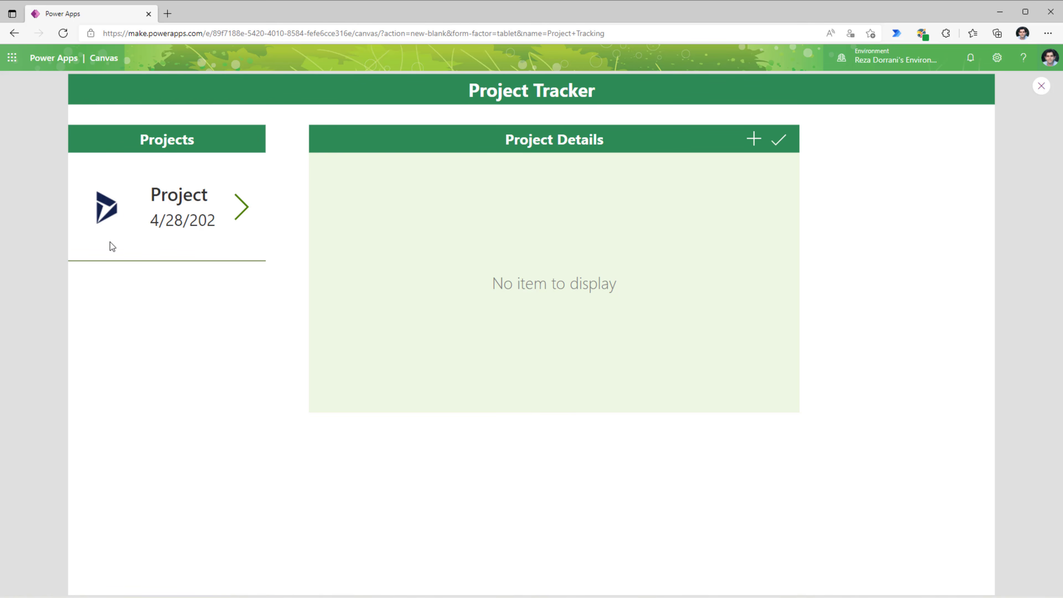
left_click(1042, 86)
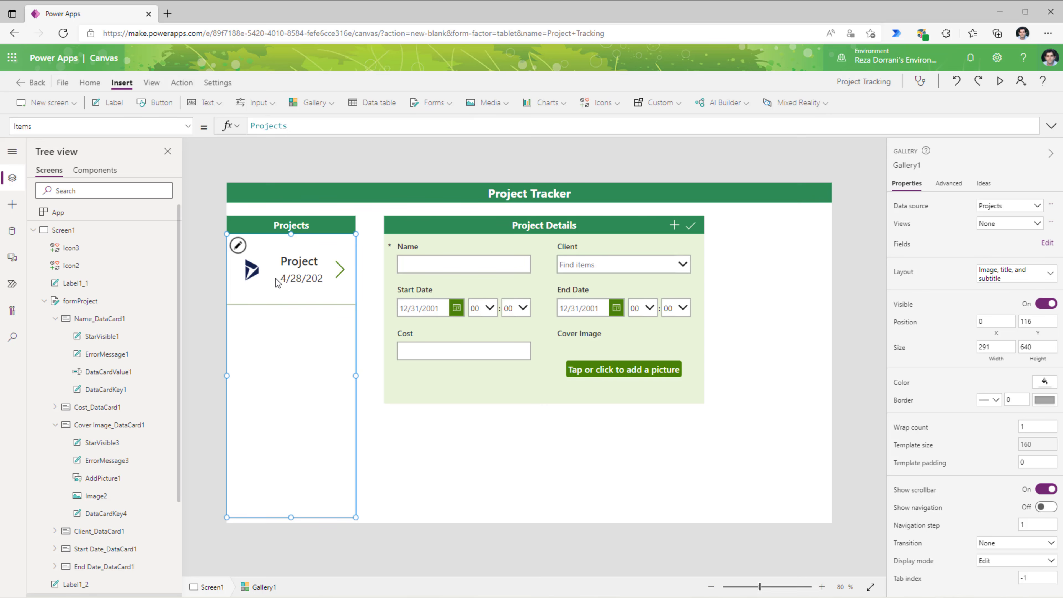
Rearrange the Projects gallery row by moving the image, widening the text and removing the arrow.
left_click(252, 270)
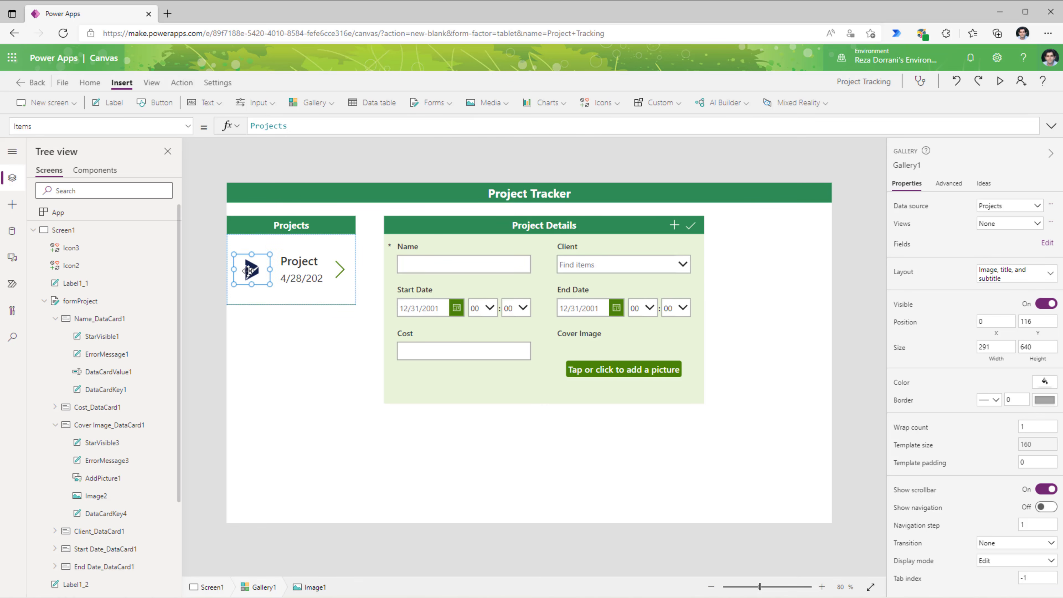
left_click_drag(310, 256, 336, 258)
left_click(306, 250)
Make the gallery row's subtitle show the project cost with the formula "$"& Text(ThisItem.Cost,"##,###").
left_click(317, 271)
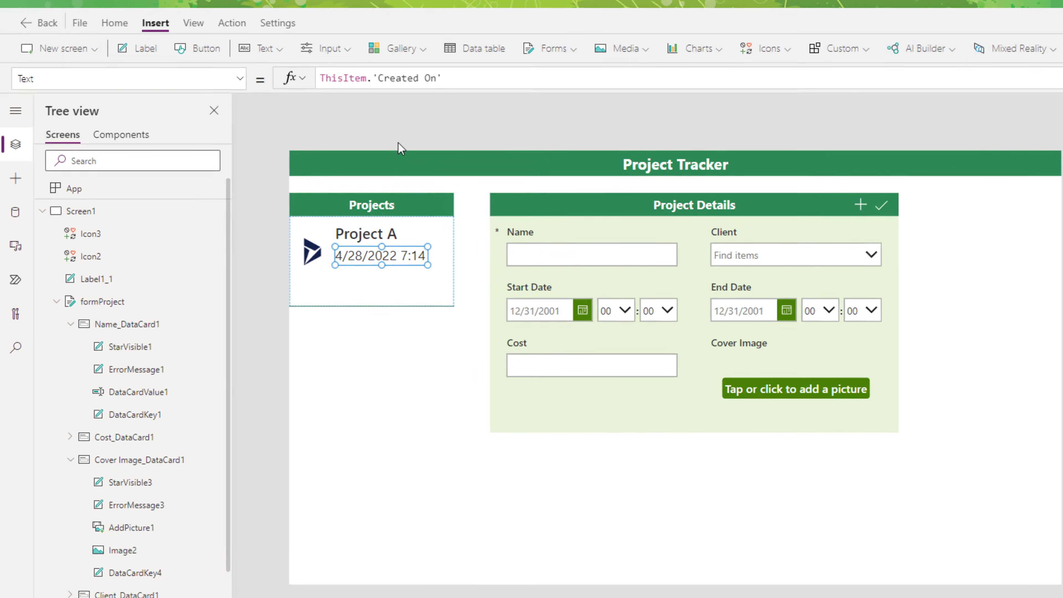
left_click_drag(302, 119, 451, 118)
key("BackSpace")
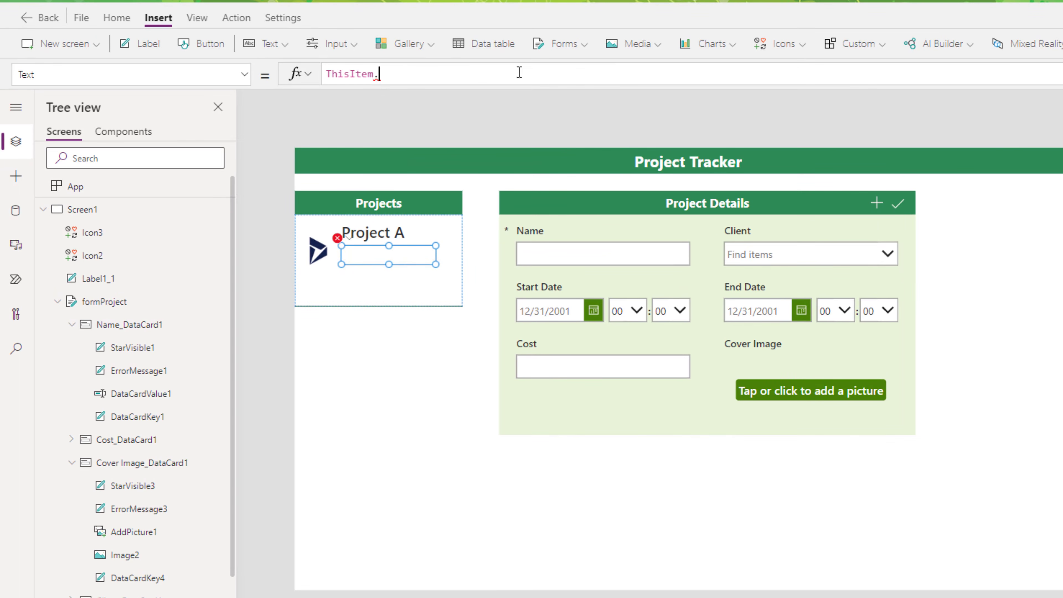
type("Cost")
key("Tab")
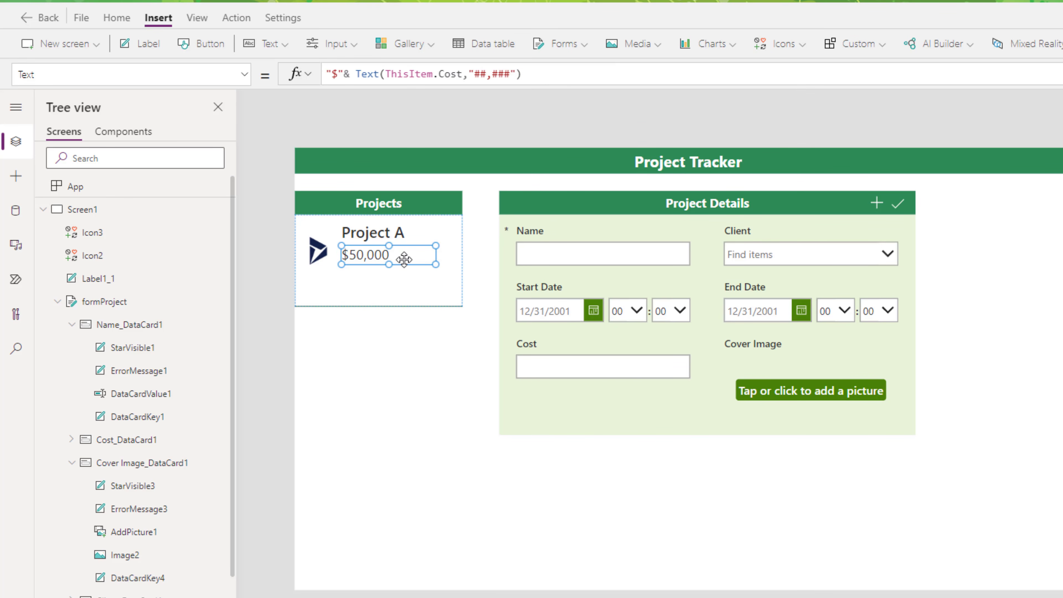
Insert a text label beneath the cost in the Projects gallery row.
left_click(410, 302)
left_click(140, 44)
left_click_drag(352, 251, 446, 292)
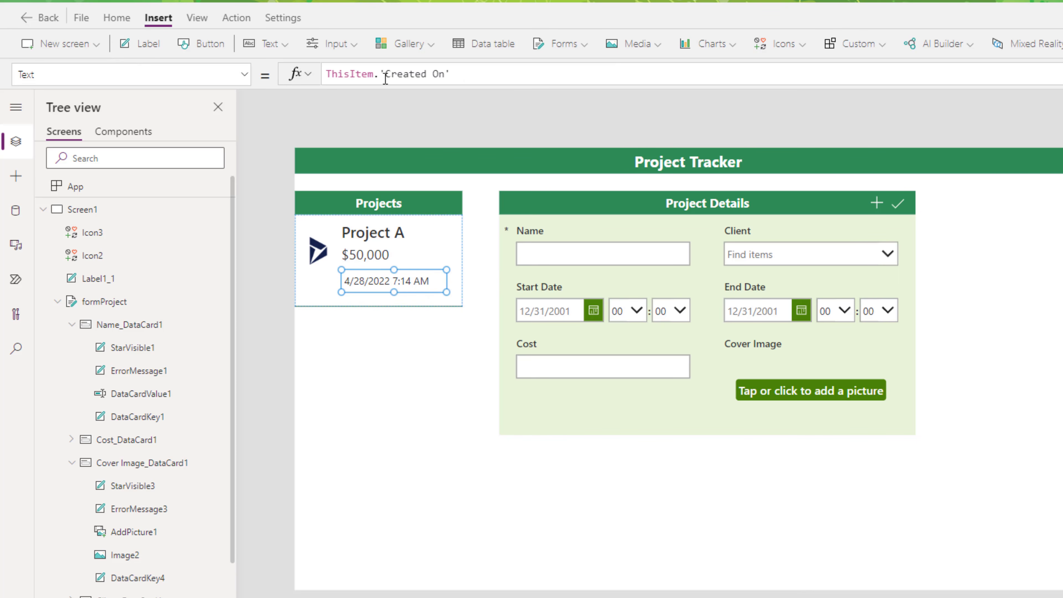
Set the new gallery label's text to ThisItem.Client.'Account Name'.
left_click_drag(382, 74, 543, 78)
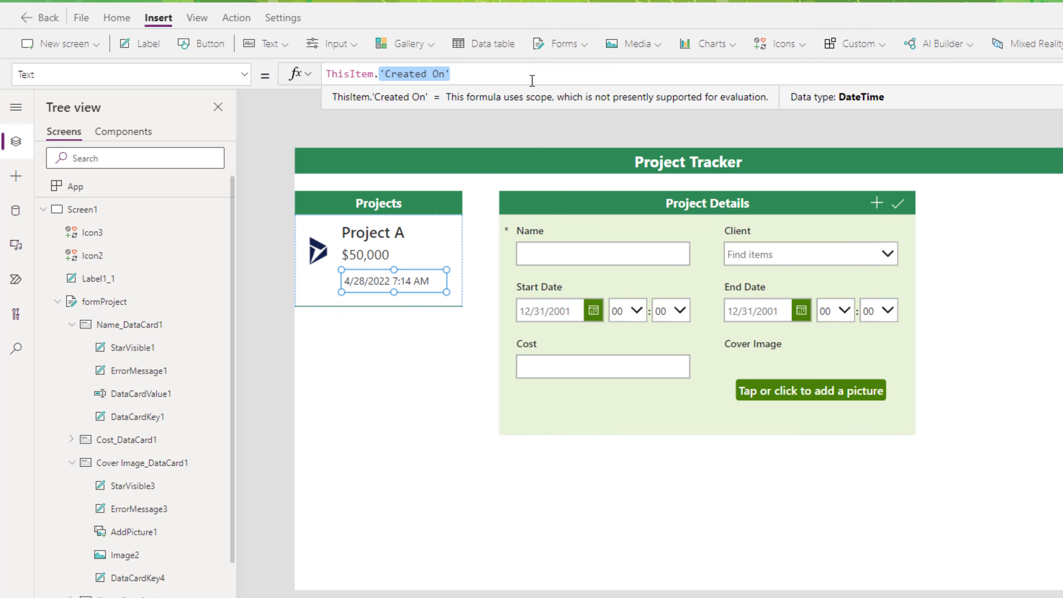
type("clie")
key("Tab")
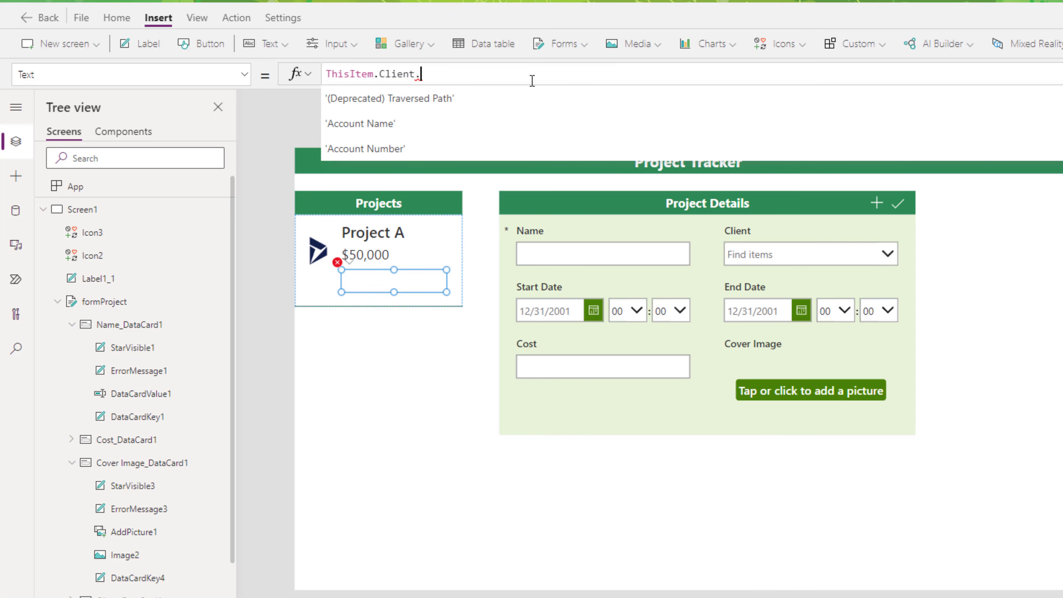
key("Down")
key("Down")
key("Down")
key("Down")
key("Down")
key("Down")
key("Down")
key("Down")
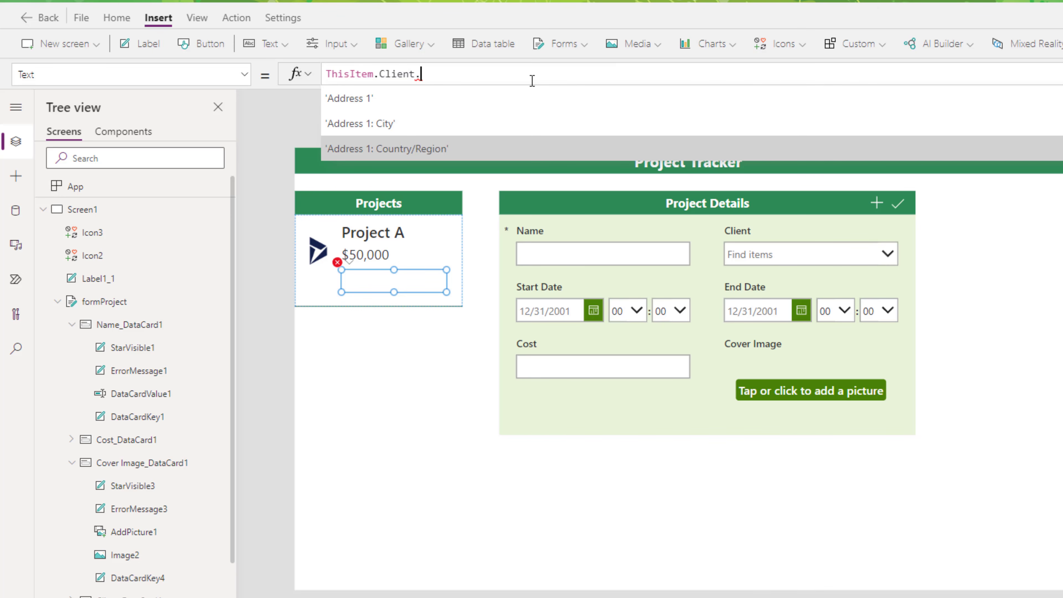
key("Up")
key("Up")
key("Down")
key("Down")
key("Down")
key("Down")
key("Down")
key("Down")
key("Down")
key("Down")
key("Down")
key("Down")
key("Down")
key("Down")
key("Down")
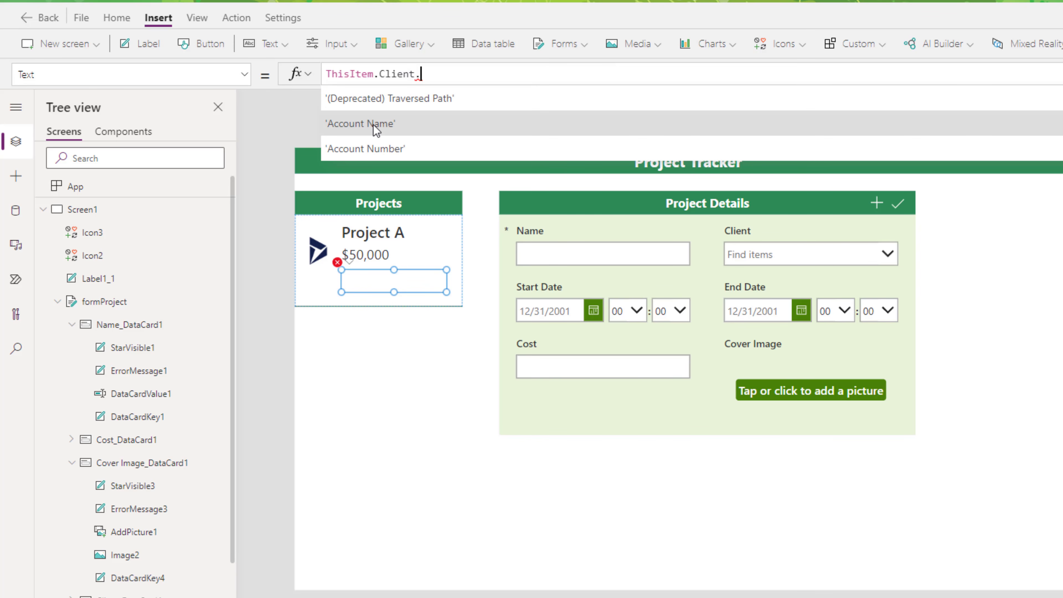
left_click(375, 129)
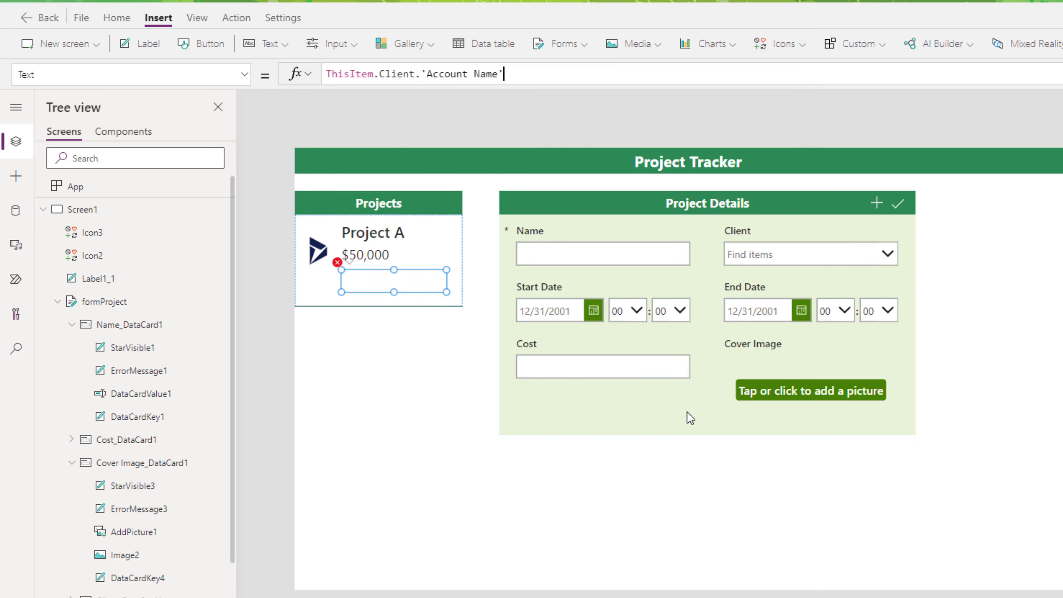
left_click(374, 289)
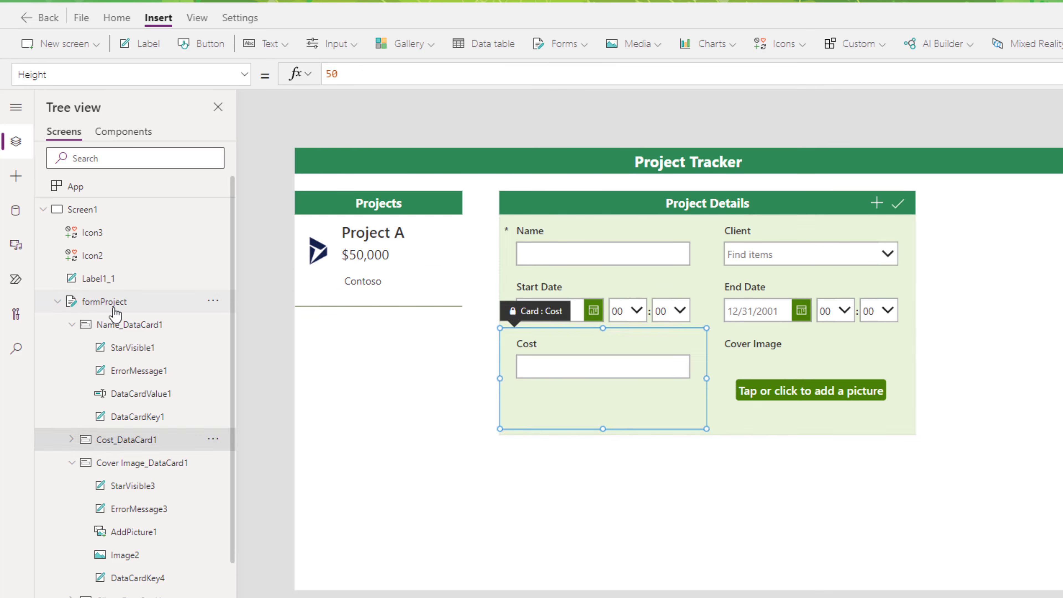
Set the formProject form's Item property to galProjects.Selected.
left_click(113, 304)
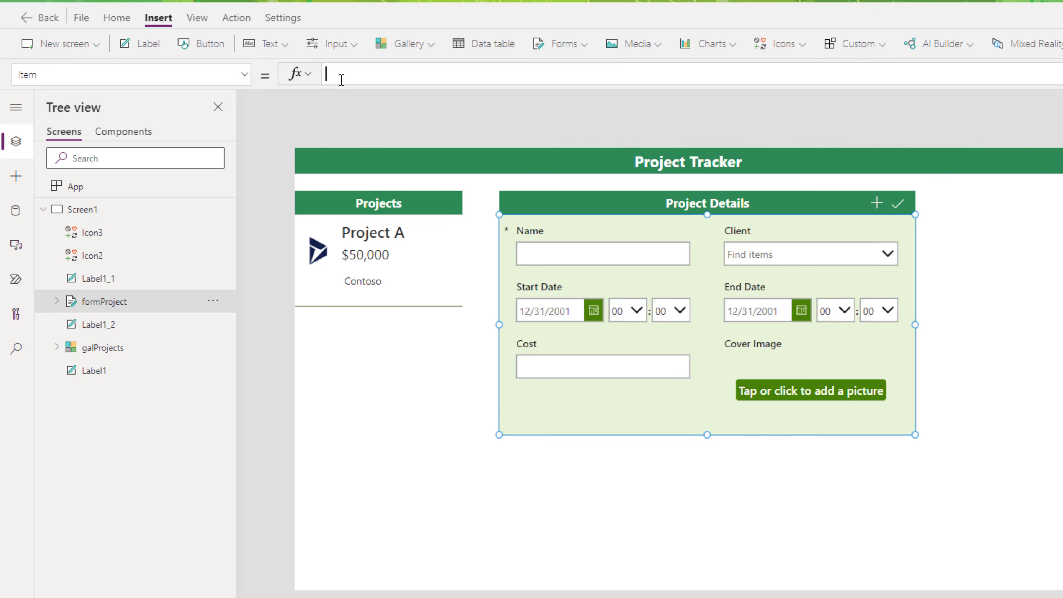
type("alProjects.se")
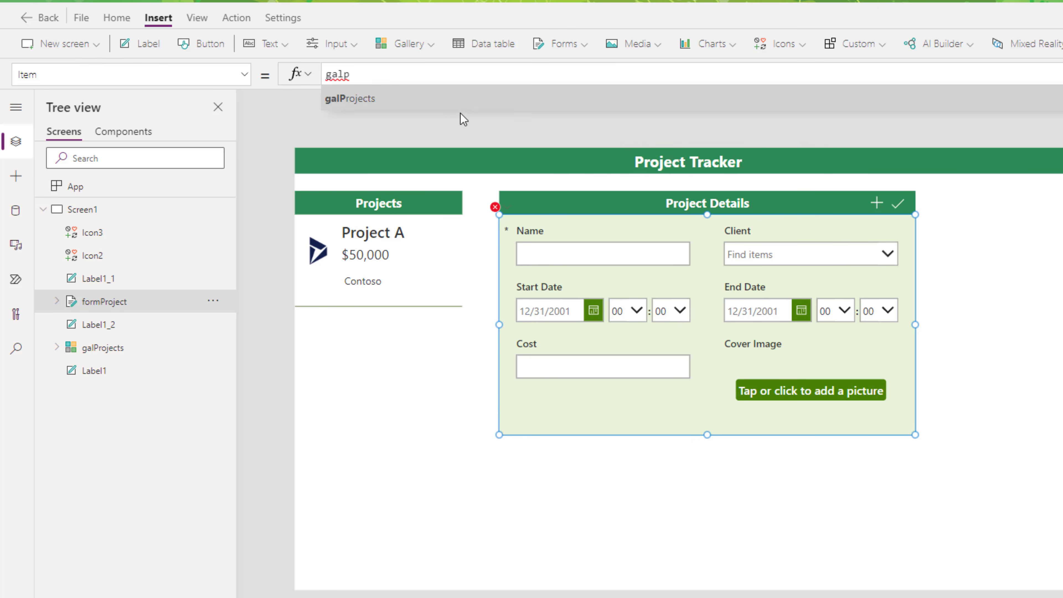
key("Tab")
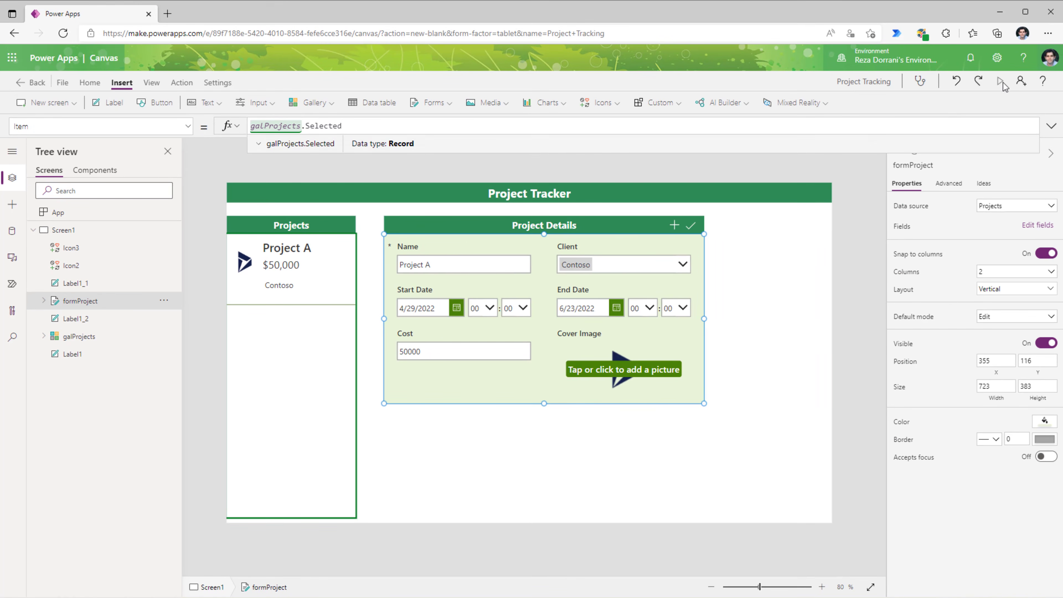
In preview, set Project A's cost to 55000 and save it, and start a new project record before leaving the preview.
left_click(1001, 81)
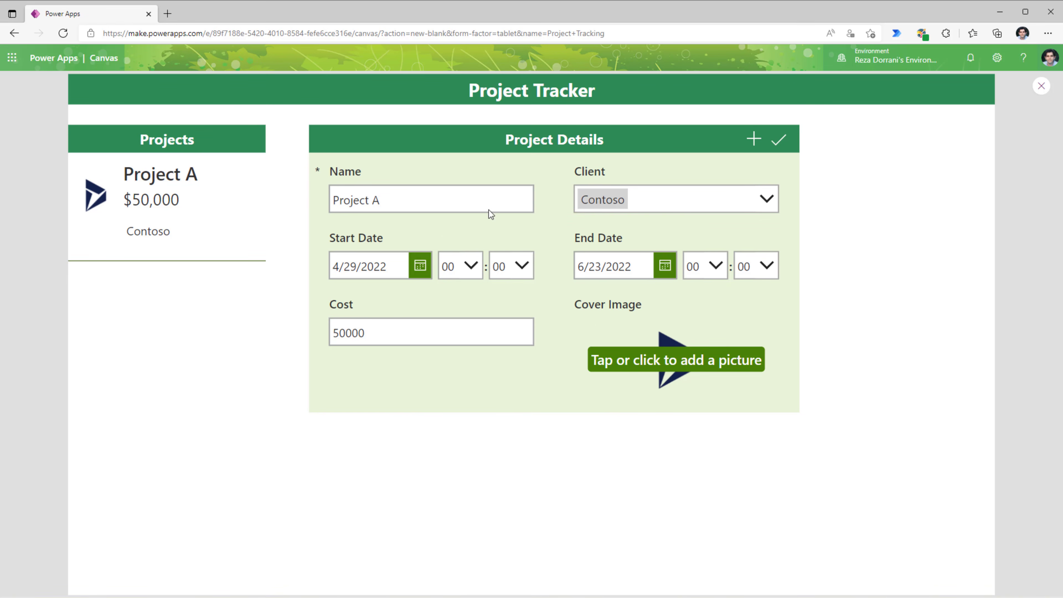
double_click(427, 332)
type("55000")
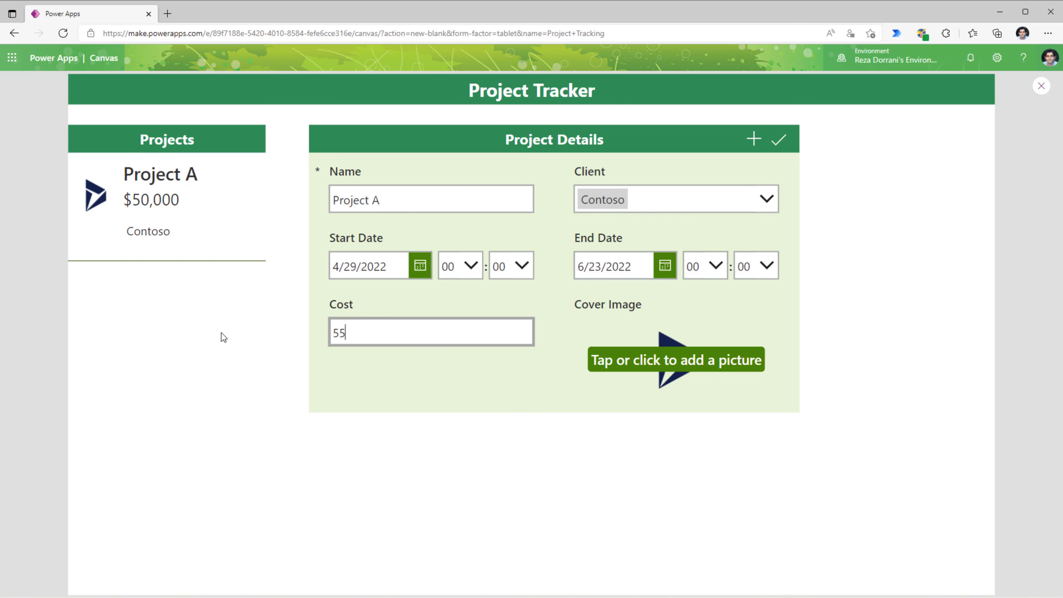
left_click(786, 147)
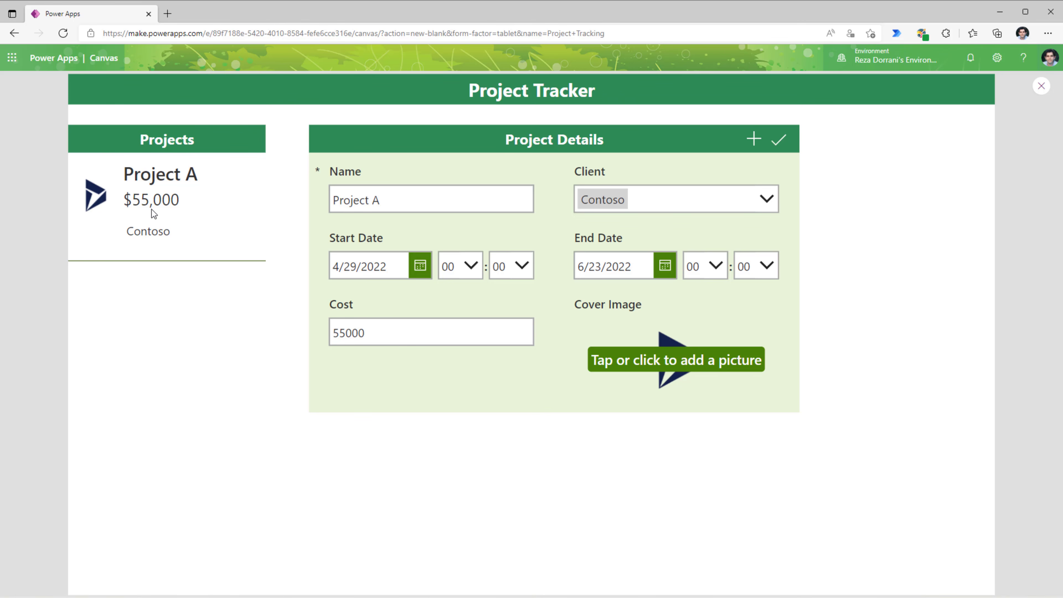
left_click(754, 141)
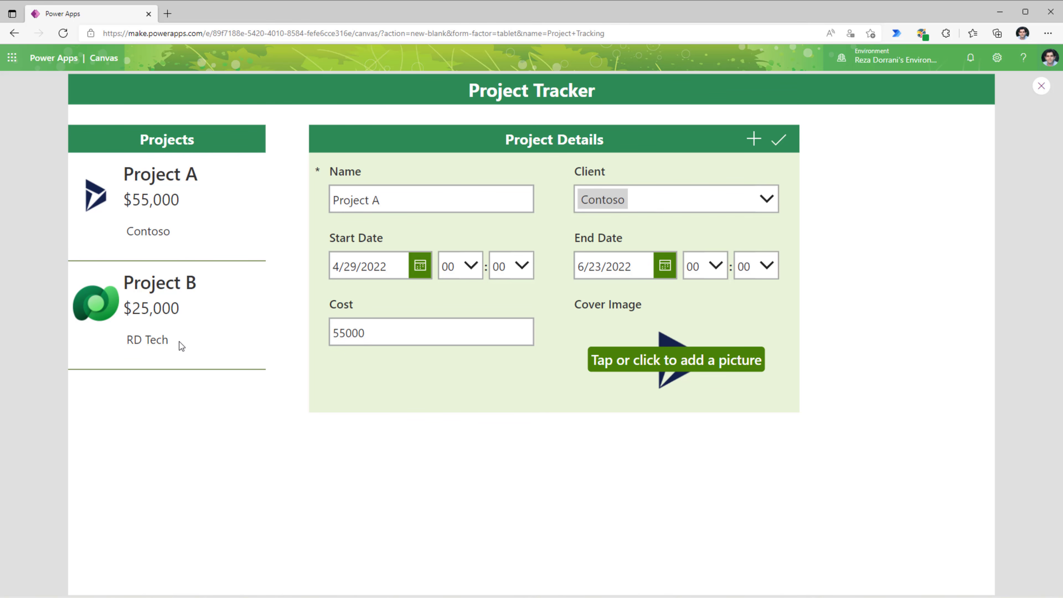
key("Escape")
Set the Projects gallery's TemplateFill to If(ThisItem.IsSelected,RGBA(232, 244, 217, 1), RGBA(0, 0, 0, 0)).
left_click(287, 415)
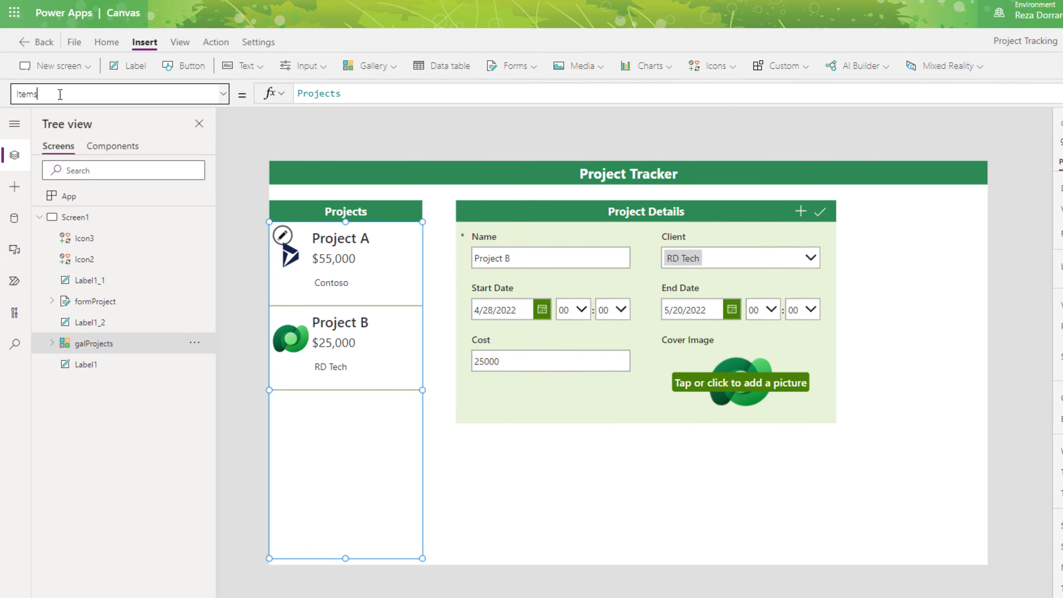
left_click(42, 126)
type("Tem")
key("Return")
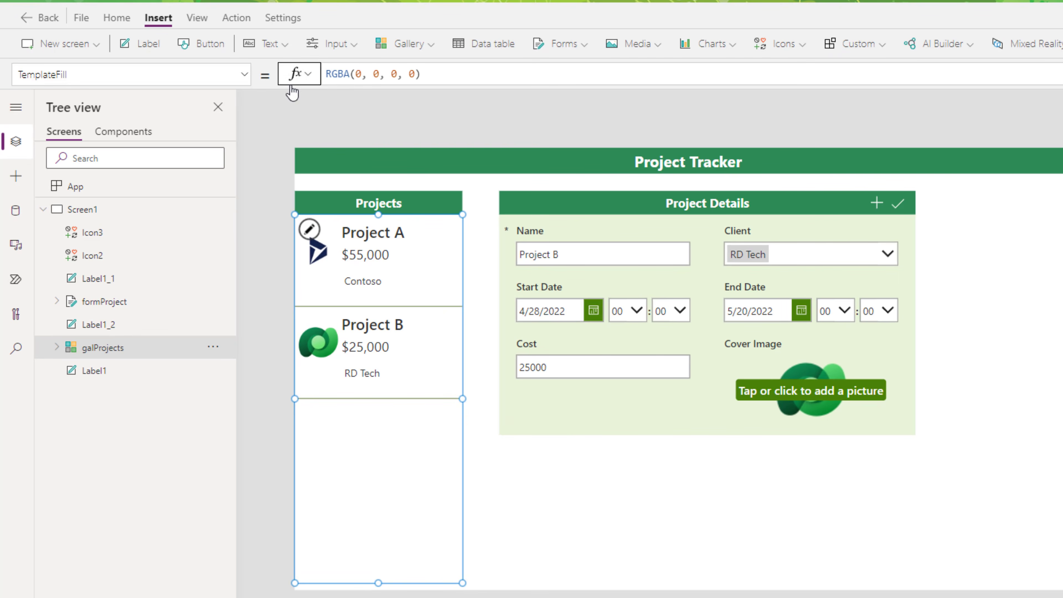
left_click(326, 74)
type("If(Thi")
type("sItem.Is")
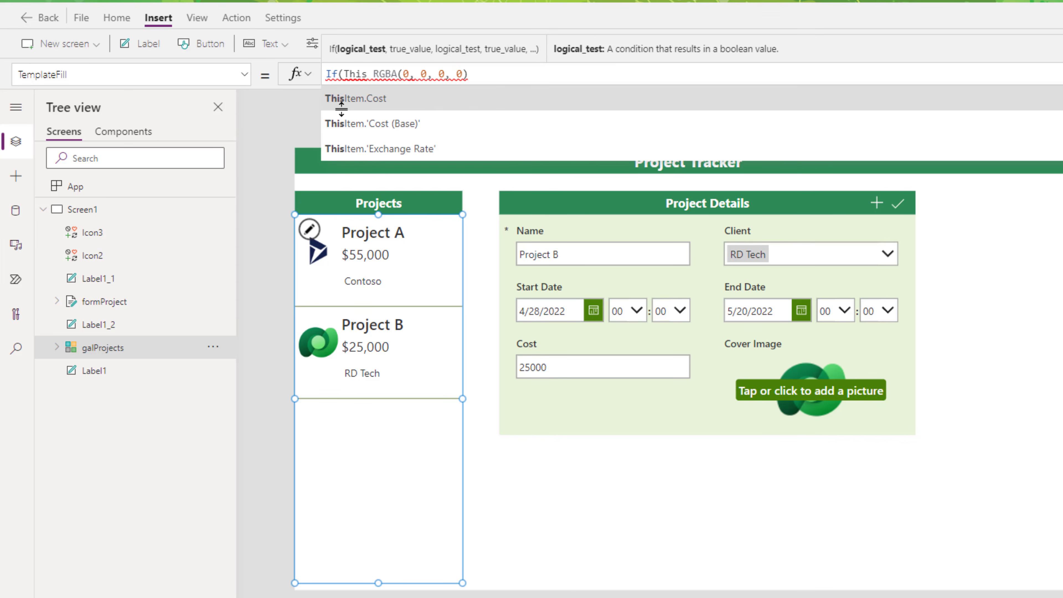
type("Selected,")
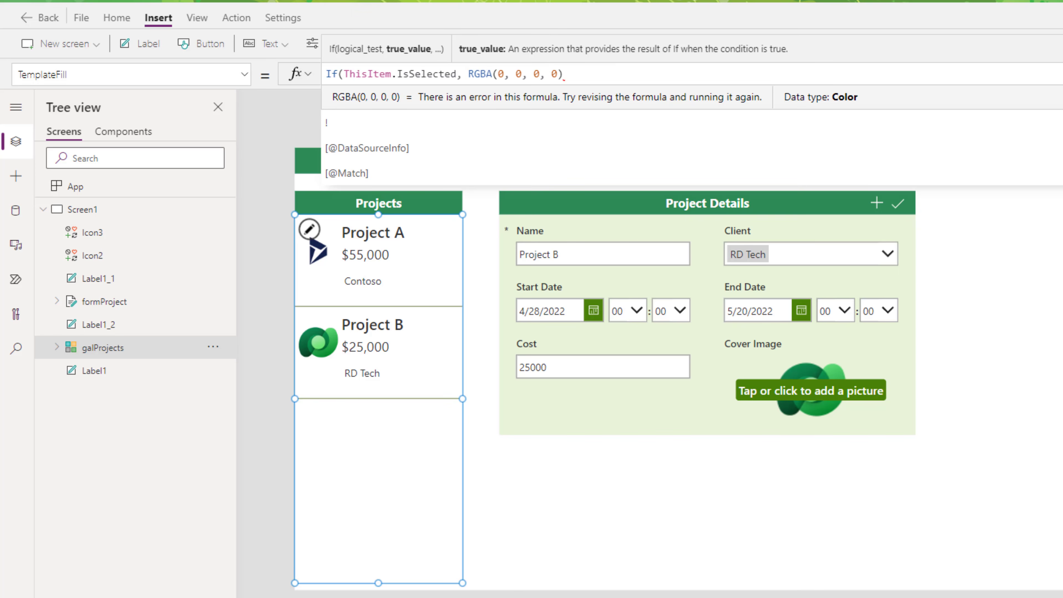
type("RGBA(232, 244, 217, 1),")
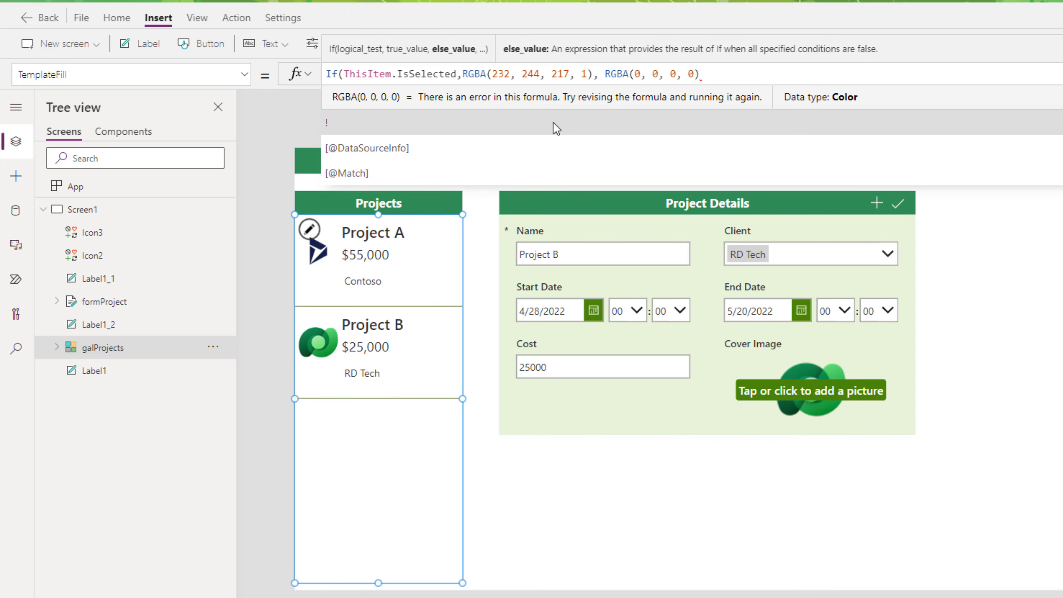
left_click(705, 77)
left_click_drag(605, 74, 737, 70)
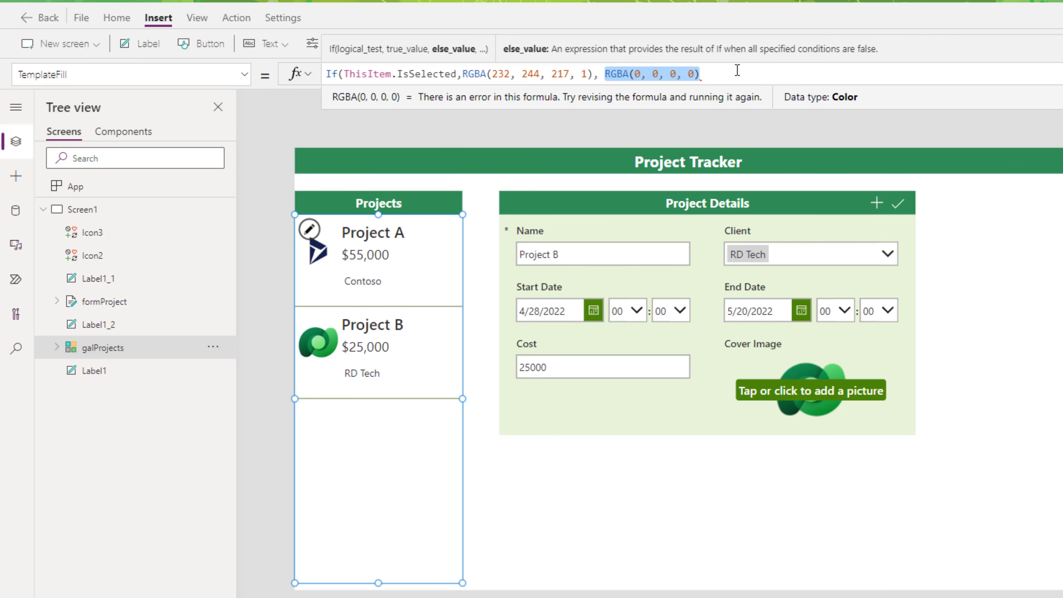
left_click(721, 78)
type(")")
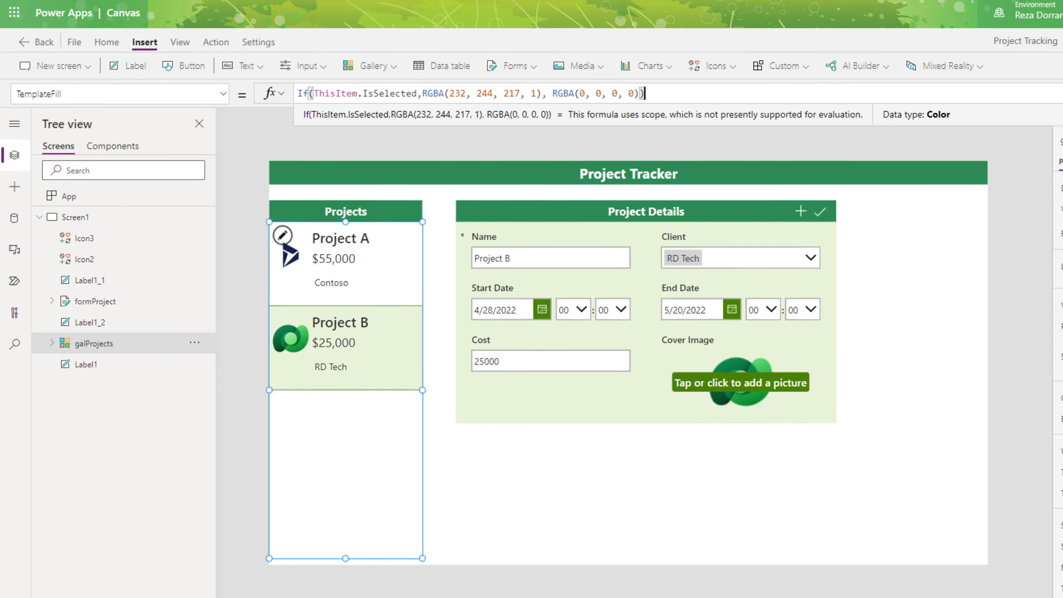
Switch between Project A and Project B in the previewed gallery to check the row highlighting and the form details.
left_click(210, 202)
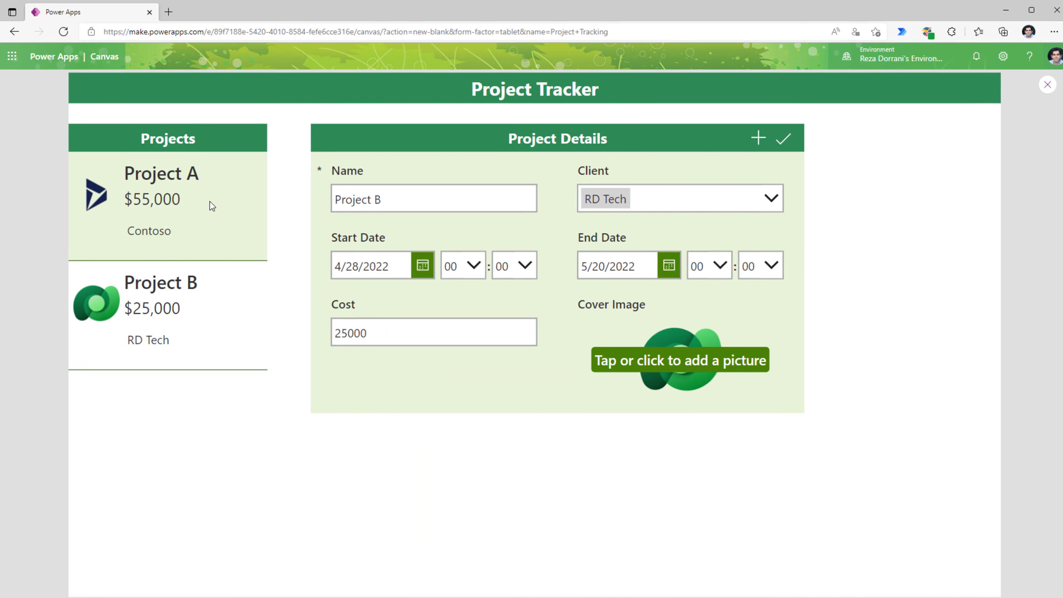
left_click(225, 309)
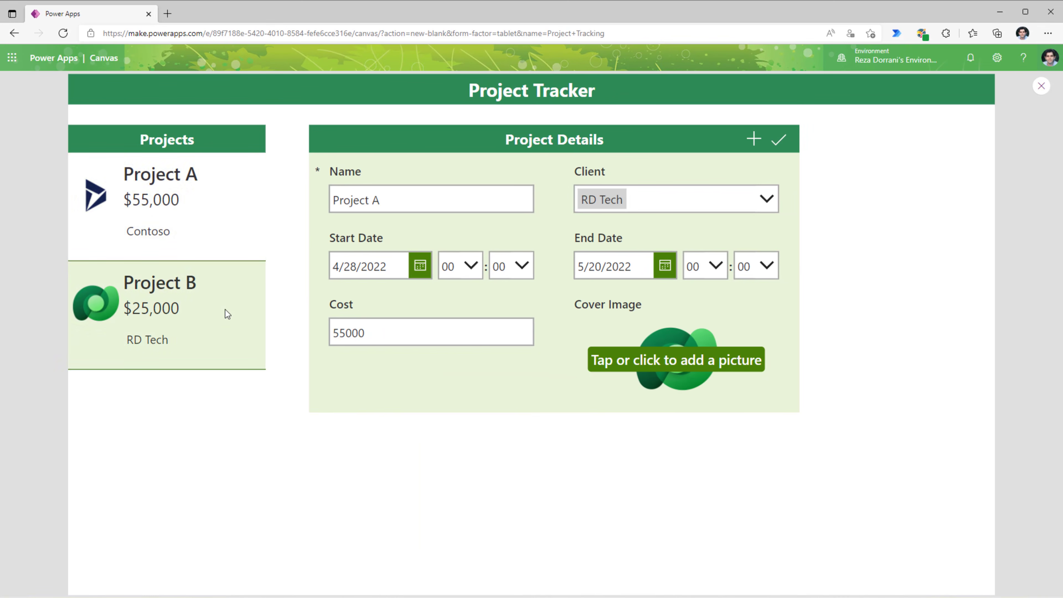
left_click(203, 231)
left_click(111, 343)
left_click(139, 227)
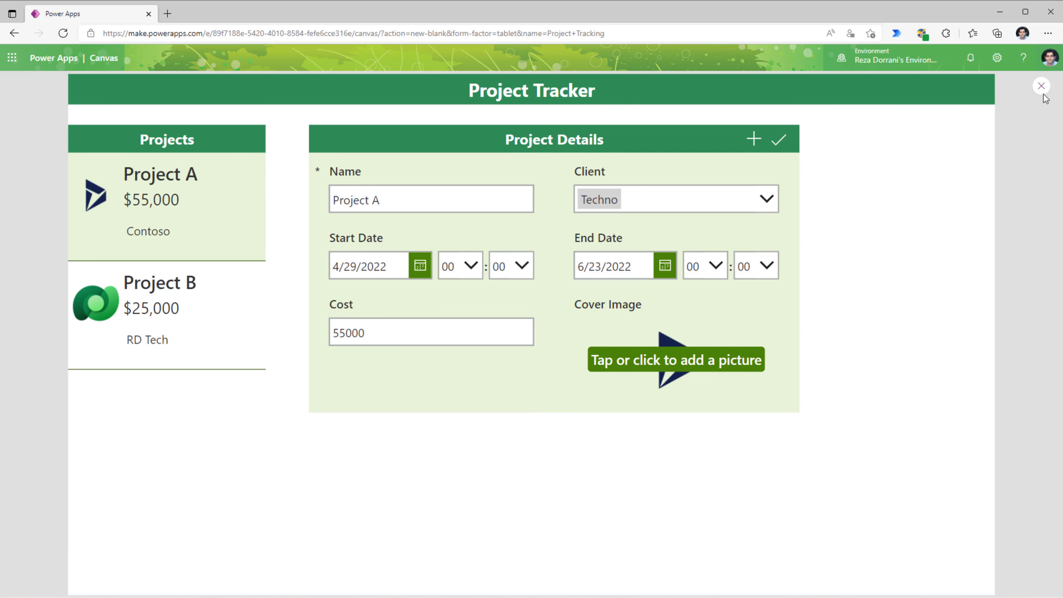
left_click(1041, 86)
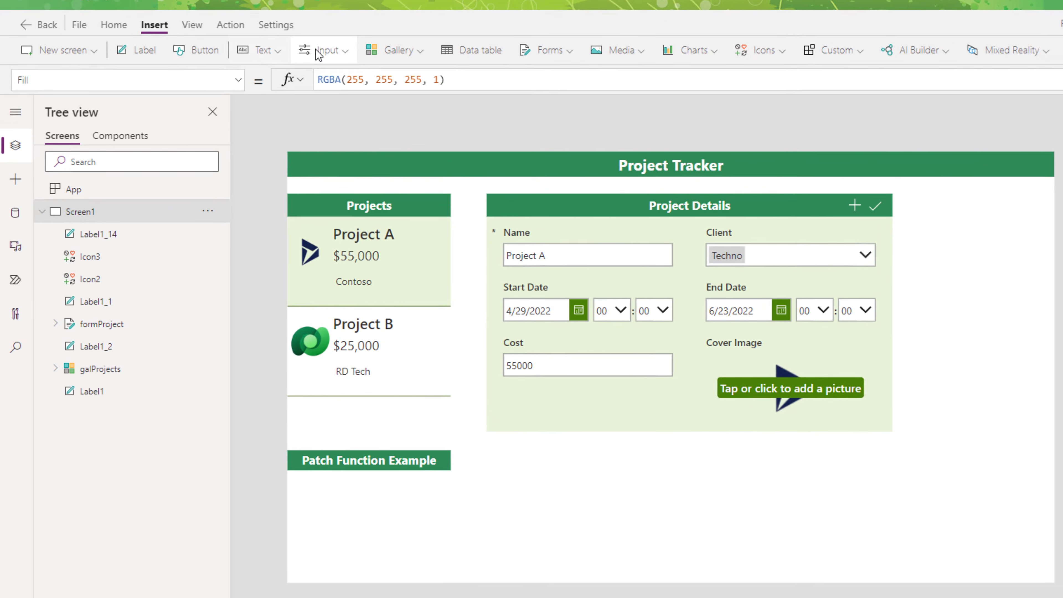
Insert a drop-down control and place it beneath the Patch Function Example heading.
left_click(256, 103)
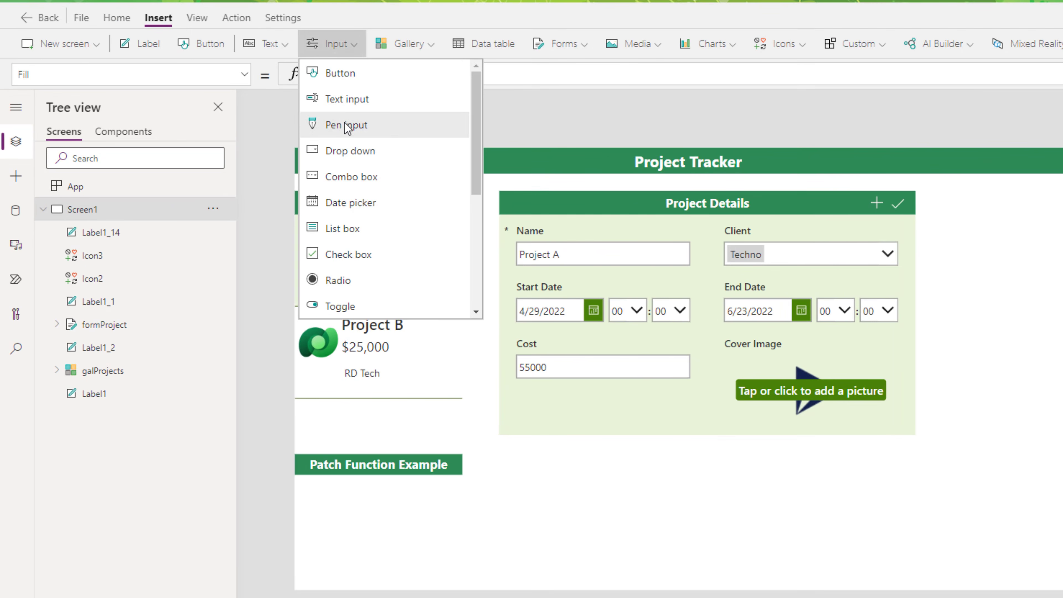
left_click(359, 145)
left_click_drag(360, 180, 340, 517)
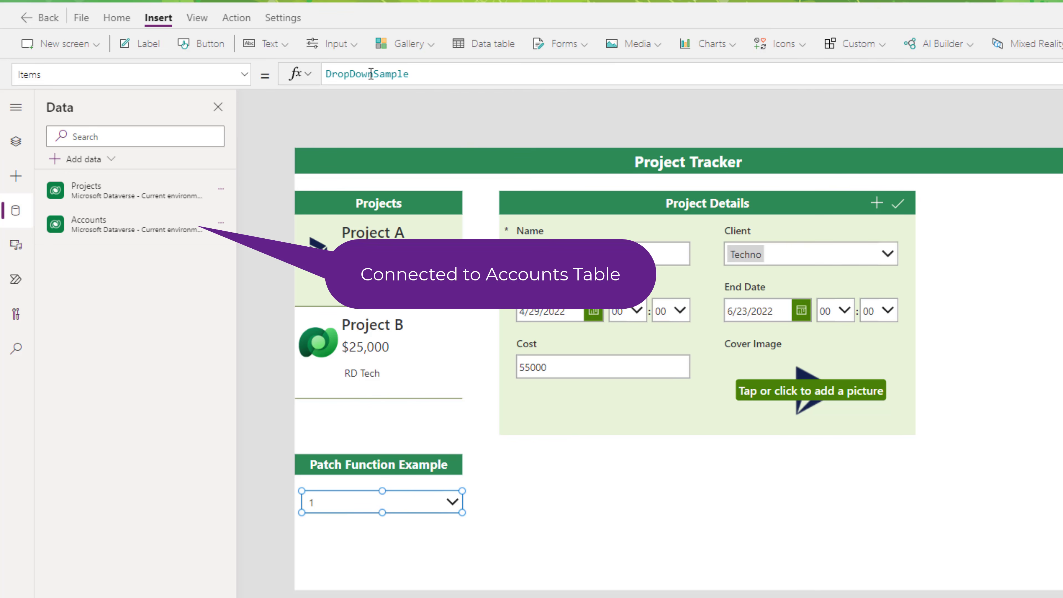
Bind the new drop-down's Items to Accounts and use Account Name as its displayed value.
double_click(370, 74)
type("acco")
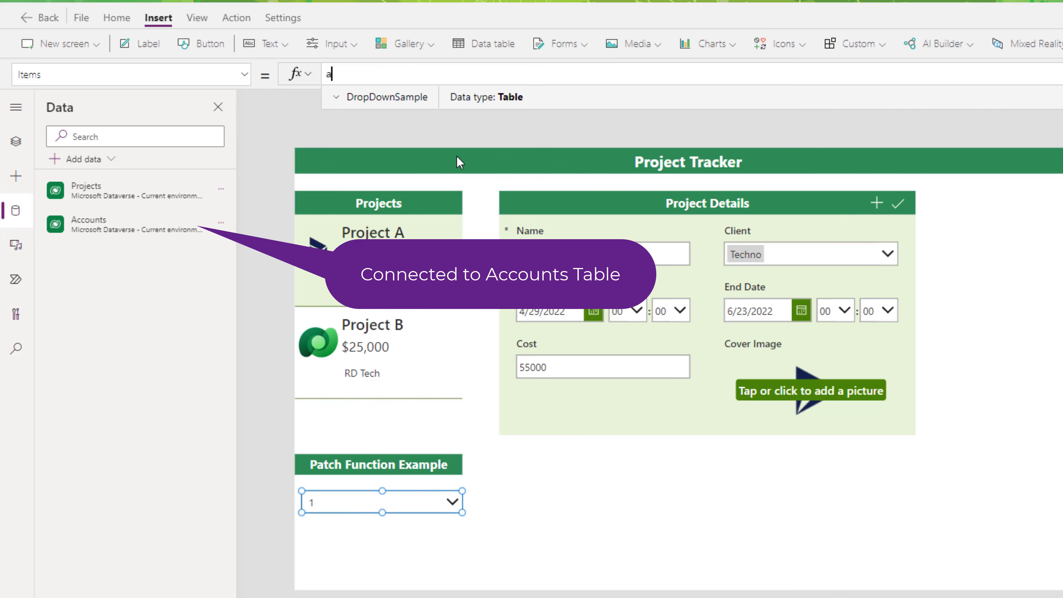
left_click(377, 126)
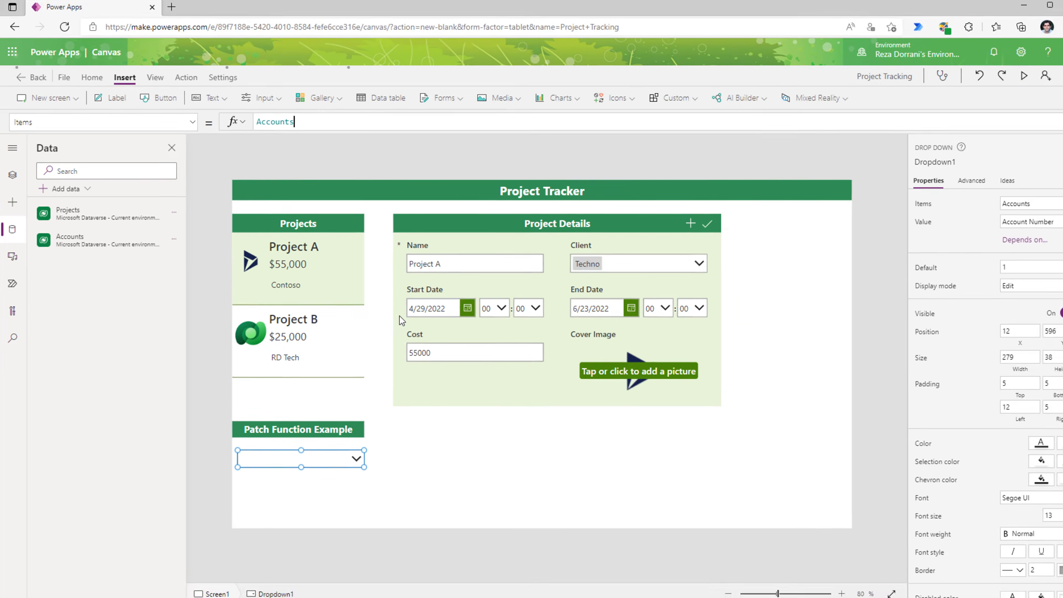
left_click(1022, 223)
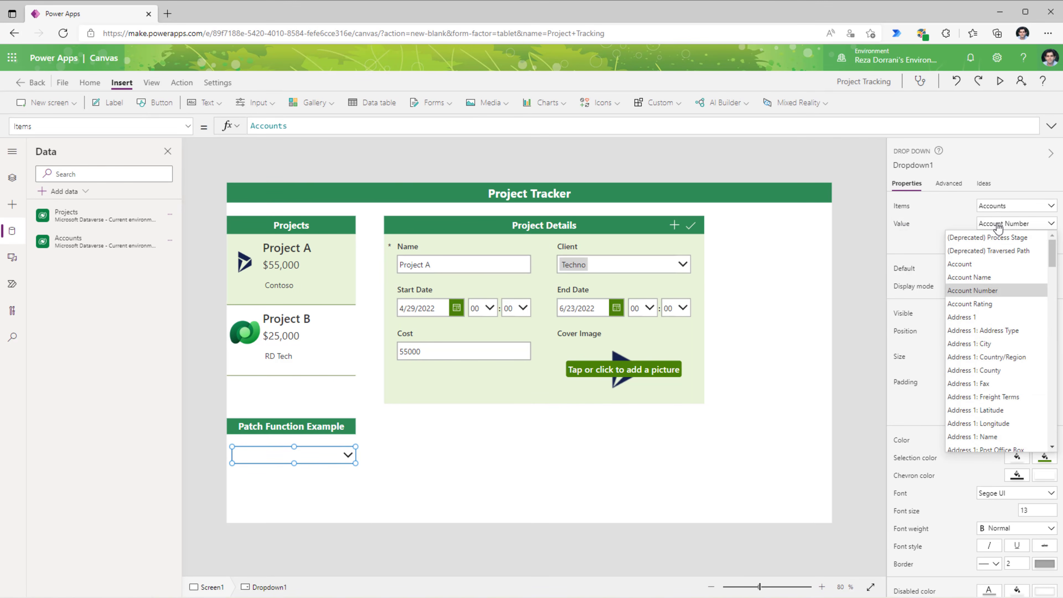
left_click(975, 277)
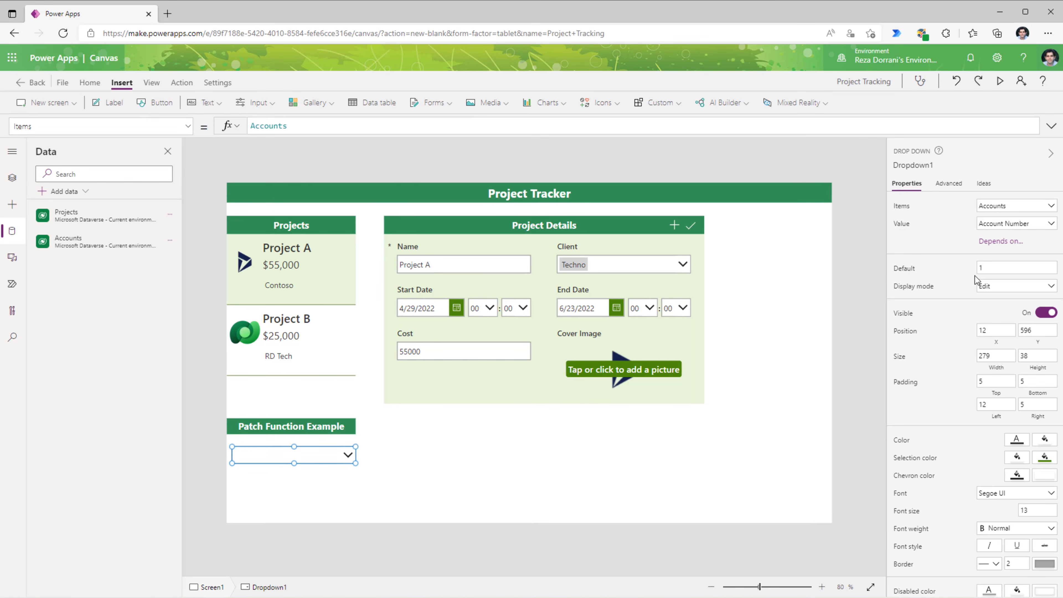
Preview the app, choose RD Tech in the accounts drop-down and review its list of accounts.
left_click(1000, 81)
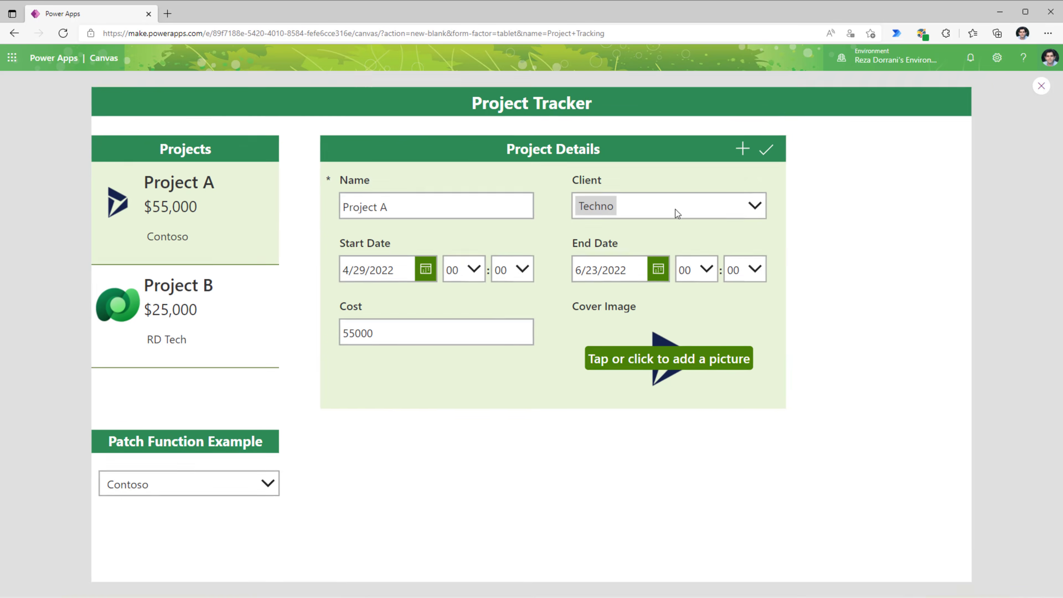
left_click(259, 495)
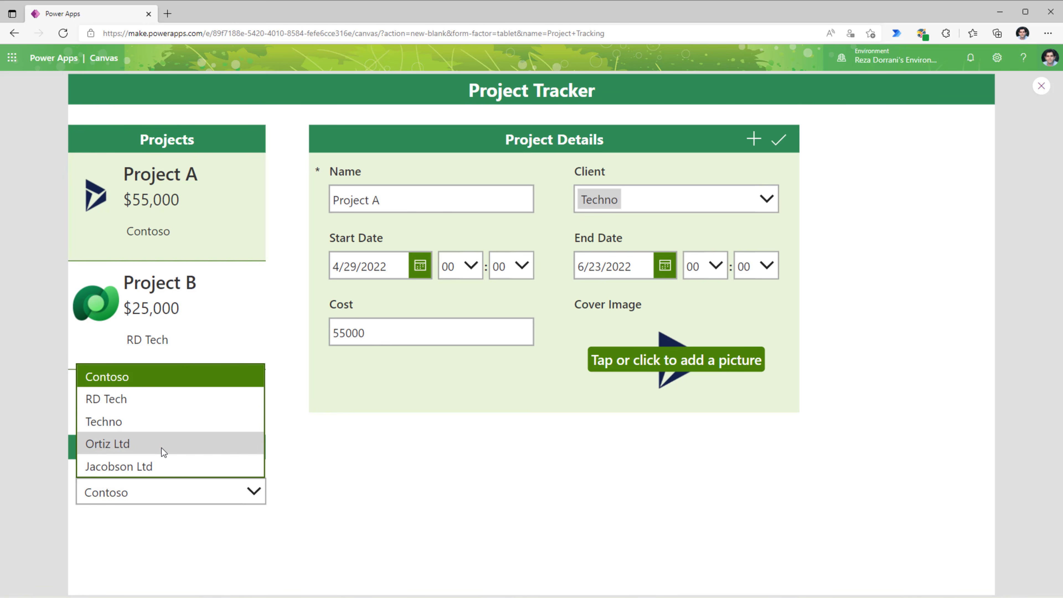
left_click(146, 399)
left_click(178, 491)
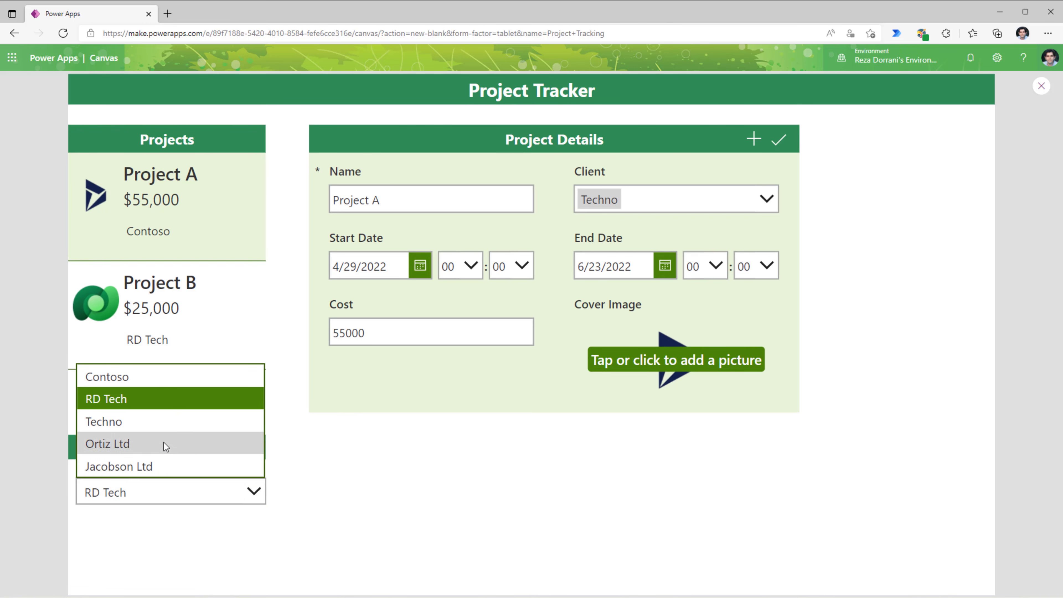
left_click(279, 464)
left_click(1041, 88)
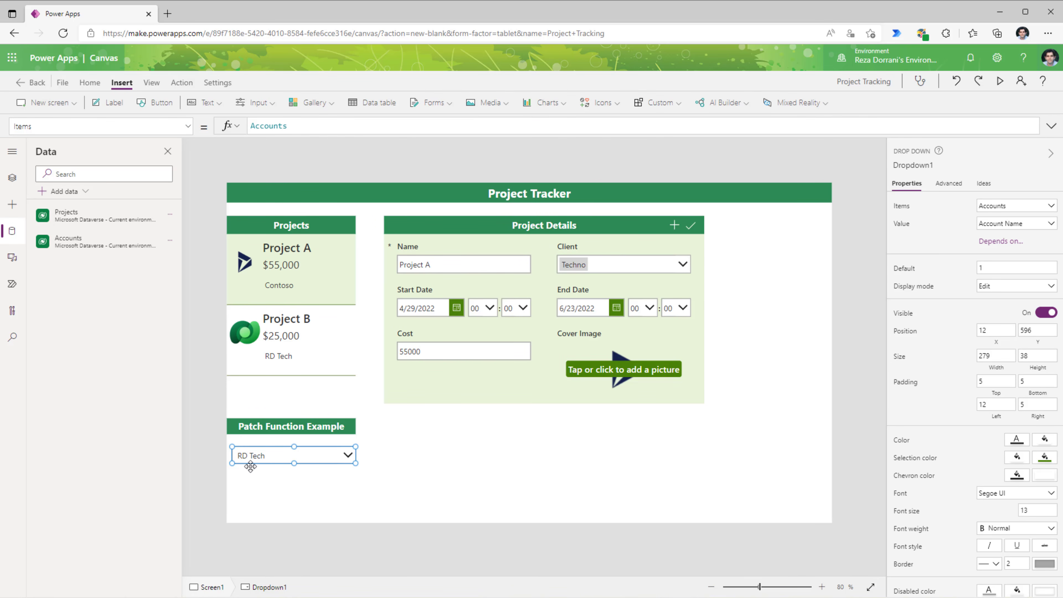
Set the accounts drop-down's Default property to galProjects.Selected.Client.'Account Name'.
left_click(77, 125)
type("Default")
key("Tab")
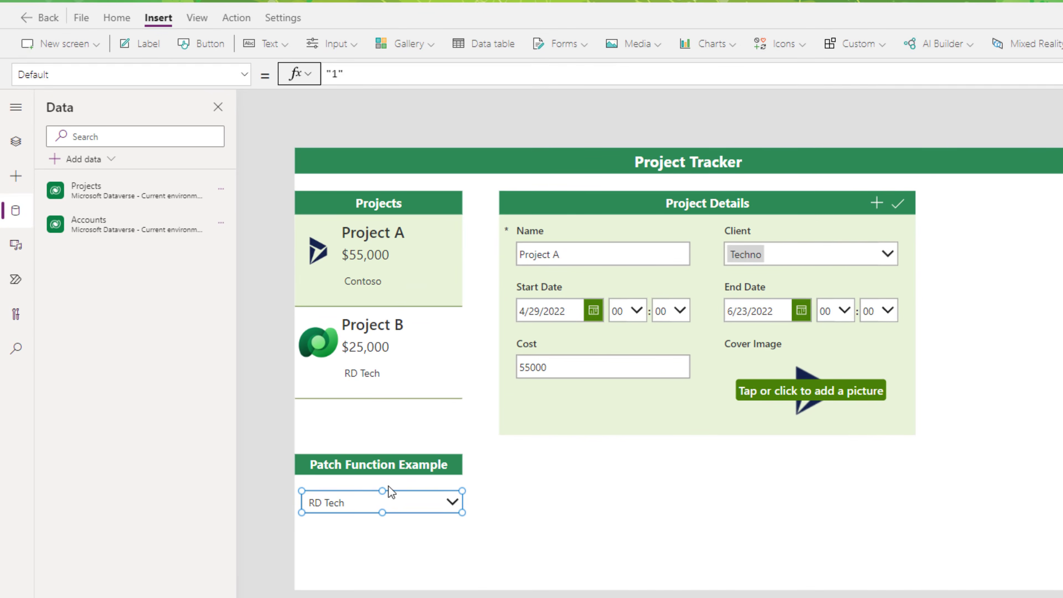
left_click(346, 80)
key("BackSpace")
key("BackSpace")
key("BackSpace")
type("galpro")
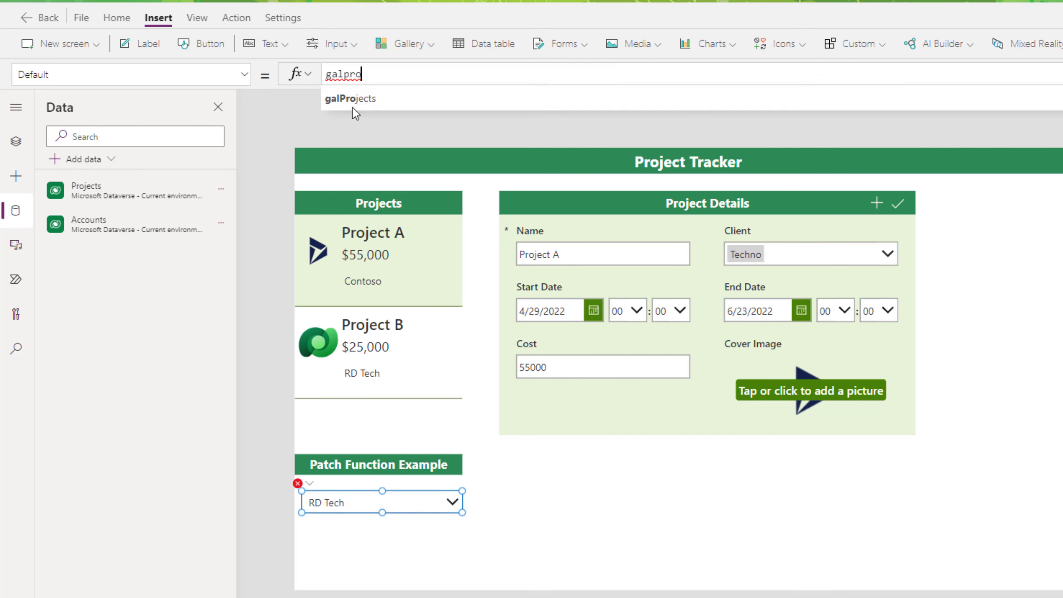
left_click(379, 103)
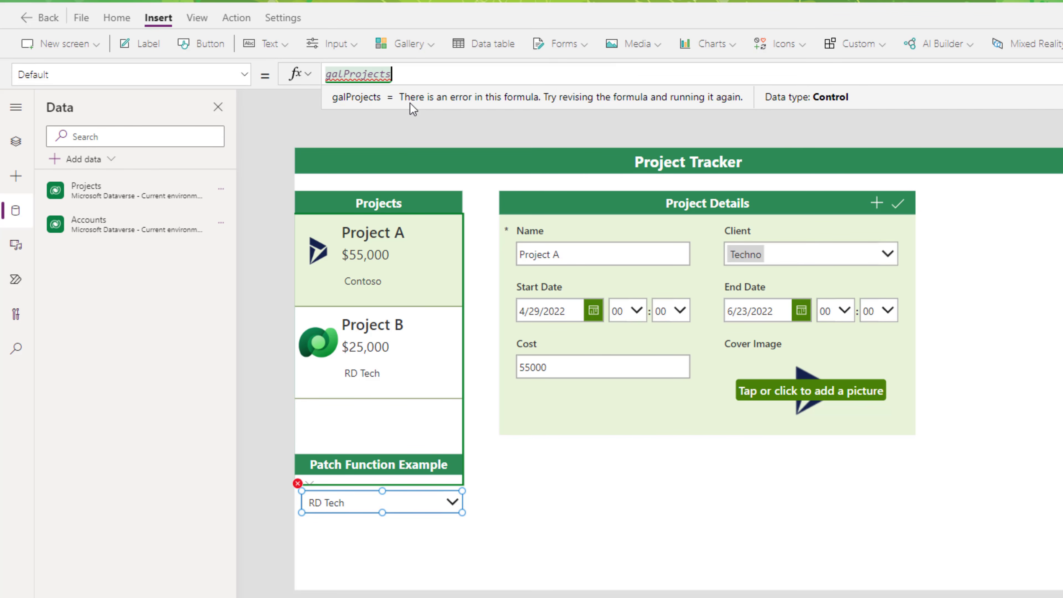
type(".Selected")
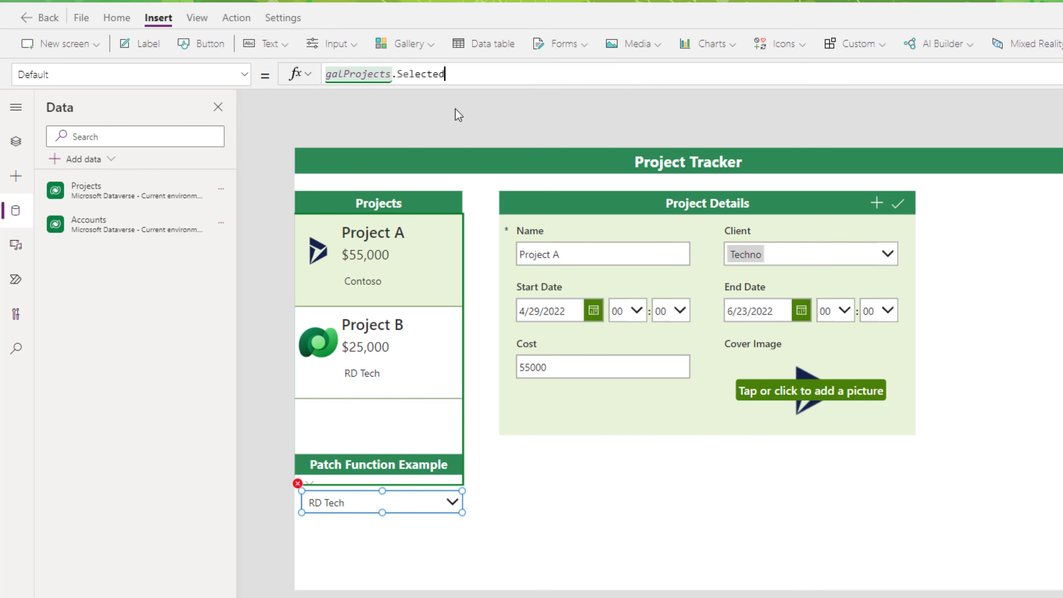
type(".cl")
left_click(437, 95)
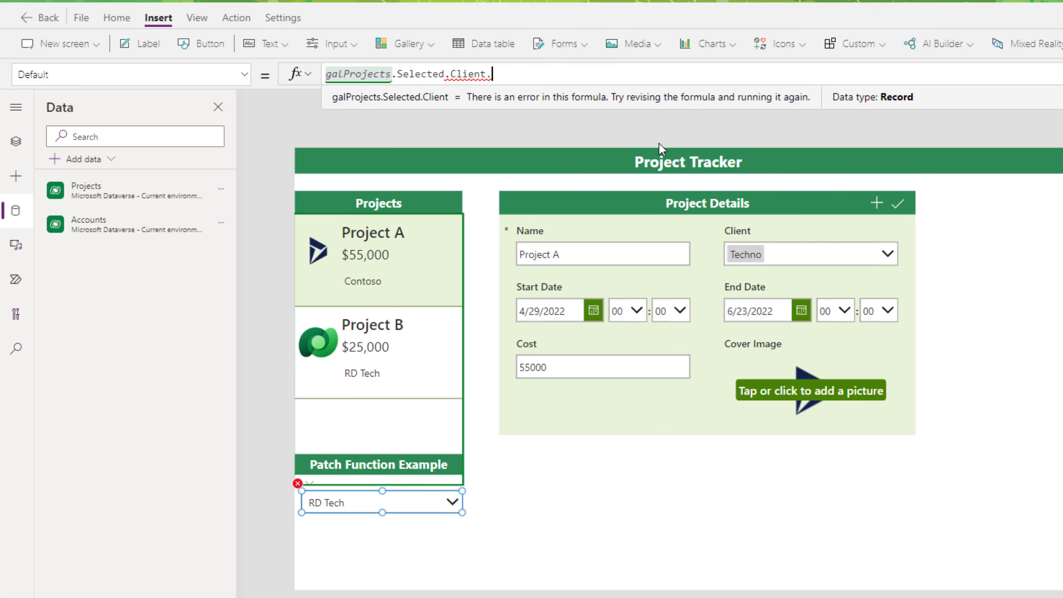
type("acc")
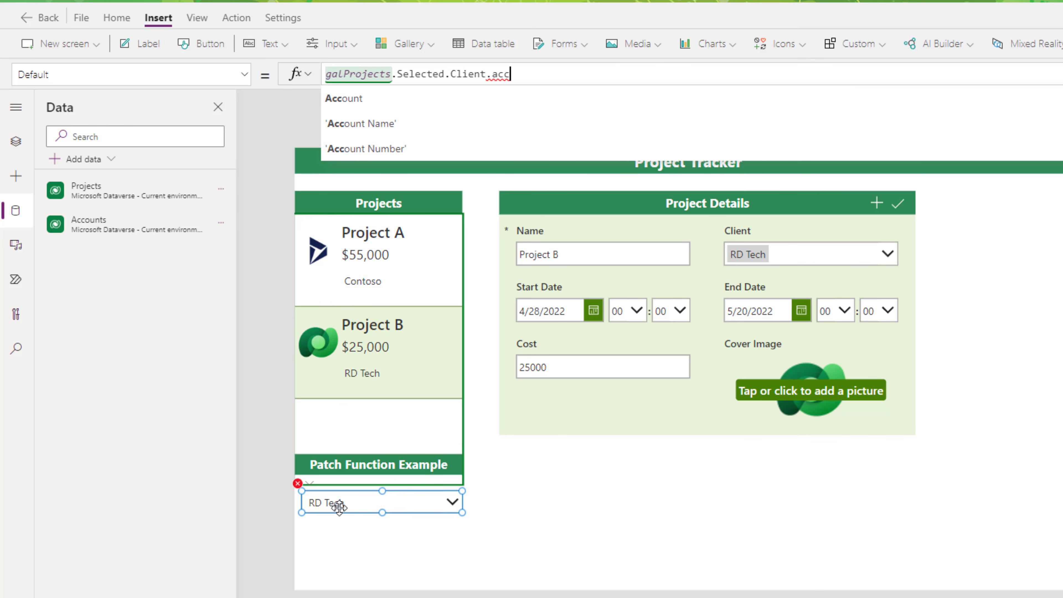
left_click(374, 124)
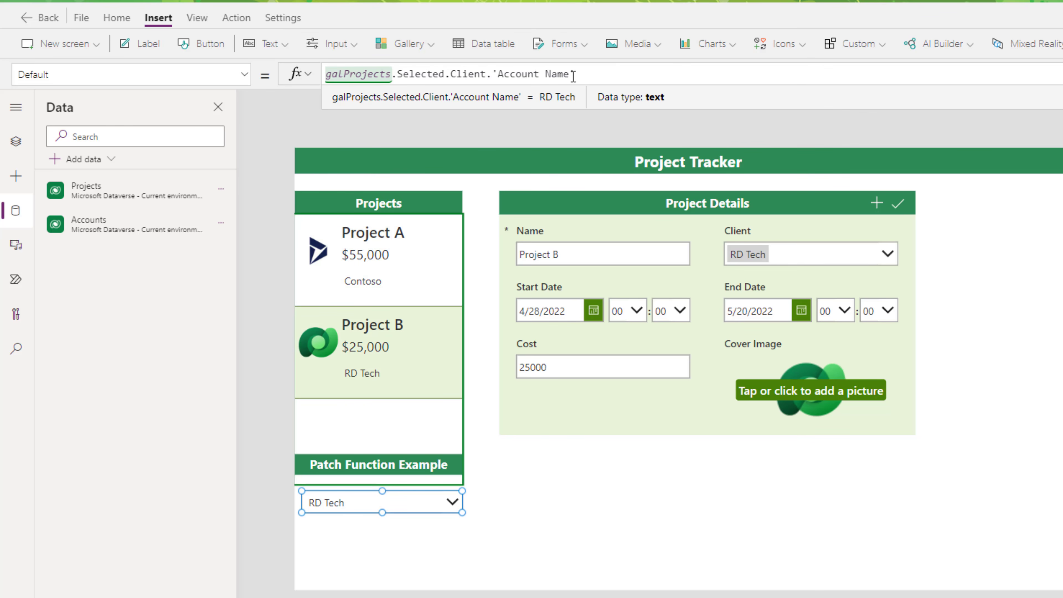
Preview the app and check the accounts drop-down's selection and list of choices against the selected project.
left_click(1021, 79)
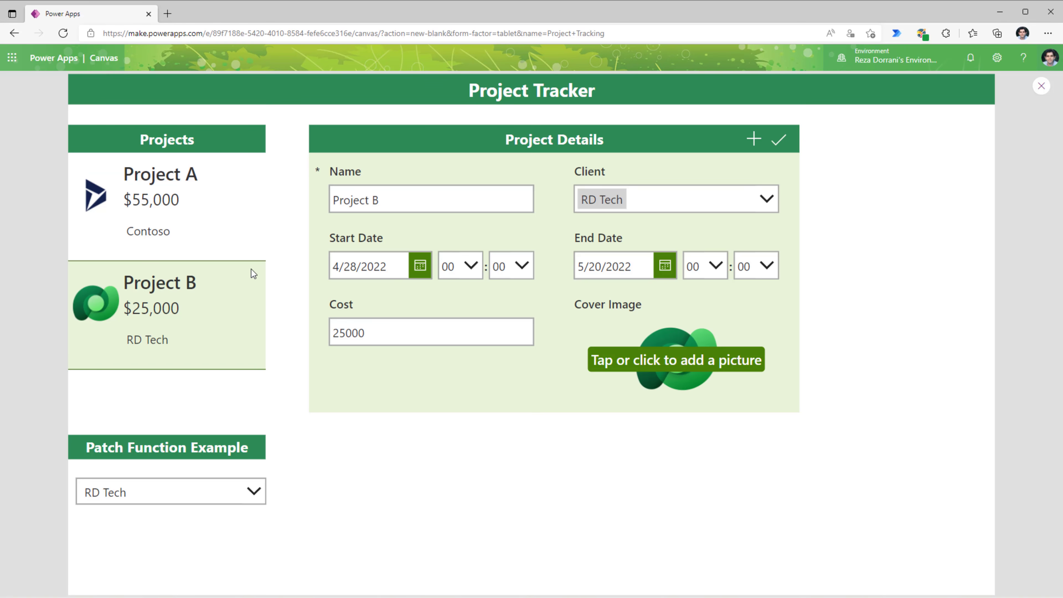
left_click(152, 205)
left_click(89, 490)
left_click(205, 490)
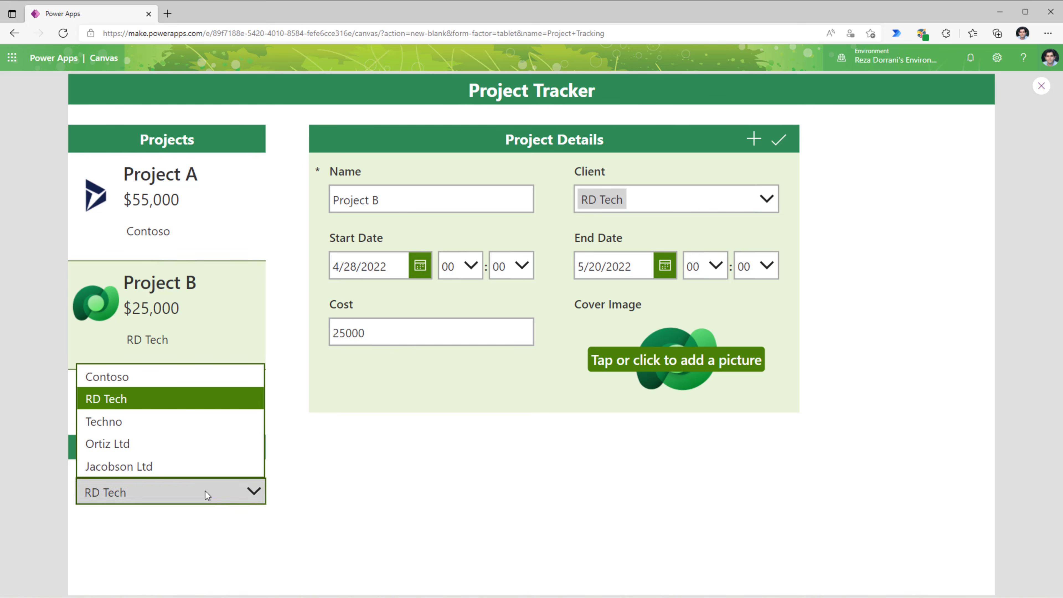
left_click(281, 460)
key("Escape")
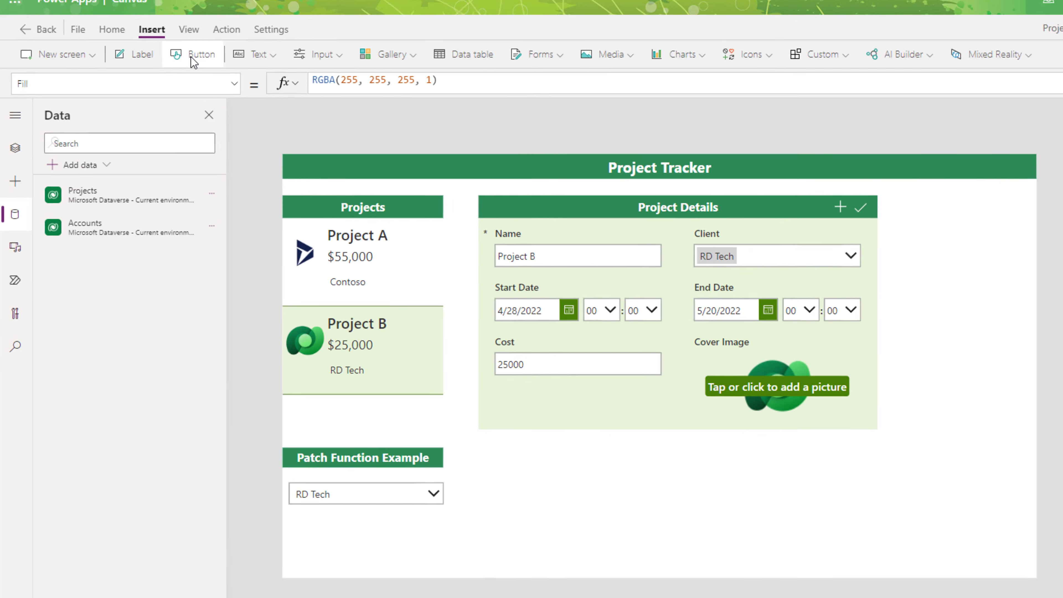
Add an Update Client button beneath the accounts drop-down and start its OnSelect formula with Patch(Projects,.
left_click(155, 103)
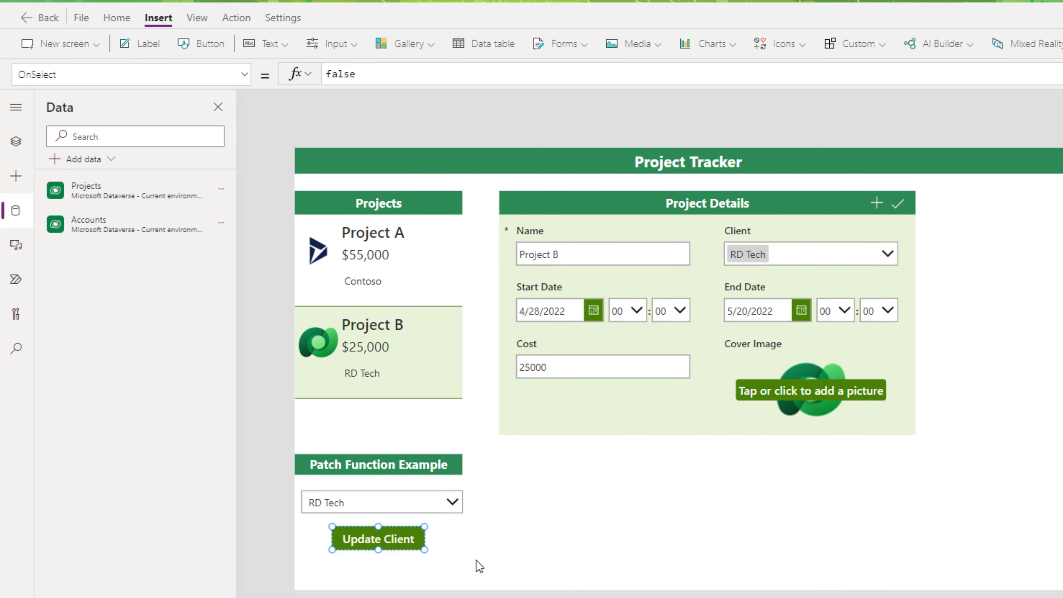
left_click(384, 545)
double_click(365, 74)
type("Pat")
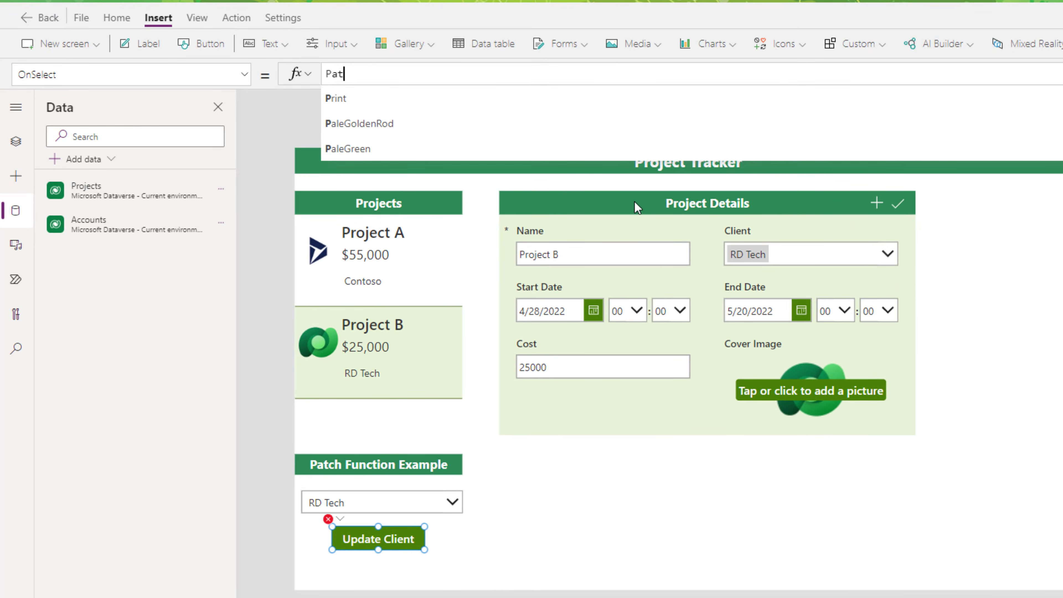
type("ch(")
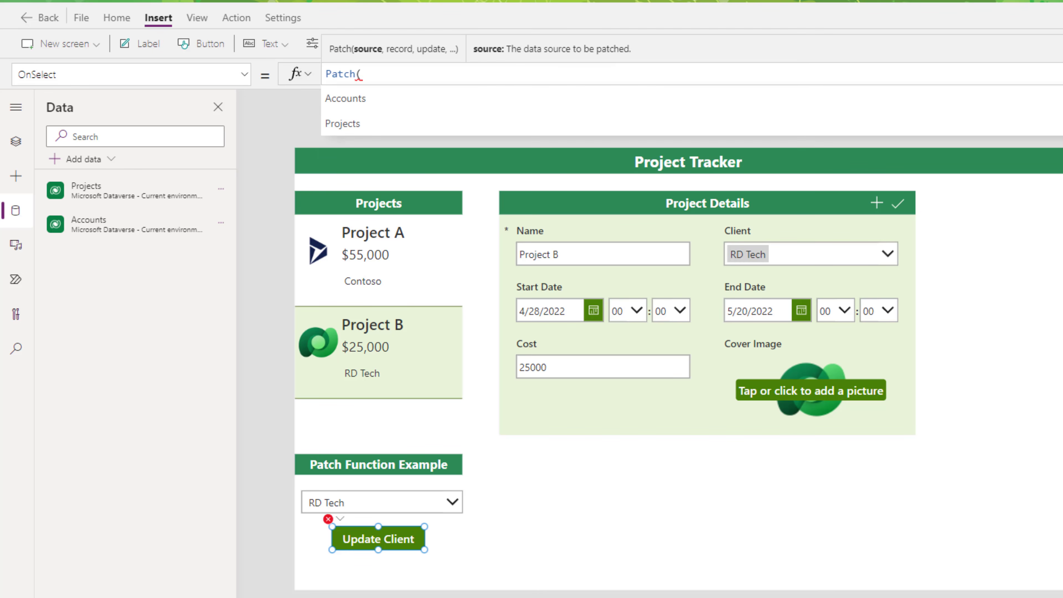
left_click(382, 126)
type(",")
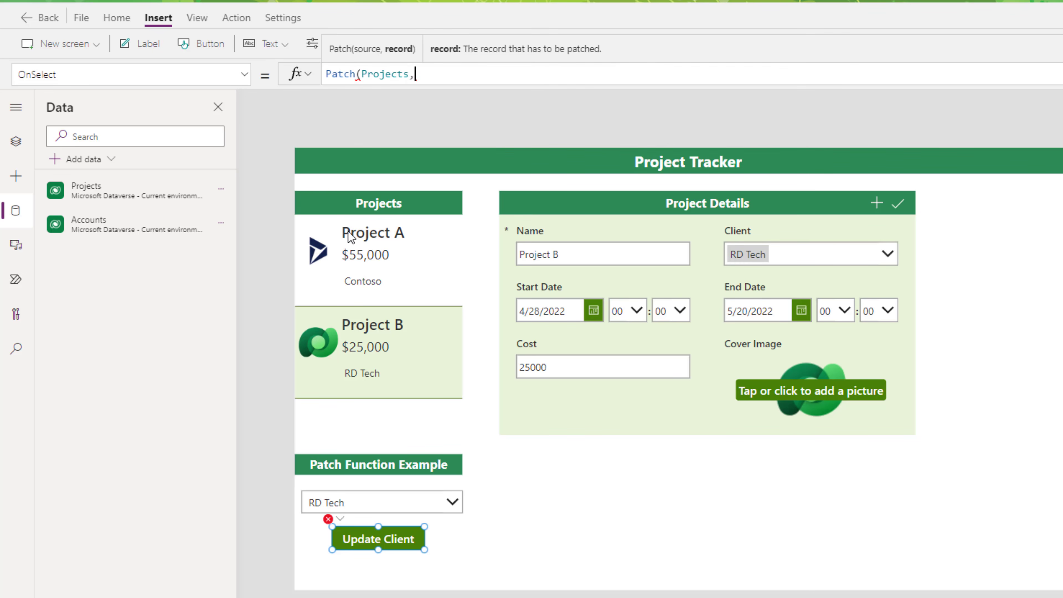
Complete the button's Patch formula with galProjects.Selected,{Client:drpClients.Selected}); so it updates the selected project's client.
type("galpro")
key("Tab")
type(".sel")
key("Tab")
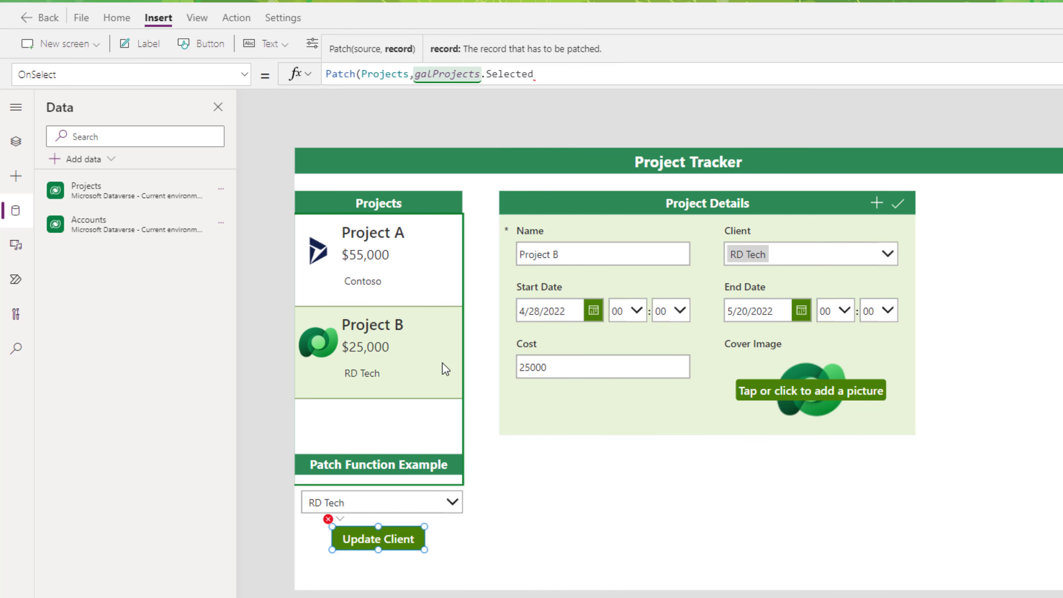
type(",{")
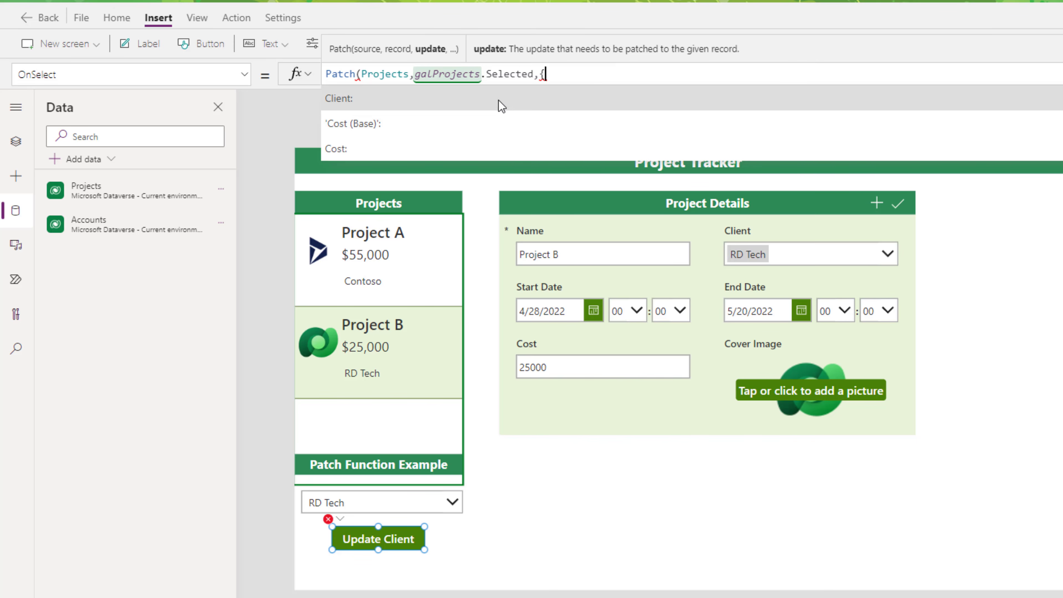
key("Tab")
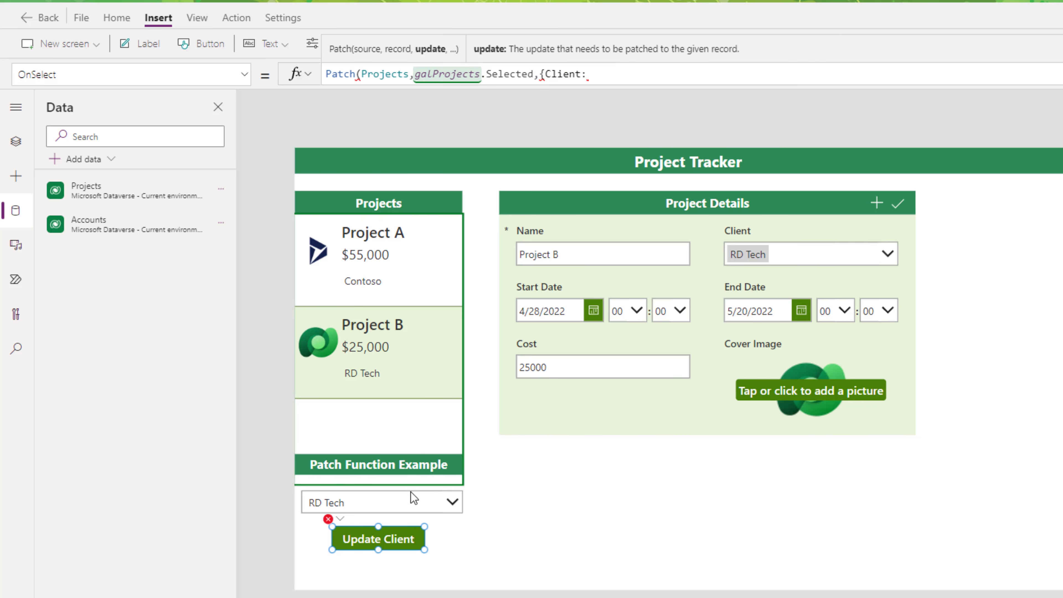
type("drp")
key("Tab")
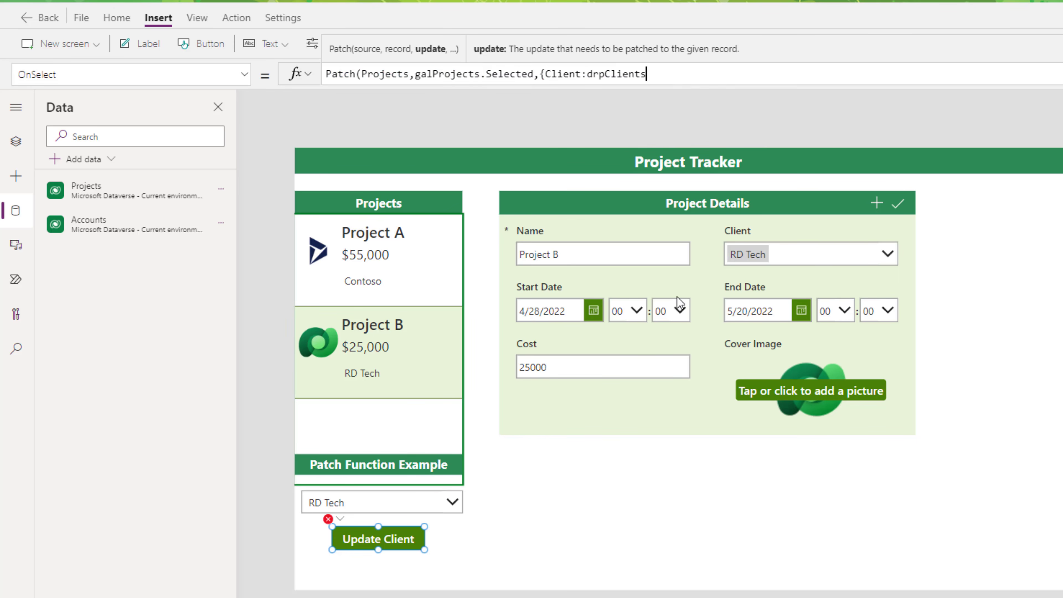
type(".se")
key("Down")
key("Tab")
type("});")
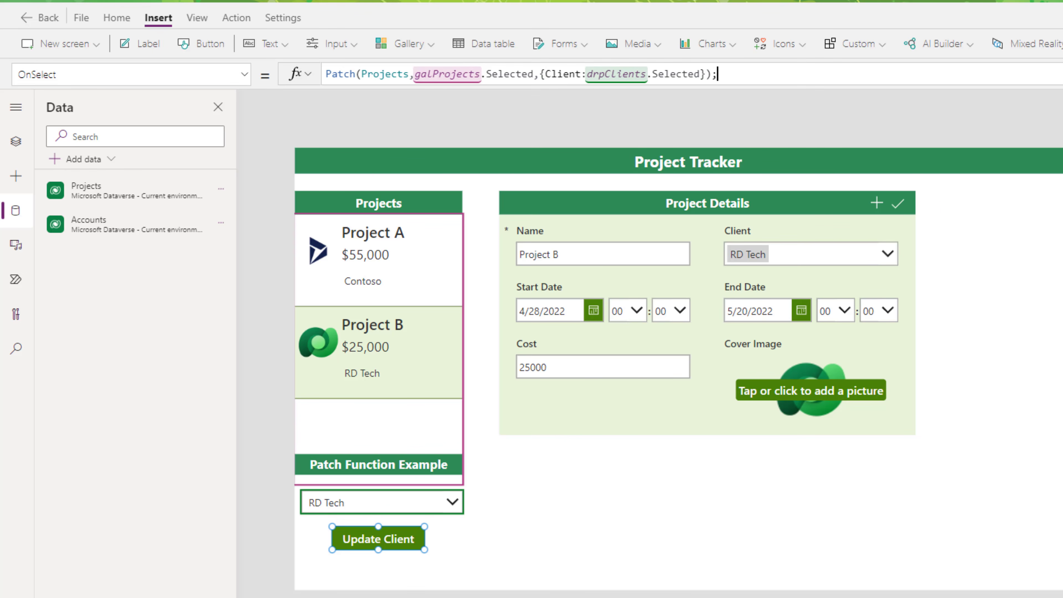
Preview the app, choose Jacobson Ltd in the accounts drop-down and update Project B's client with it.
key("F5")
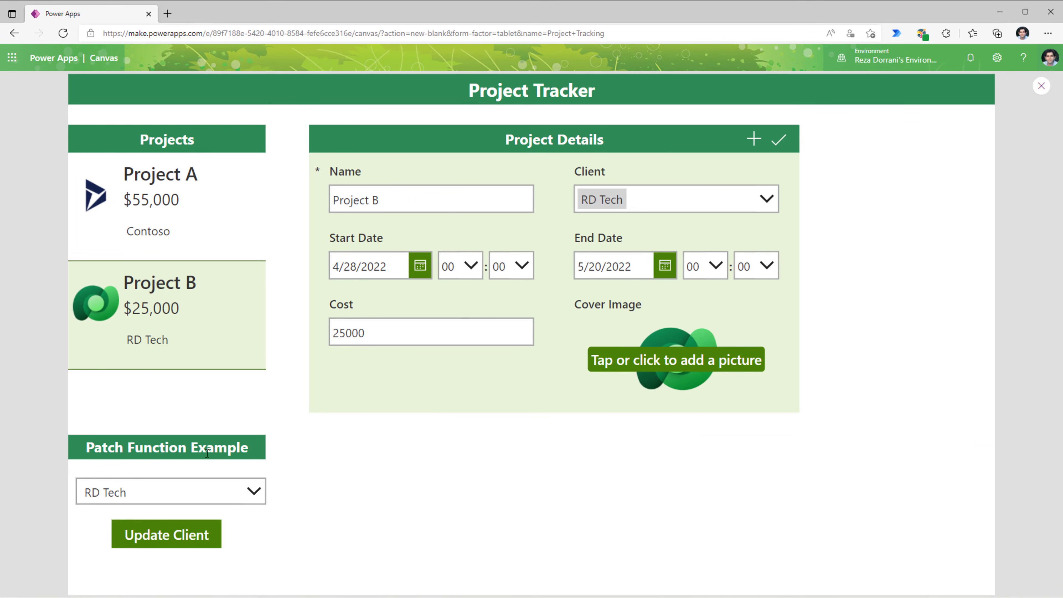
left_click(240, 494)
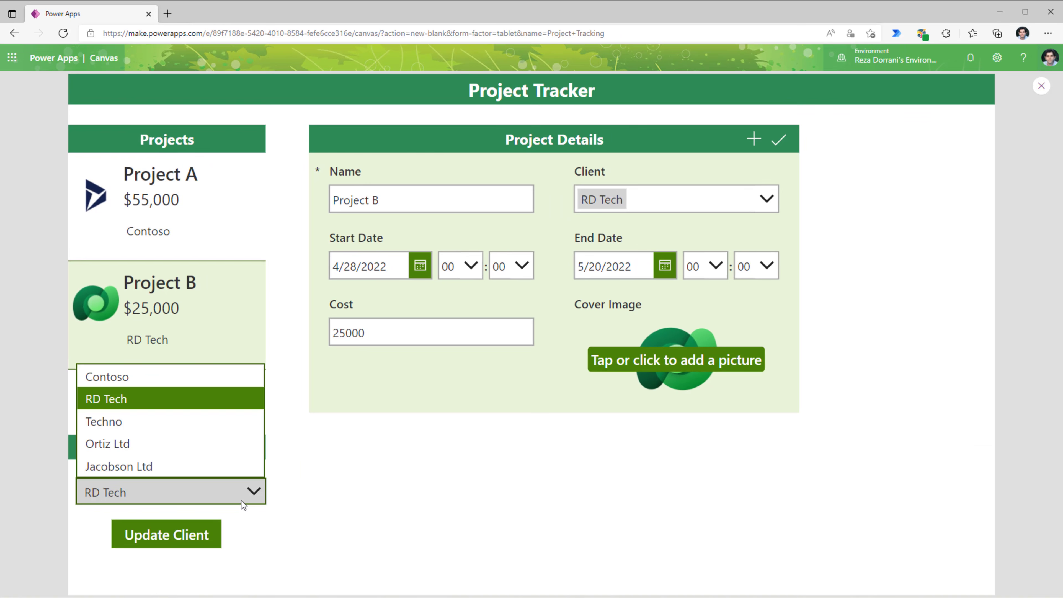
left_click(127, 468)
left_click(177, 536)
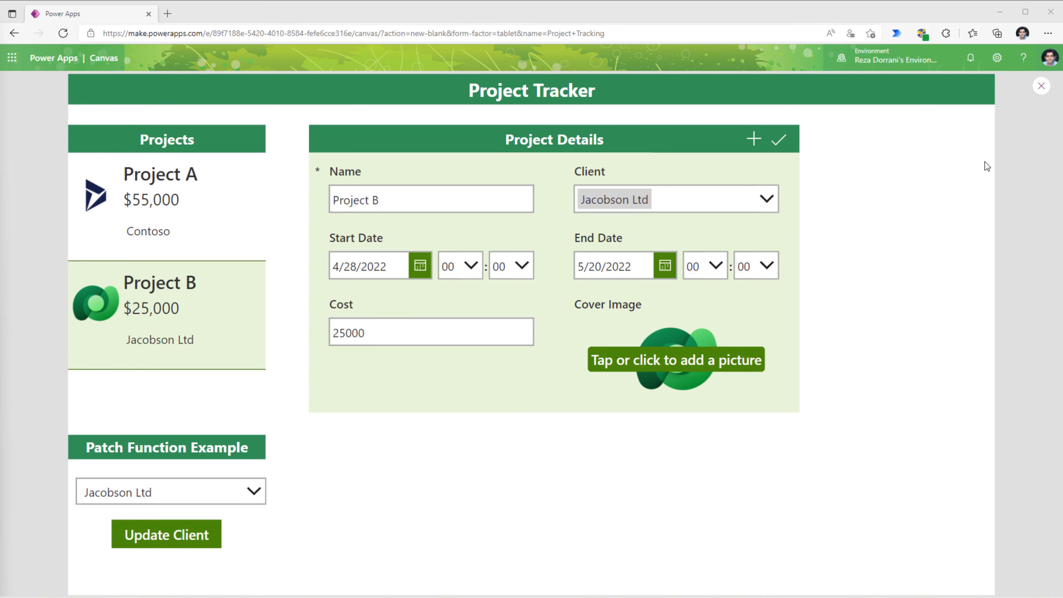
left_click(1041, 86)
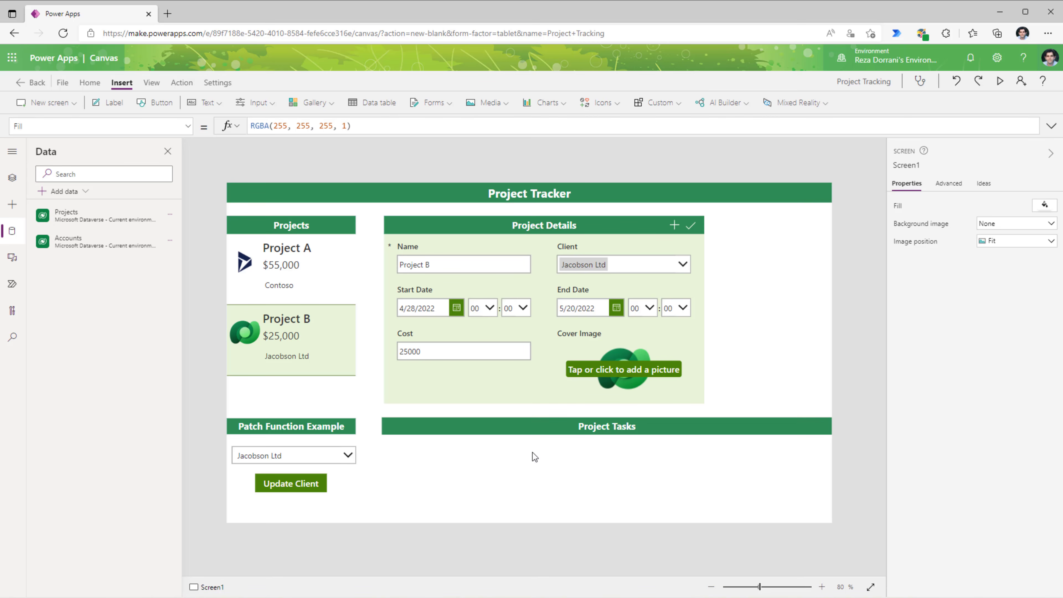
Insert a vertical gallery with the Title layout beneath the Project Tasks heading and connect it to Project Tasks.
left_click(313, 102)
left_click(329, 143)
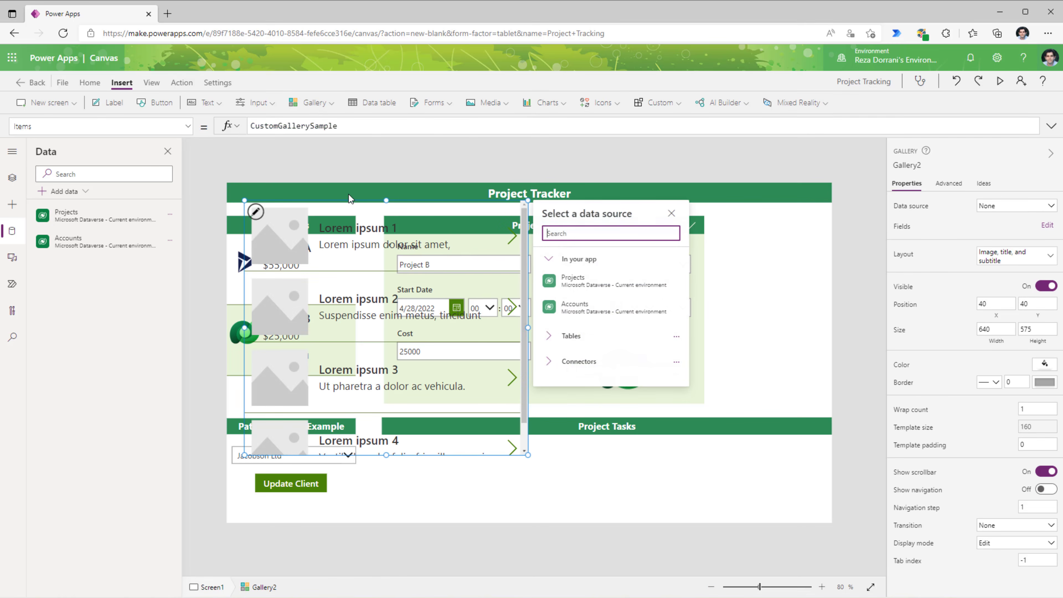
left_click(518, 286)
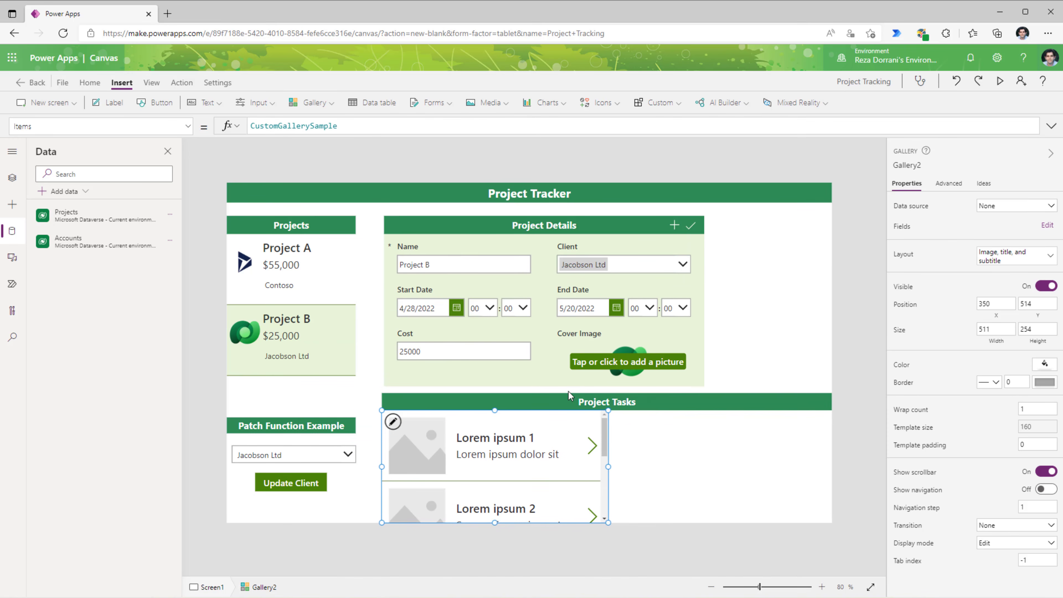
left_click(1016, 256)
left_click(929, 343)
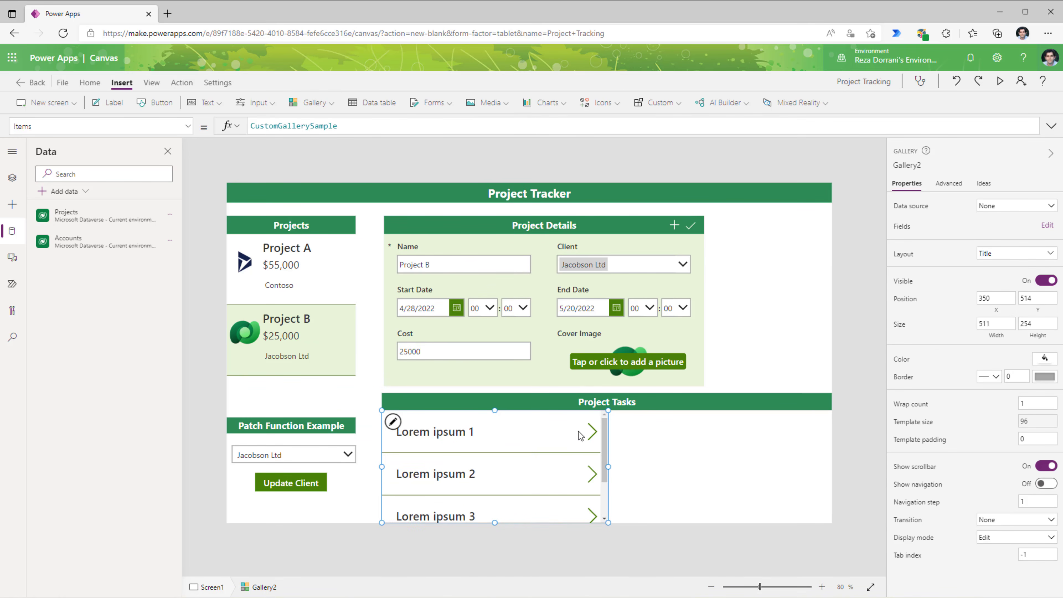
left_click(504, 453)
left_click(503, 453)
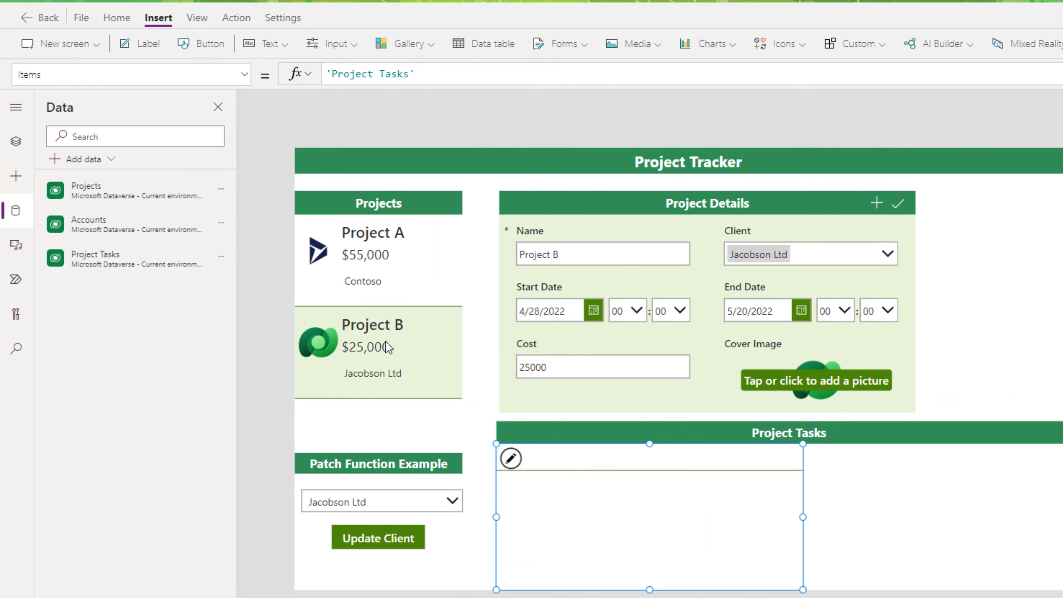
Set the tasks gallery's Items property to galProjects.Selected.'Project Tasks'.
left_click_drag(454, 73, 322, 77)
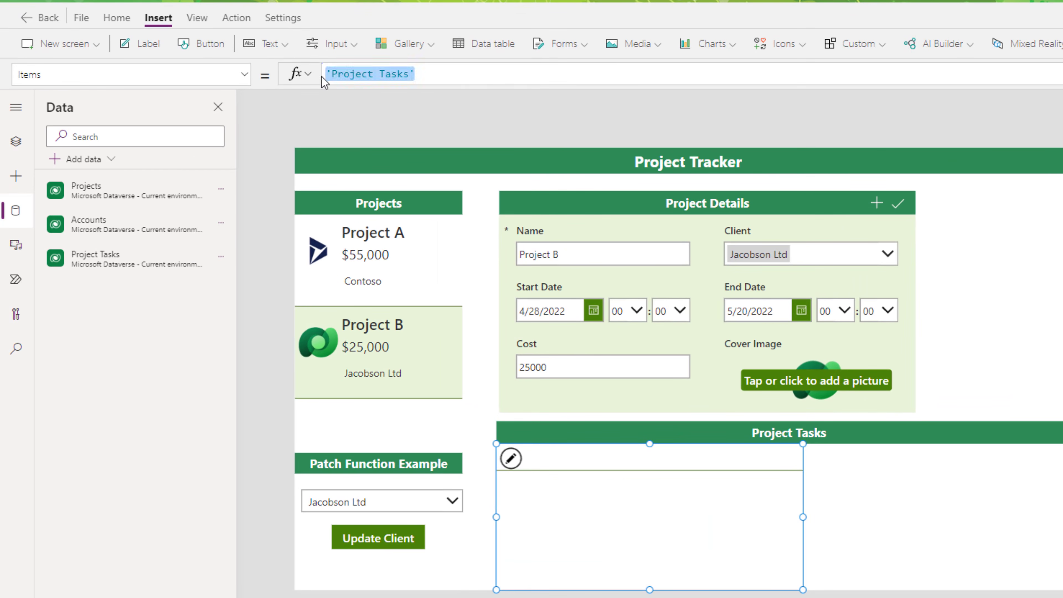
type("galProjects")
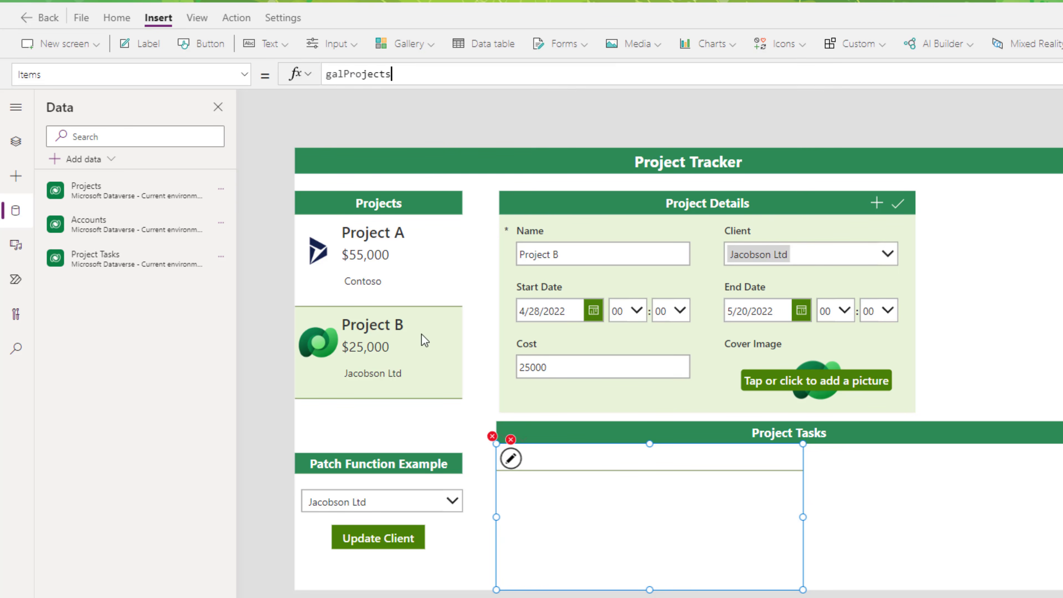
type(".sel")
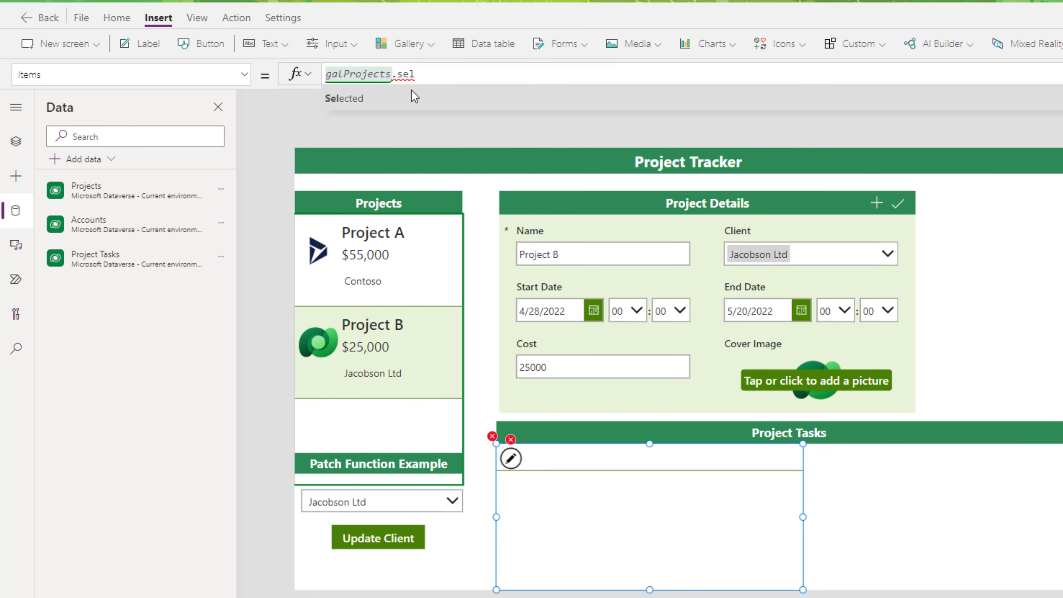
key("Tab")
type(".tas")
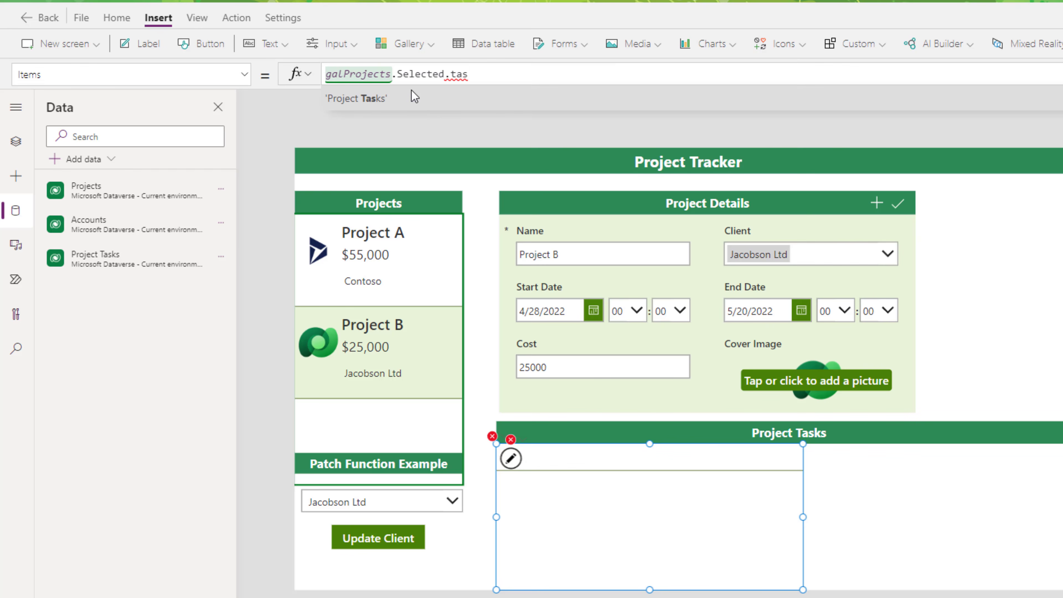
left_click(418, 98)
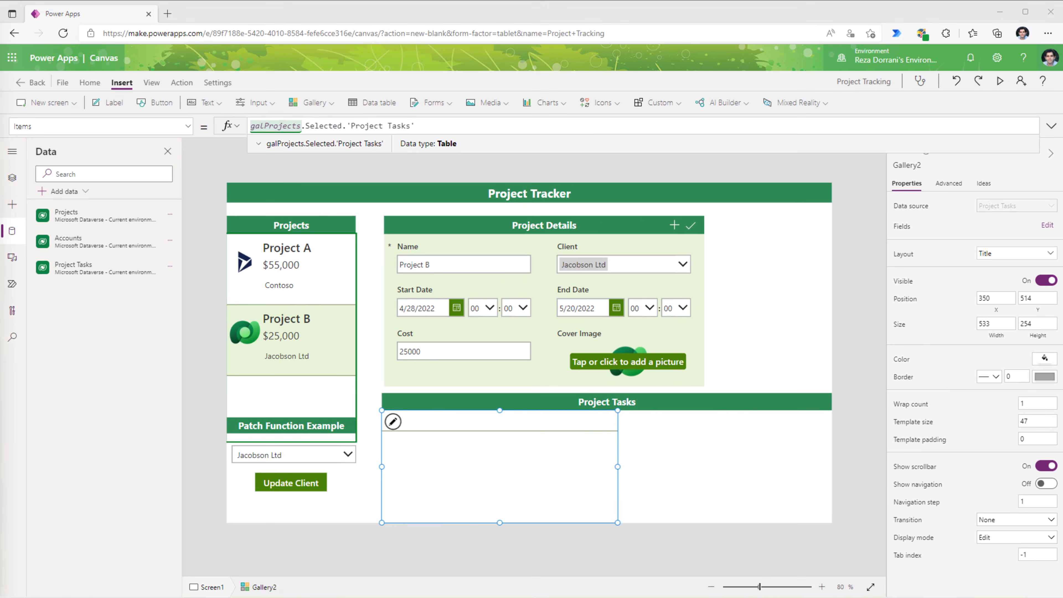
Insert an edit form beside the tasks gallery and set its data source to Project Tasks.
left_click(691, 449)
left_click(433, 103)
left_click(443, 131)
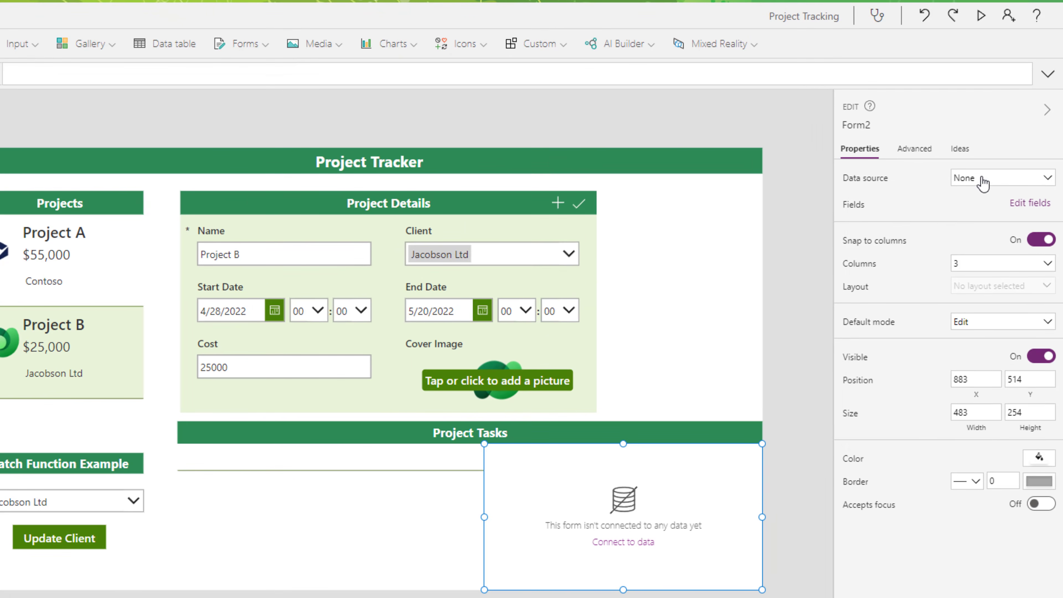
left_click(1002, 205)
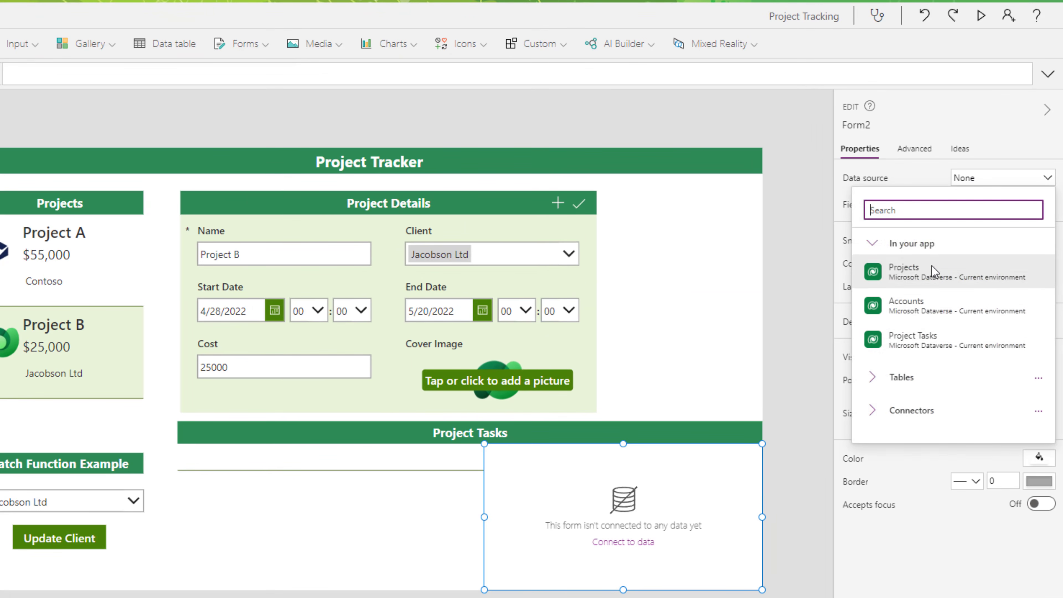
left_click(921, 342)
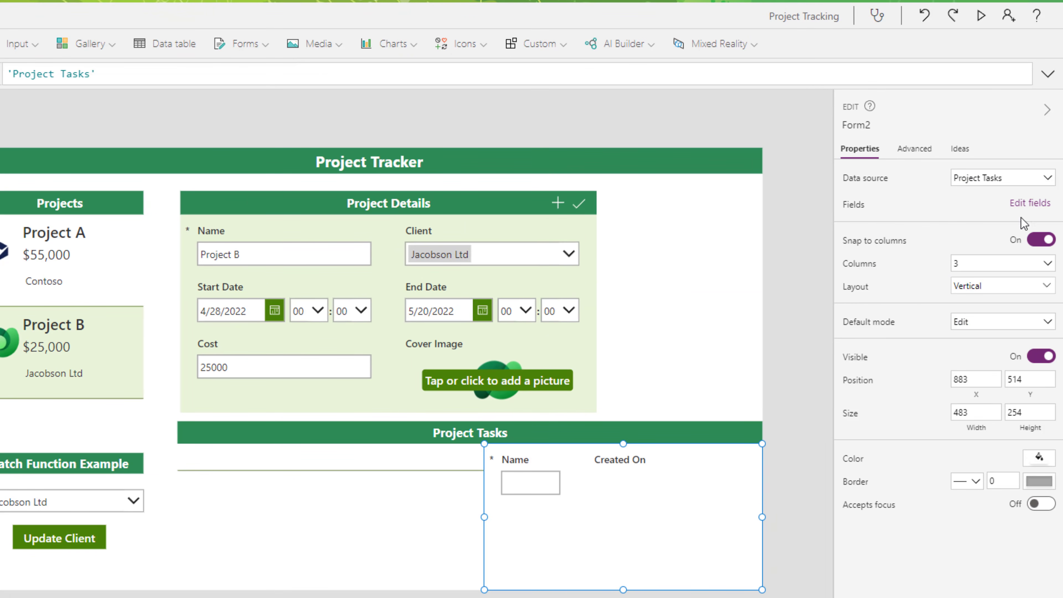
Replace the task form's Created On field with Assigned To, Priority, Project and Task Status, laid out in 2 columns.
left_click(1030, 202)
left_click(633, 256)
scroll(702, 411, "down", 5)
left_click(641, 392)
scroll(651, 419, "down", 3)
left_click(638, 316)
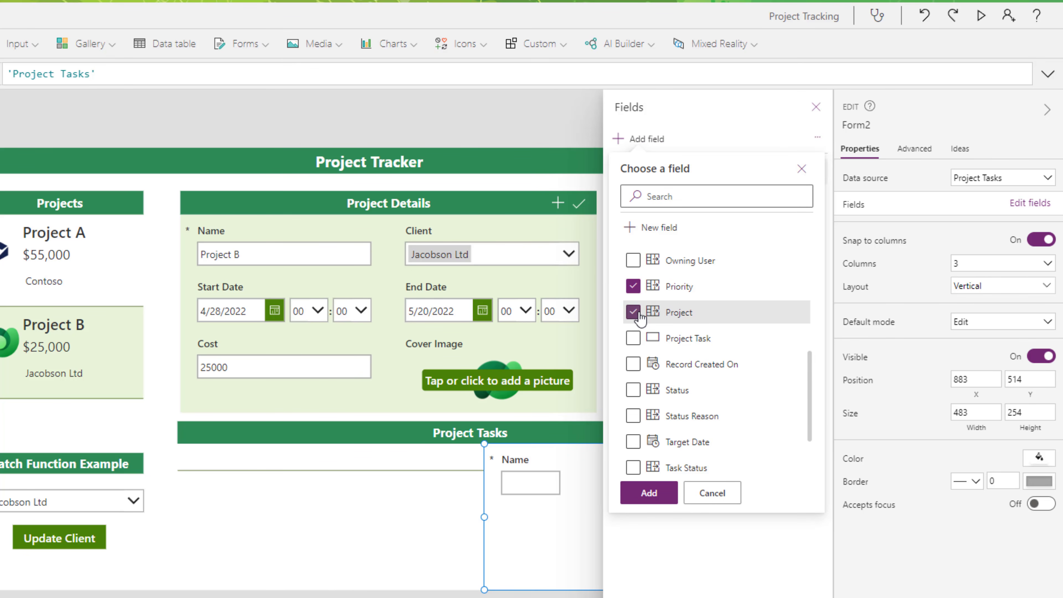
scroll(623, 404, "down", 2)
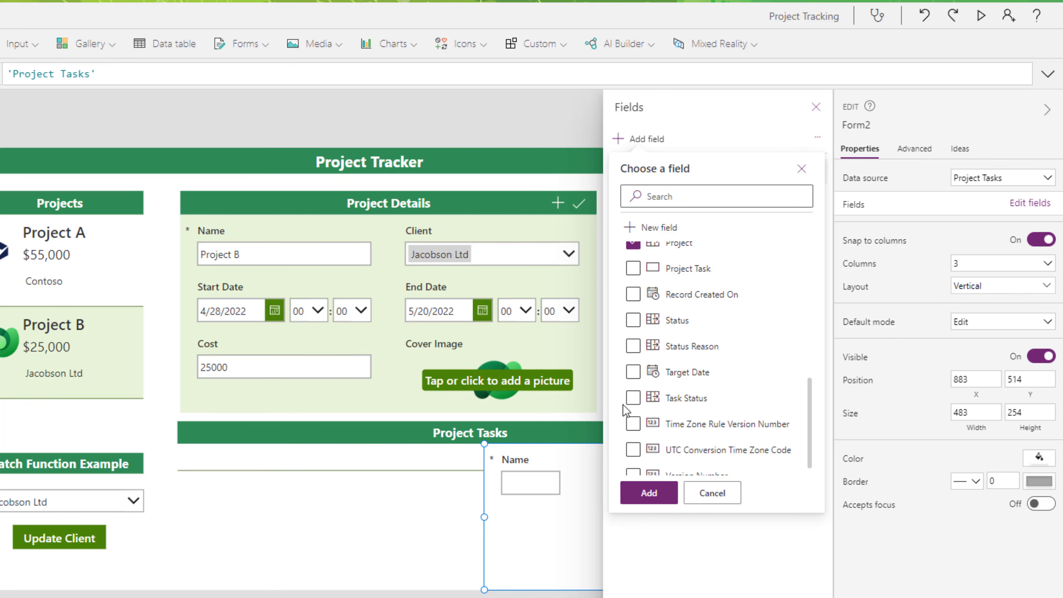
left_click(633, 397)
scroll(695, 400, "down", 1)
left_click(648, 493)
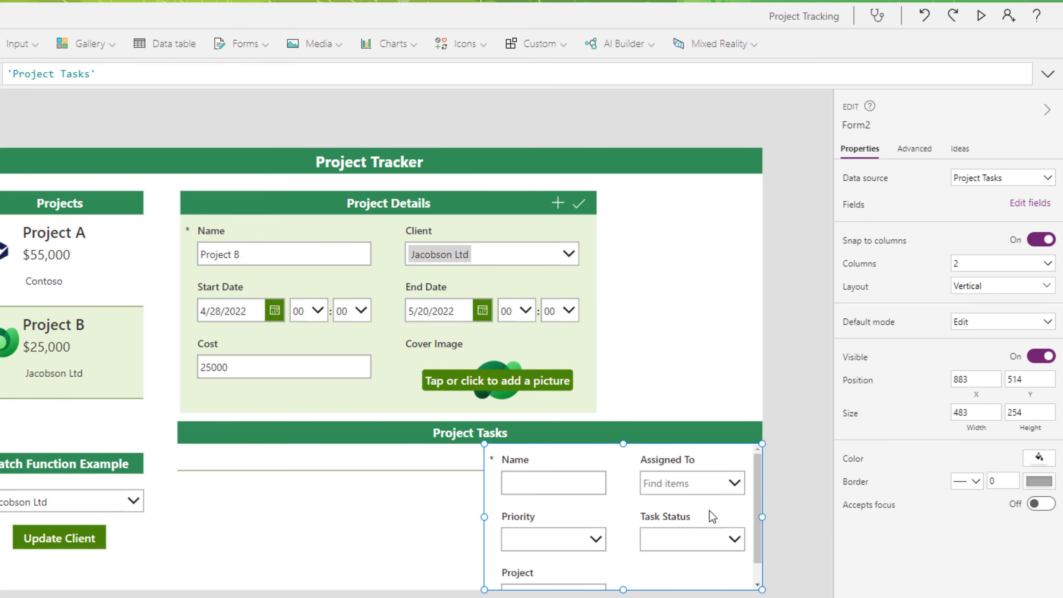
Set the Default property of the task form's Project card to galProjects.Selected and check it with Project A and Project B.
scroll(670, 481, "down", 1)
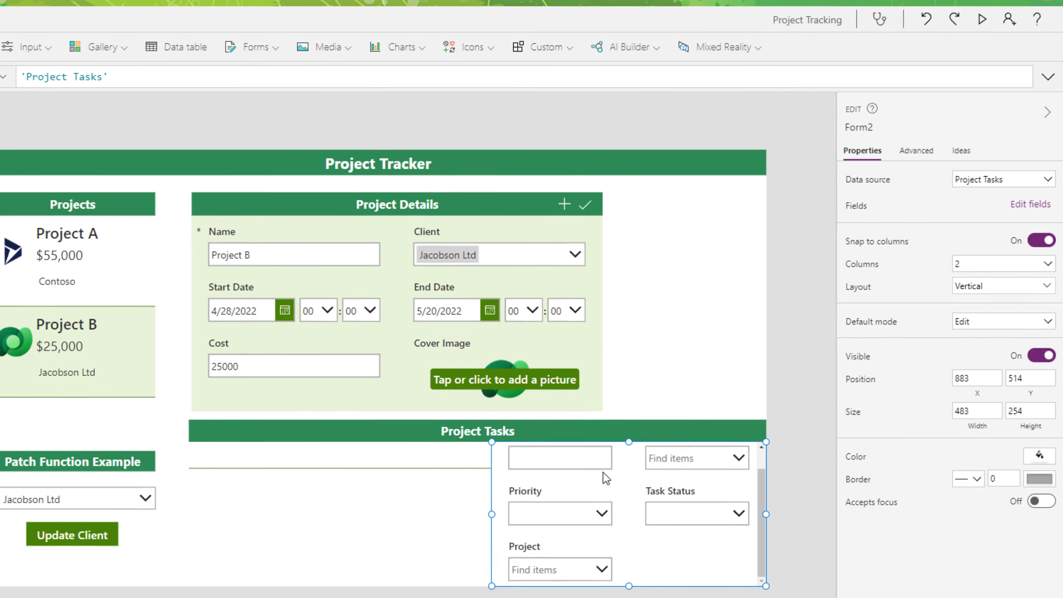
left_click(581, 545)
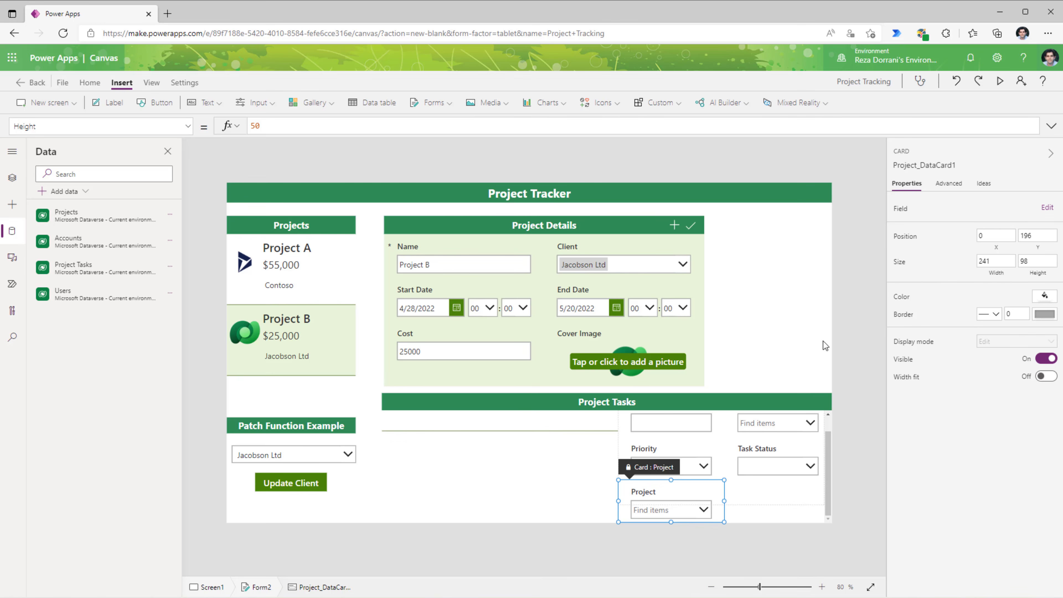
left_click(950, 184)
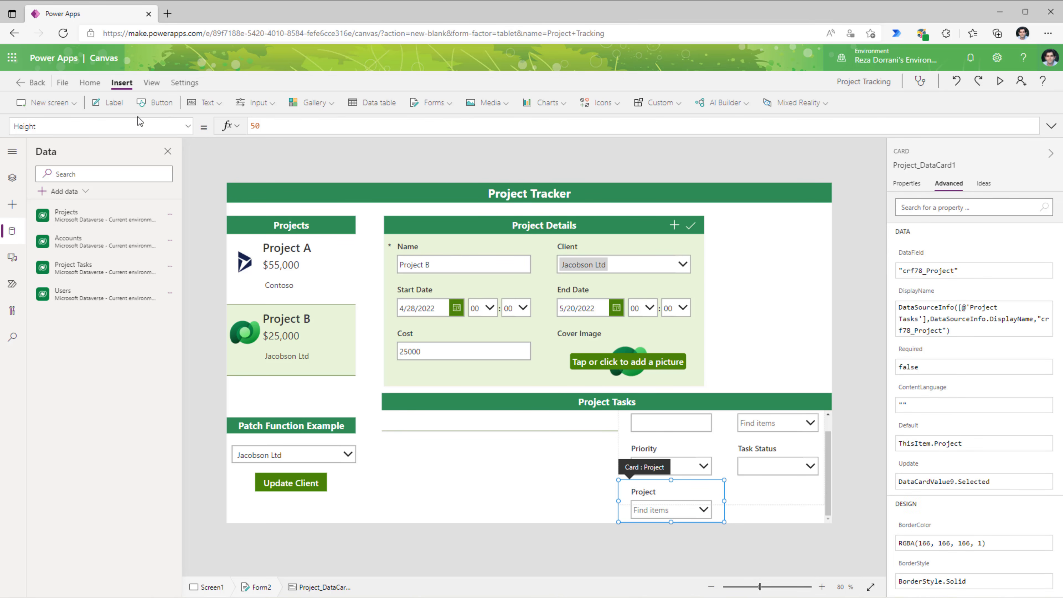
left_click(140, 122)
type("Default")
key("Return")
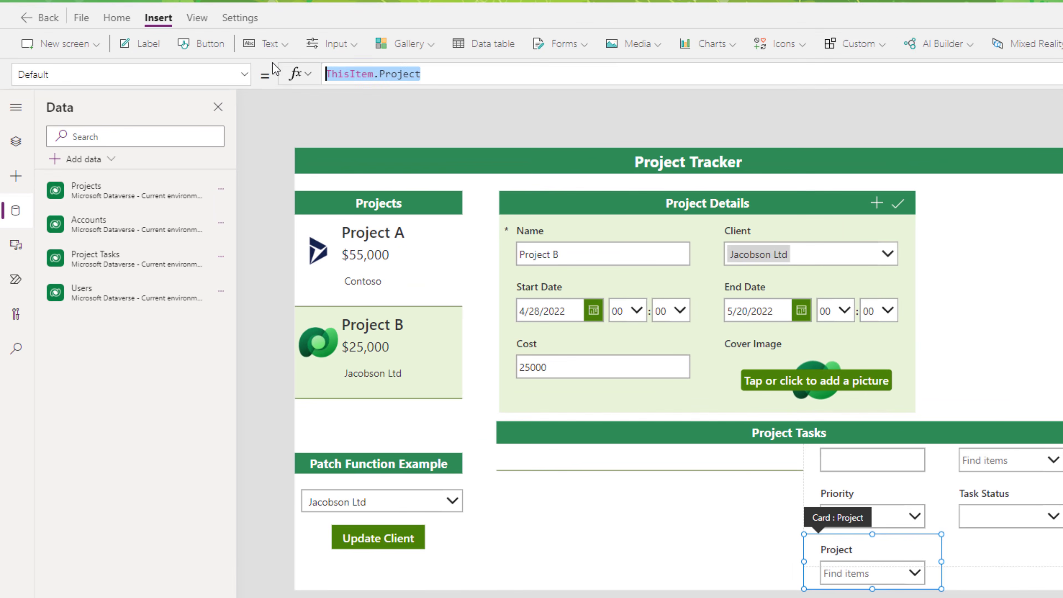
type("galpr")
key("Tab")
type(".se")
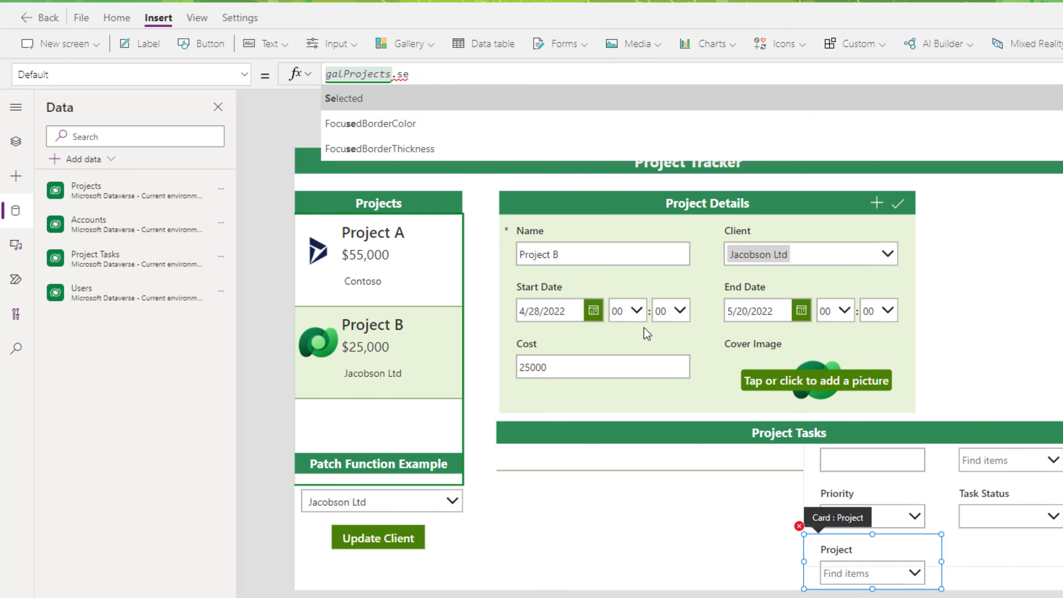
key("Tab")
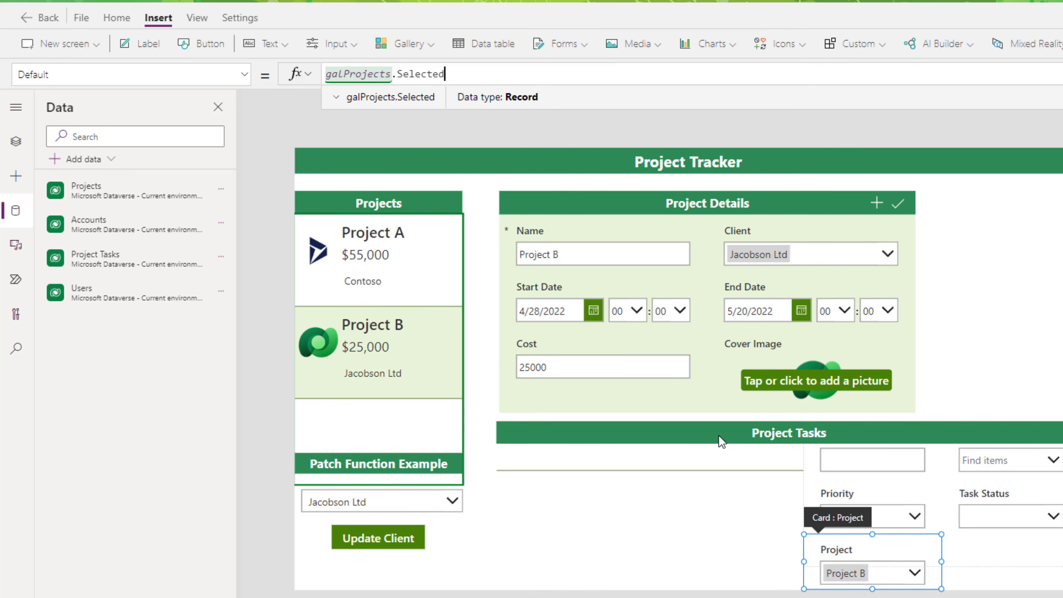
left_click(403, 271)
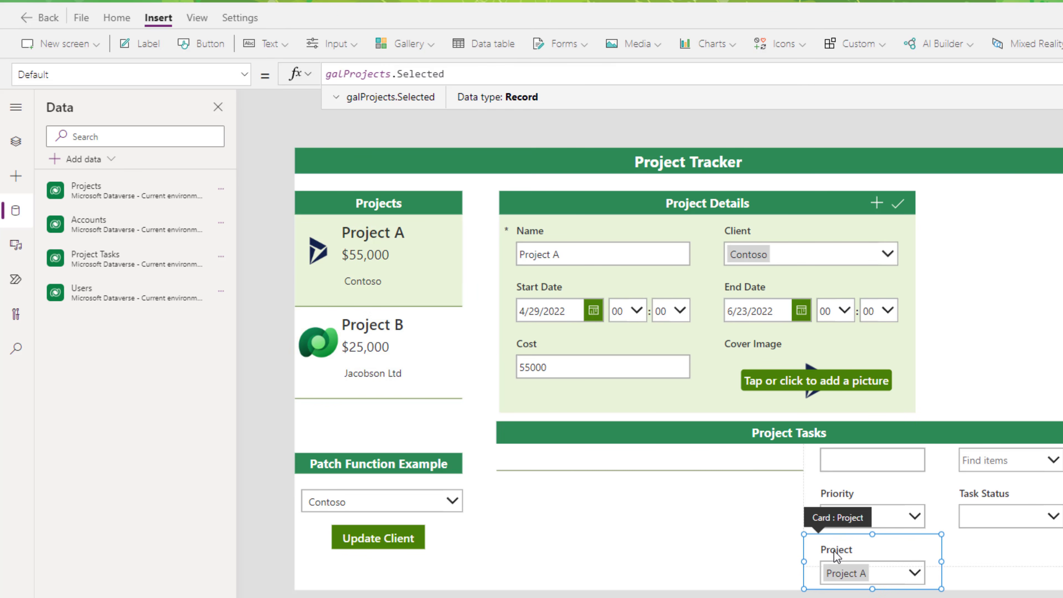
left_click(420, 351)
Hide the task form's Project card by setting its Visible property to false.
left_click(882, 573)
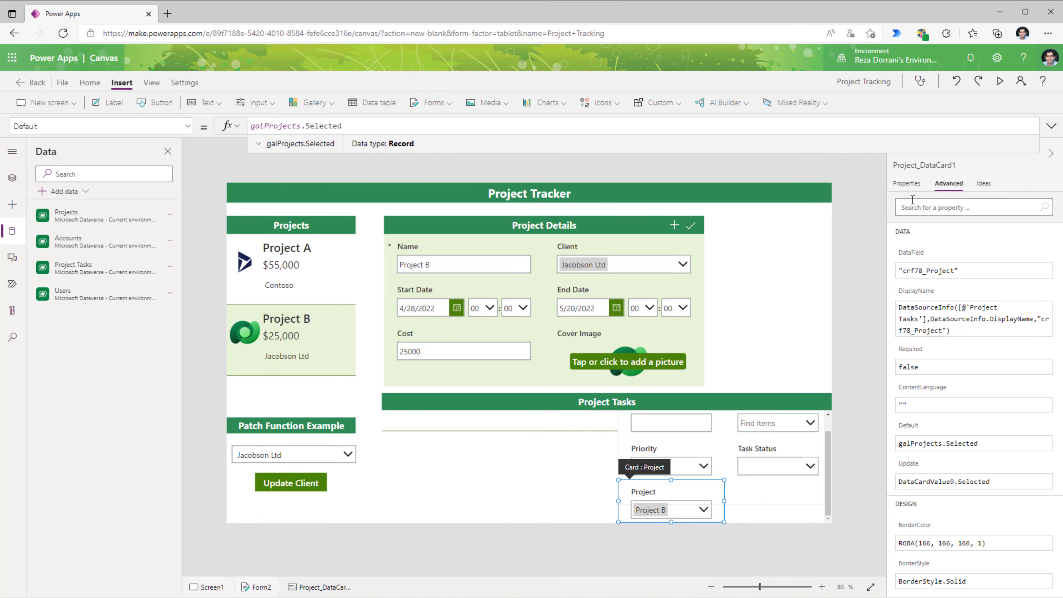
left_click(908, 187)
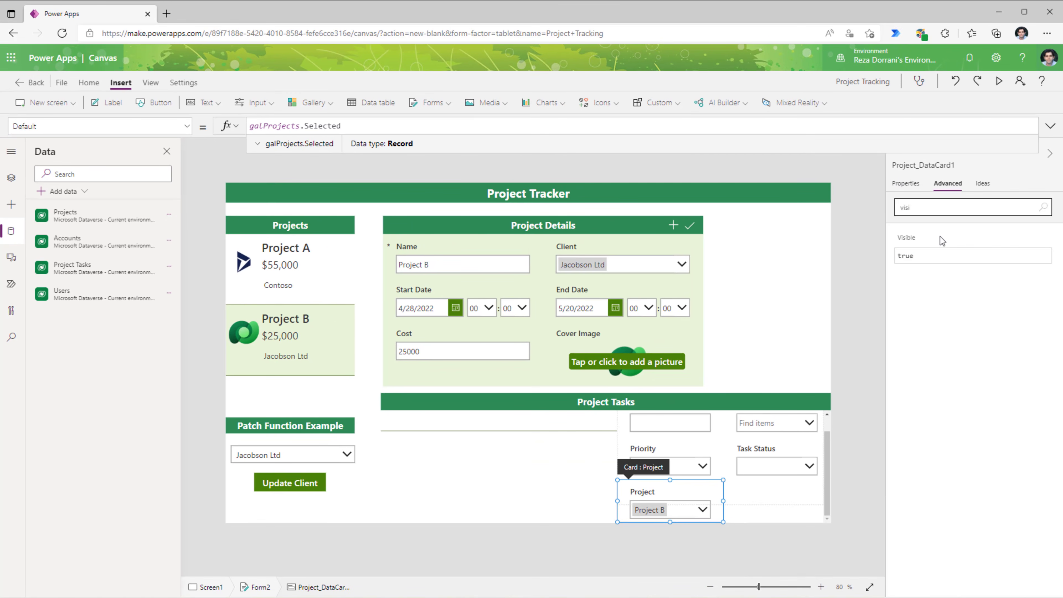
type("false")
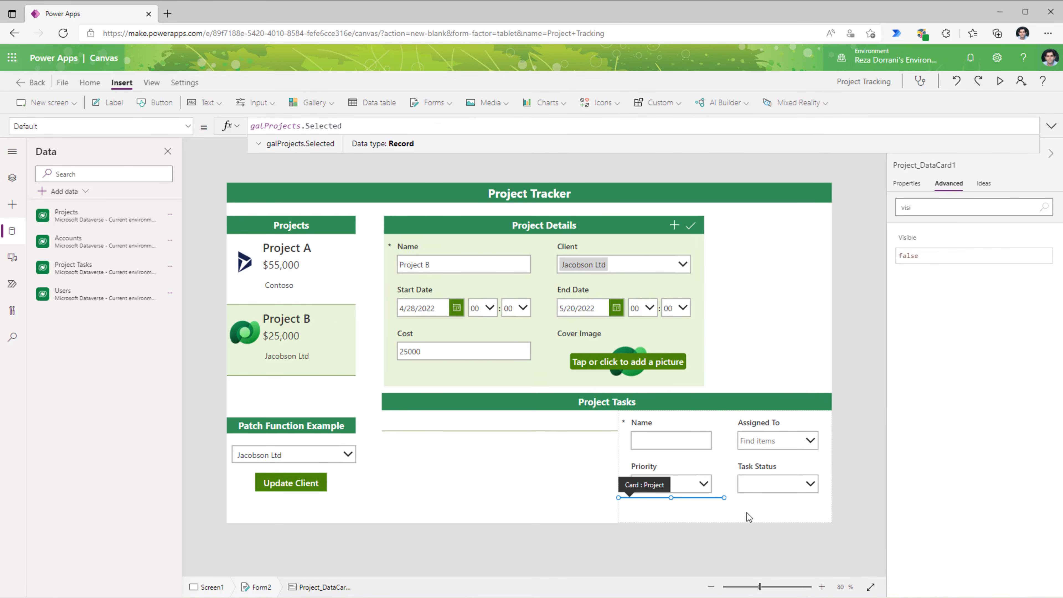
Rename the task form formTask and set the Project Tasks heading's plus icon OnSelect to NewForm(formTask).
left_click(747, 511)
left_click(12, 178)
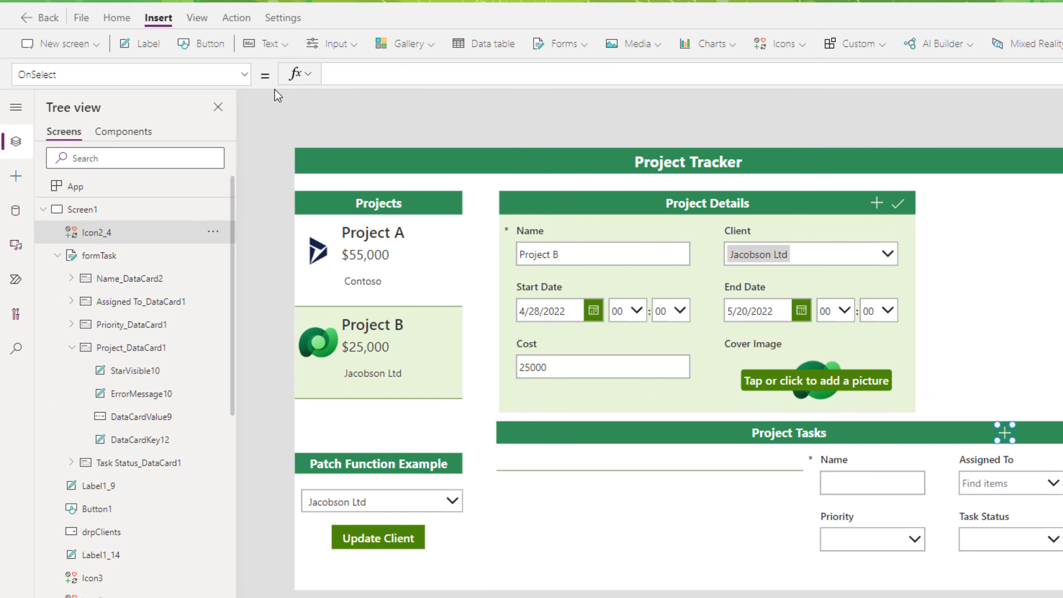
type("NewForm(")
key("BackSpace")
type("(")
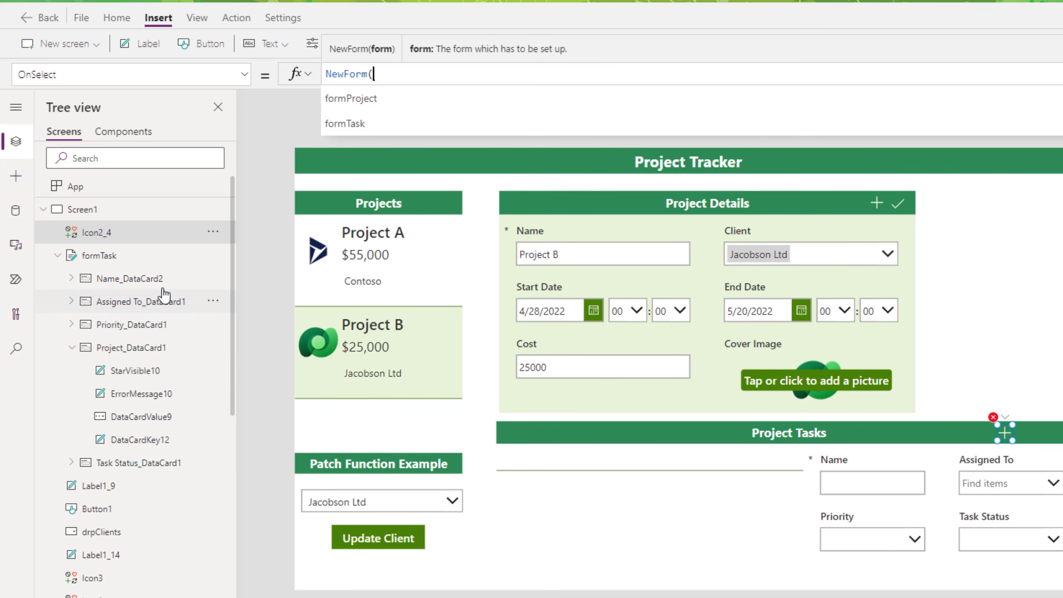
left_click(389, 124)
type(")")
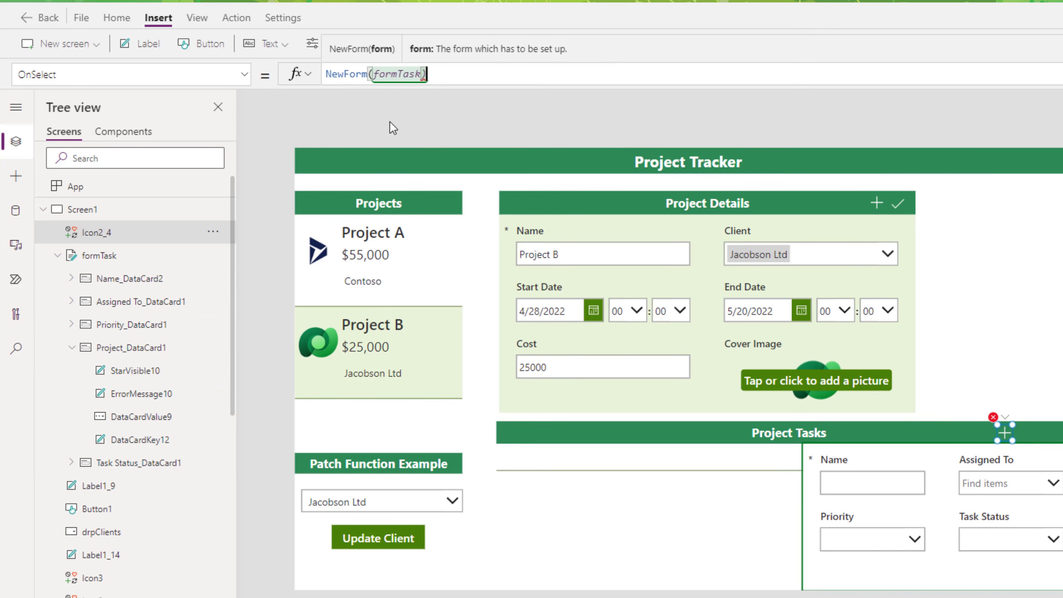
Paste a copy of the check icon onto the Project Tasks heading and set its OnSelect to SubmitForm(formTask).
left_click(1046, 435)
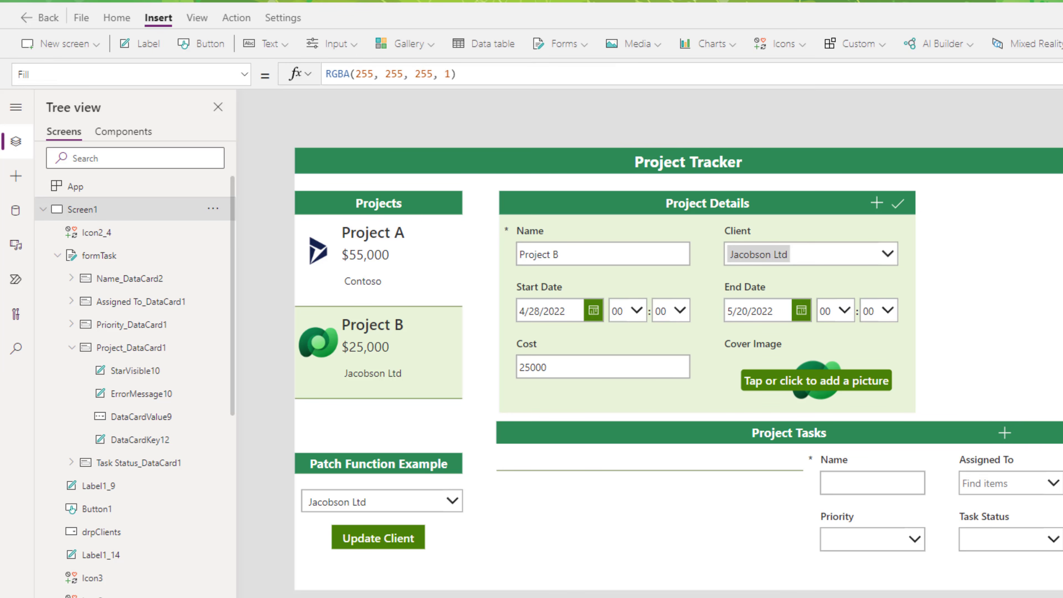
key("ctrl+v")
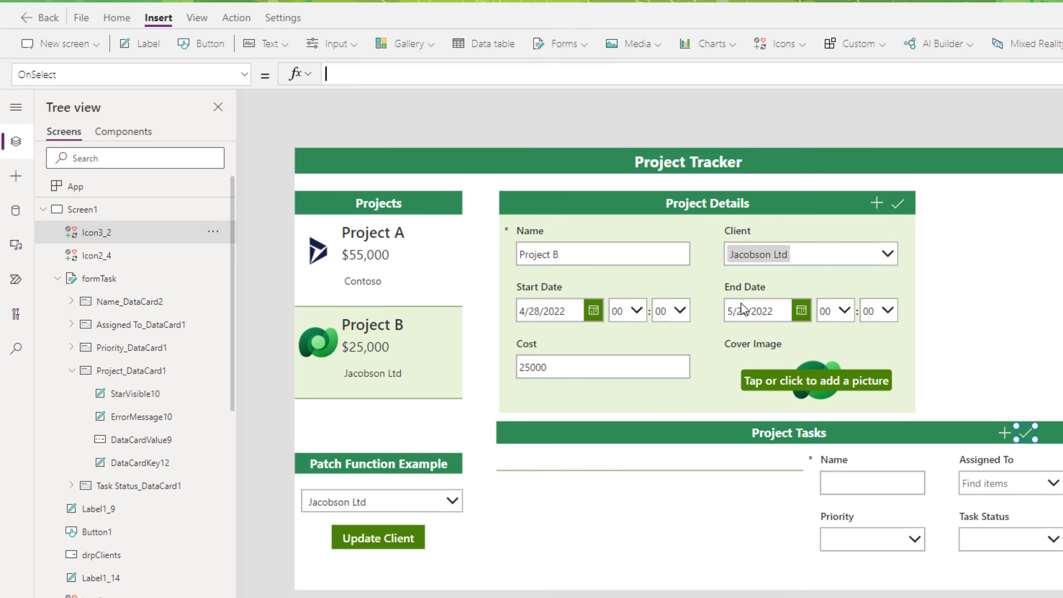
type("ubmitForm(")
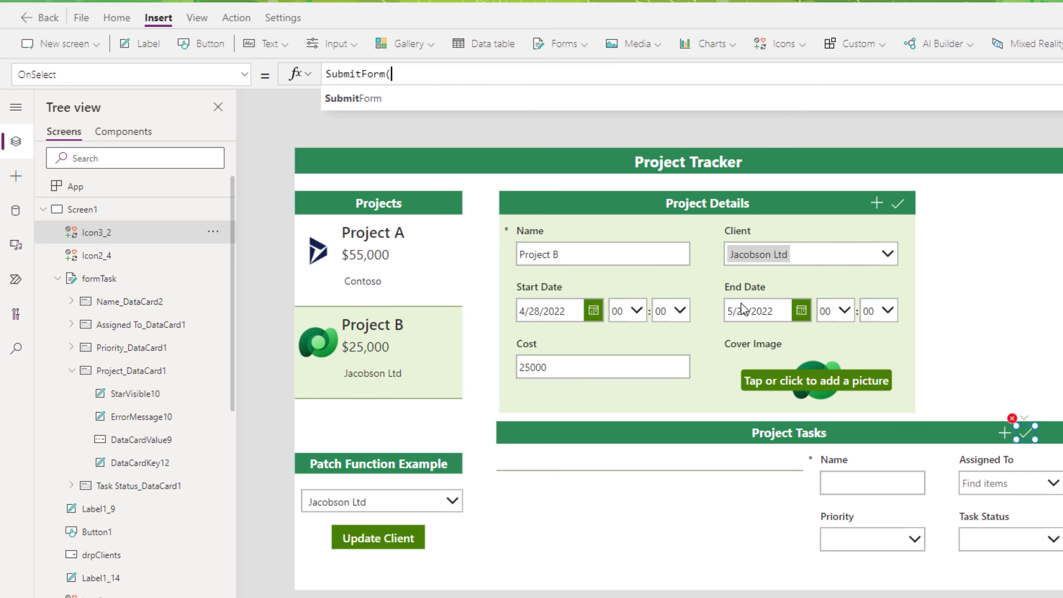
key("Down")
key("Tab")
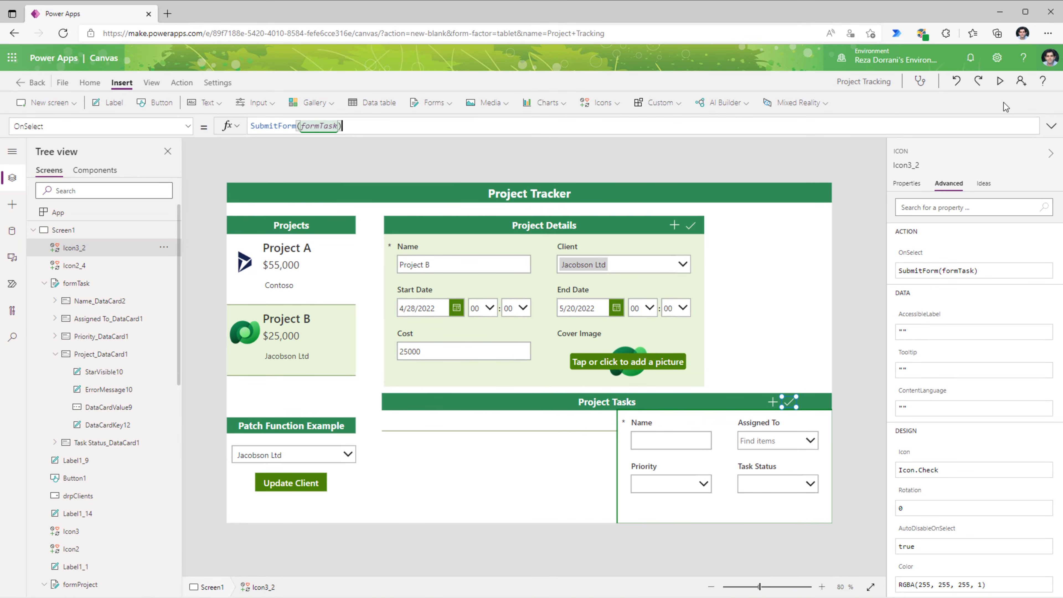
Preview the app, start a new task for Project A named Project Report, and choose the person in Assigned To.
left_click(1001, 82)
left_click(185, 199)
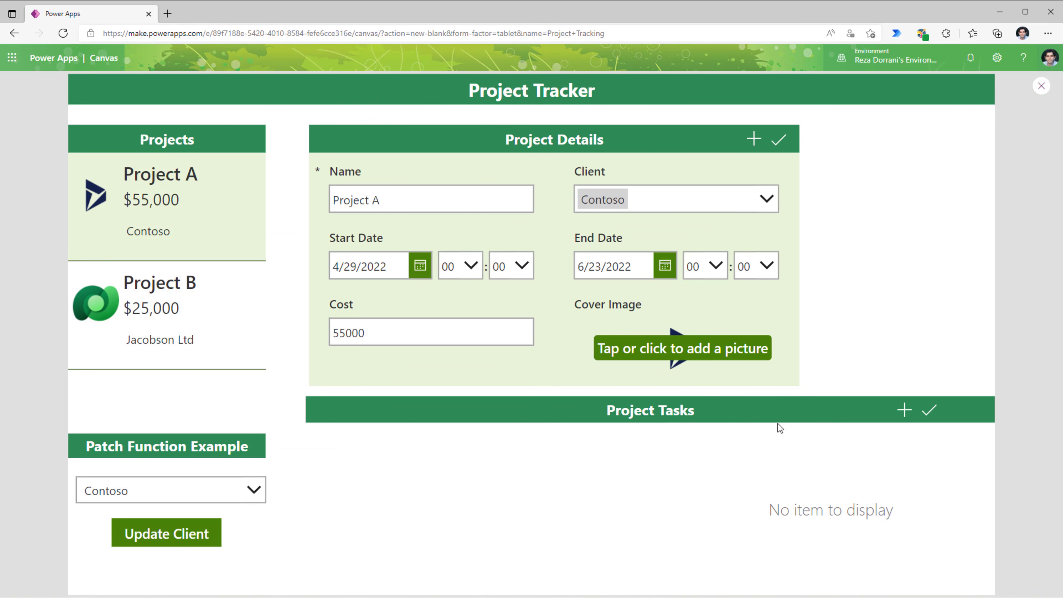
left_click(904, 409)
type("Project Report")
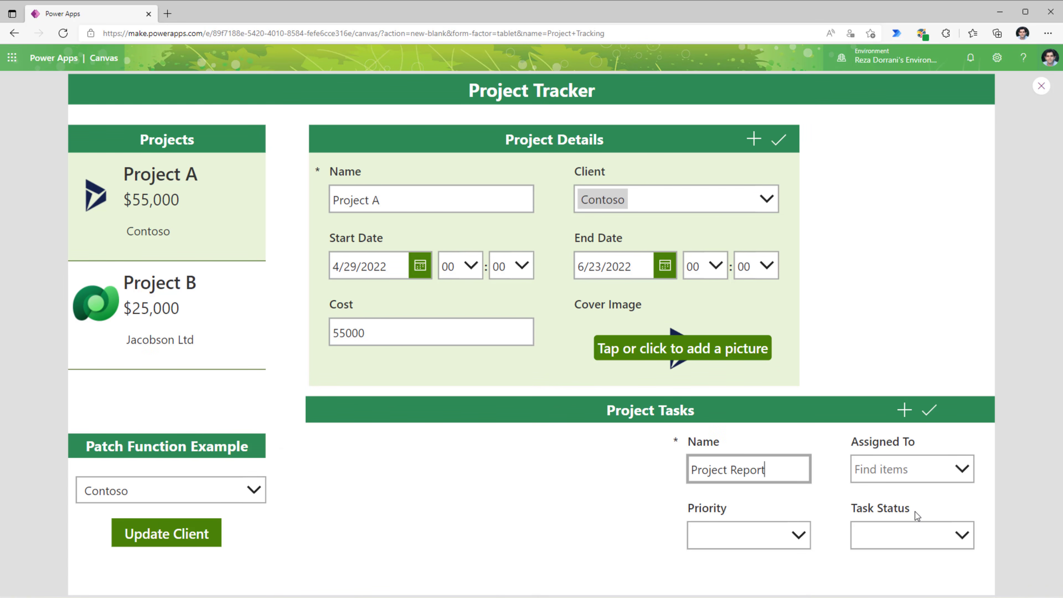
left_click(979, 461)
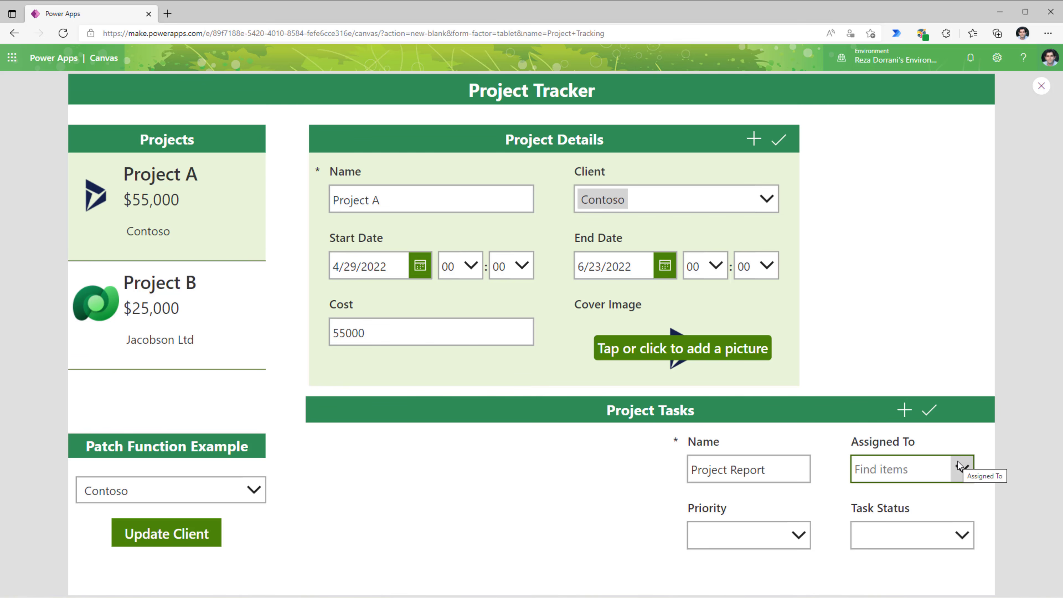
left_click(959, 471)
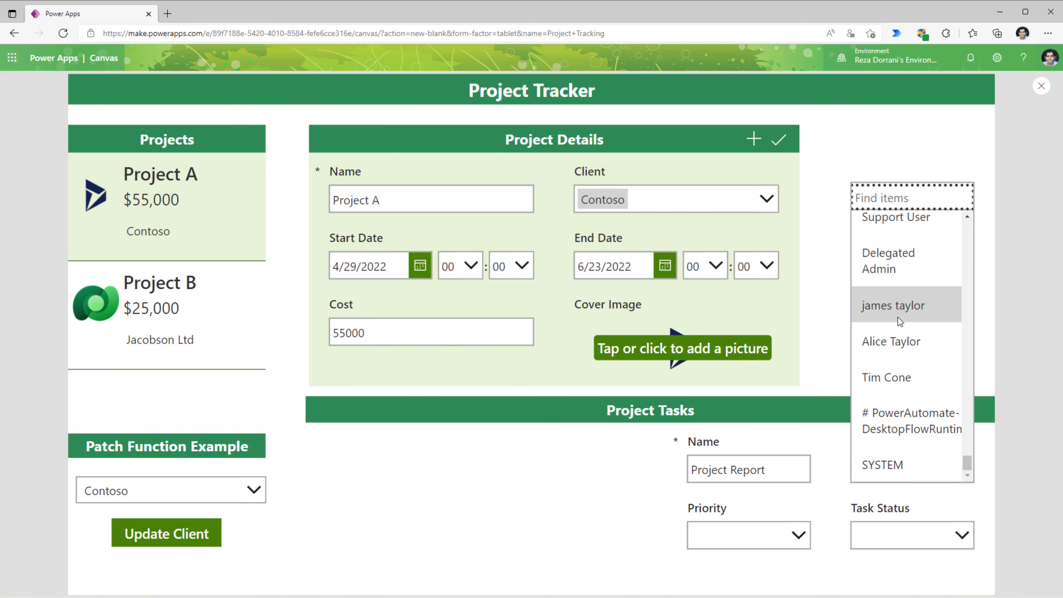
left_click(889, 304)
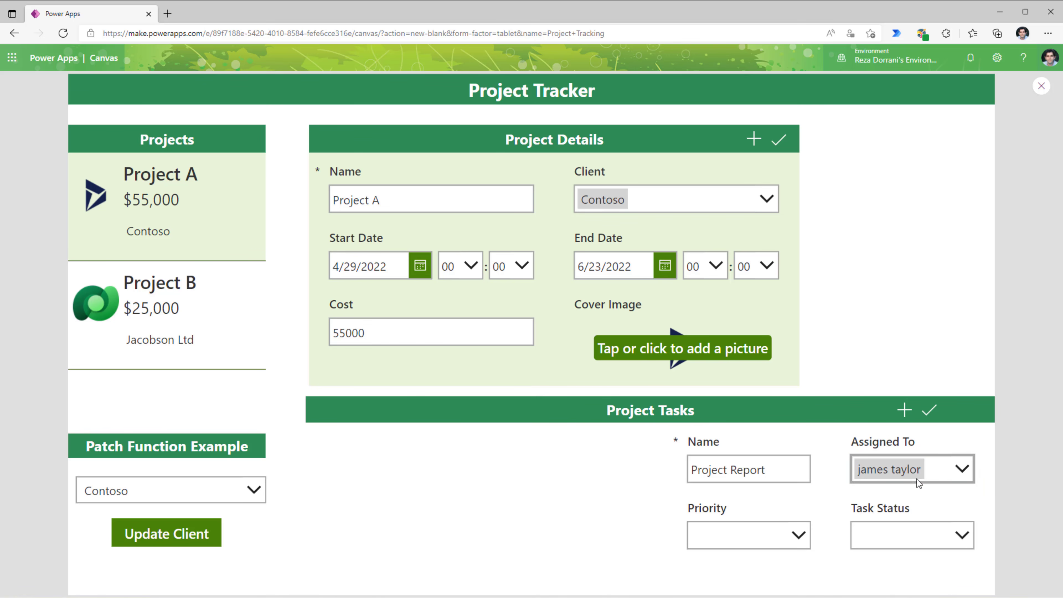
Set the new task's Priority to P1 and Task Status to New, and submit the task.
left_click(799, 539)
left_click(749, 465)
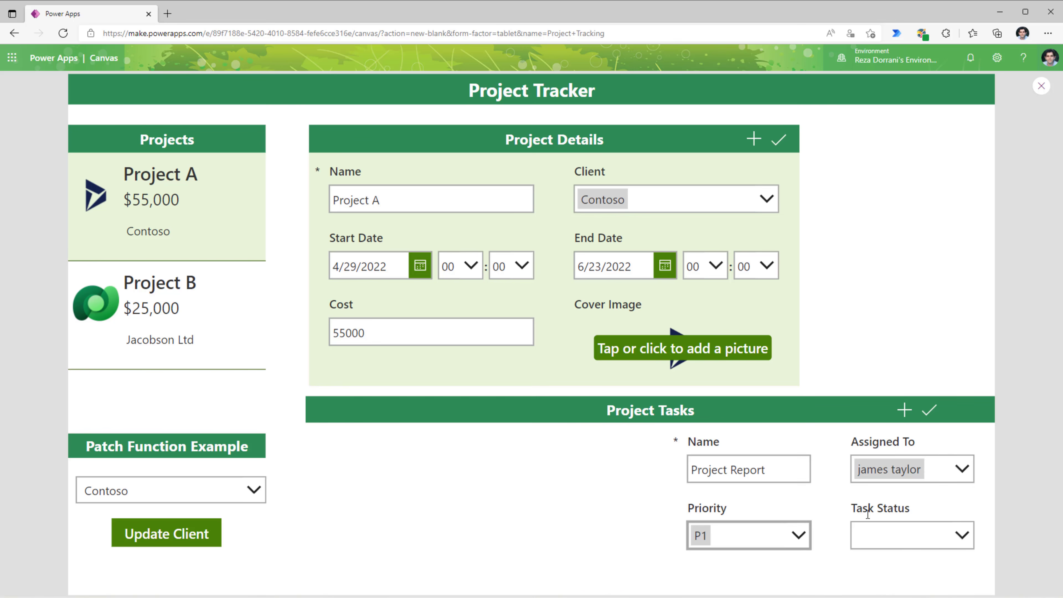
left_click(898, 540)
left_click(889, 465)
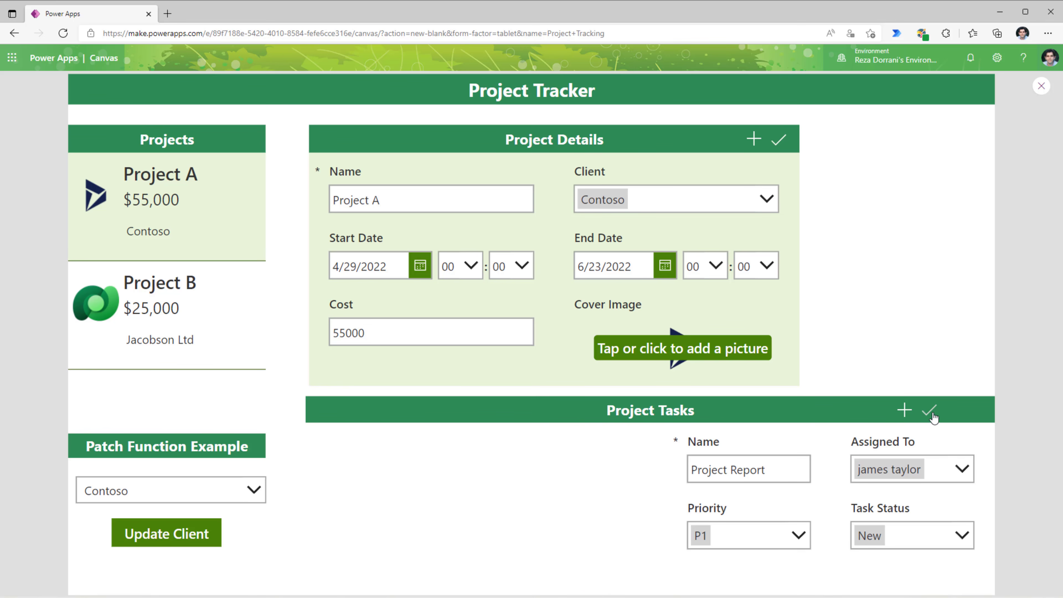
left_click(933, 415)
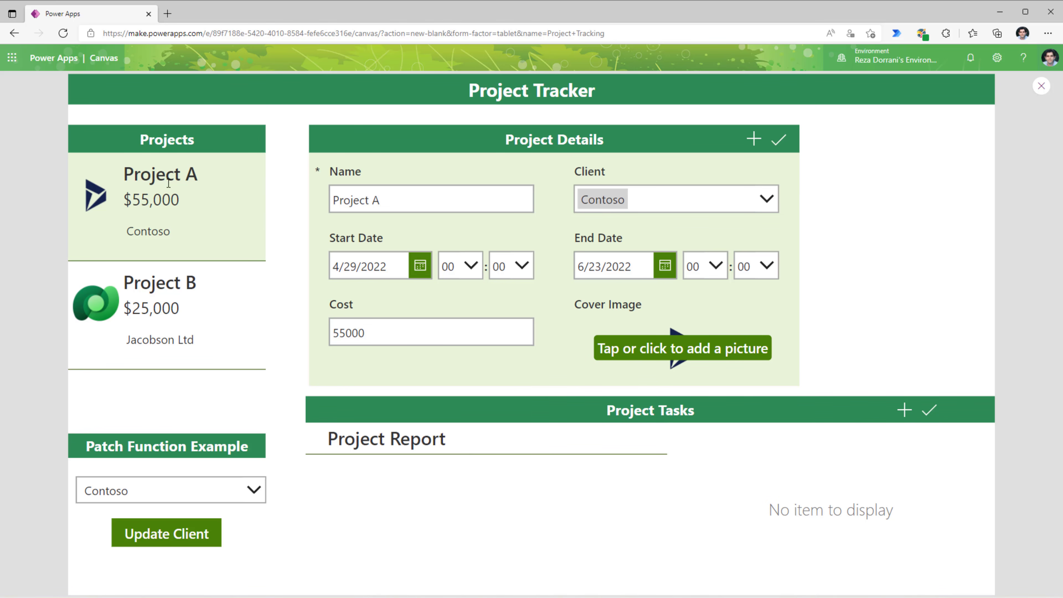
Exit the preview and add copies of the tasks gallery's title label that show ThisItem.Priority and ThisItem.'Task Status'.
left_click(1042, 86)
left_click(476, 448)
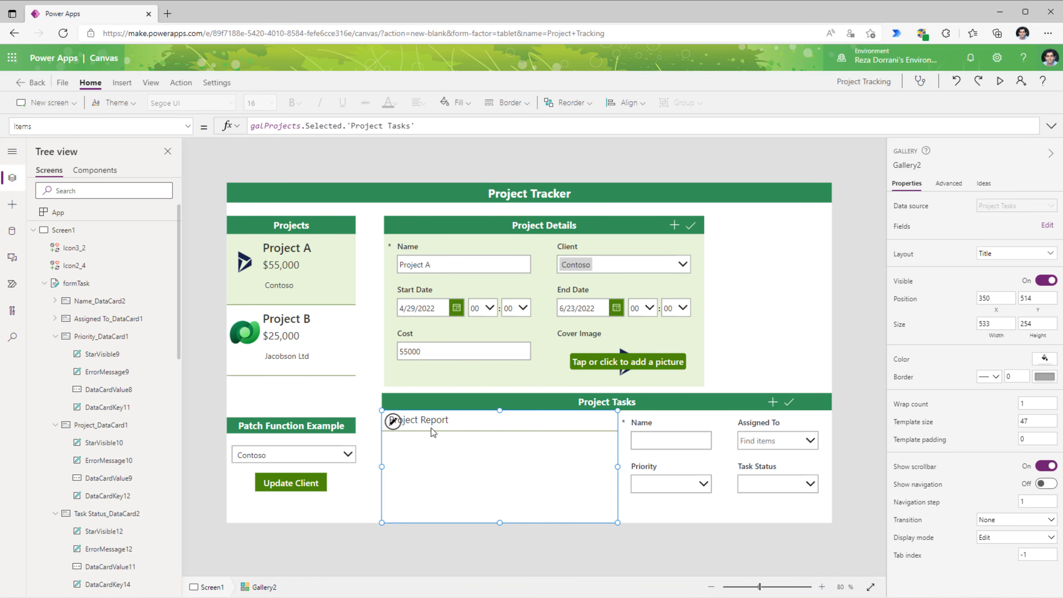
left_click(413, 423)
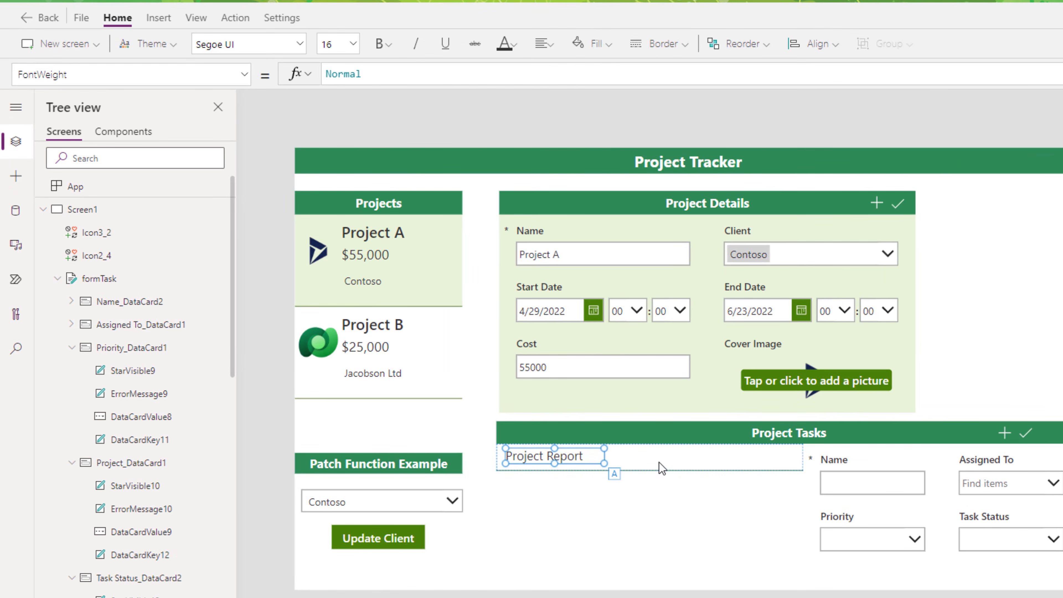
key("ctrl+c")
key("ctrl+v")
left_click_drag(561, 463, 651, 455)
double_click(387, 75)
type("Priority")
key("Tab")
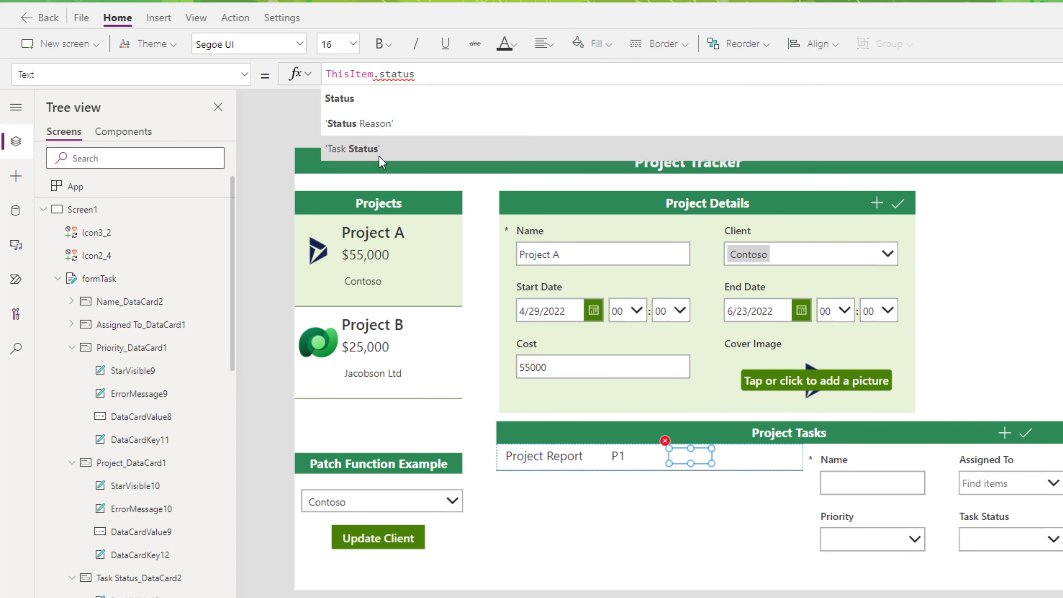
left_click(380, 151)
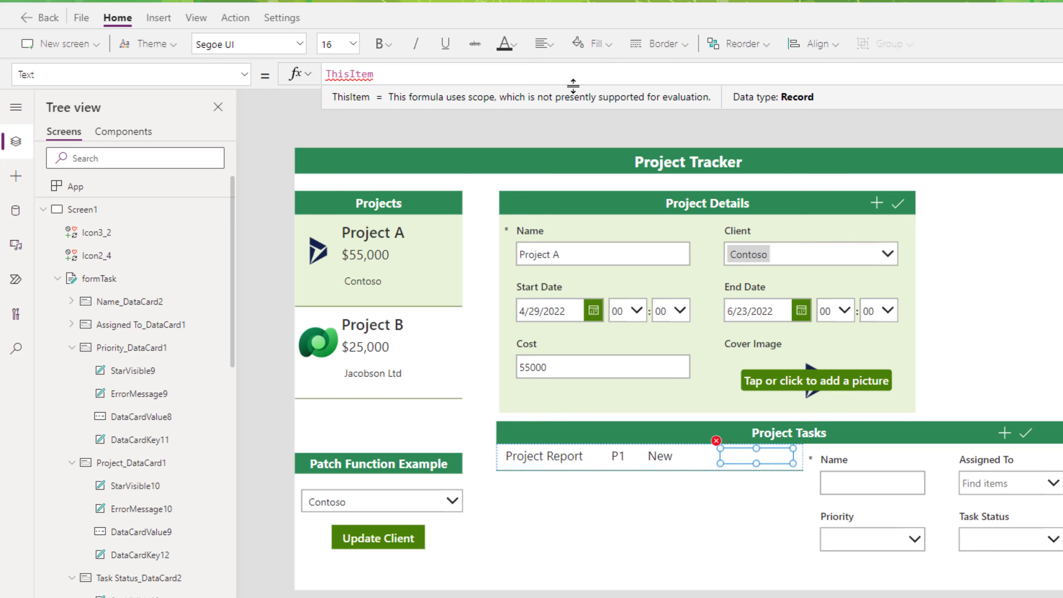
Set the text of the tasks gallery's last label to ThisItem.'Assigned To'.'First Name'.
type(".")
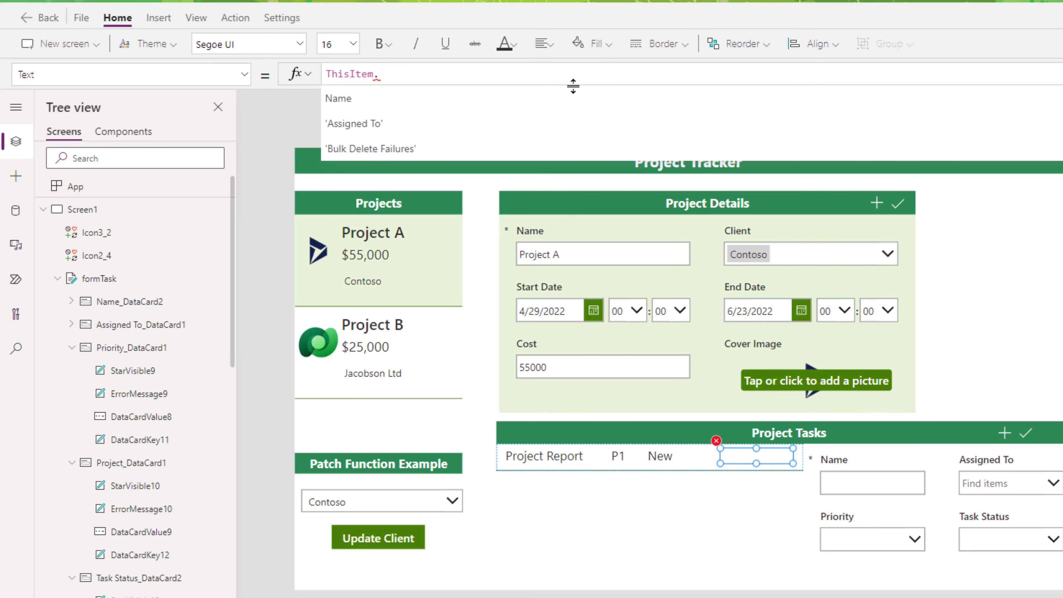
left_click(465, 126)
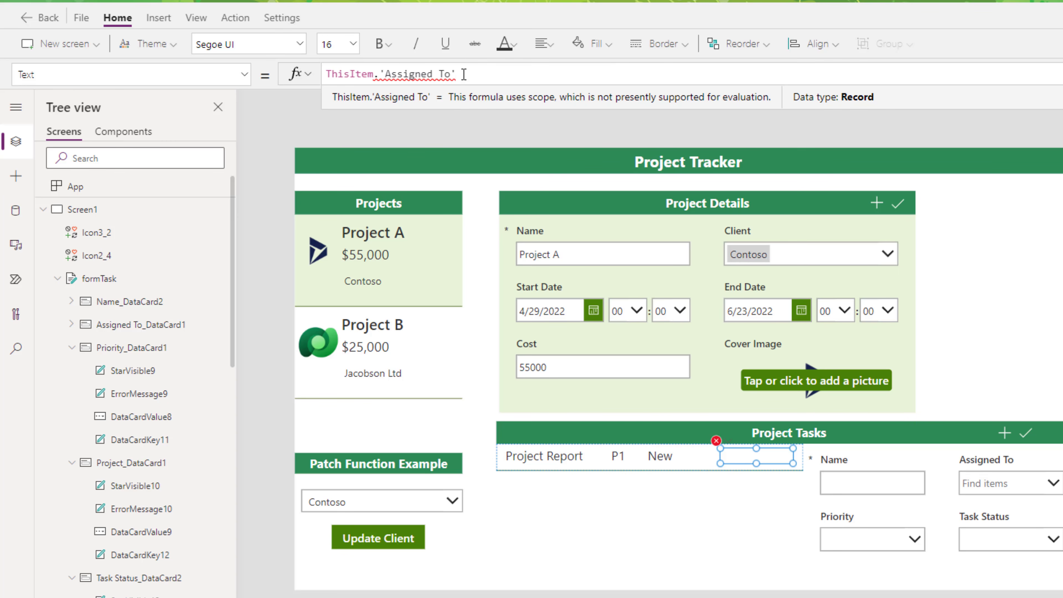
type(".'First Name'")
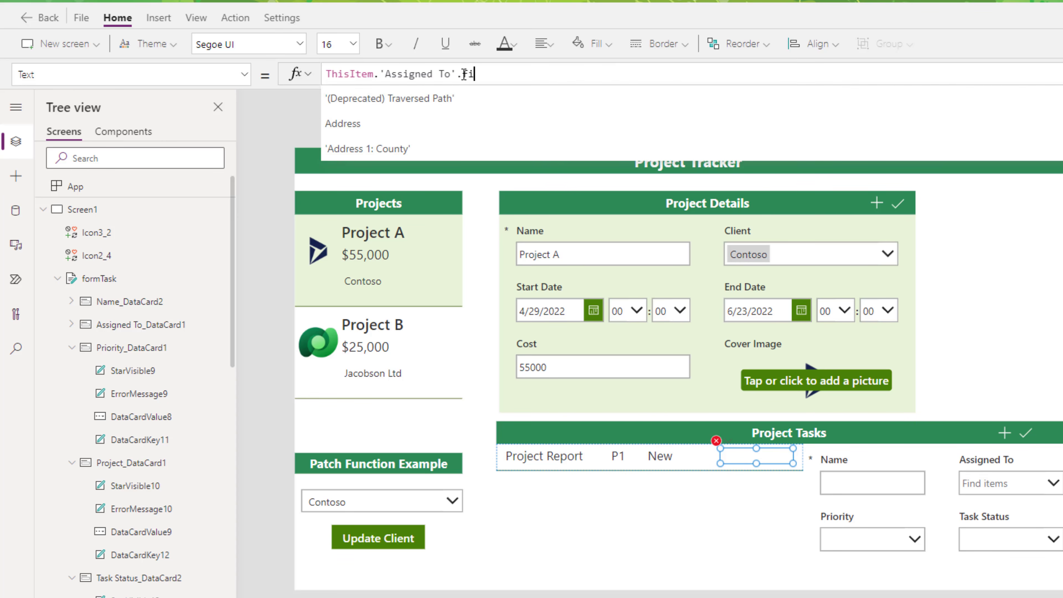
key("Tab")
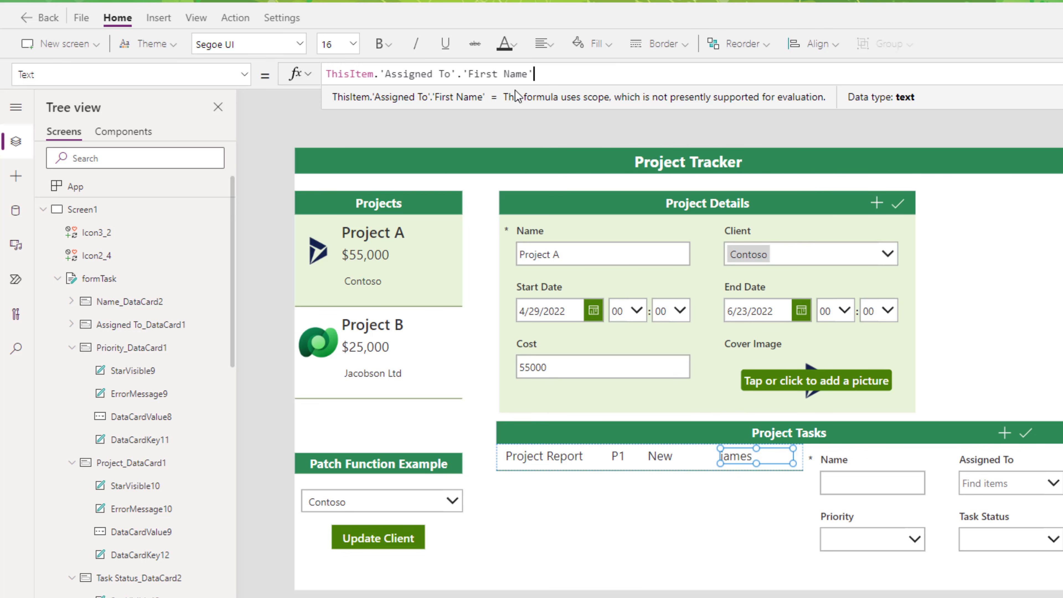
Set the Item property of the task form formTask to galTasks.Selected.
left_click(728, 470)
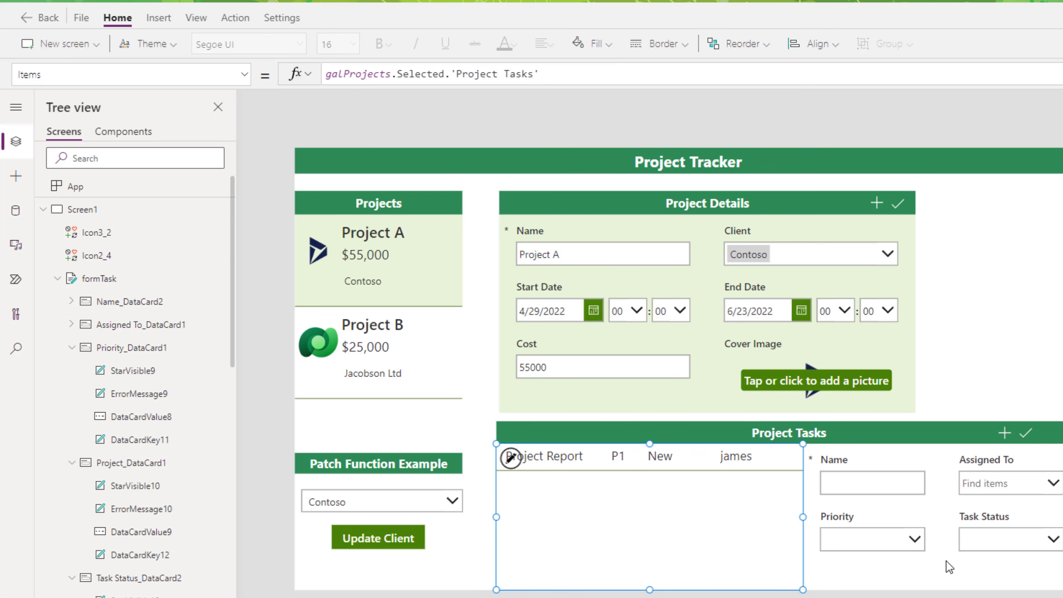
left_click(951, 580)
left_click(142, 76)
type("Item")
key("Return")
type("galTasks")
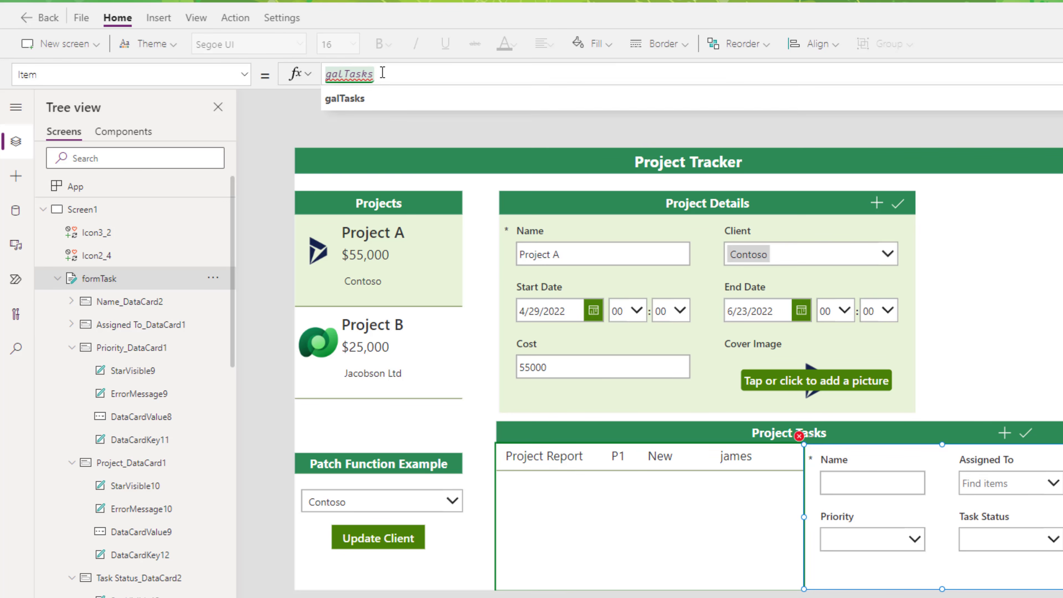
type(".sel")
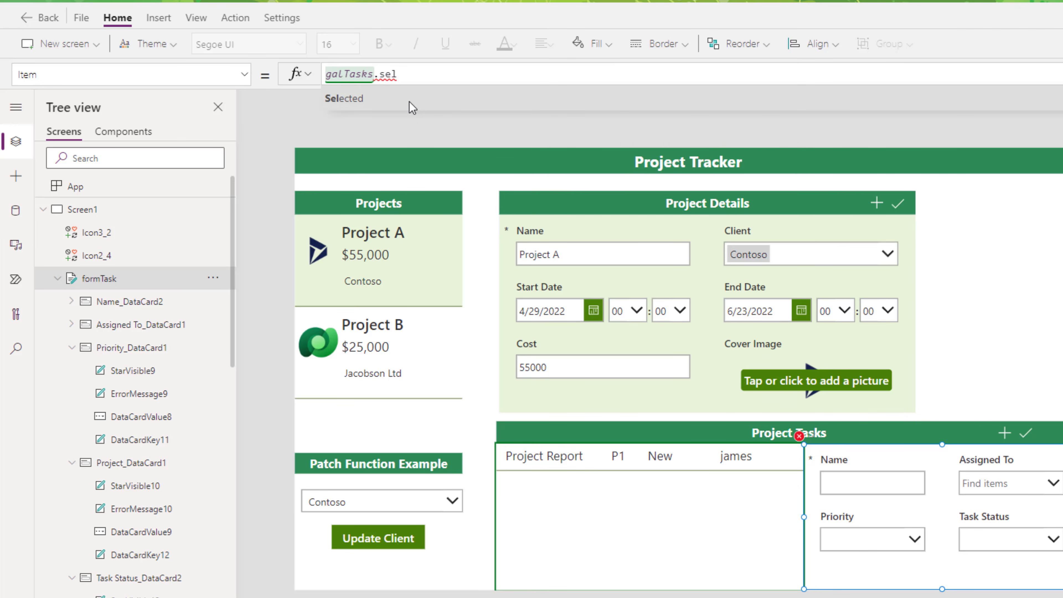
key("Tab")
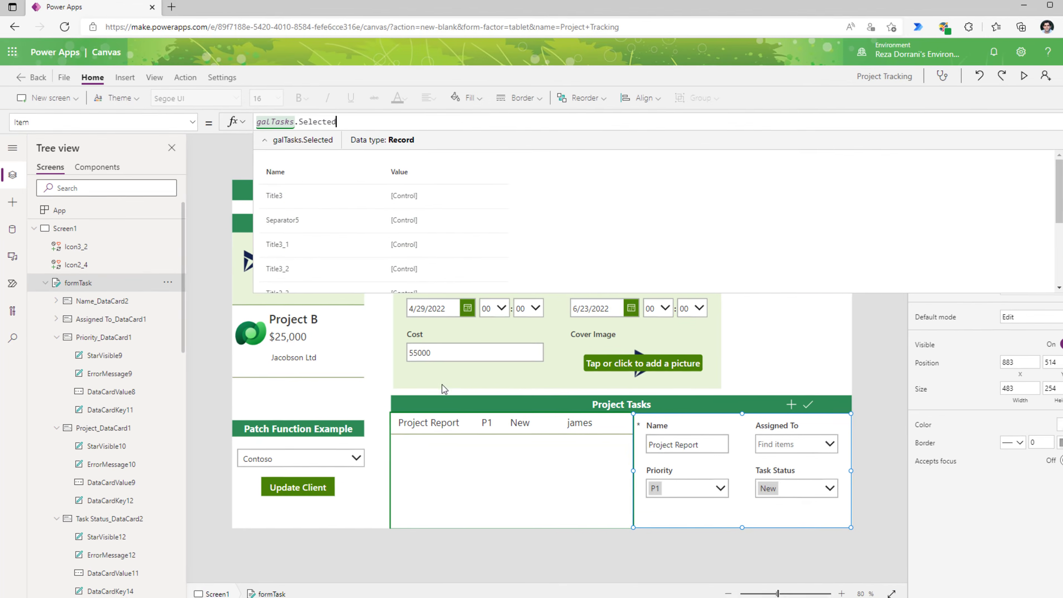
Preview the app, assign the Project Report task to a different person, set its Task Status to Open, and save it.
key("F5")
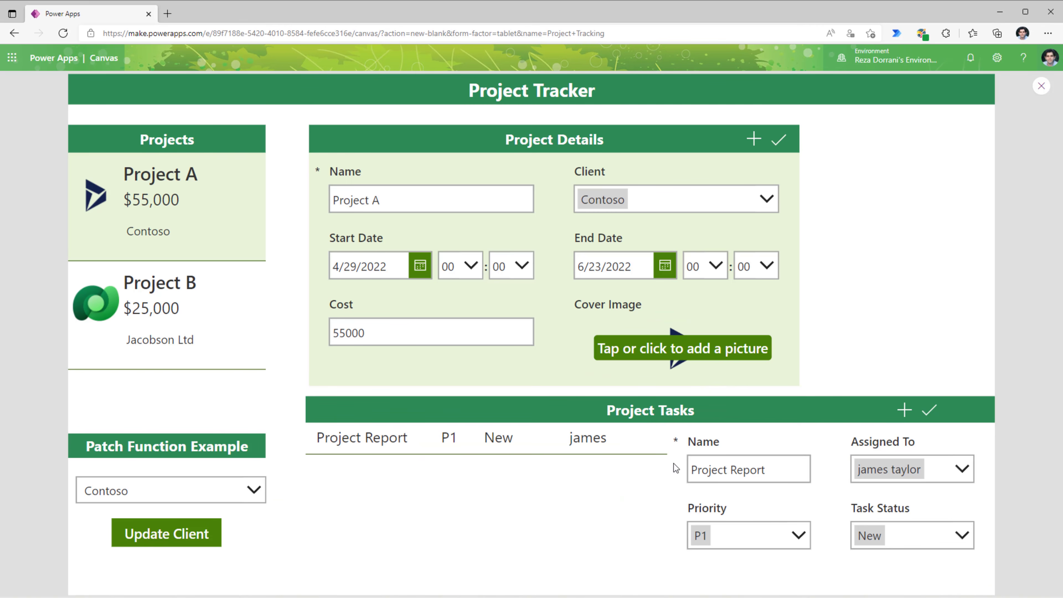
left_click(958, 469)
left_click(933, 404)
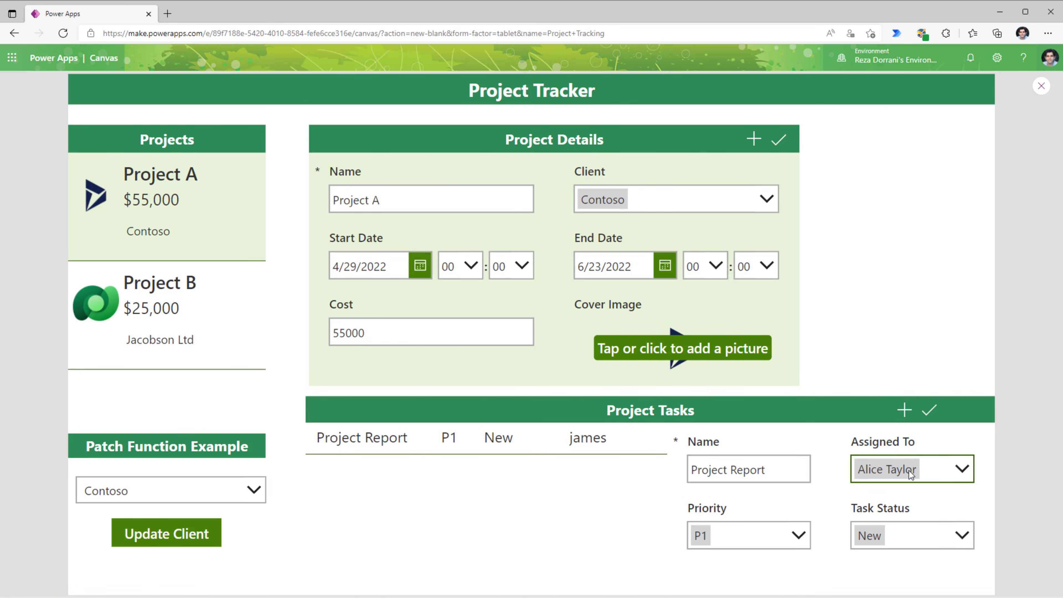
left_click(902, 541)
left_click(884, 503)
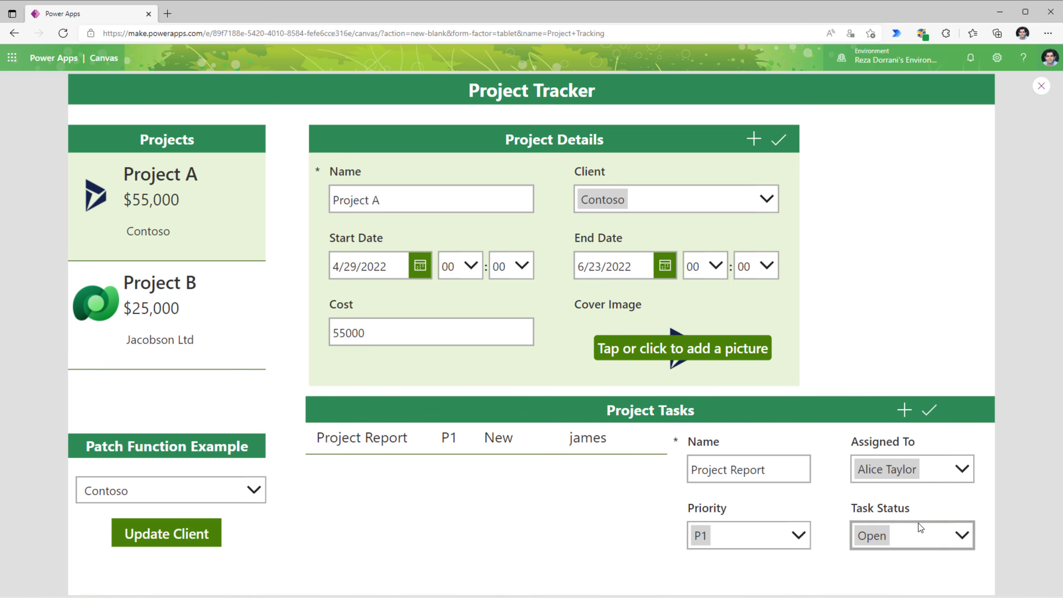
Submit two new assigned tasks with status New: Build App with priority P2 for Project A and Buld bot with priority P3 for Project B.
left_click(905, 412)
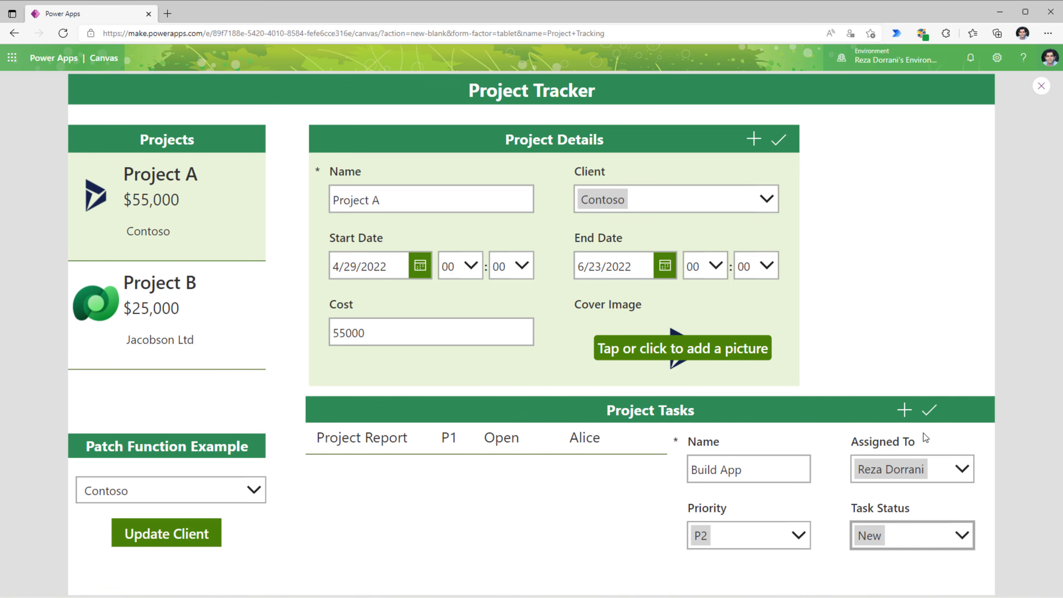
left_click(931, 414)
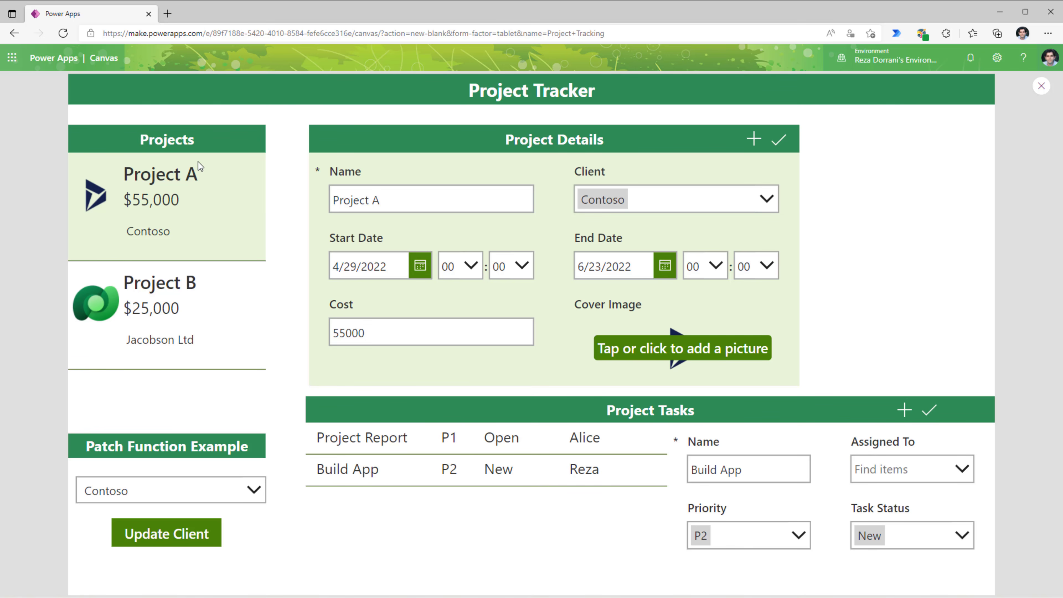
left_click(200, 301)
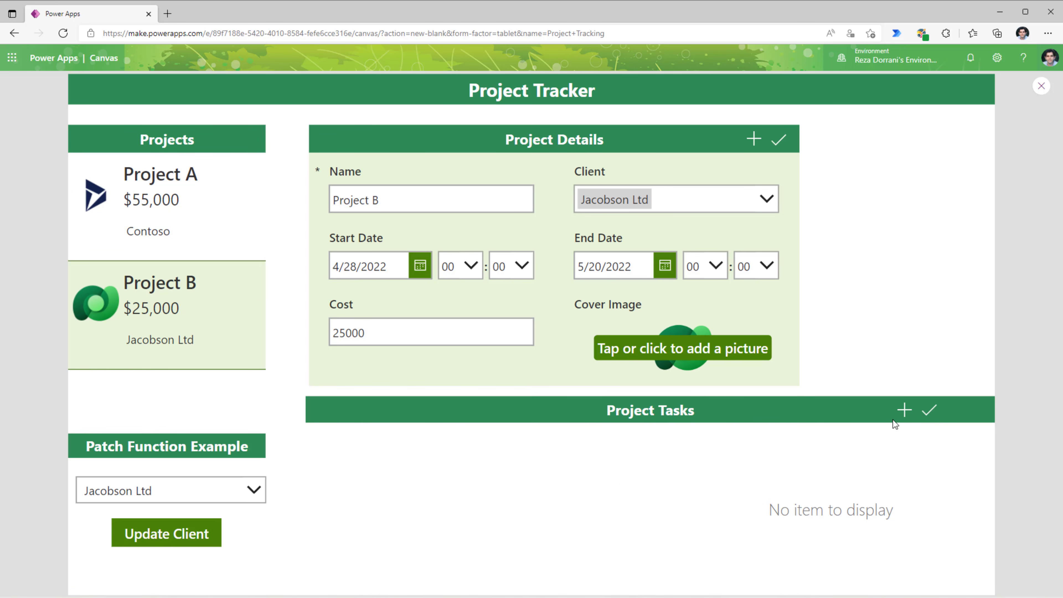
left_click(905, 410)
left_click(887, 463)
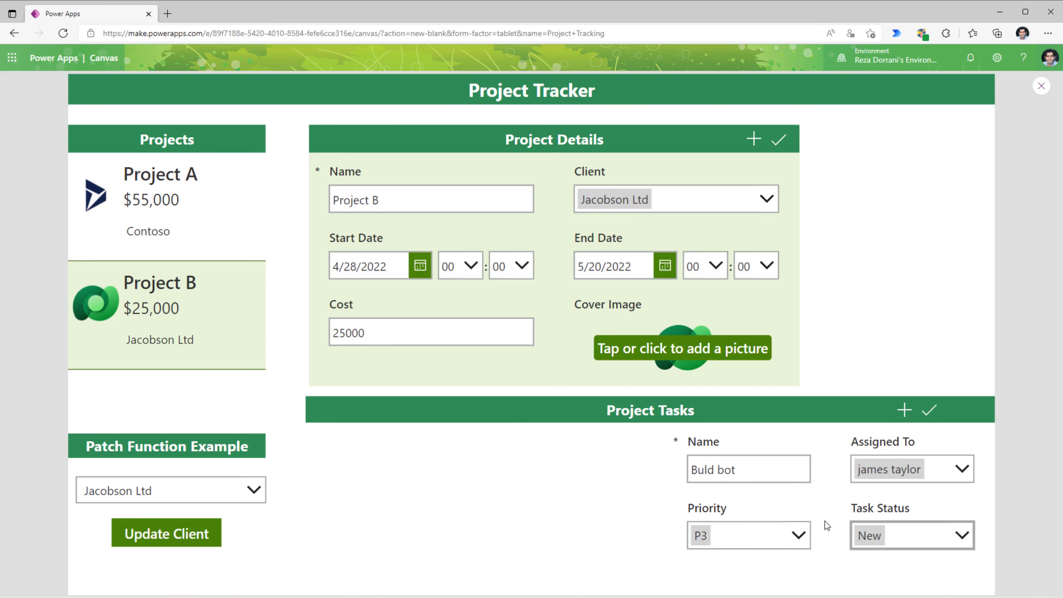
left_click(926, 413)
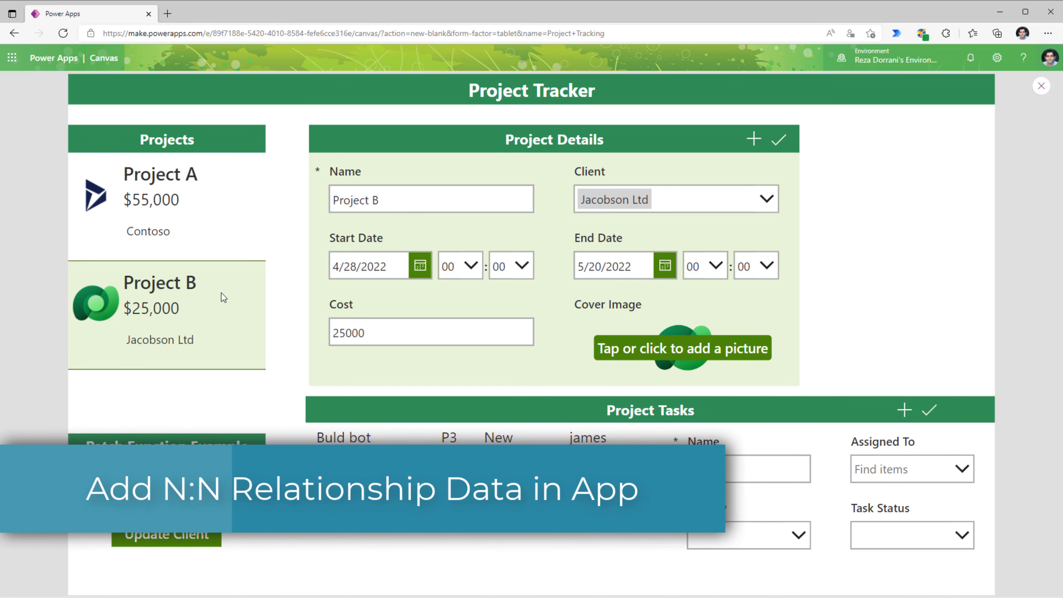
With Project A selected, add a Project Team heading label beside Project Details and a vertical gallery with the Title layout below it.
left_click(186, 226)
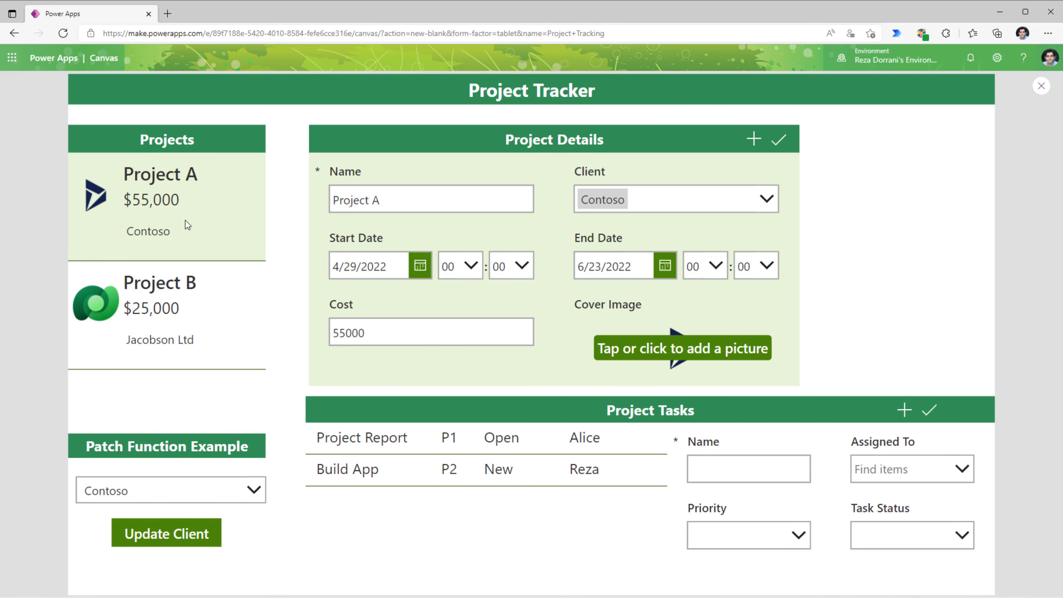
left_click(780, 257)
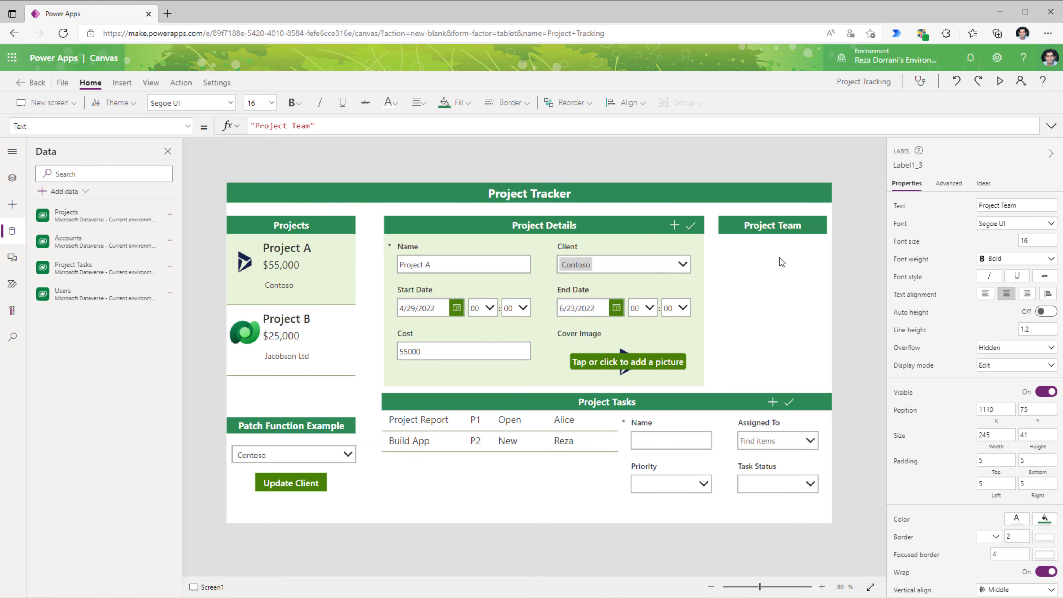
left_click(121, 82)
left_click(312, 102)
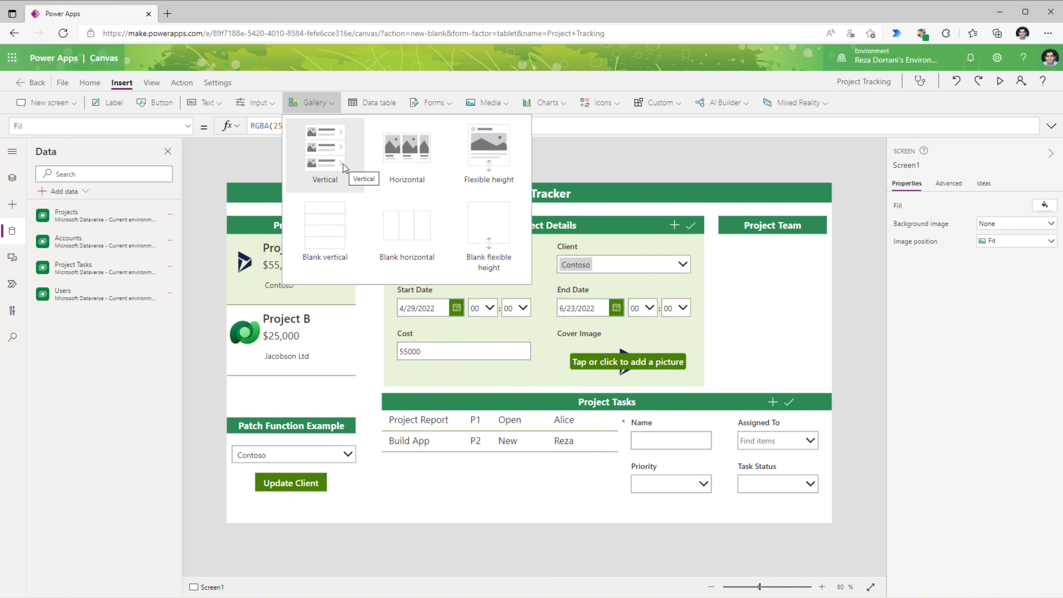
left_click(324, 160)
left_click(1013, 259)
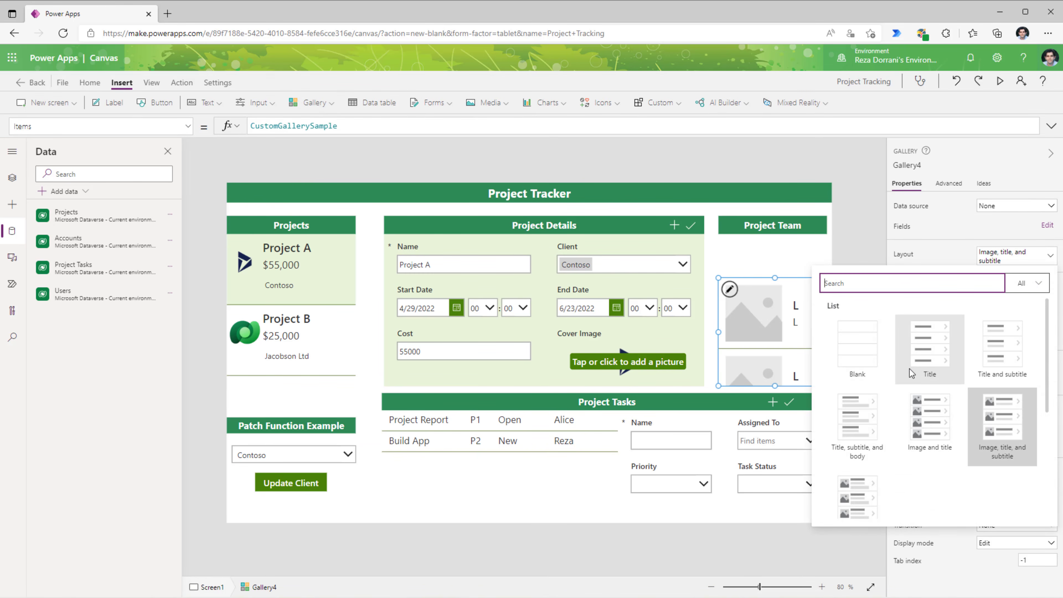
left_click(927, 350)
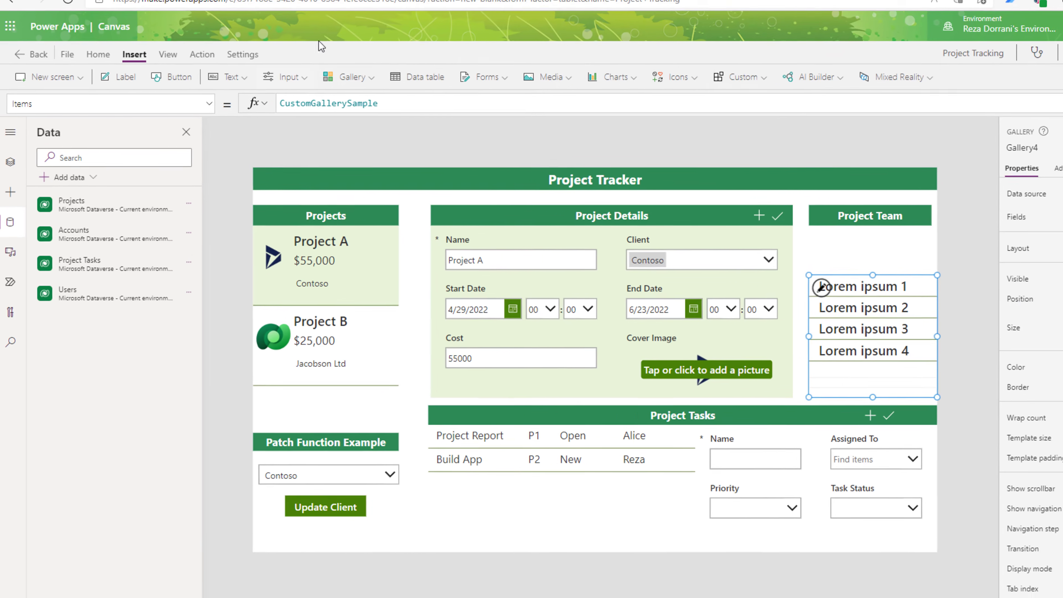
Set the Items of the Project Team gallery to galProjects.Selected.Users.
double_click(325, 126)
type("galpr")
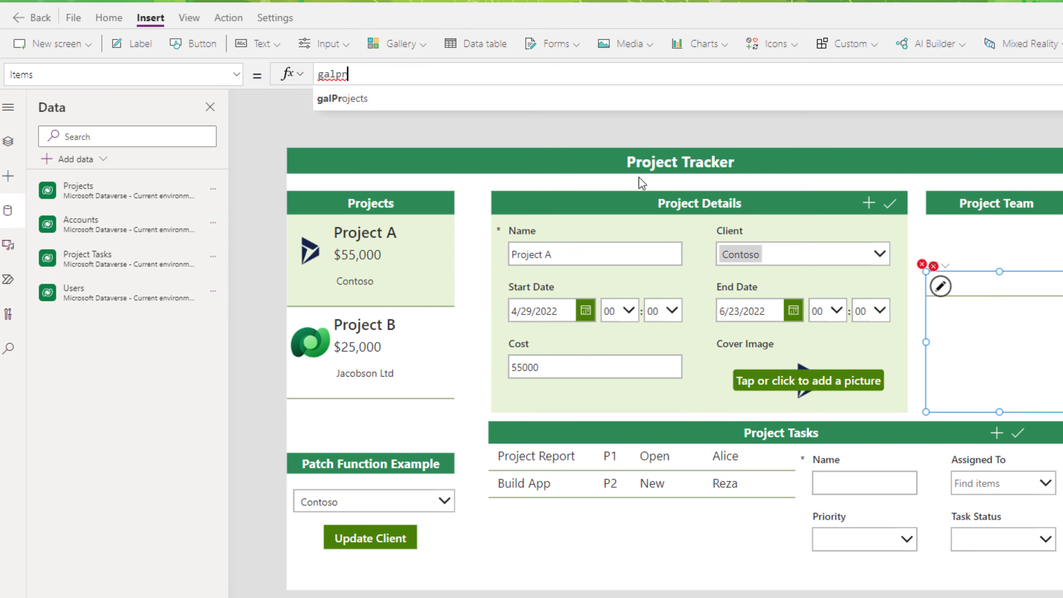
key("Tab")
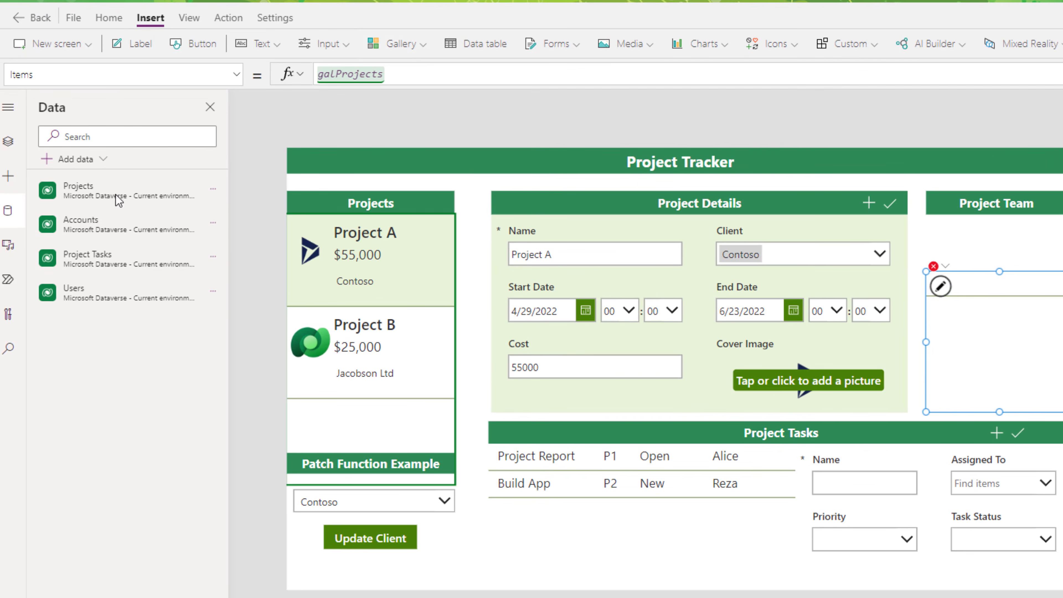
type(".sel")
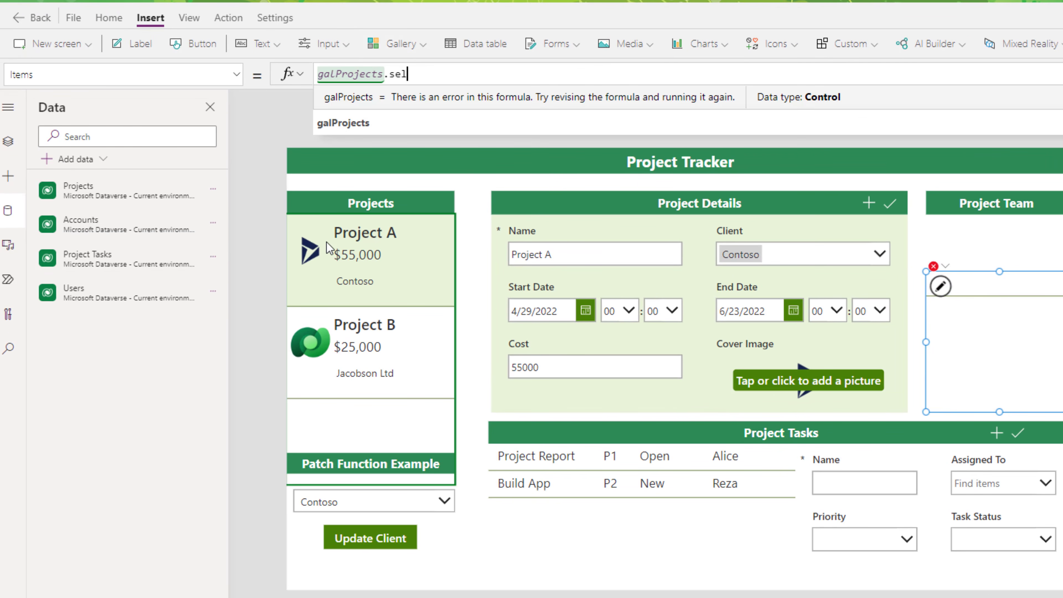
key("Tab")
type(".user")
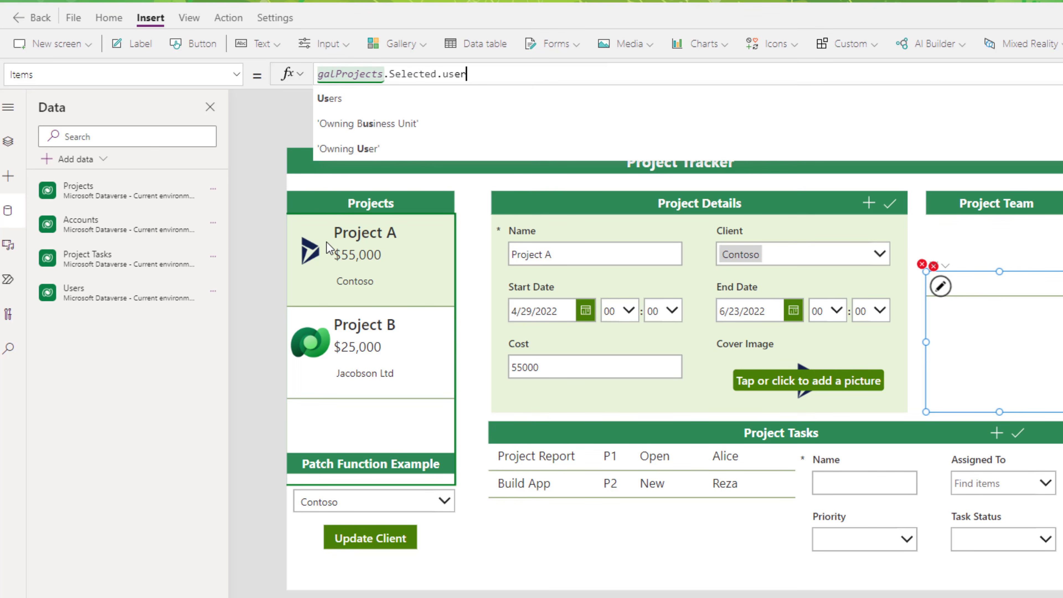
key("Tab")
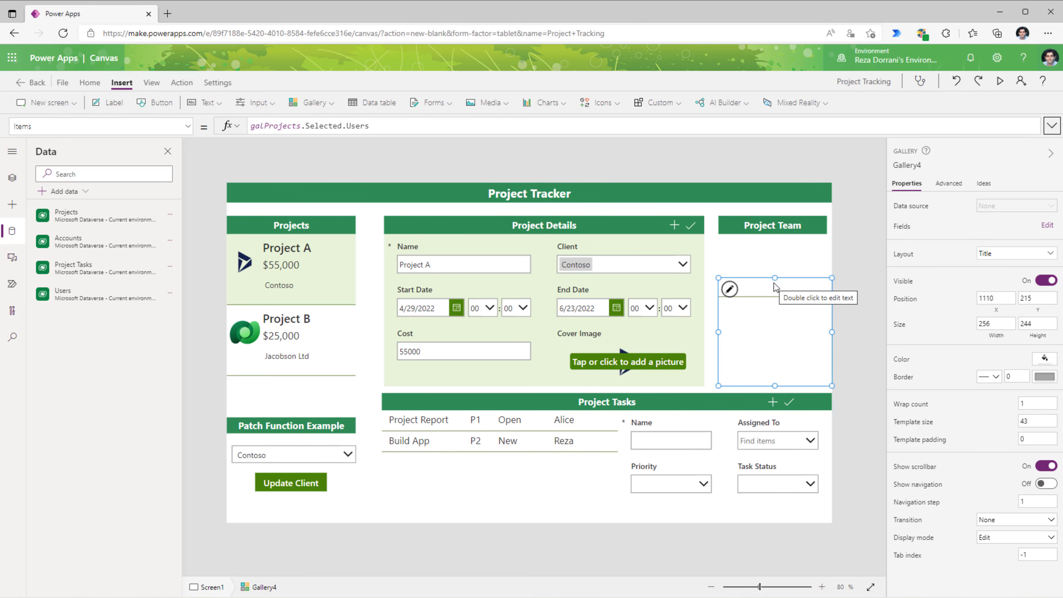
Insert a combo box directly below the Project Team heading and set its Items to Users.
left_click(255, 102)
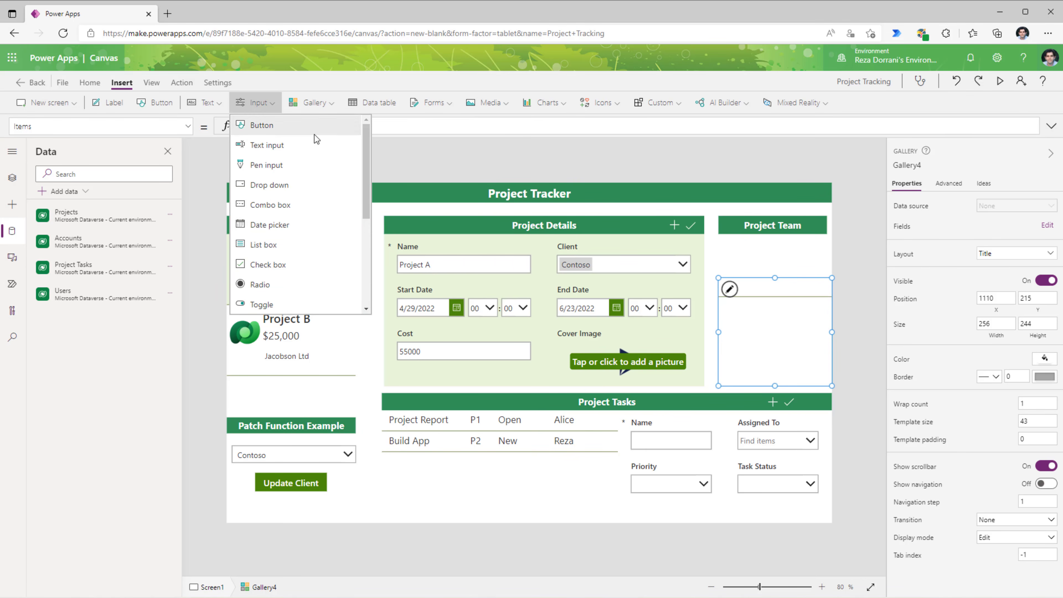
left_click(295, 204)
left_click_drag(293, 205, 755, 261)
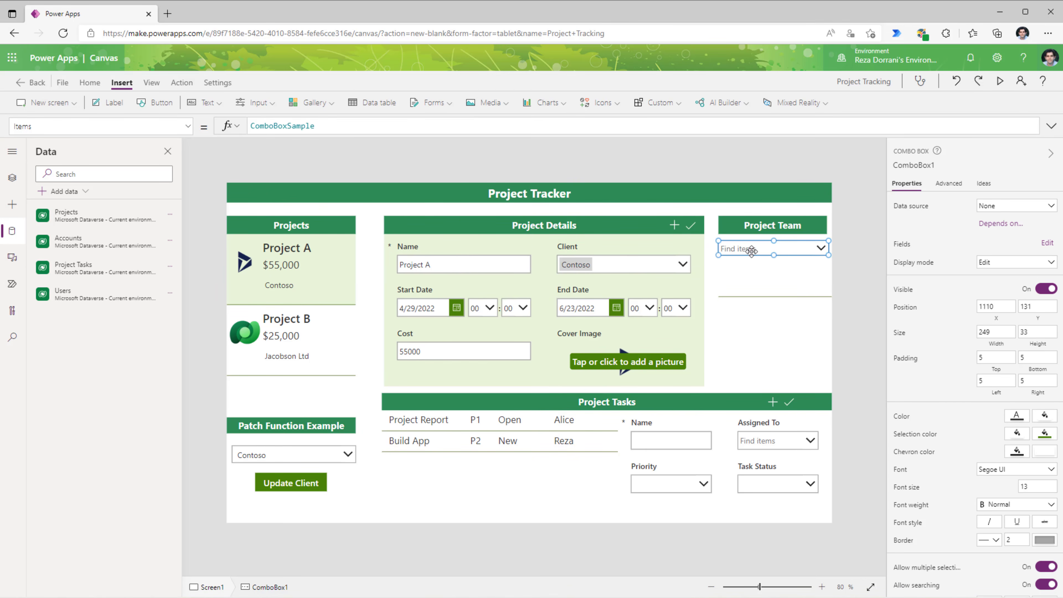
double_click(285, 127)
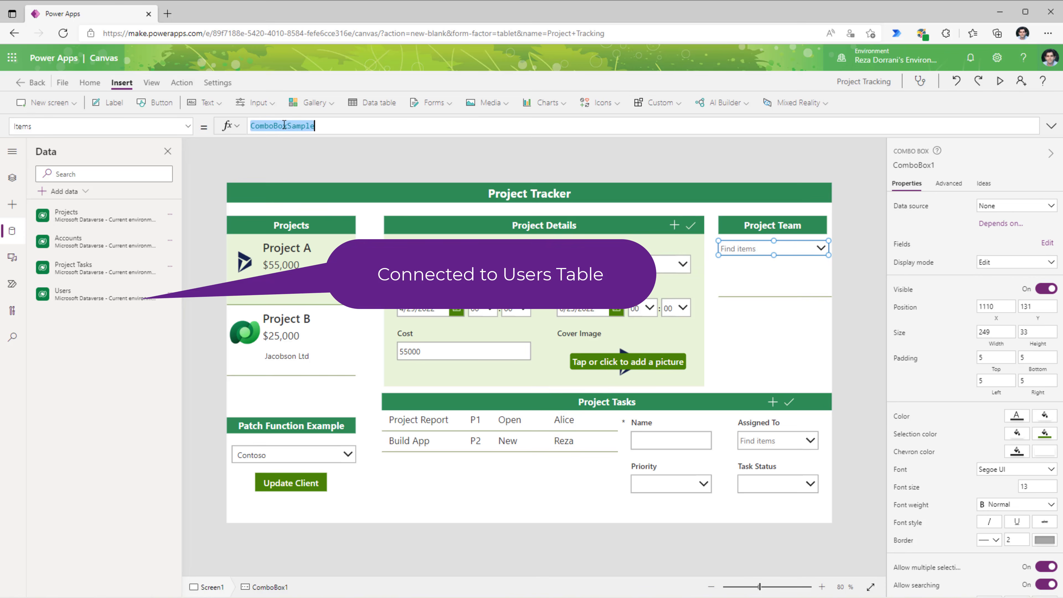
type("users")
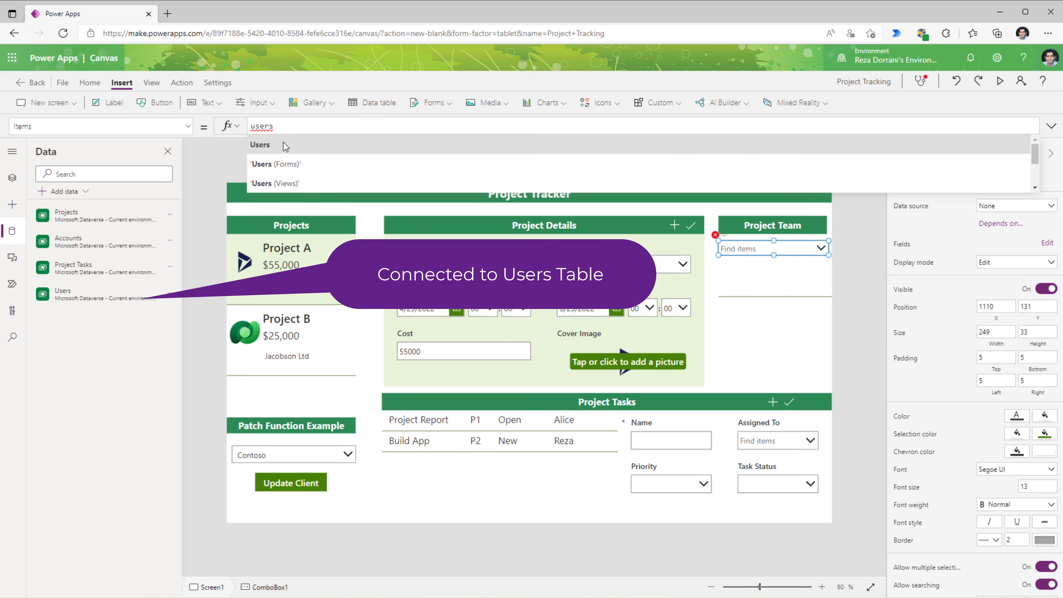
left_click(285, 144)
Preview the app, check which users the Project Team combo box offers, and exit the preview.
key("F5")
left_click(907, 179)
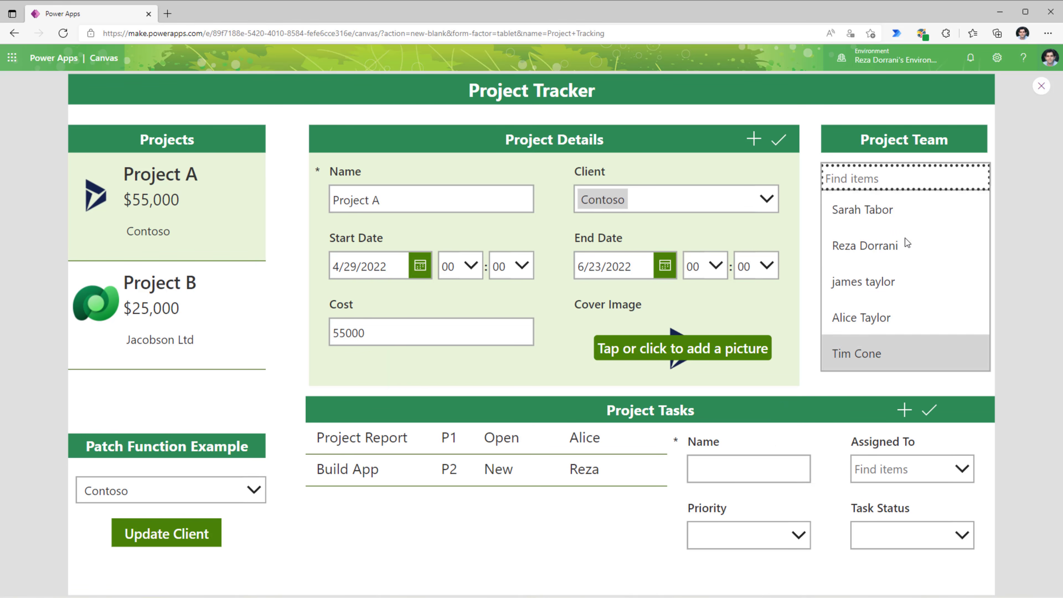
left_click(1041, 87)
Place a button labelled Add under the Project Team combo box and set the combo box's Items to Filter(Users,'User Synced' = Yes).
left_click(774, 275)
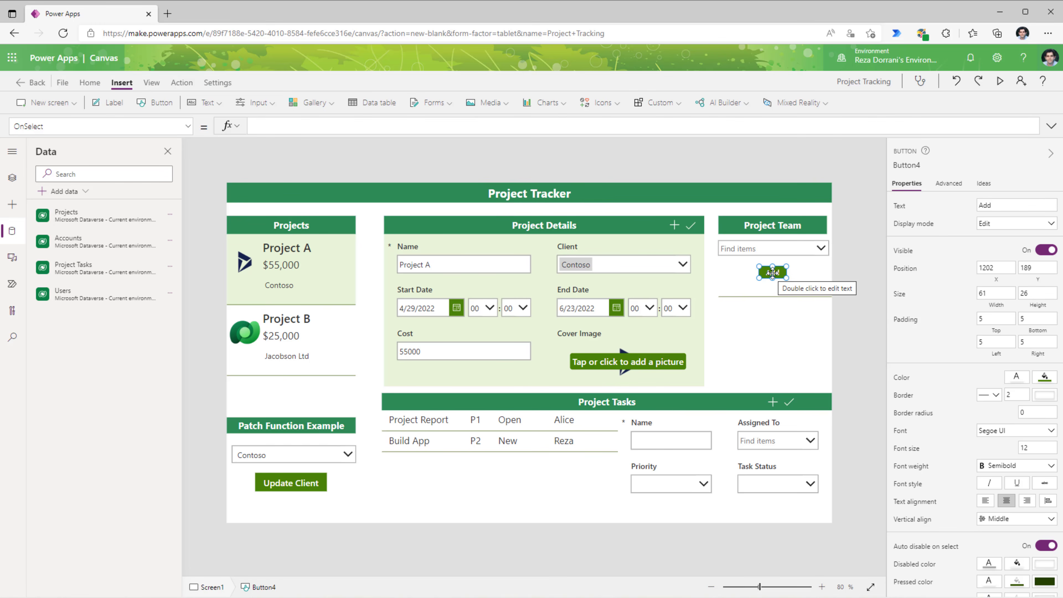
left_click(764, 250)
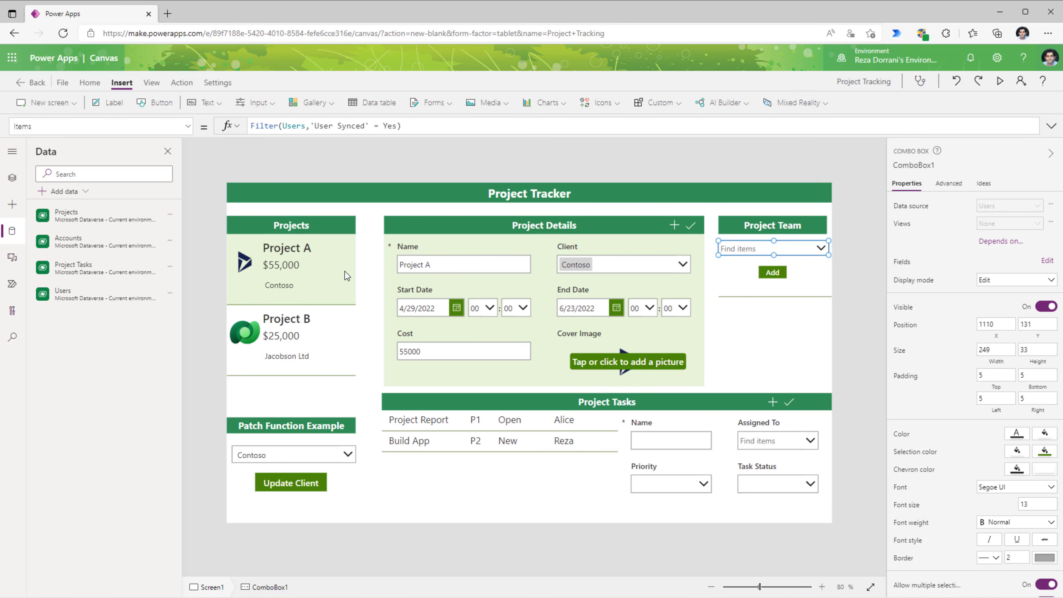
Set the Add button's OnSelect to Relate(galProjects.Selected.Users,cbxUsers.Selected), with cbxUsers as the name of the Project Team combo box.
left_click(772, 272)
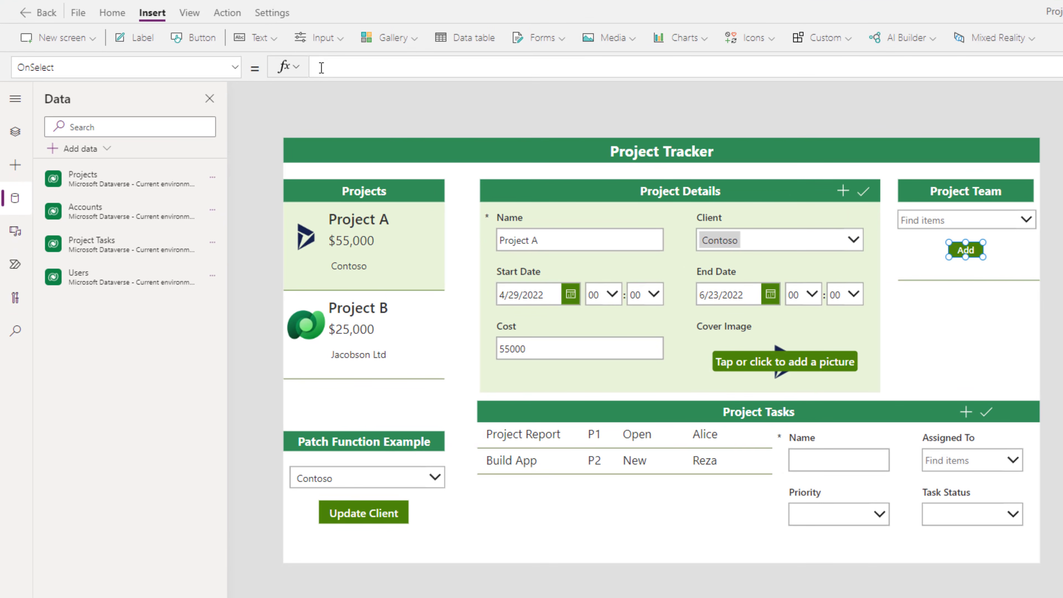
type("late(")
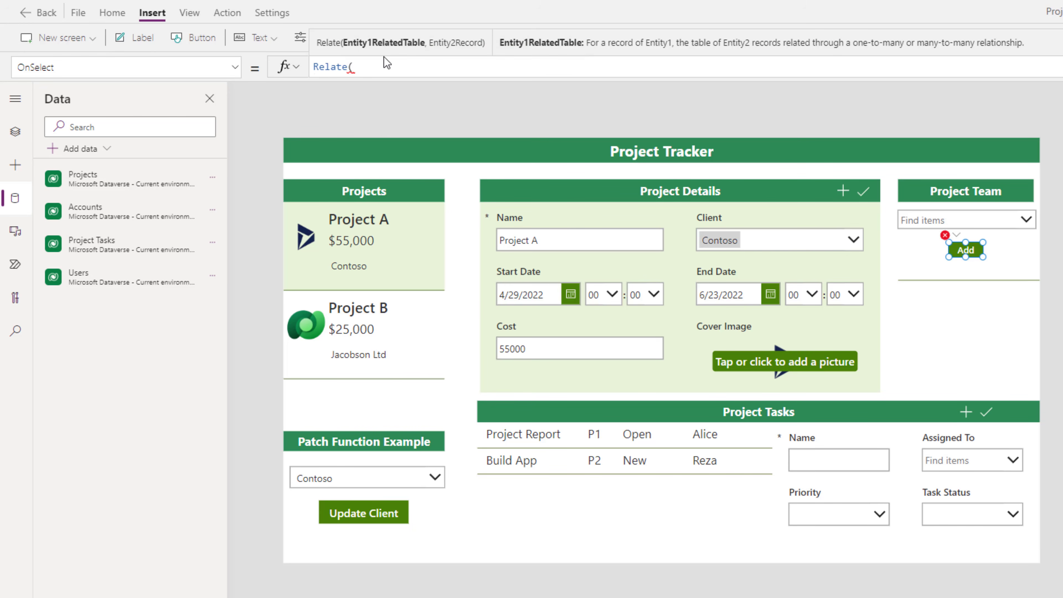
type("galProjects")
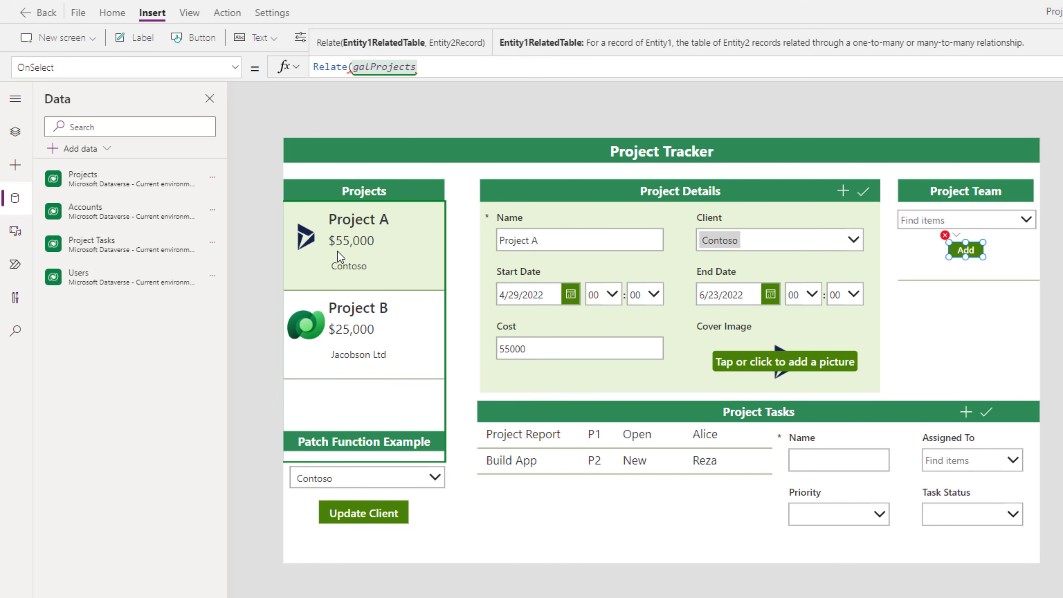
type(".Selected")
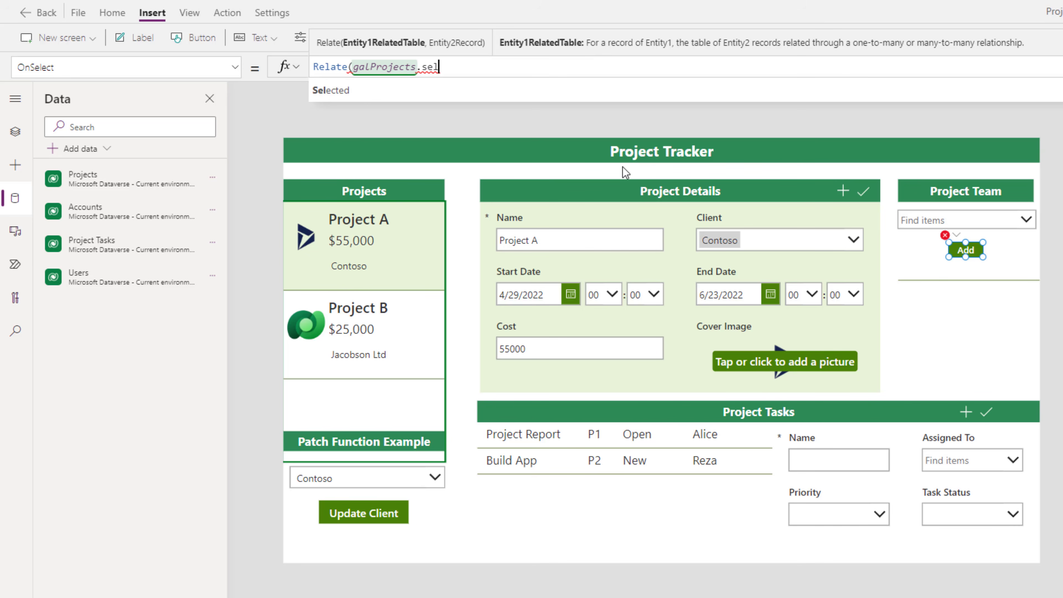
type(".us")
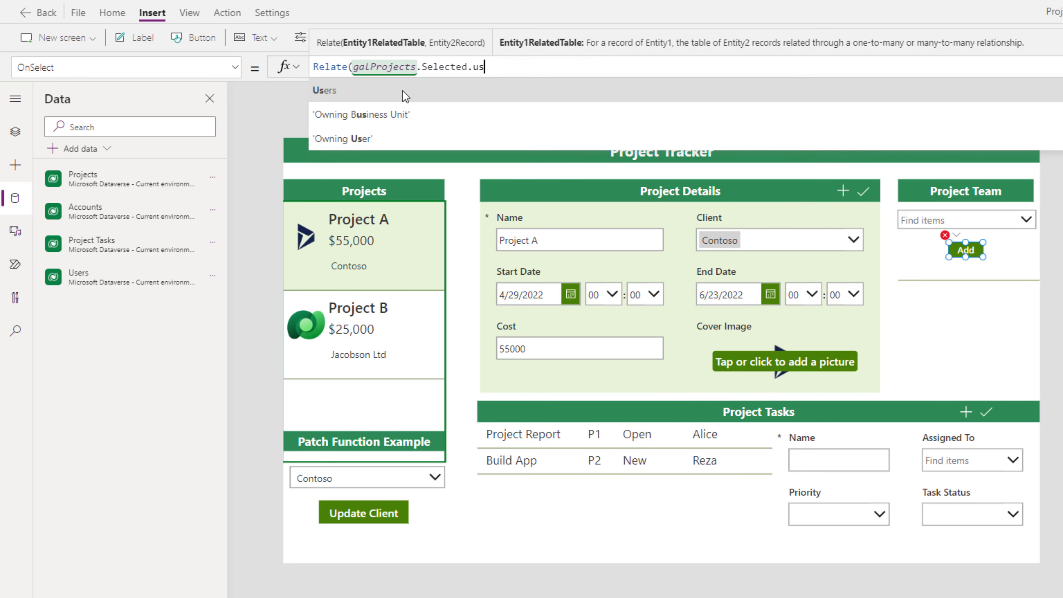
left_click(405, 96)
type(",")
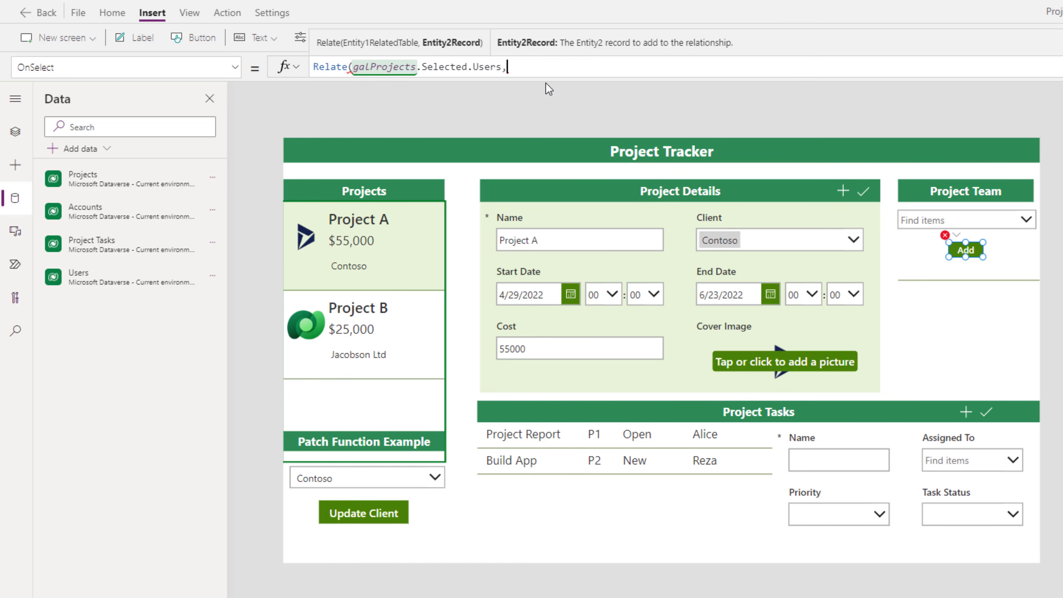
left_click(989, 219)
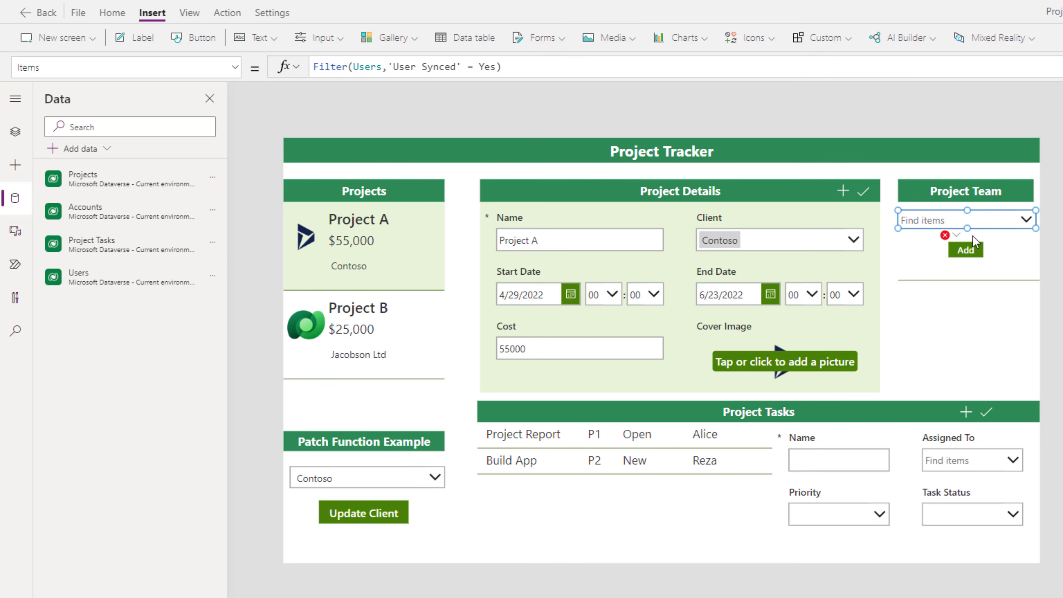
left_click(970, 250)
left_click(527, 69)
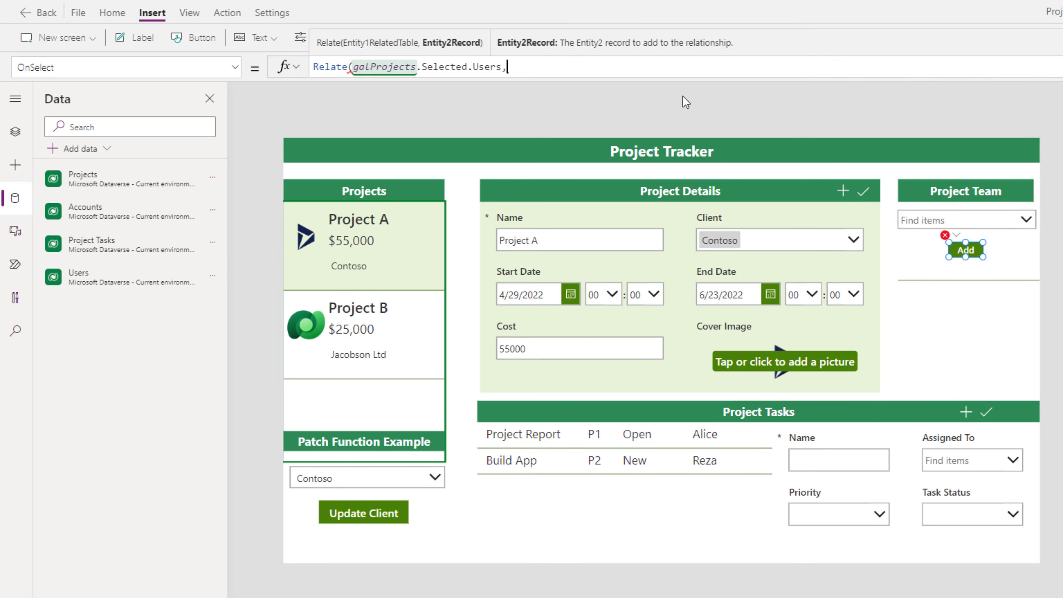
type("cbxUsers.selected)")
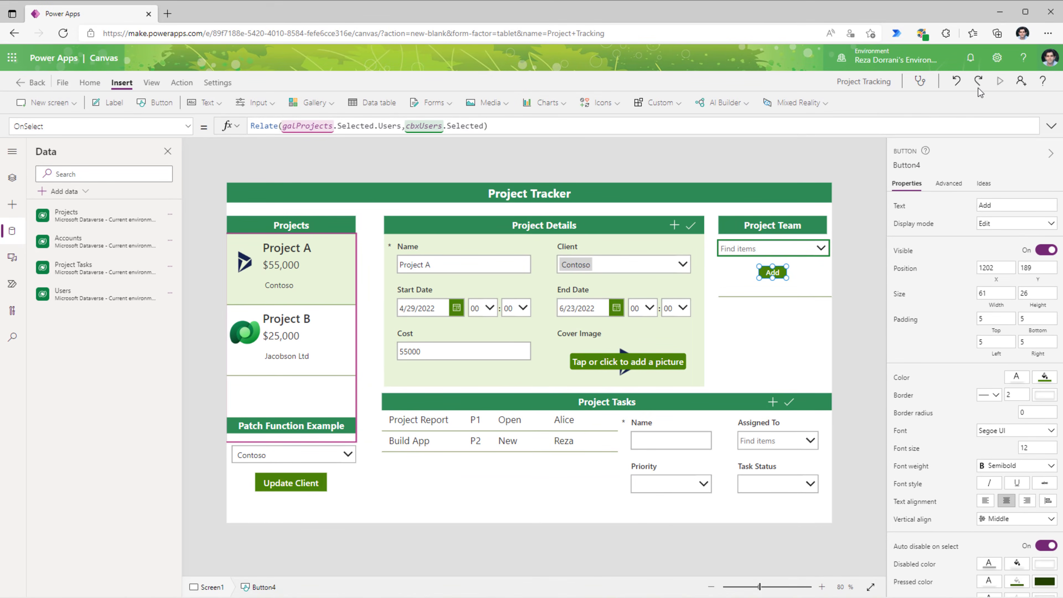
Preview the app, choose one user in the Project Team combo box and add that user to Project A's team.
left_click(1000, 80)
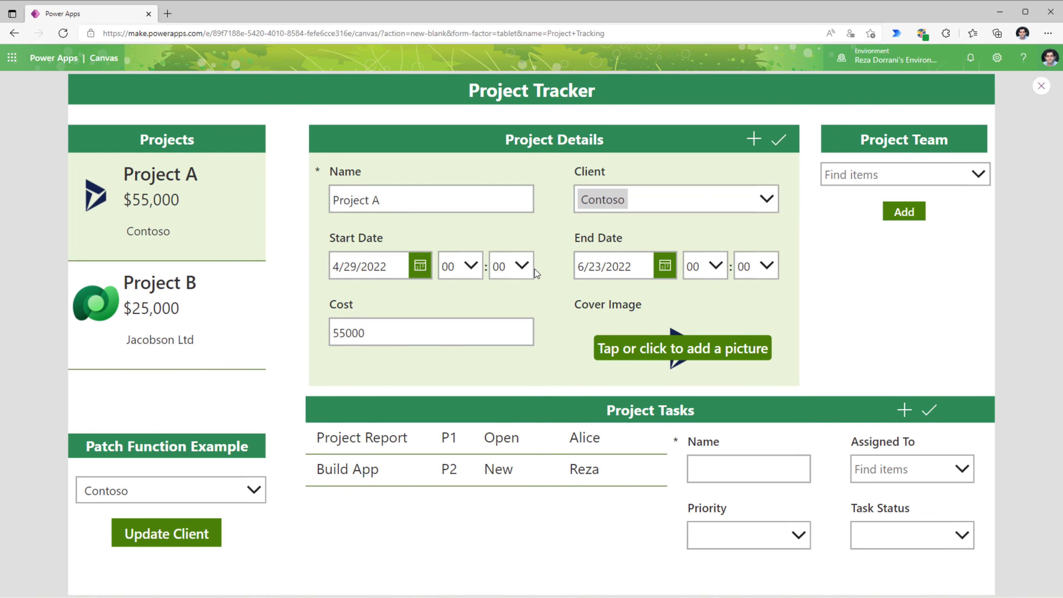
left_click(839, 178)
left_click(835, 246)
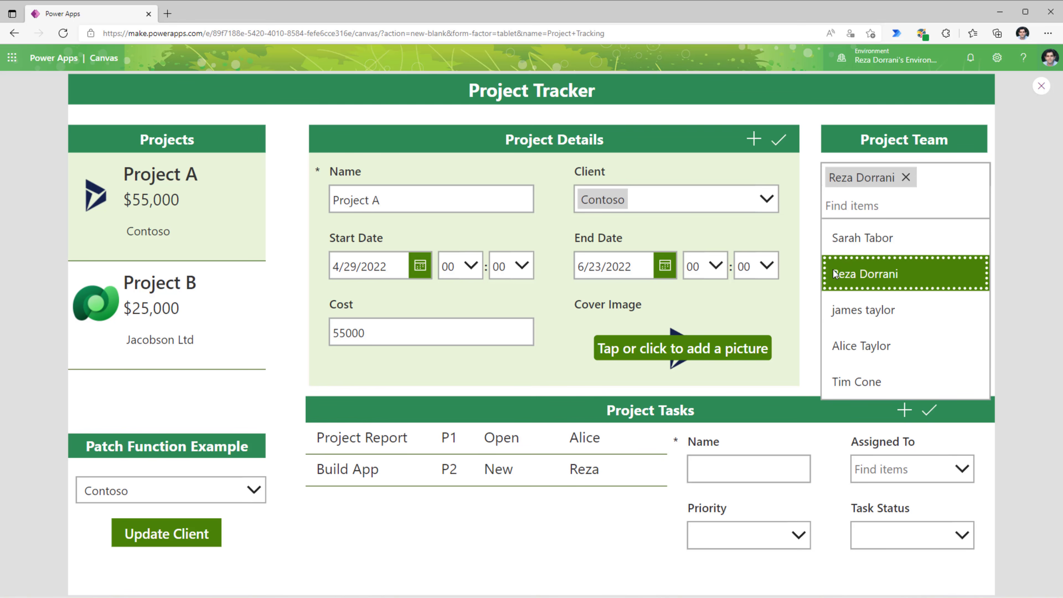
left_click(815, 248)
left_click(904, 211)
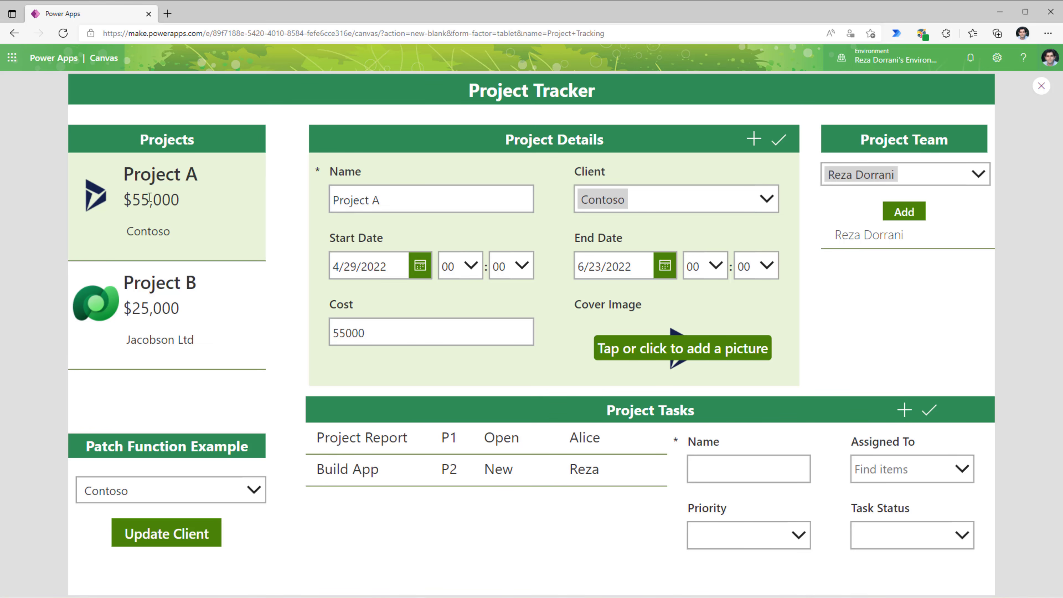
Replace the chosen user in the Project Team combo box with a different one and add that user to Project A's team.
left_click(978, 175)
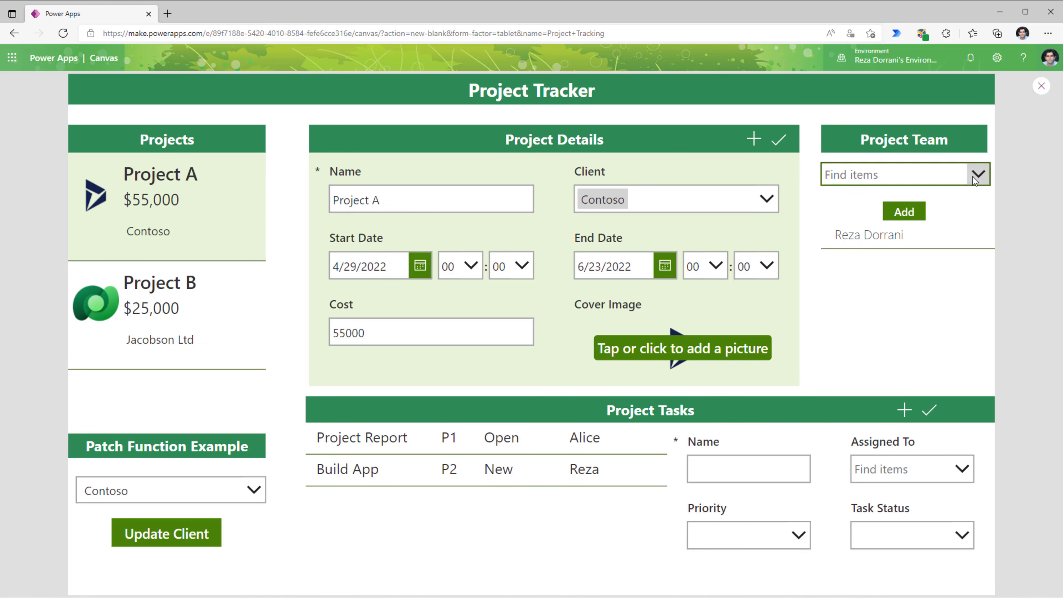
left_click(883, 218)
left_click(991, 201)
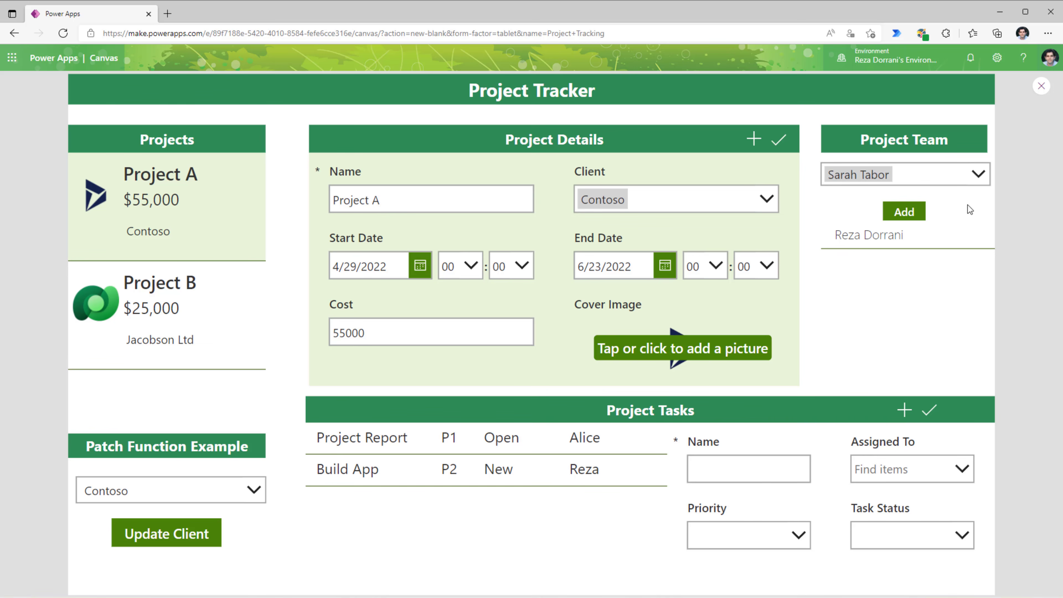
left_click(911, 212)
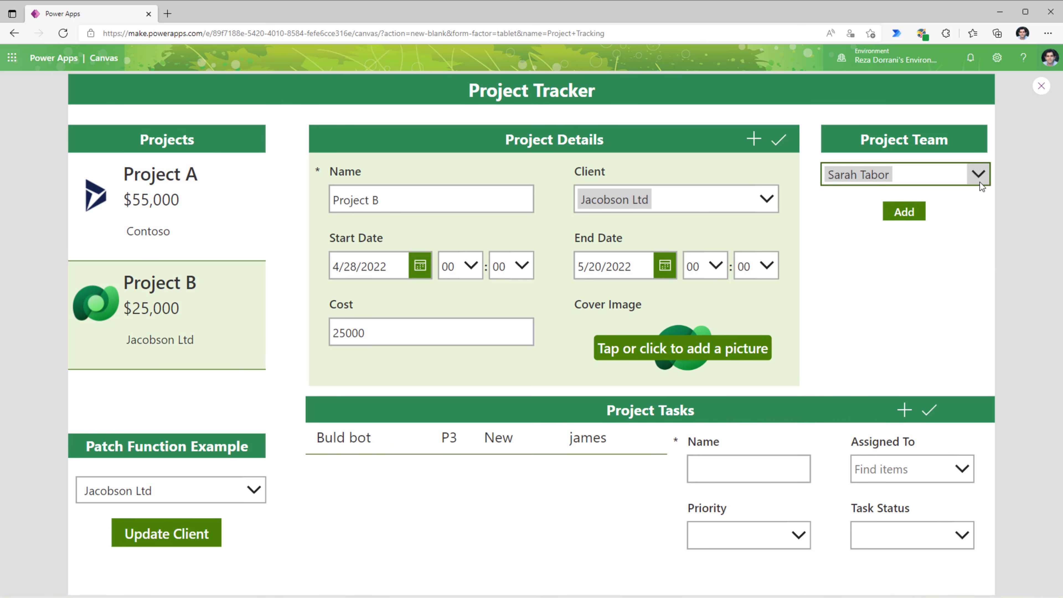
With Project B selected, choose two users in the Project Team combo box and exit the preview.
left_click(980, 180)
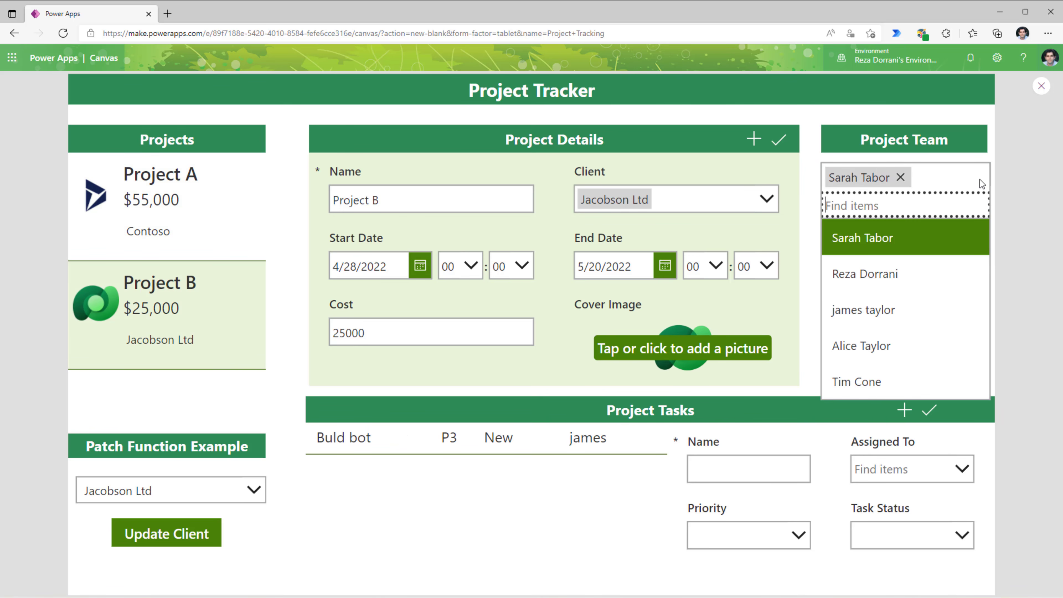
left_click(885, 256)
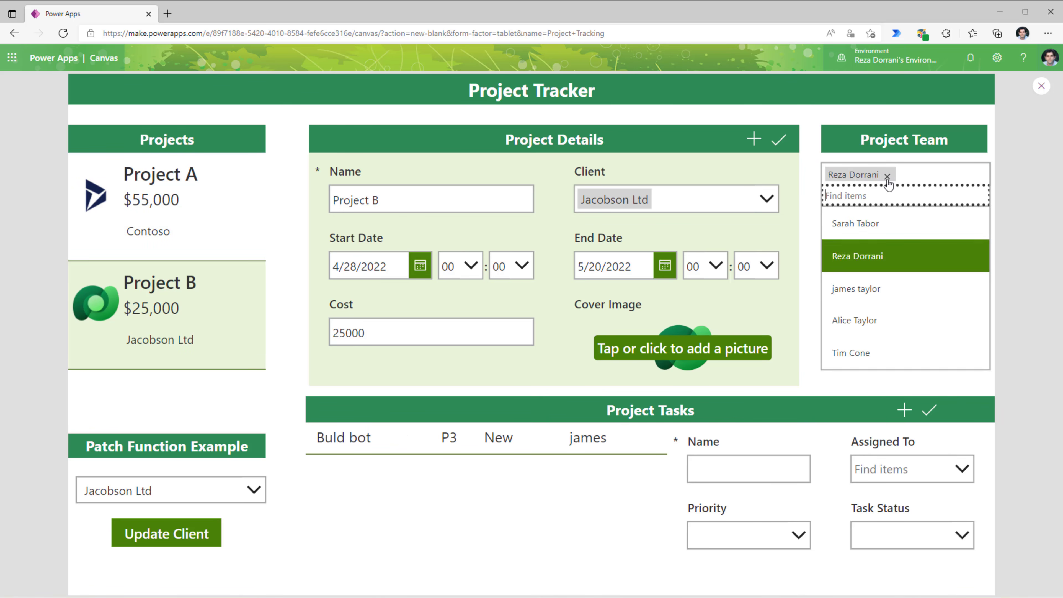
left_click(887, 176)
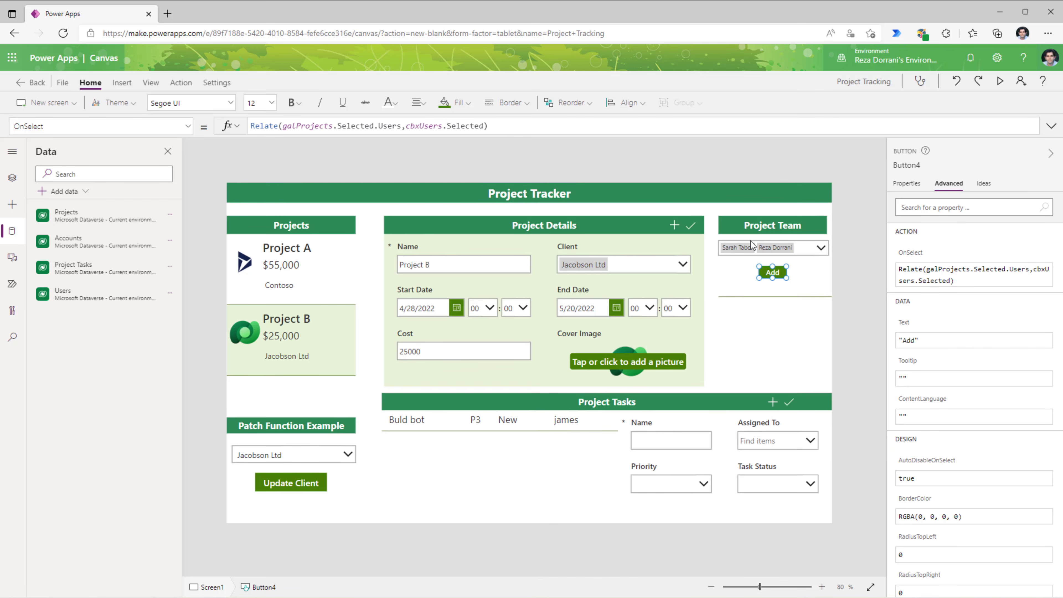
Comment out the existing Relate formula in the Add button's OnSelect and start a new line below it.
left_click(253, 125)
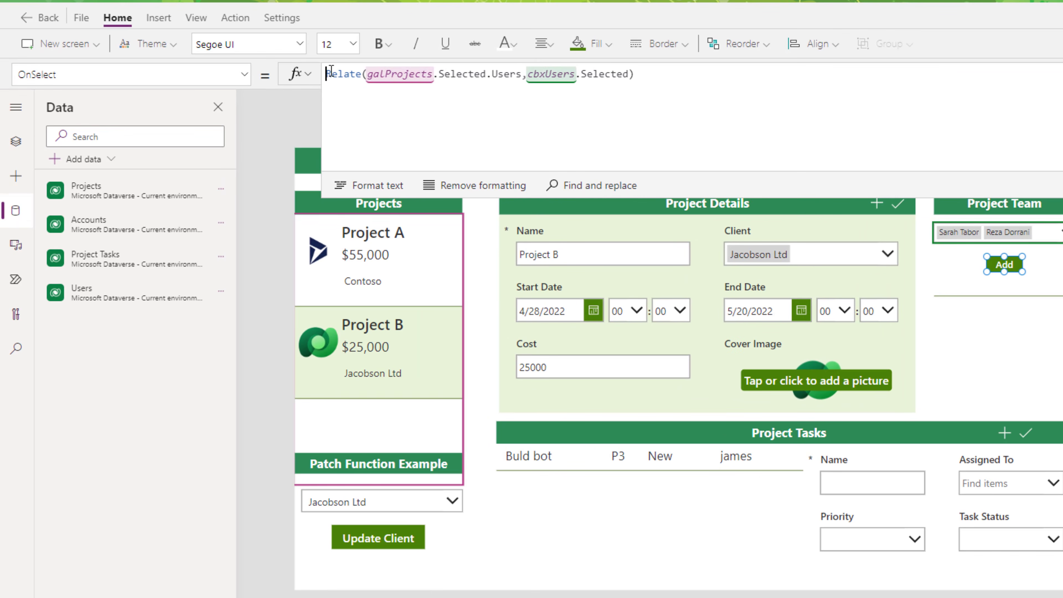
type("//")
left_click(663, 73)
key("Return")
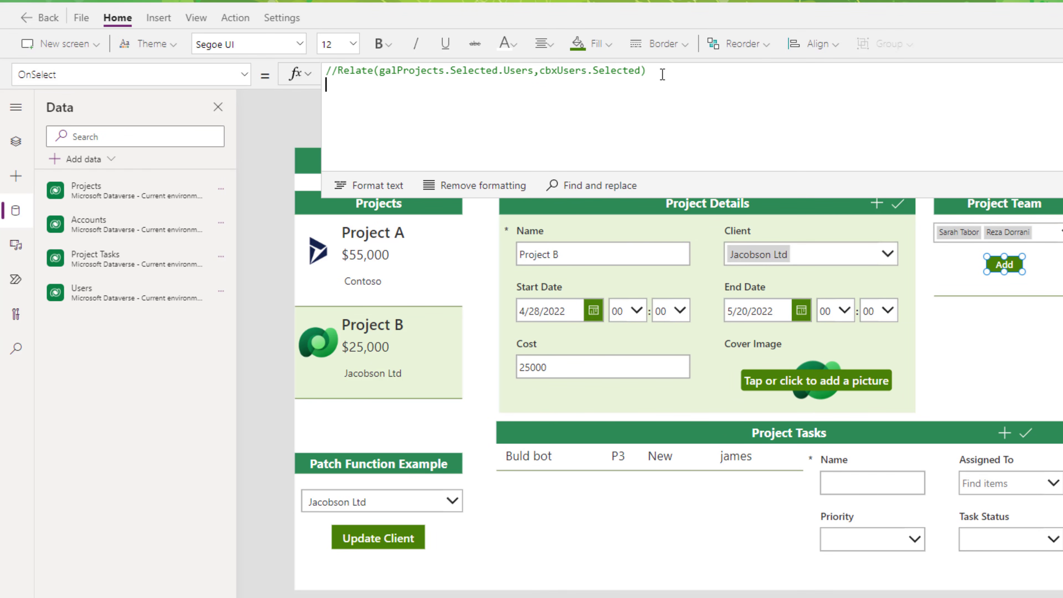
Enter ForAll(cbxUsers.SelectedItems, Relate(galProjects.Selected.Users,ThisRecord)) below the commented line in the Add button's OnSelect.
type("forall")
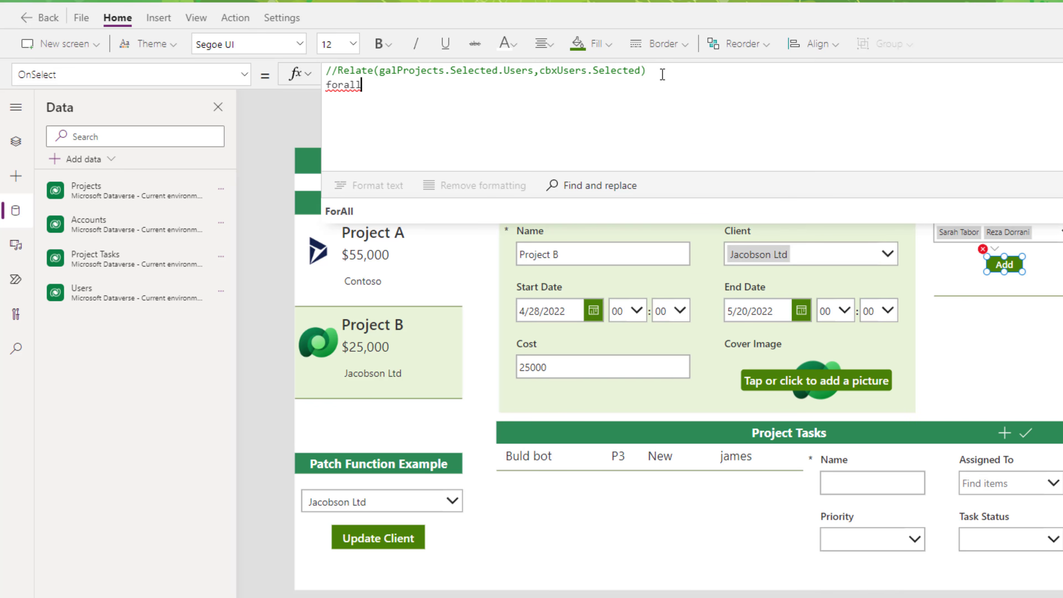
type("(cbxUsers")
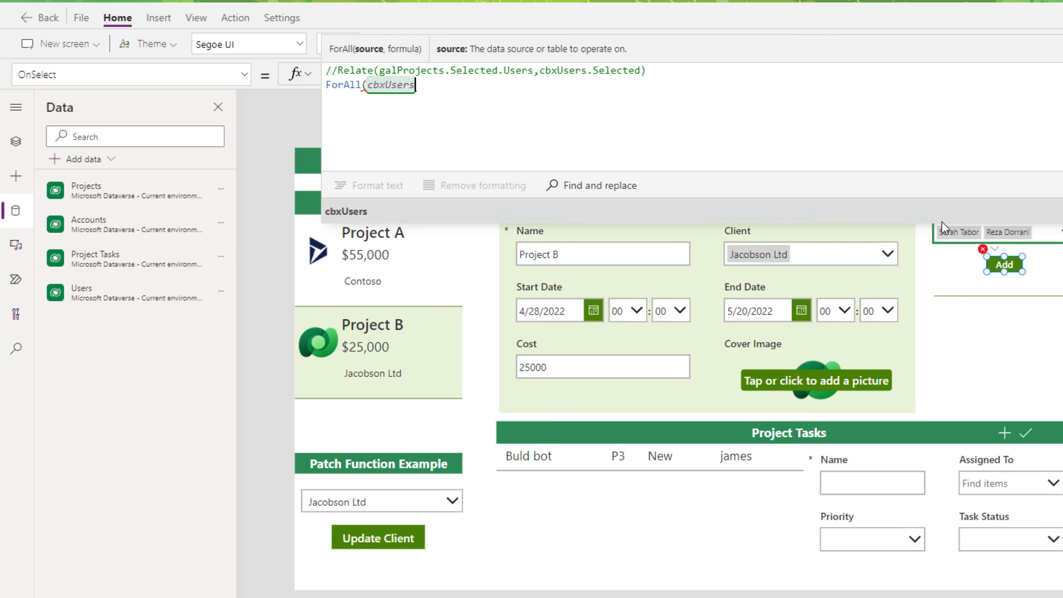
type(".SelectedItems, Rela")
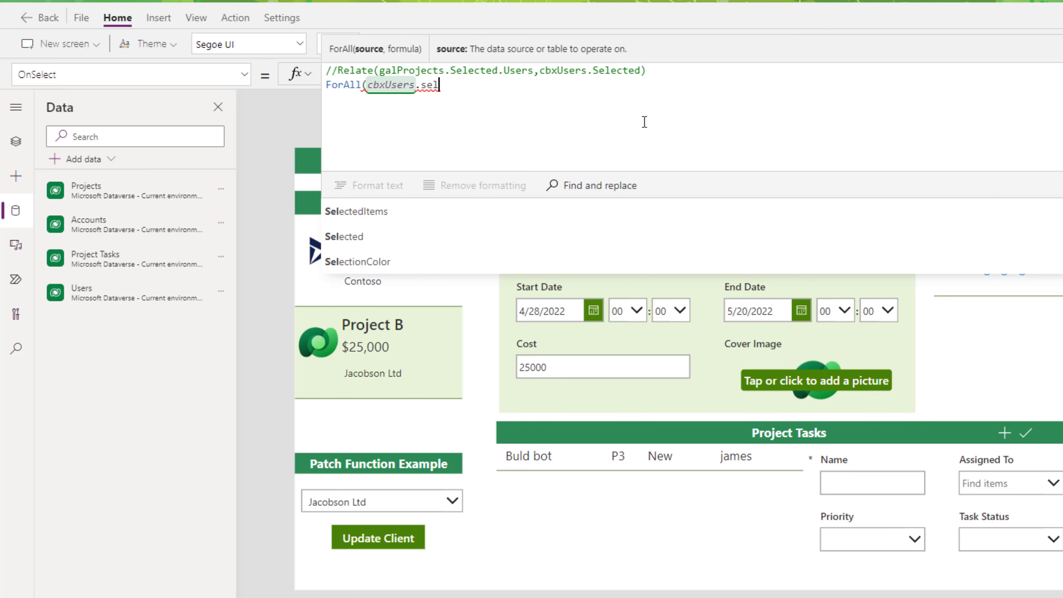
type("te")
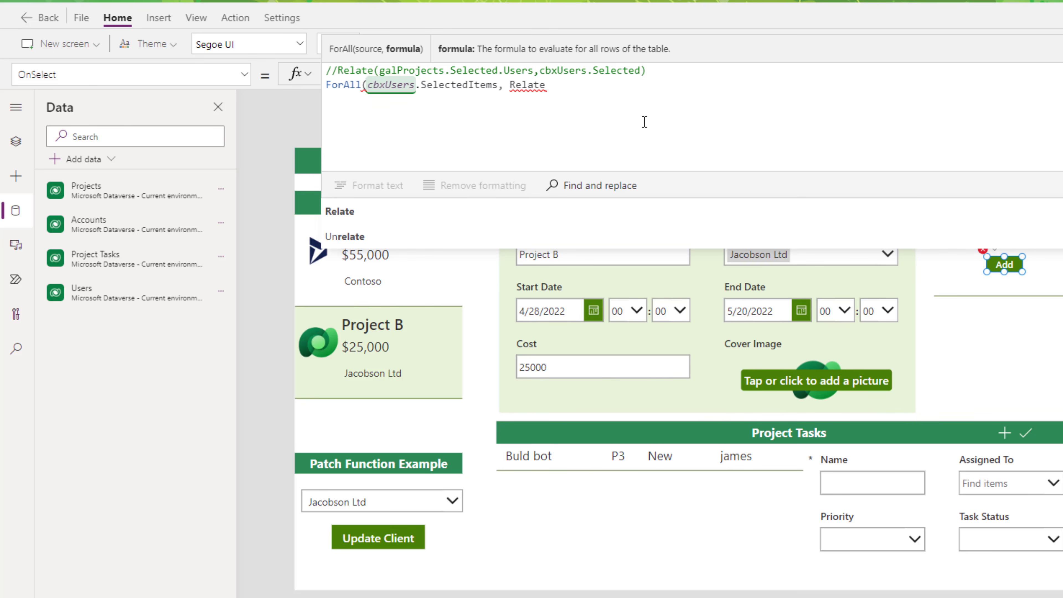
type("(galProjects")
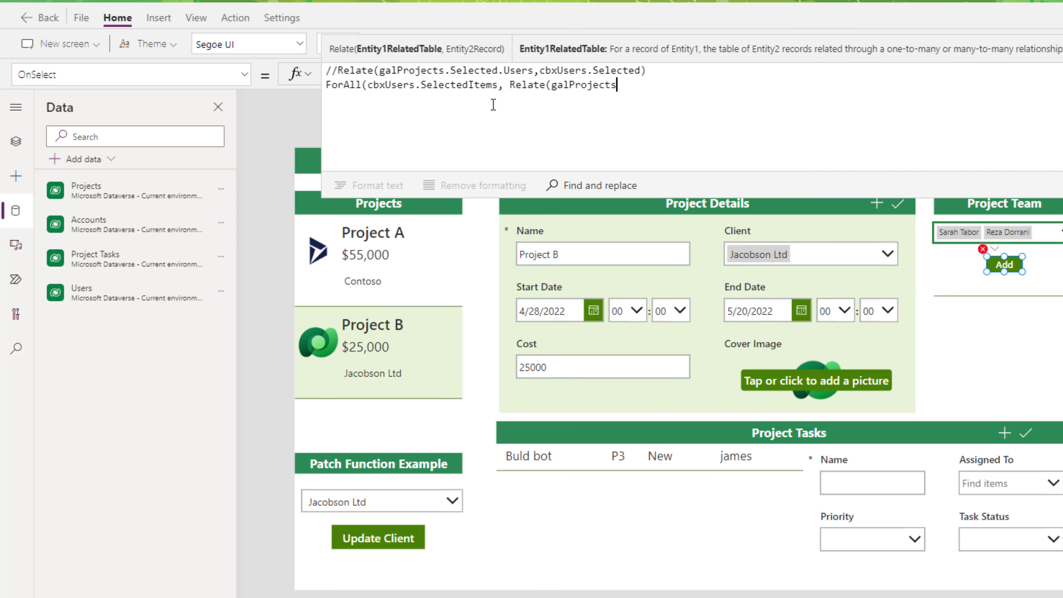
type(".Selected.u")
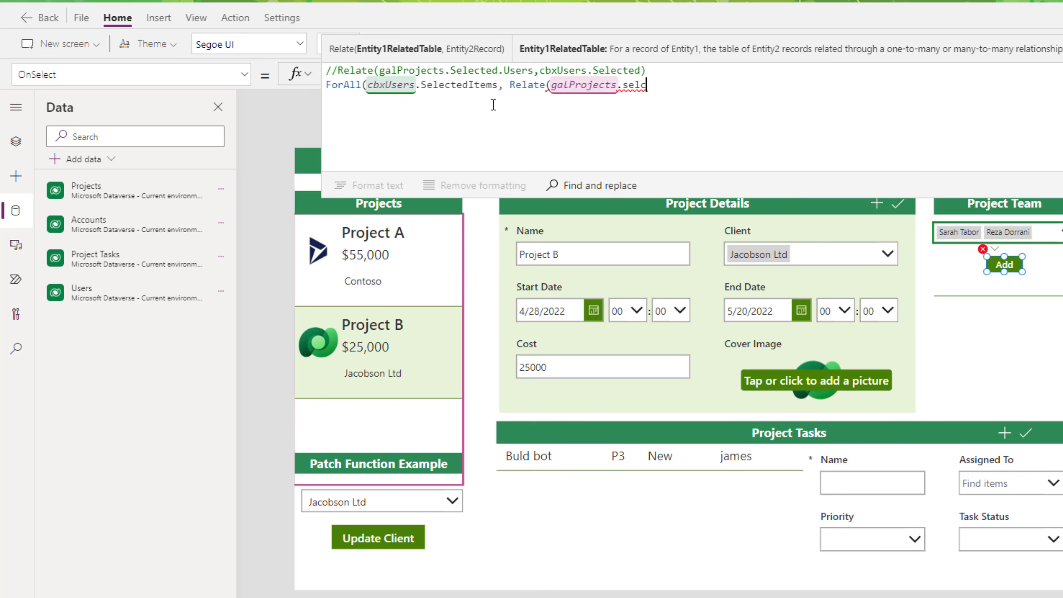
type("s")
key("Tab")
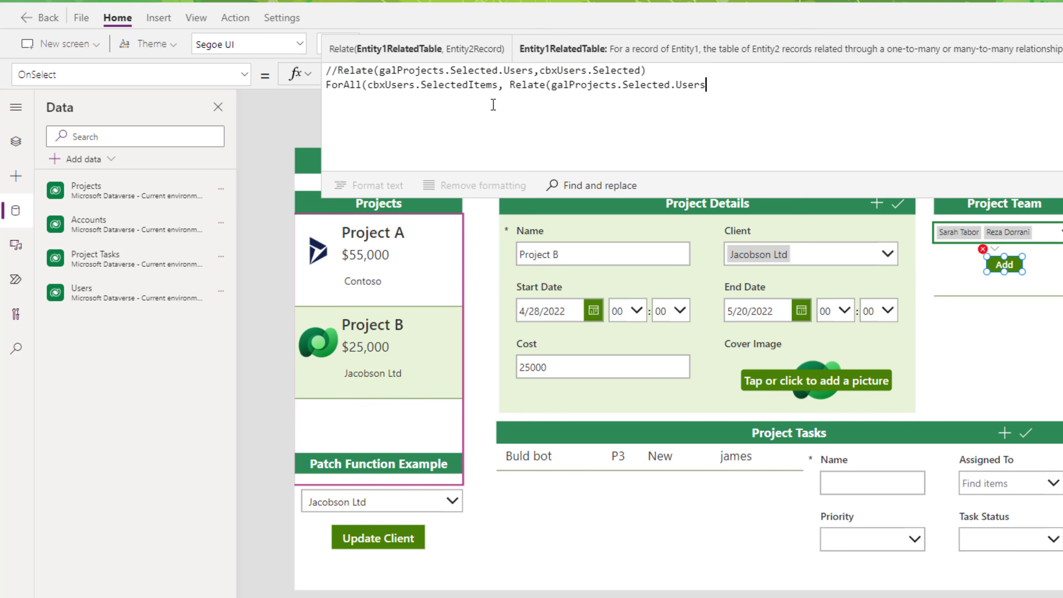
type(",")
type("This")
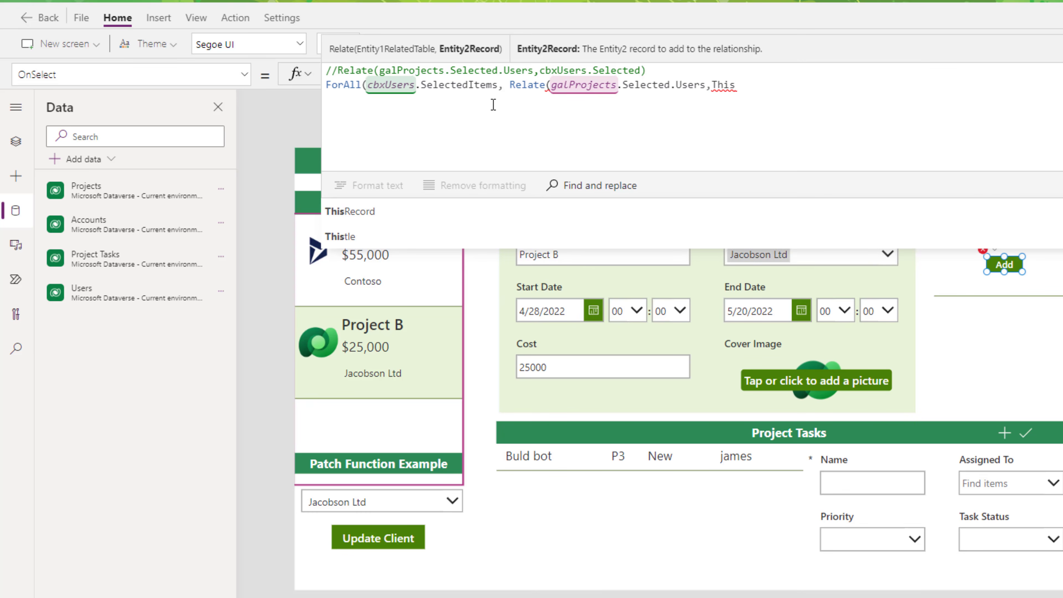
key("Tab")
type("))")
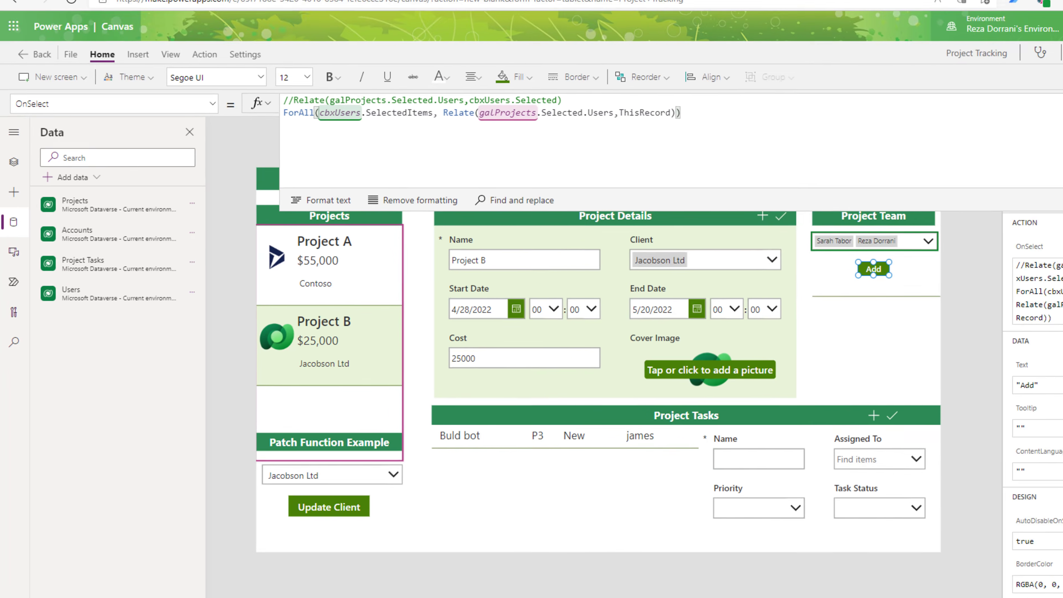
Preview the app, add both users chosen in the combo box to Project B's team, and exit the preview.
key("F5")
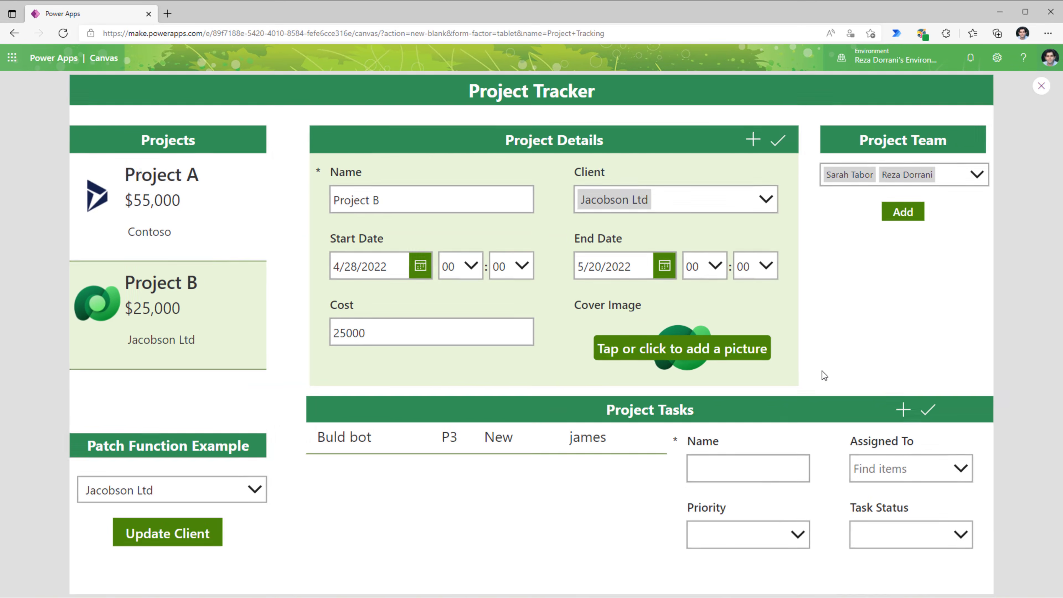
left_click(913, 216)
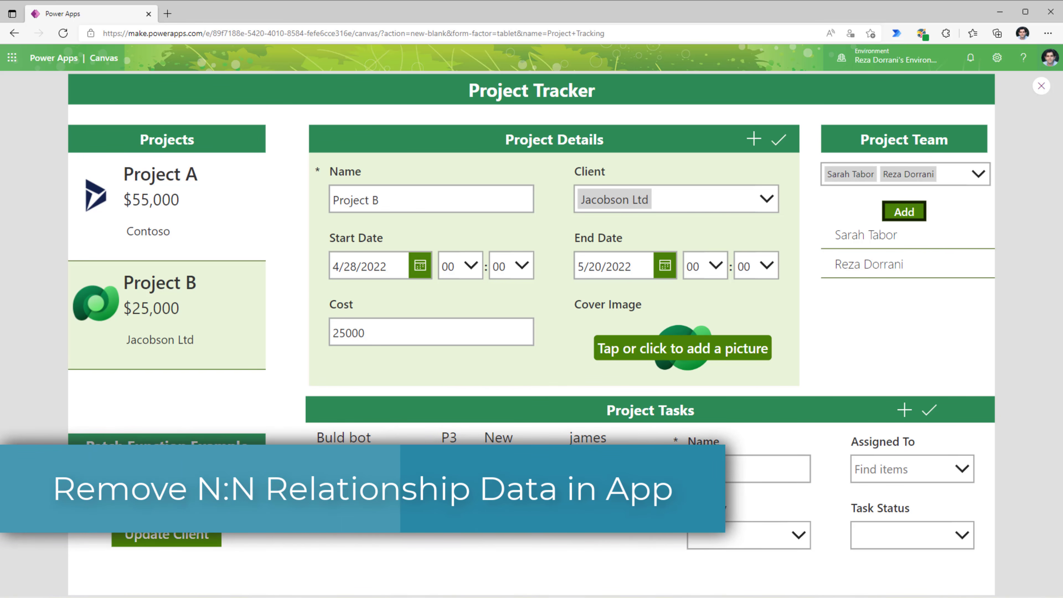
key("Escape")
Insert a trash icon into the Project Team gallery's row template and place it to the right of the user's name.
left_click(798, 324)
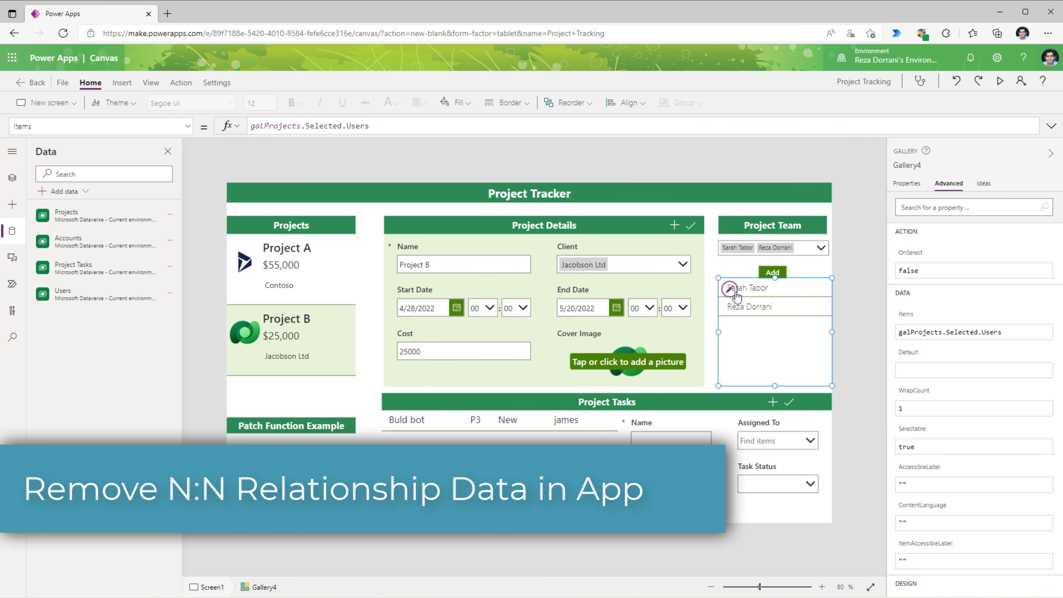
left_click(122, 82)
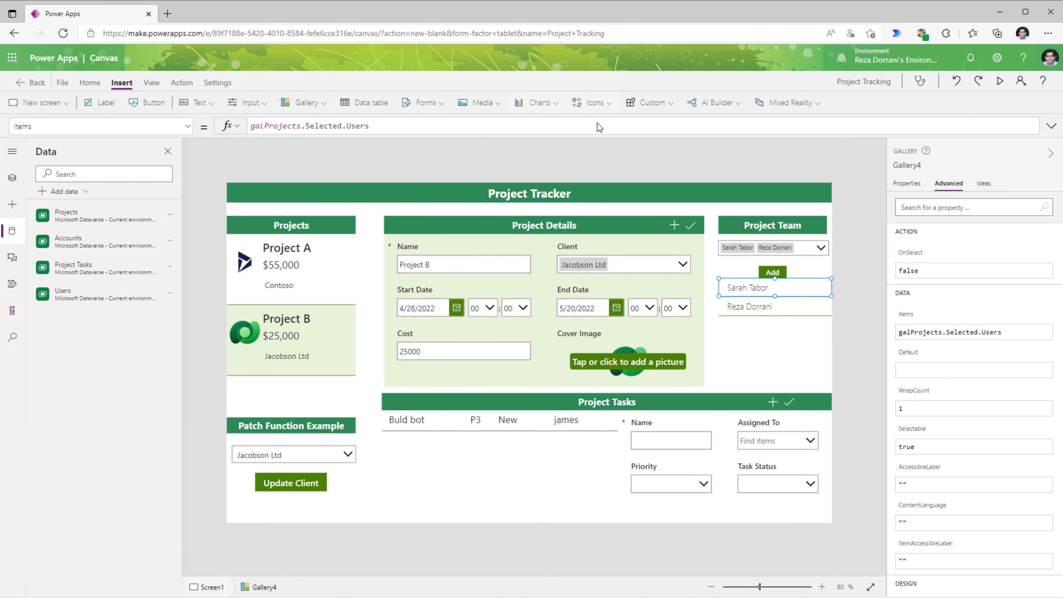
left_click(600, 103)
scroll(618, 196, "down", 2)
left_click(604, 193)
left_click_drag(750, 289, 812, 290)
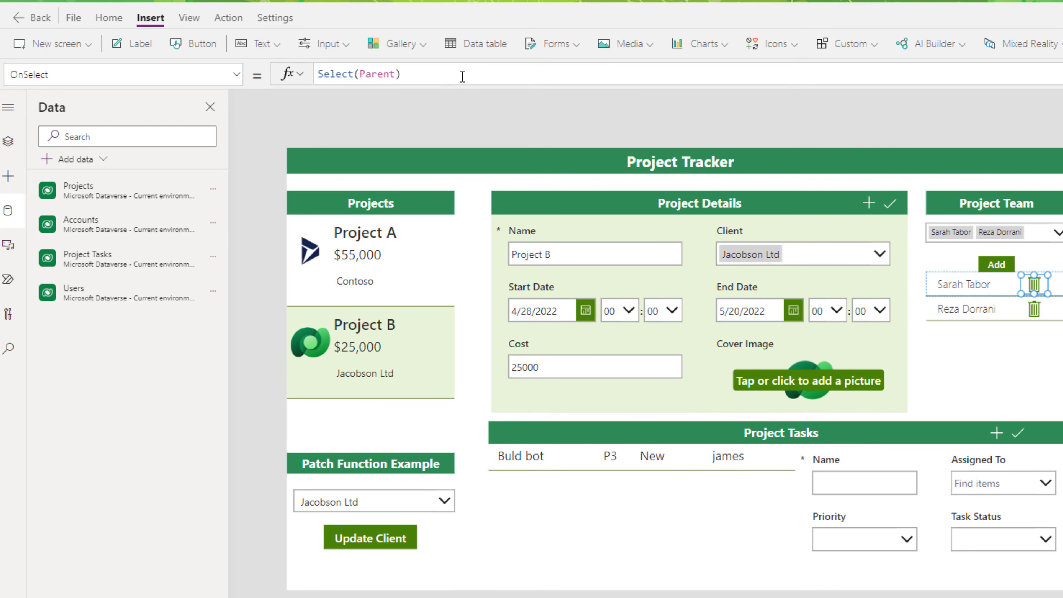
Set the trash icon's OnSelect formula to Unrelate(galProjects.Selected.Users,ThisItem).
left_click_drag(378, 119, 244, 125)
type("Unrelate(")
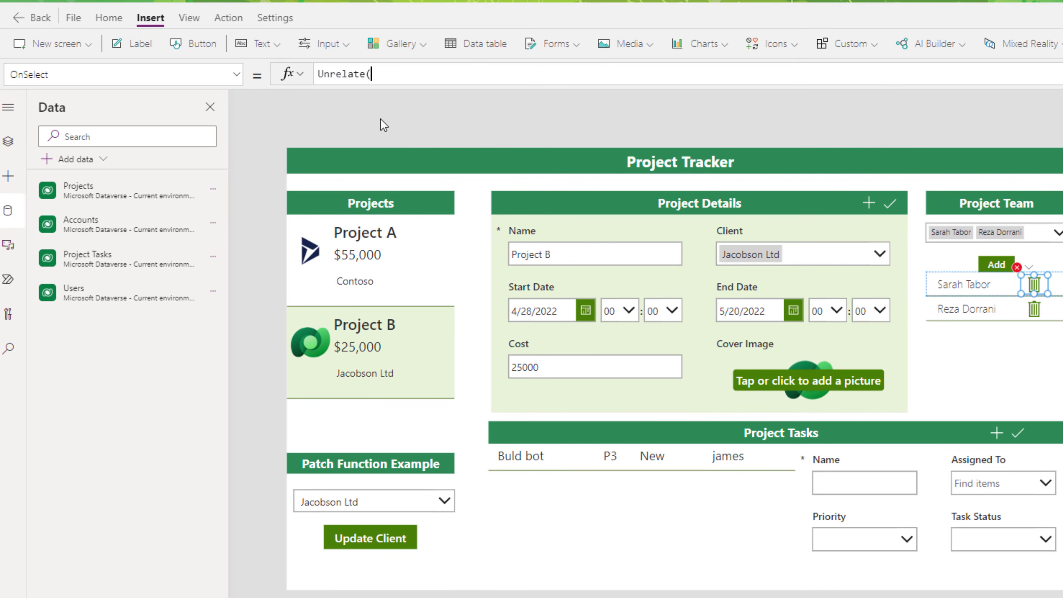
type("galProjects")
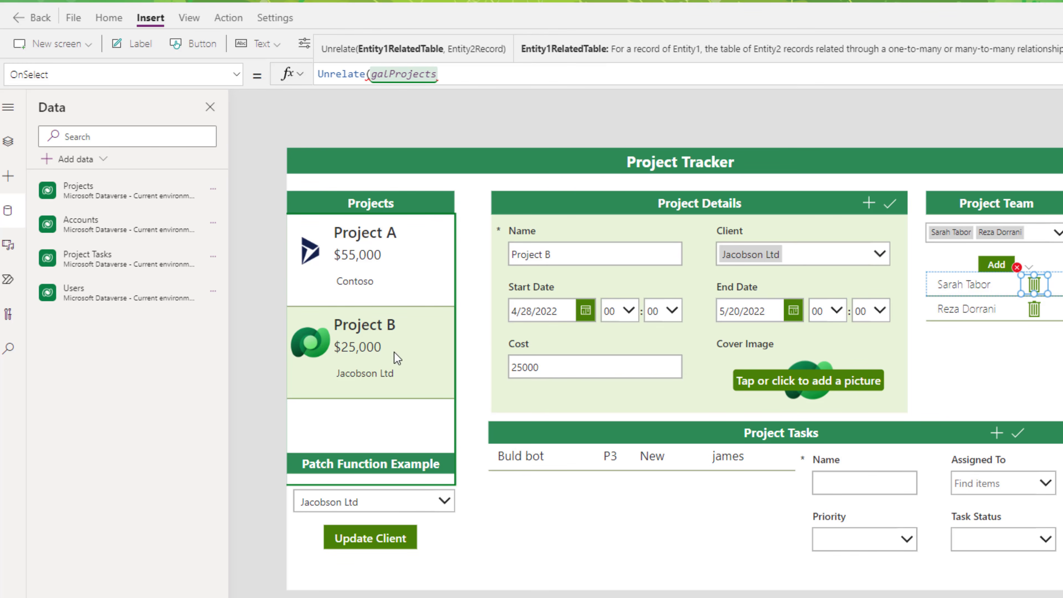
type(".Selected")
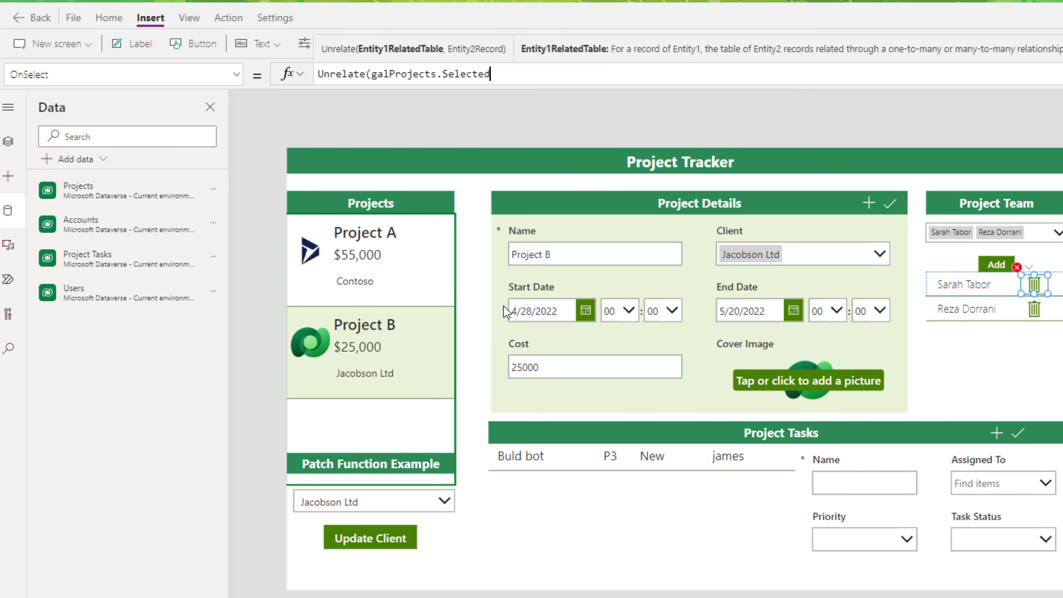
type(".Users,")
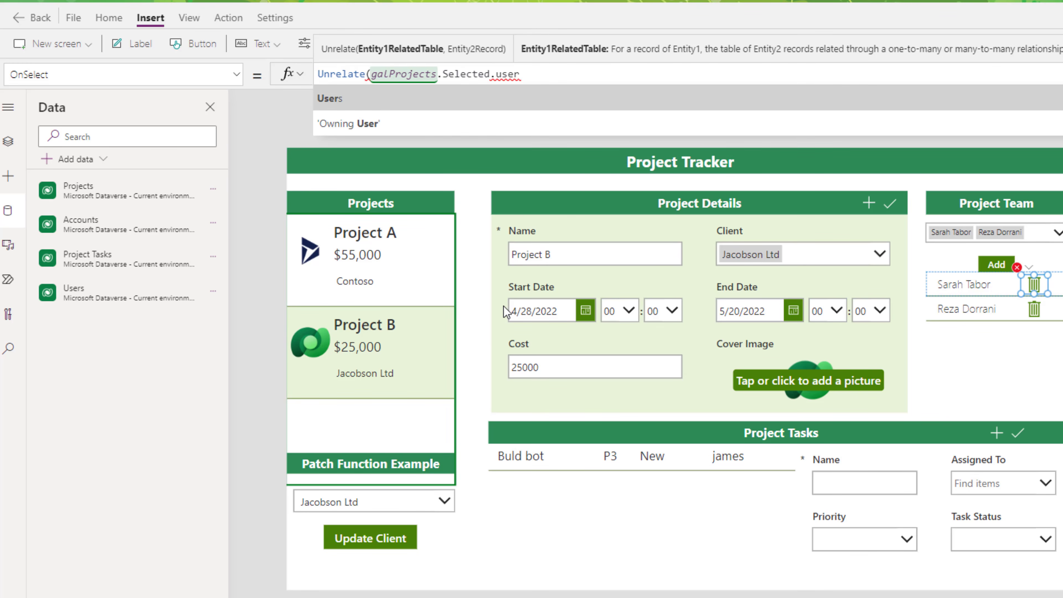
type("thisItem)")
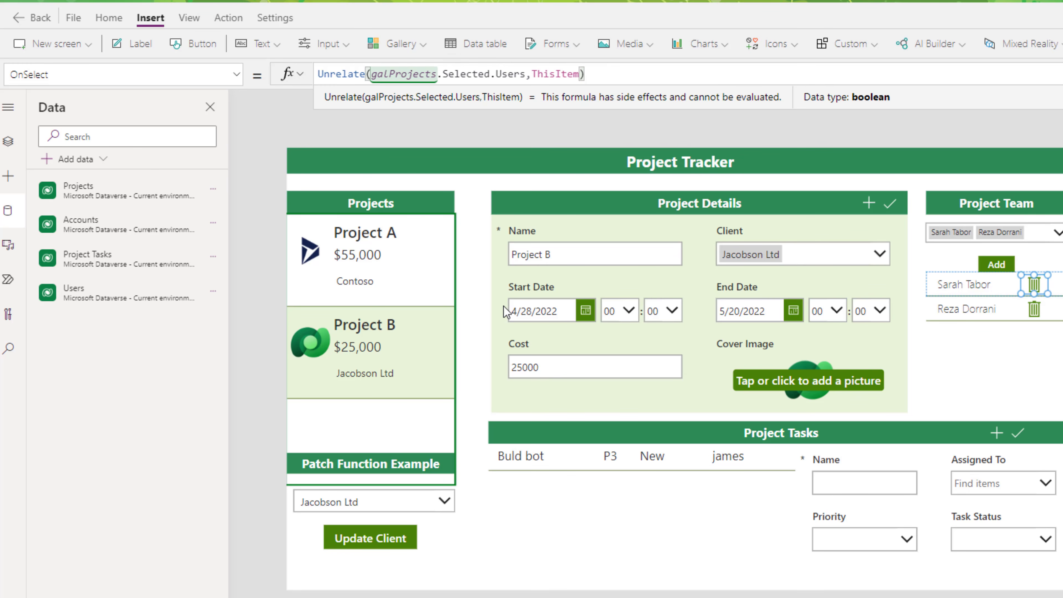
Preview the app, remove the first listed member from Project B's team, and add two other users chosen in the combo box.
key("F5")
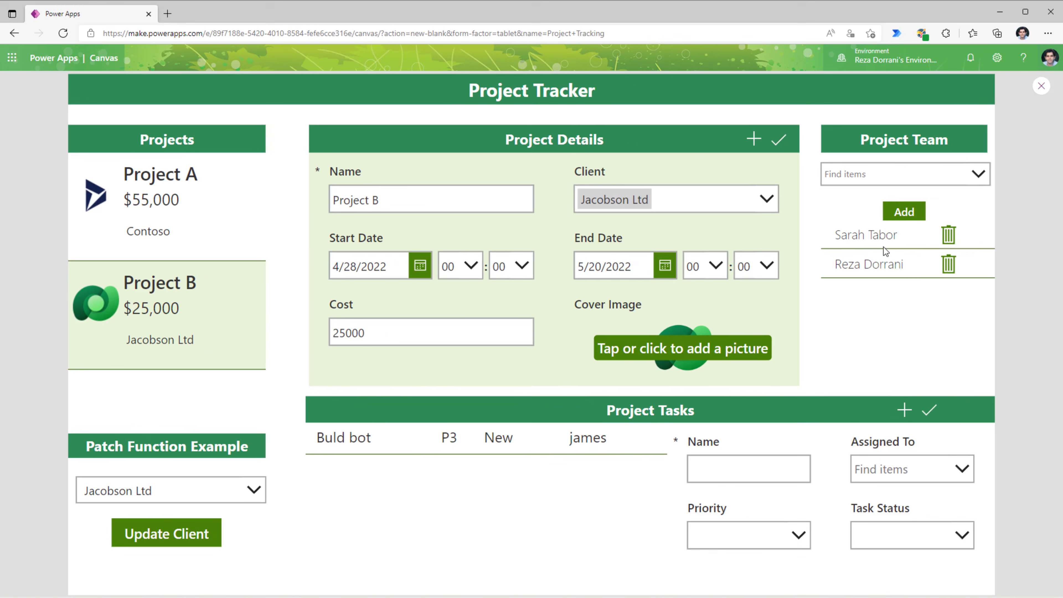
left_click(949, 235)
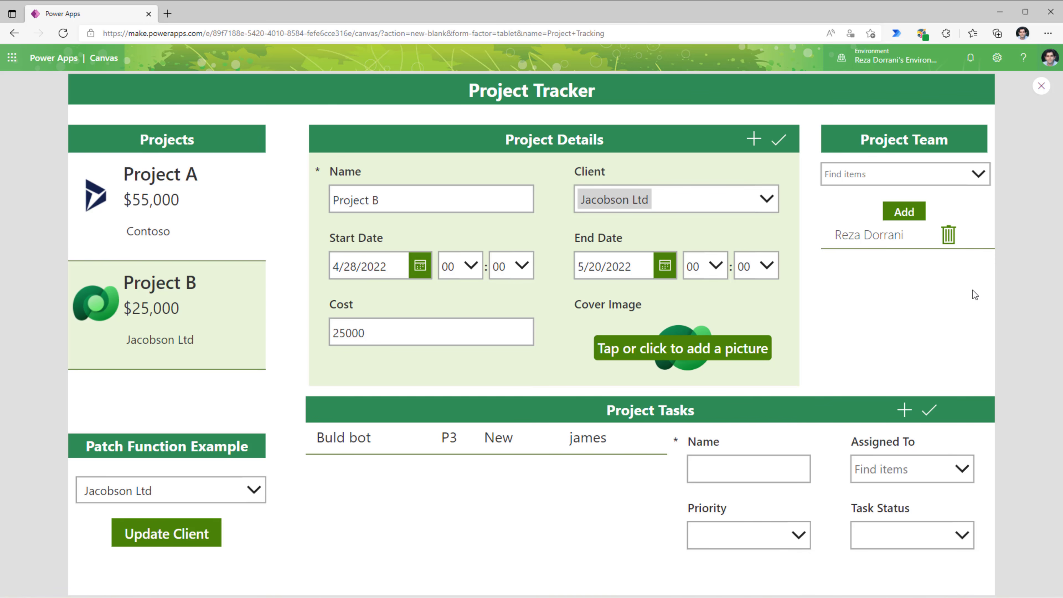
left_click(933, 181)
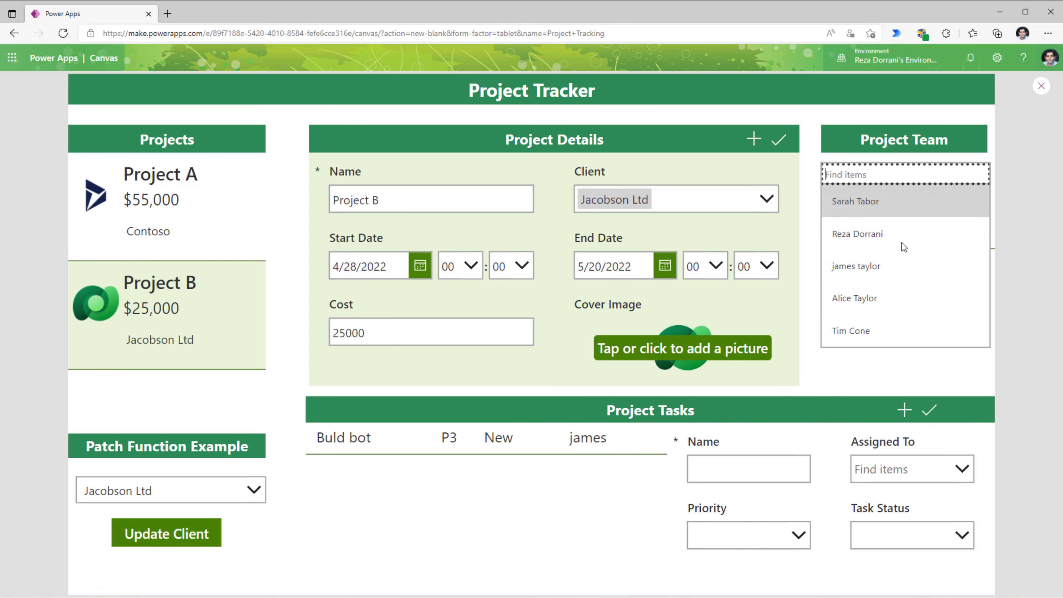
left_click(887, 296)
left_click(871, 289)
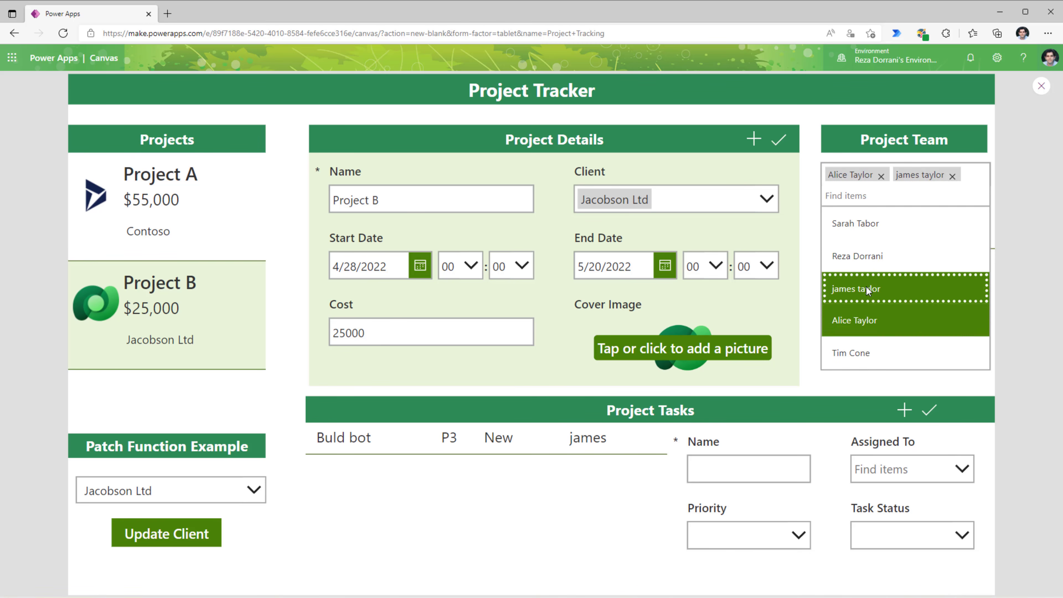
left_click(1052, 218)
left_click(906, 211)
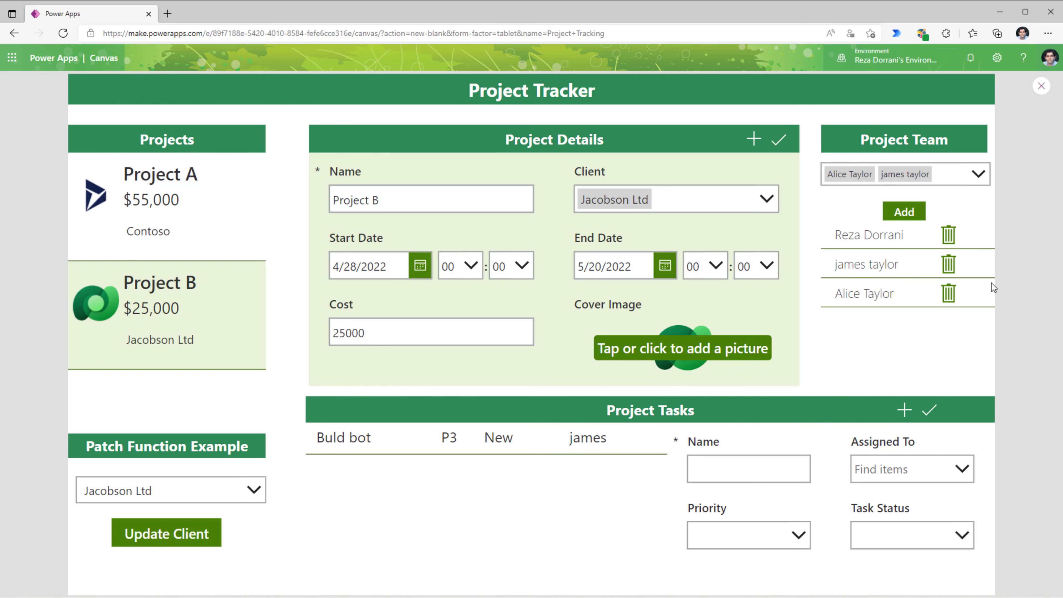
Remove members from Project B's team with their trash icons and add users picked in the combo box.
left_click(951, 293)
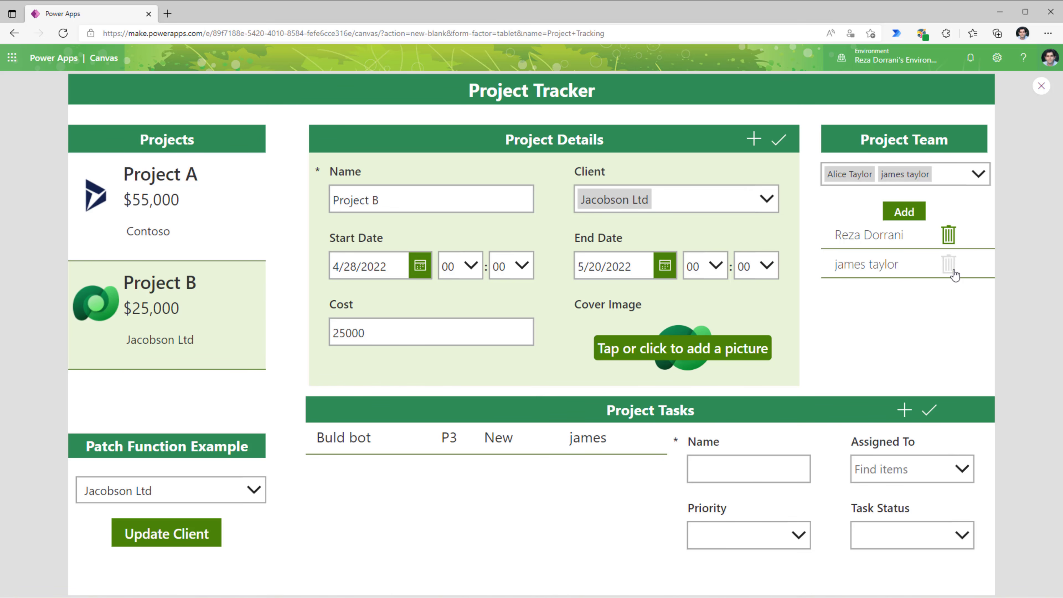
left_click(946, 243)
left_click(984, 182)
left_click(899, 256)
left_click(913, 235)
left_click(903, 211)
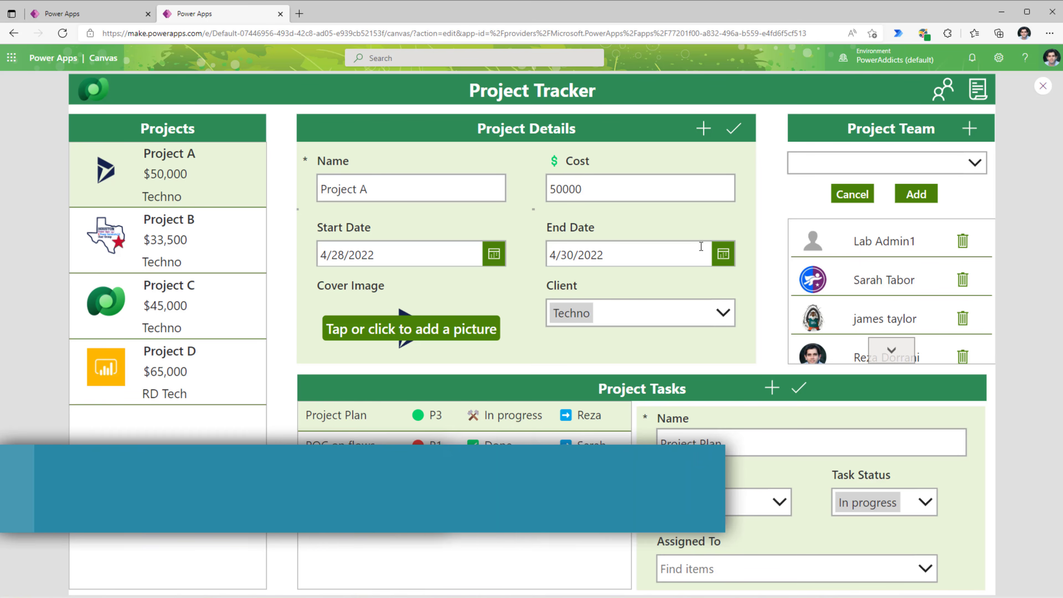
Look over the project team list and the Clients screen in the finished Project Tracker app, and exit the preview.
scroll(814, 254, "down", 1)
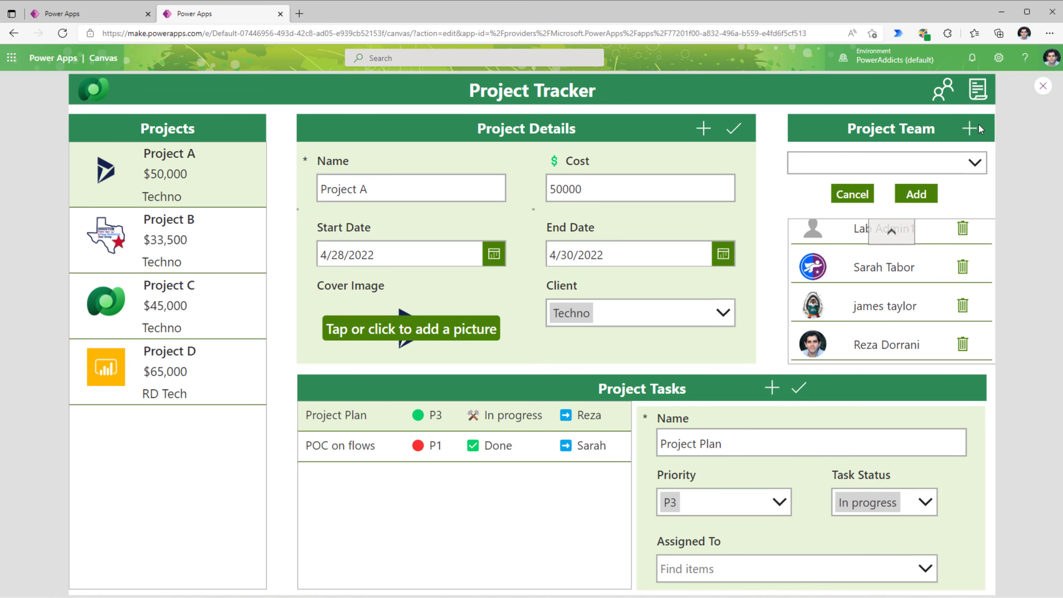
left_click(978, 89)
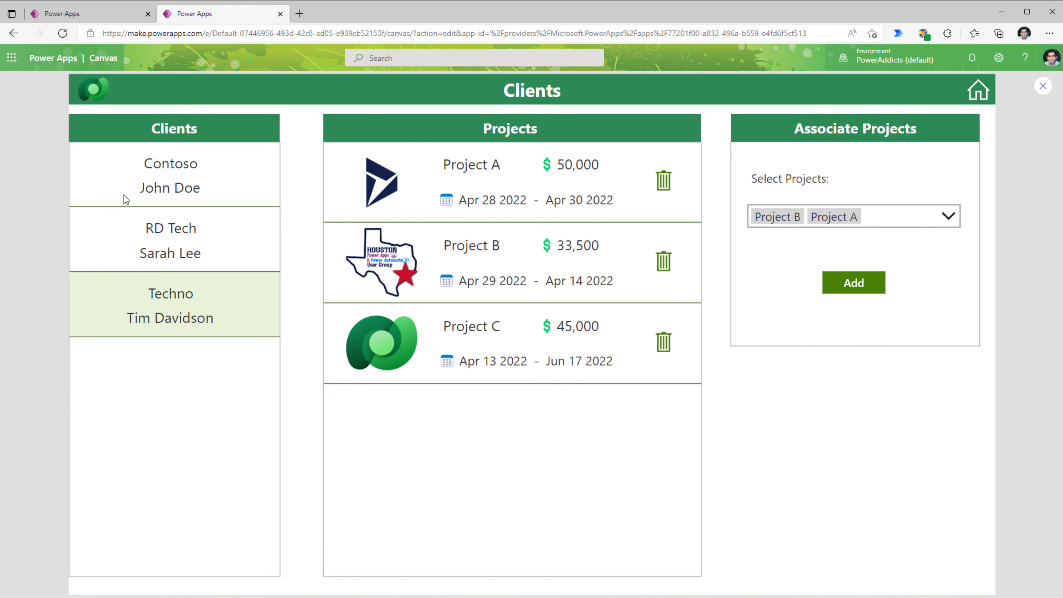
left_click(1043, 86)
Review the Items formulas of the Clients gallery, Projects gallery and project combo box, and the Add button's OnSelect formula.
left_click(323, 407)
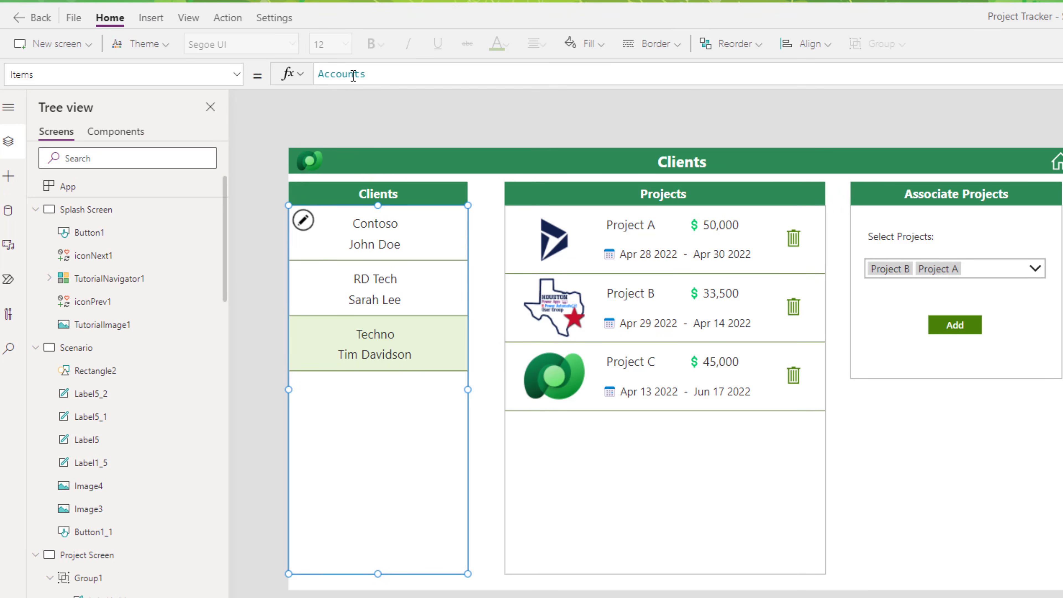
left_click(653, 263)
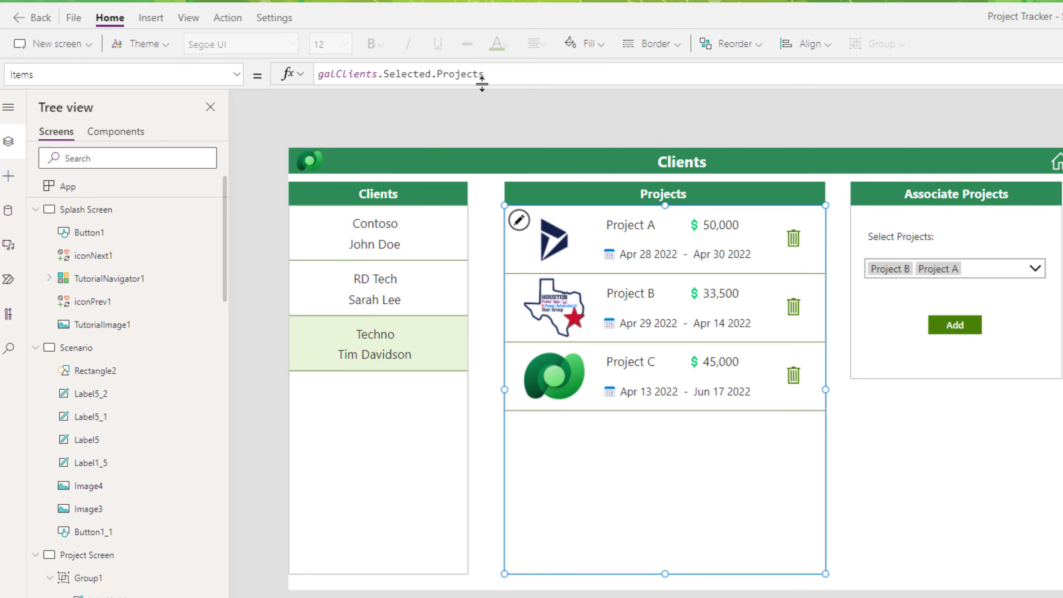
left_click(972, 264)
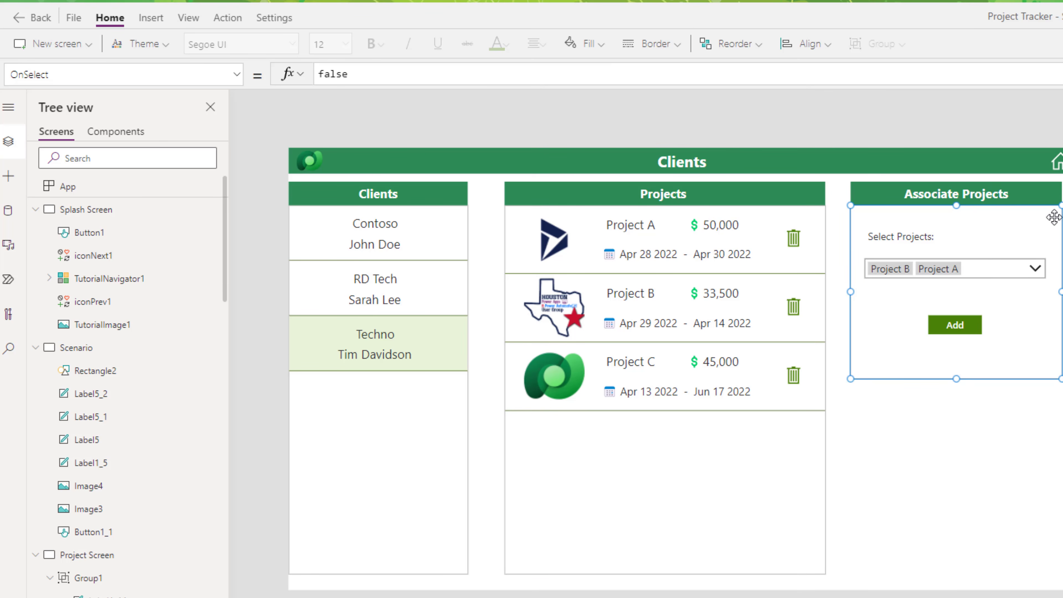
left_click(981, 402)
left_click(954, 268)
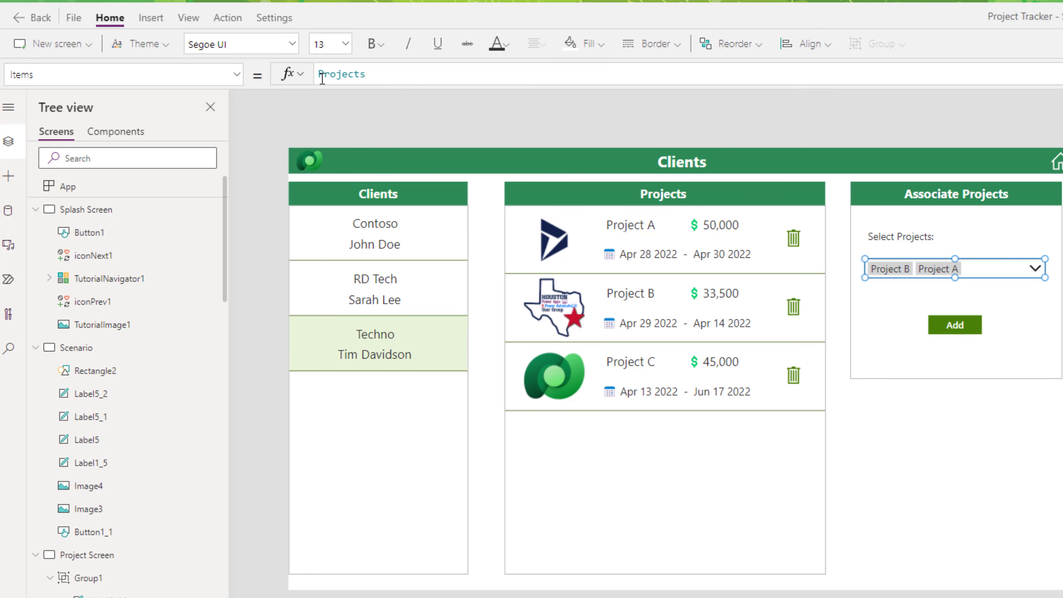
left_click(955, 329)
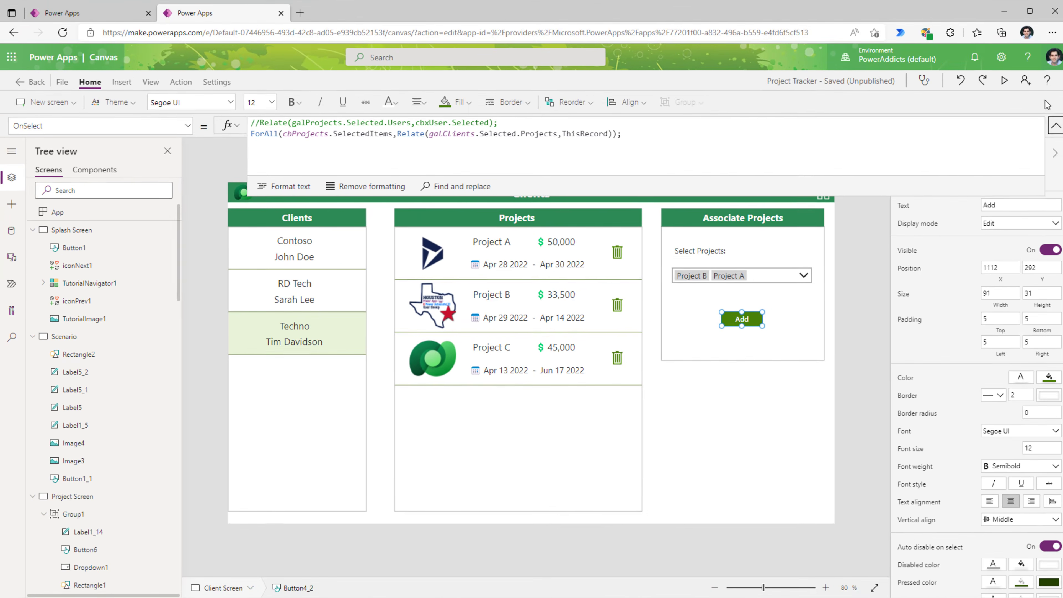
Preview the Clients screen and associate Project A and Project B with the client RD Tech.
key("F5")
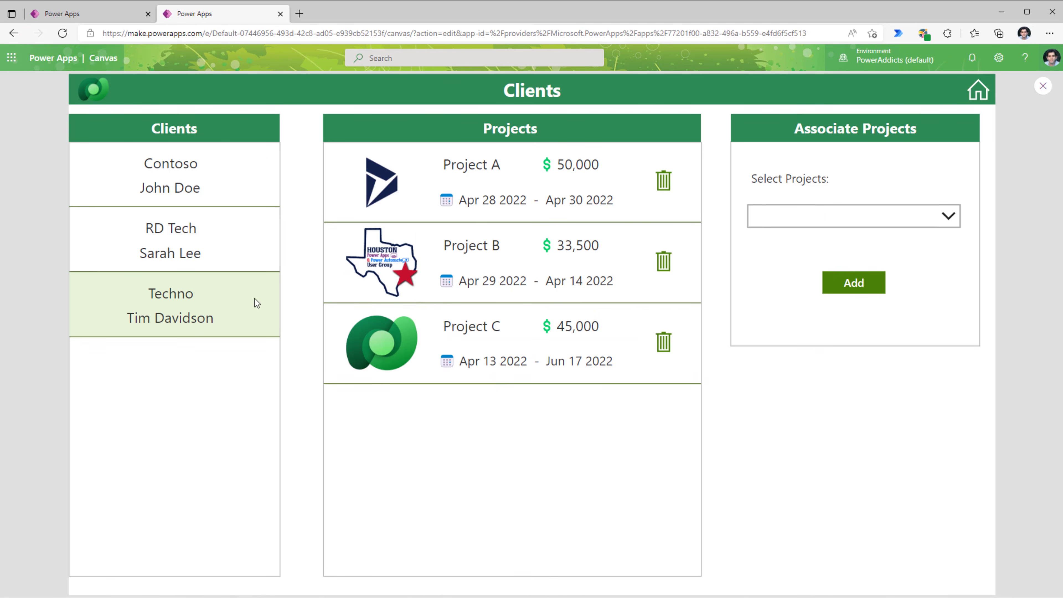
left_click_drag(149, 295, 191, 299)
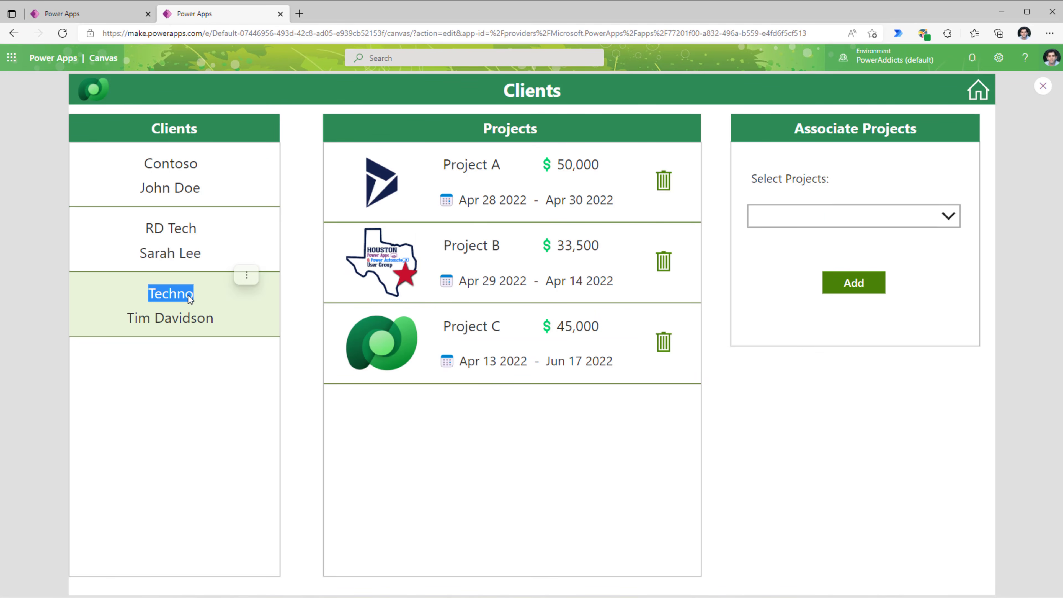
left_click_drag(146, 228, 223, 230)
left_click(212, 243)
left_click(831, 224)
left_click(831, 223)
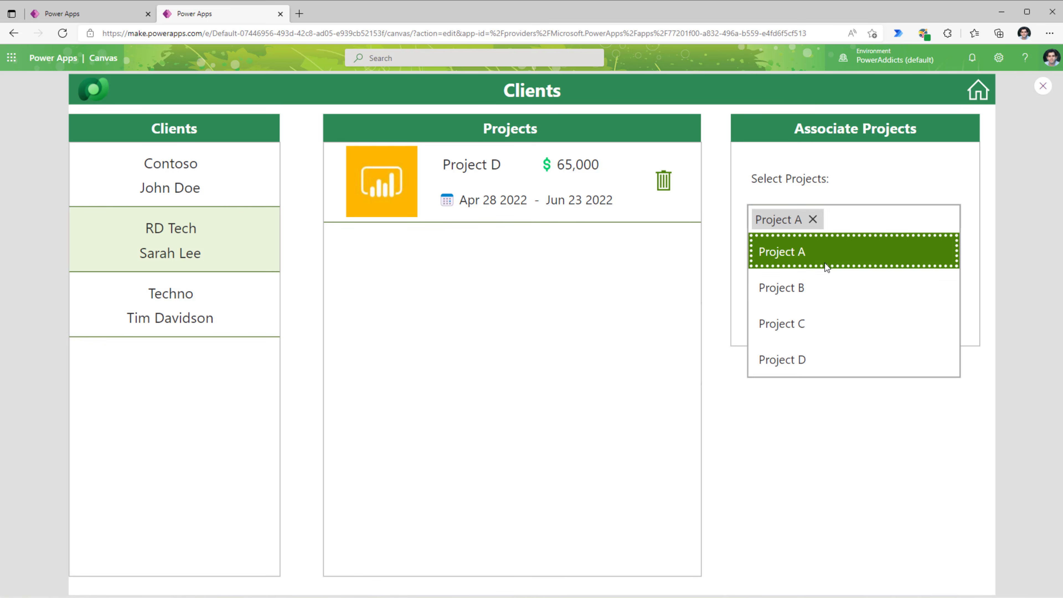
left_click(823, 288)
left_click(787, 412)
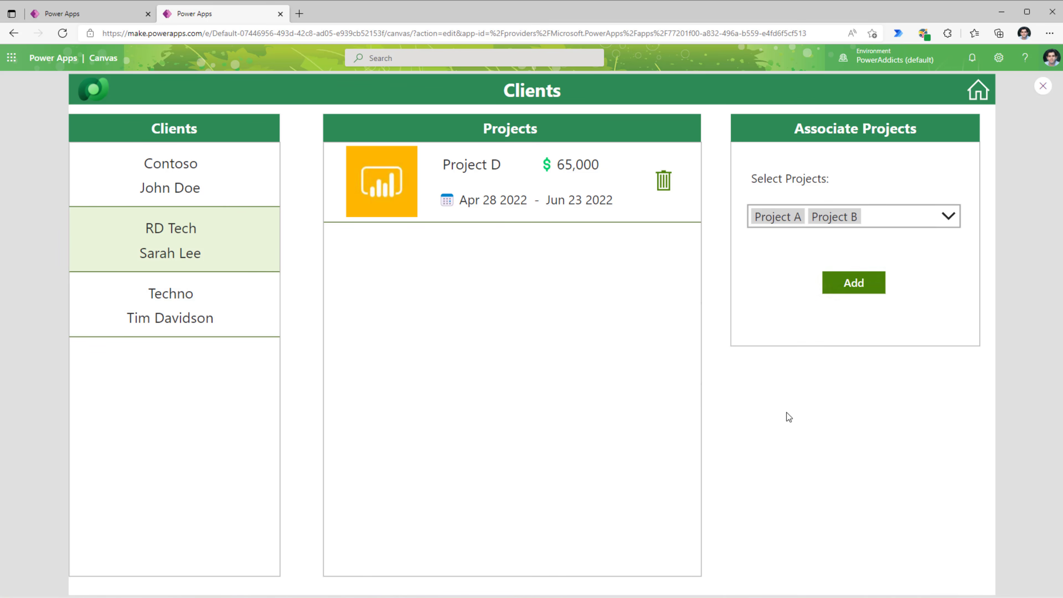
left_click(858, 291)
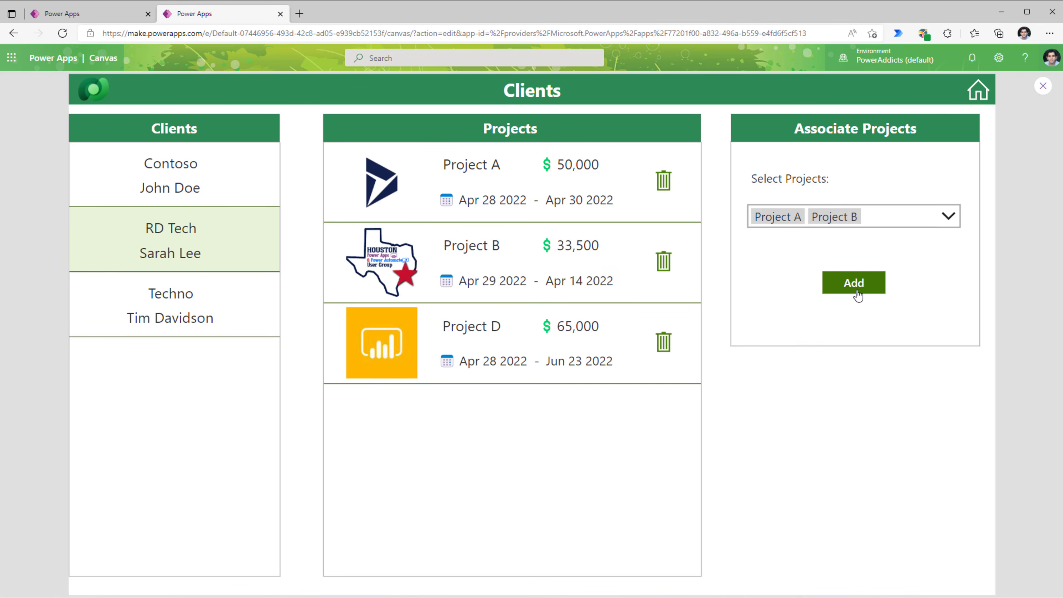
Check which projects belong to the client Techno and return to the main Project Tracker screen.
left_click(230, 304)
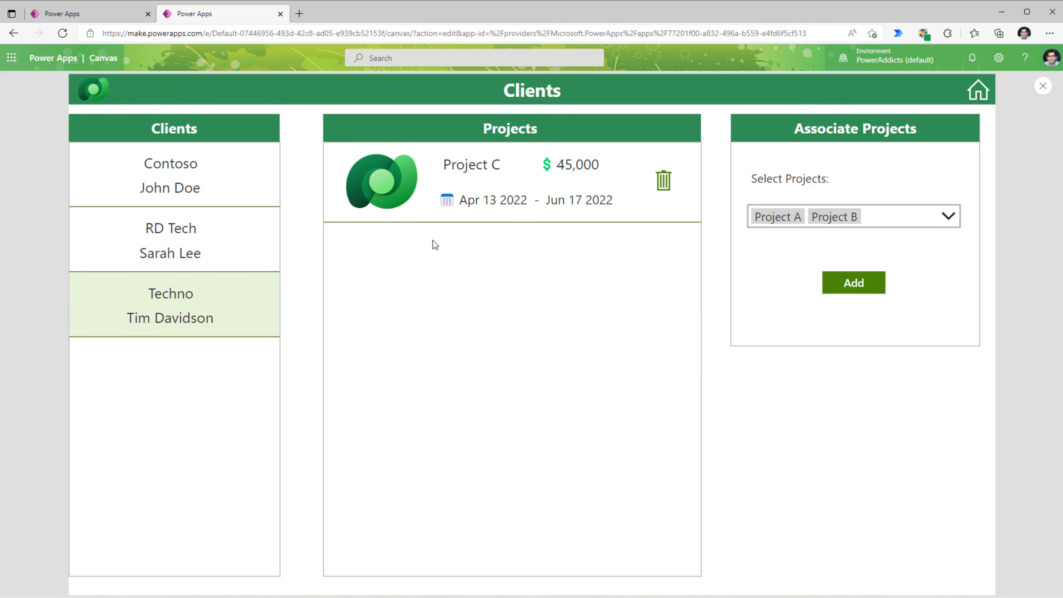
left_click(978, 91)
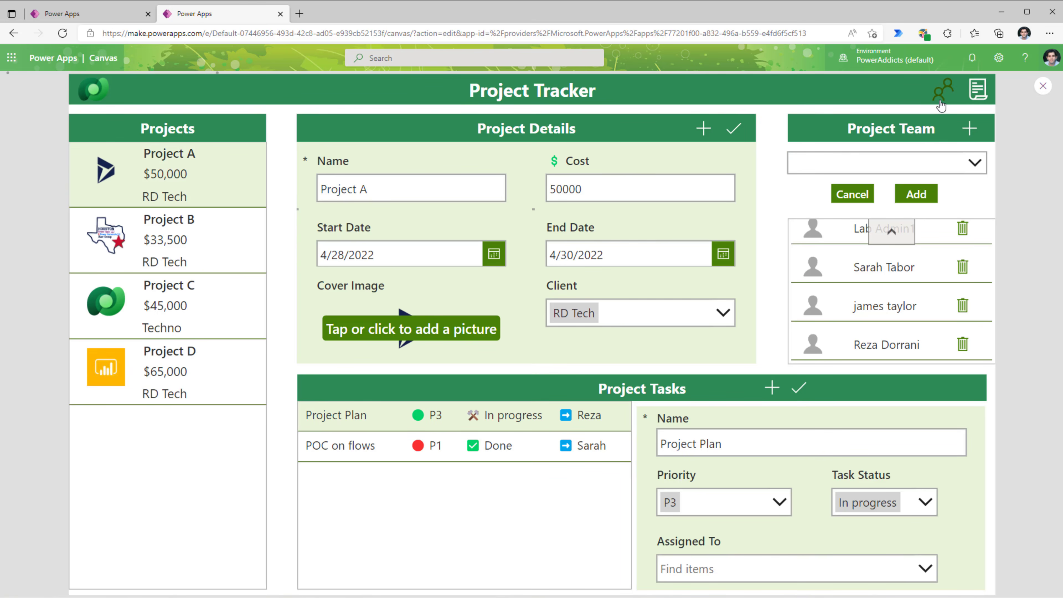
View the Project Members screen with its list of assignable projects, and exit the preview.
left_click(942, 105)
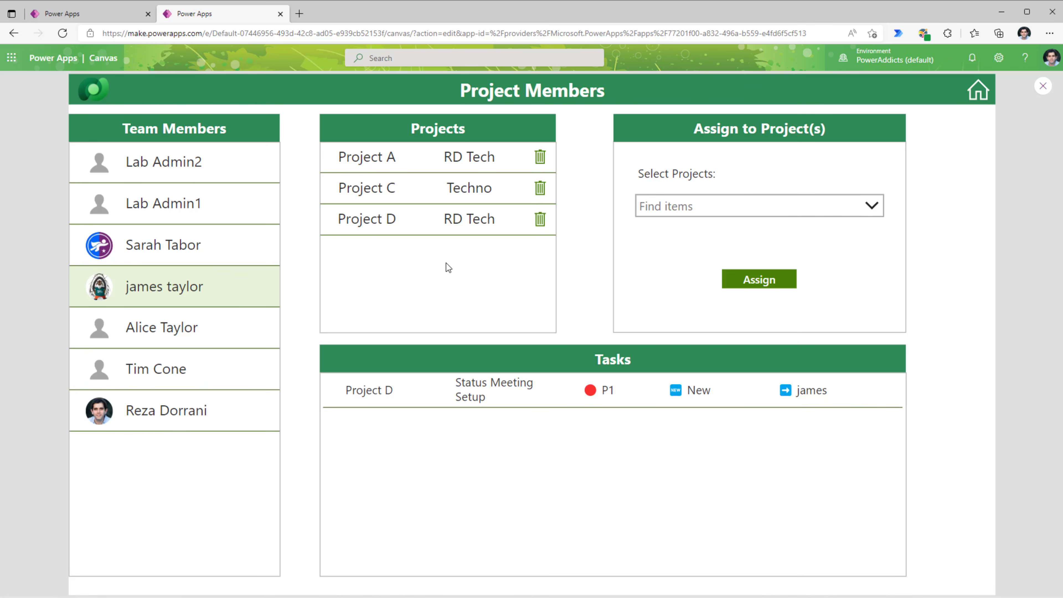
left_click(733, 205)
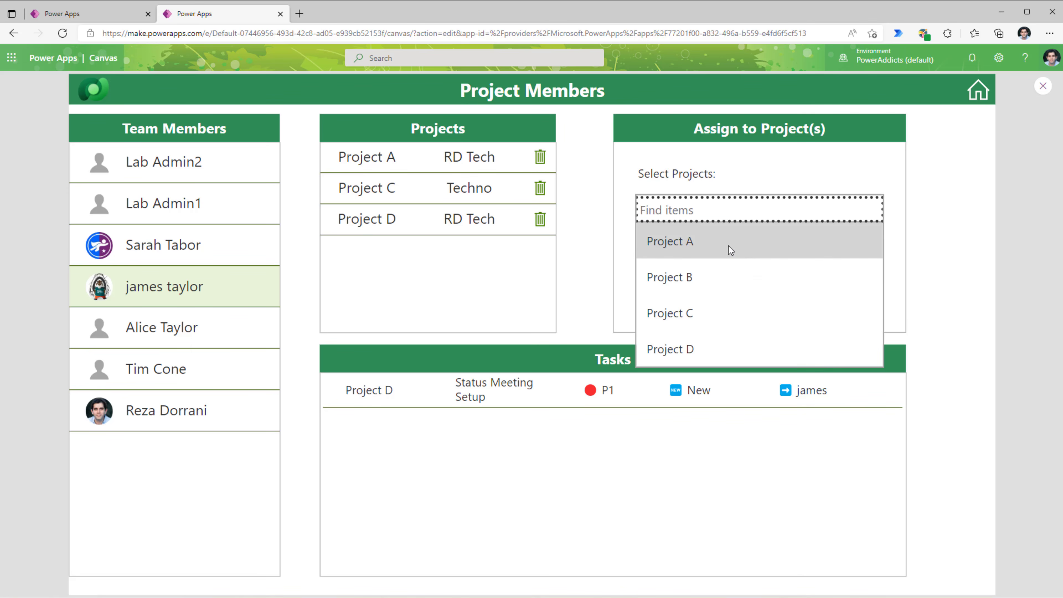
left_click(971, 179)
left_click(1043, 86)
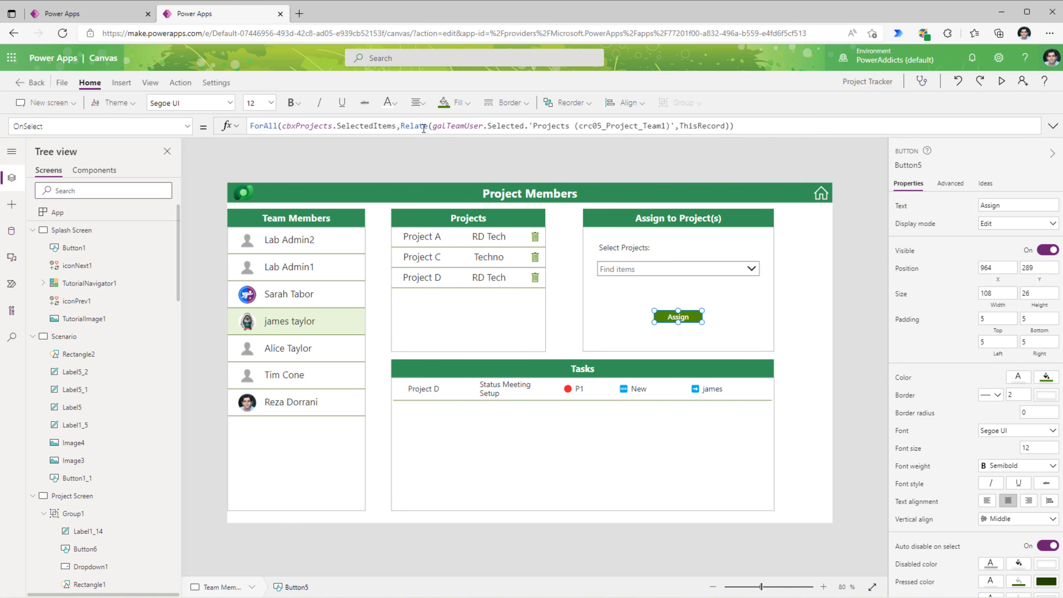